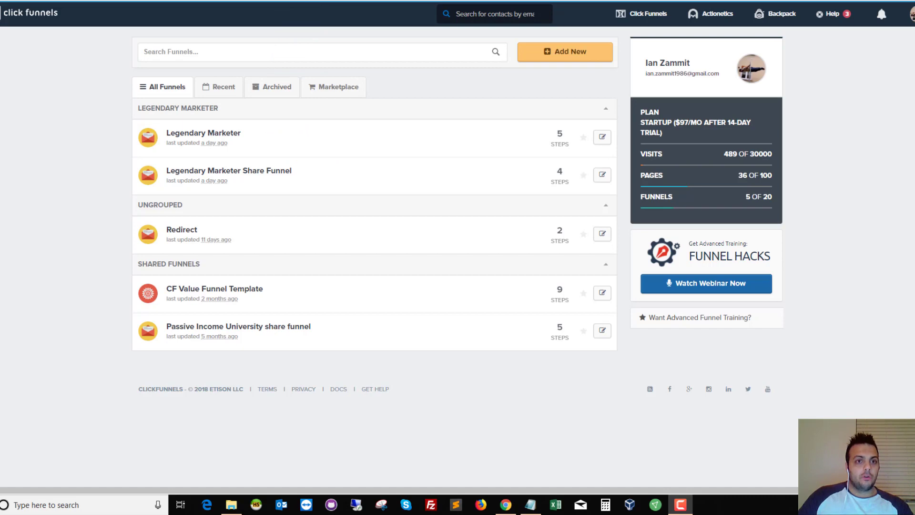
Step: Examine the example opt-in page's headline, benefit list and email field, and the follow-up page's video and affiliate results
{"action": "left_click", "coordinate": [286, 1]}
{"action": "left_click_drag", "start_coordinate": [261, 26], "coordinate": [764, 134]}
{"action": "left_click", "coordinate": [811, 142]}
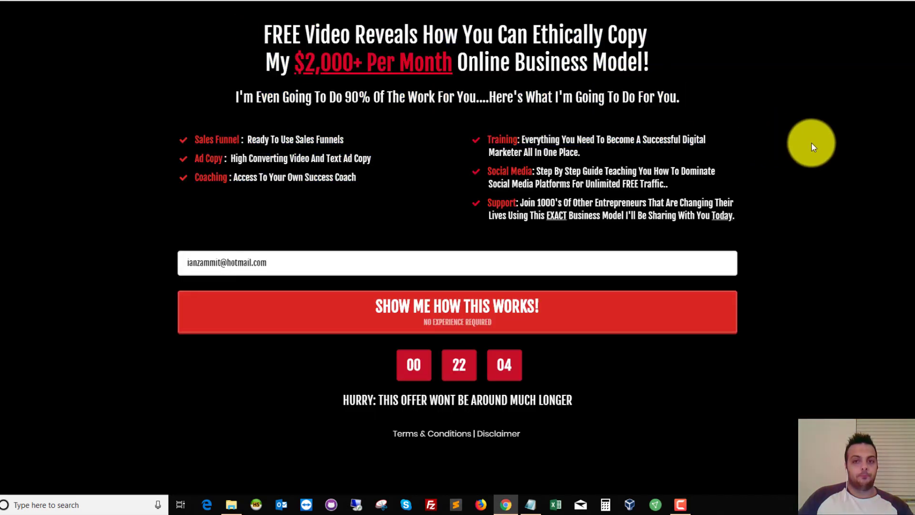
{"action": "left_click_drag", "start_coordinate": [261, 25], "coordinate": [299, 96]}
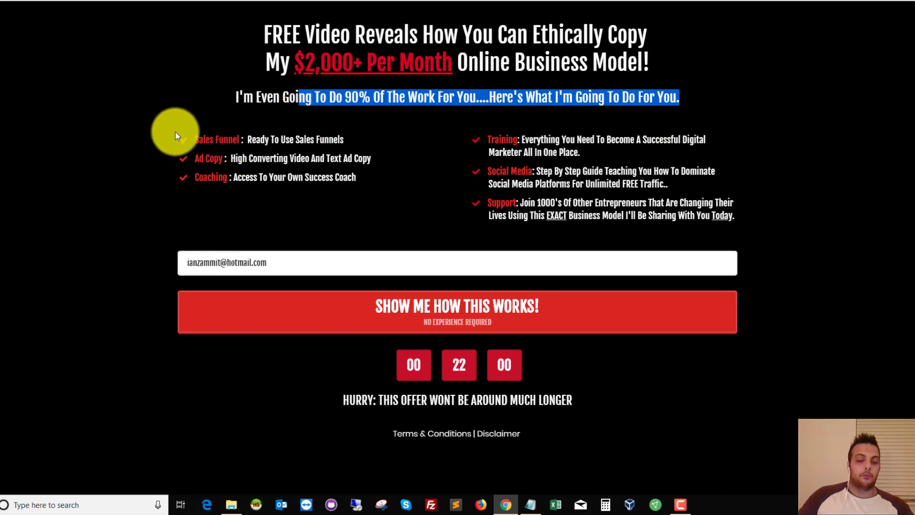
{"action": "left_click_drag", "start_coordinate": [175, 132], "coordinate": [777, 213]}
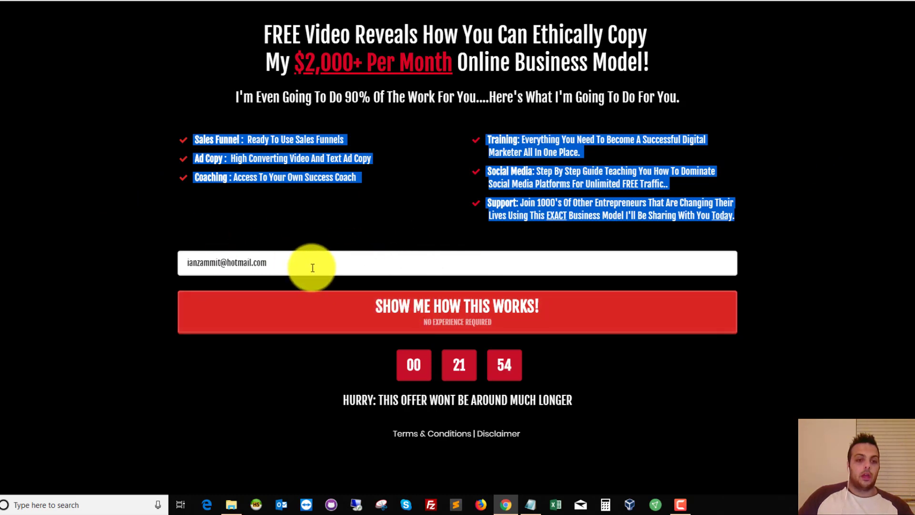
{"action": "left_click_drag", "start_coordinate": [307, 262], "coordinate": [190, 256]}
{"action": "left_click", "coordinate": [139, 230]}
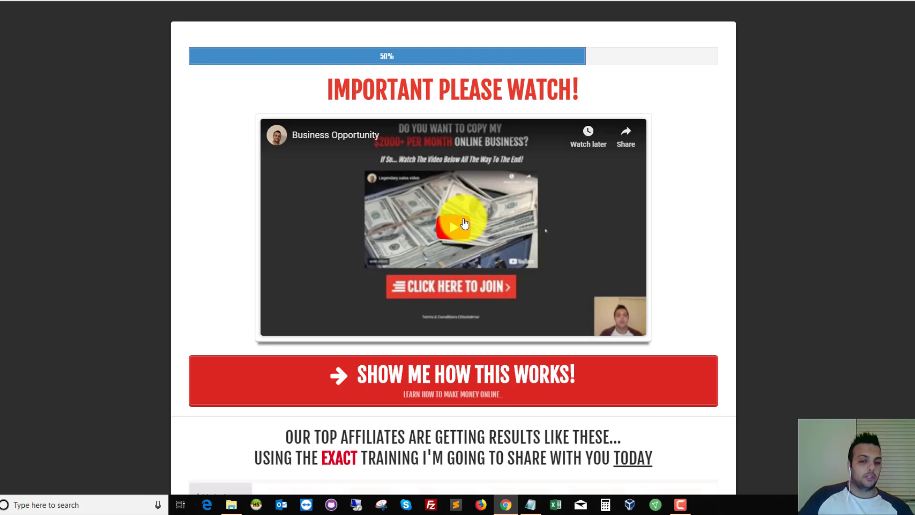
{"action": "scroll", "coordinate": [471, 223], "scroll_direction": "down", "scroll_amount": 5}
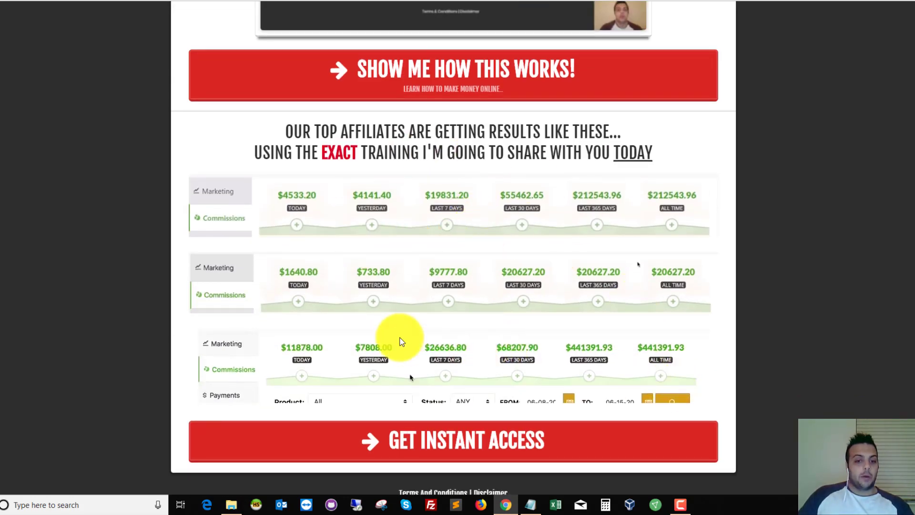
{"action": "scroll", "coordinate": [420, 333], "scroll_direction": "up", "scroll_amount": 1}
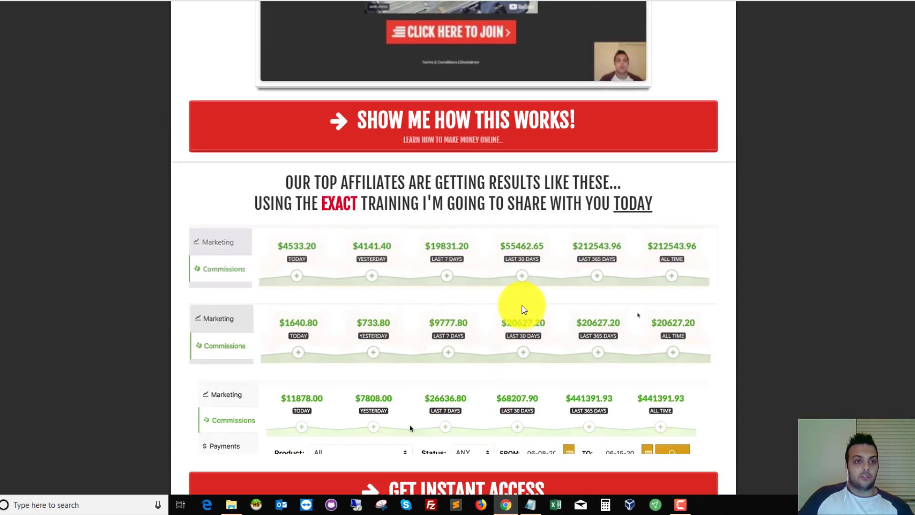
{"action": "scroll", "coordinate": [522, 307], "scroll_direction": "up", "scroll_amount": 5}
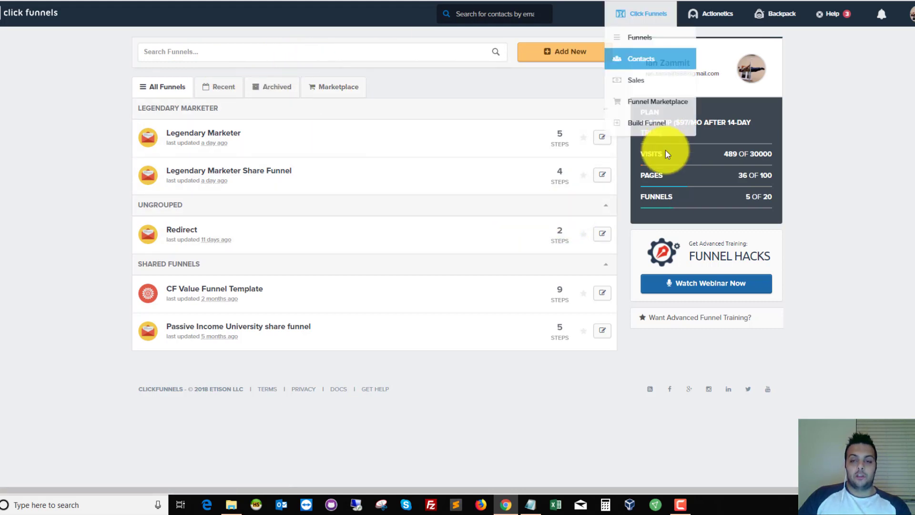
Step: Start a new funnel with the Classic Funnel Builder, choosing Collect Emails as its goal
{"action": "mouse_move", "coordinate": [649, 17]}
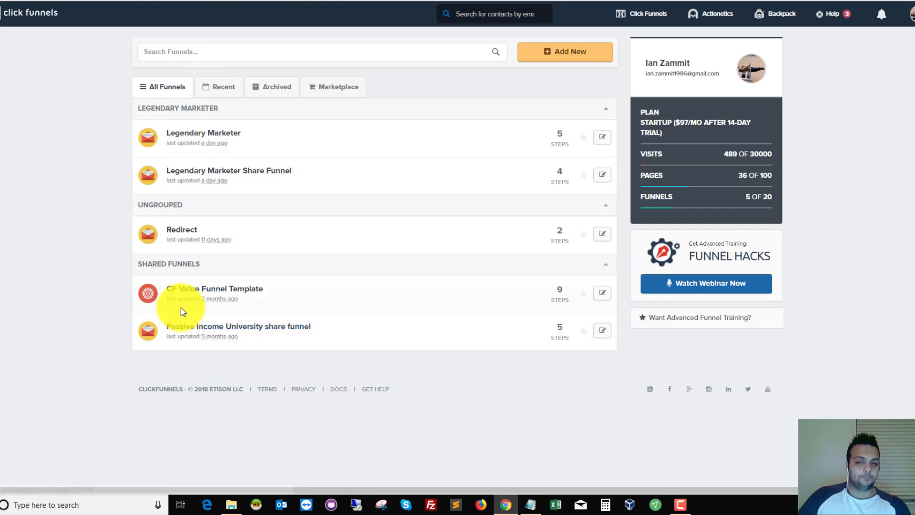
{"action": "left_click", "coordinate": [575, 52]}
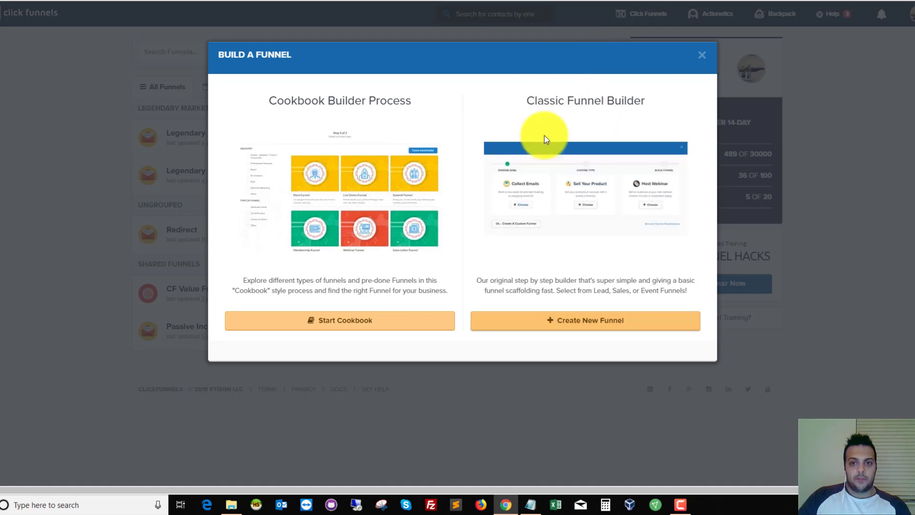
{"action": "left_click", "coordinate": [592, 323]}
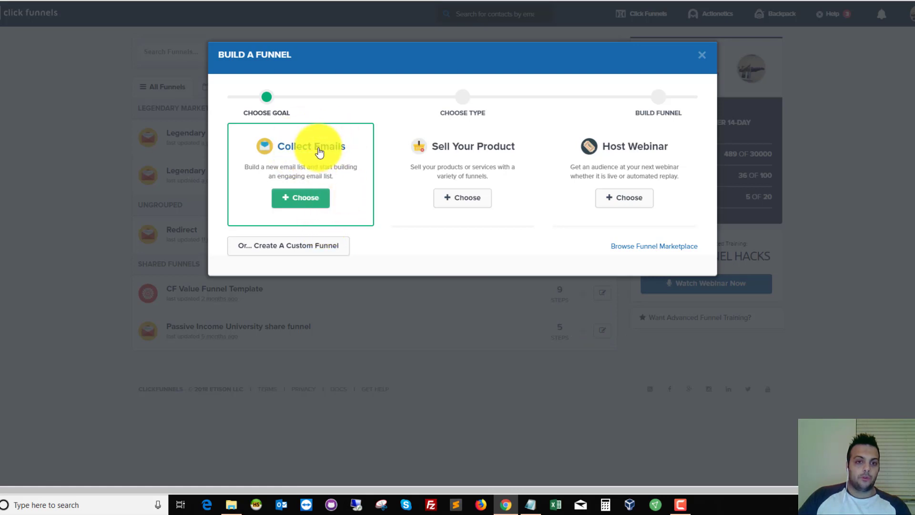
{"action": "left_click", "coordinate": [299, 199]}
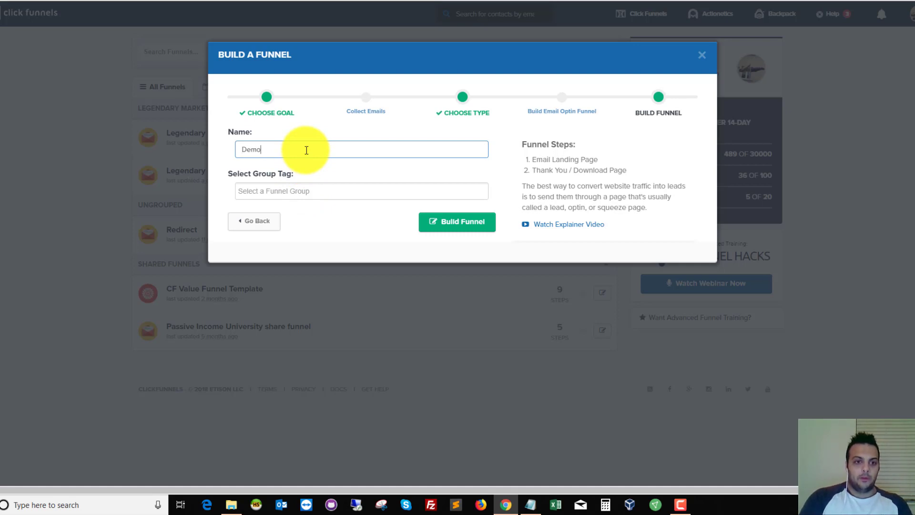
Step: Name the funnel Demo, assign it a new group tag Demo, and build the funnel
{"action": "key", "text": "Tab"}
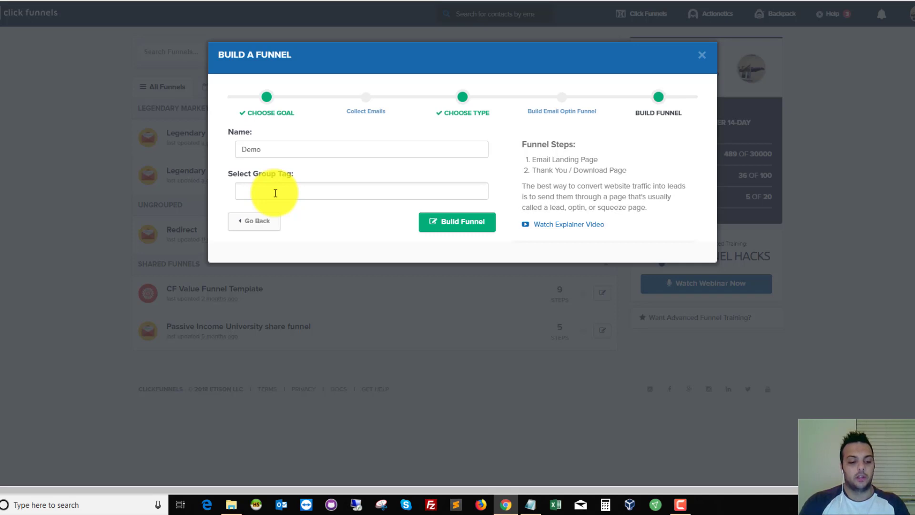
{"action": "type", "text": "Demo"}
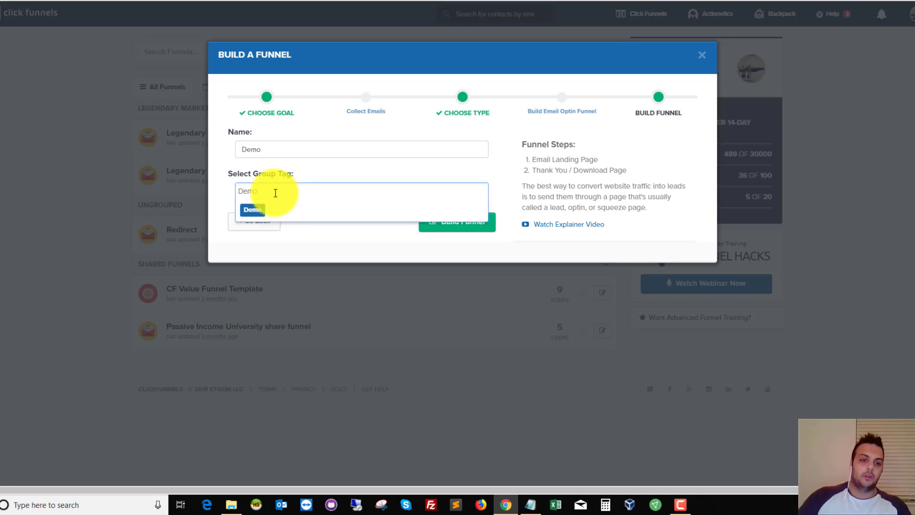
{"action": "left_click", "coordinate": [247, 211]}
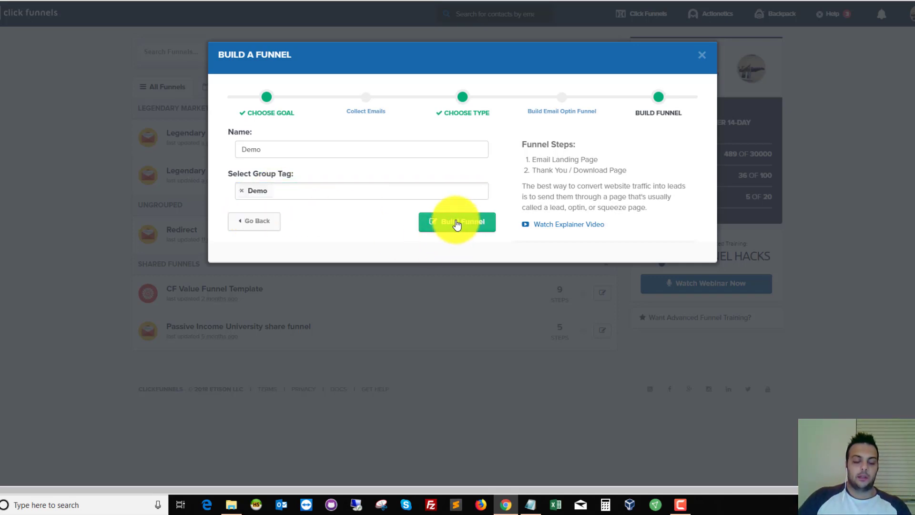
{"action": "left_click", "coordinate": [455, 222]}
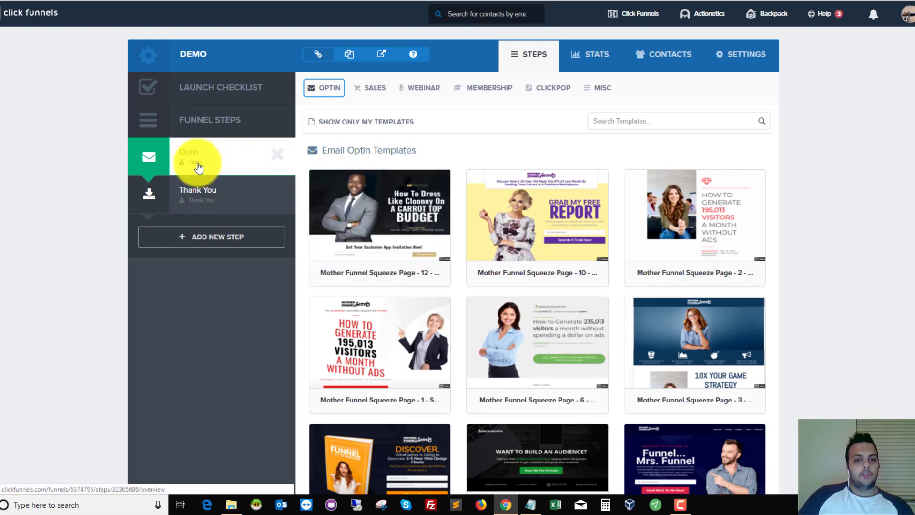
Step: Look through the template categories for the Optin step and show the Email Optin templates
{"action": "mouse_move", "coordinate": [402, 205]}
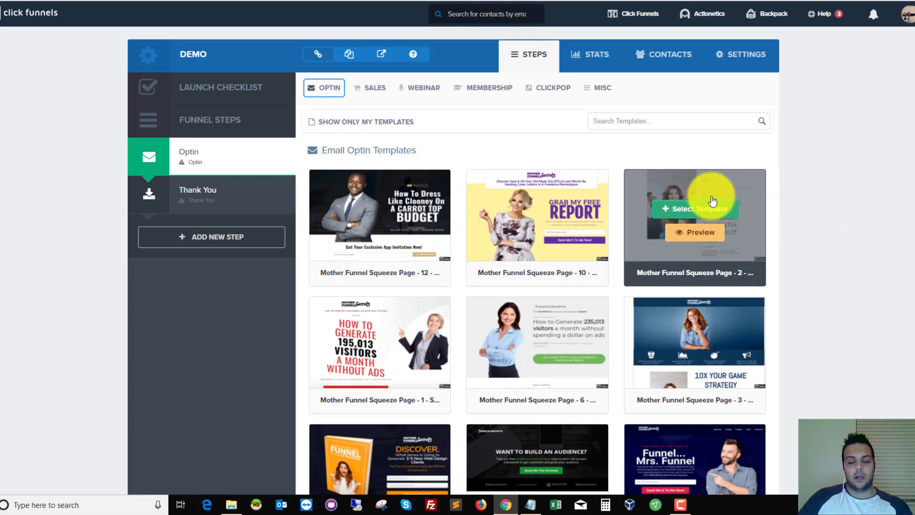
{"action": "scroll", "coordinate": [398, 57], "scroll_direction": "down", "scroll_amount": 5}
{"action": "scroll", "coordinate": [745, 256], "scroll_direction": "up", "scroll_amount": 5}
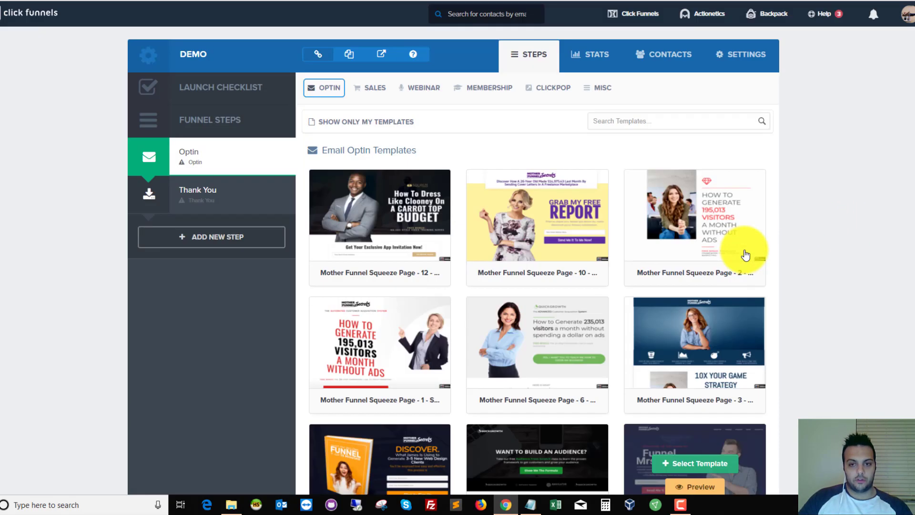
{"action": "left_click", "coordinate": [381, 86]}
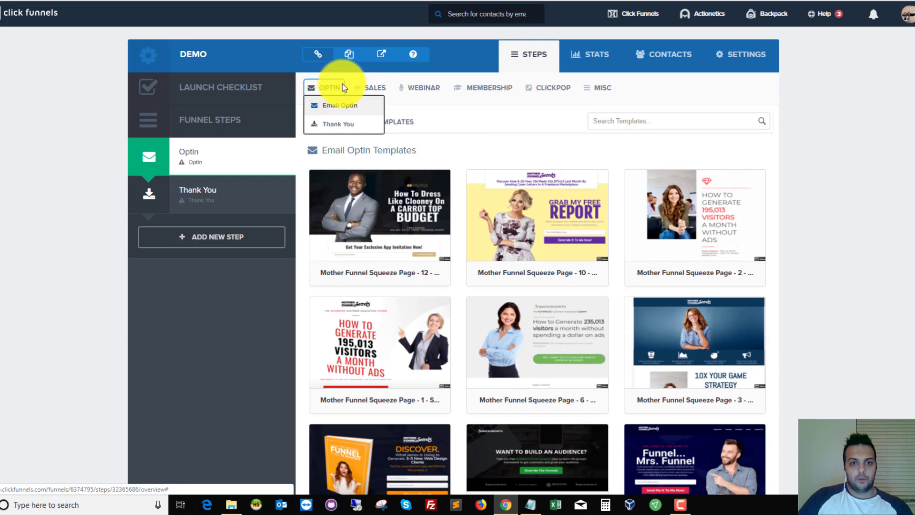
{"action": "mouse_move", "coordinate": [493, 91]}
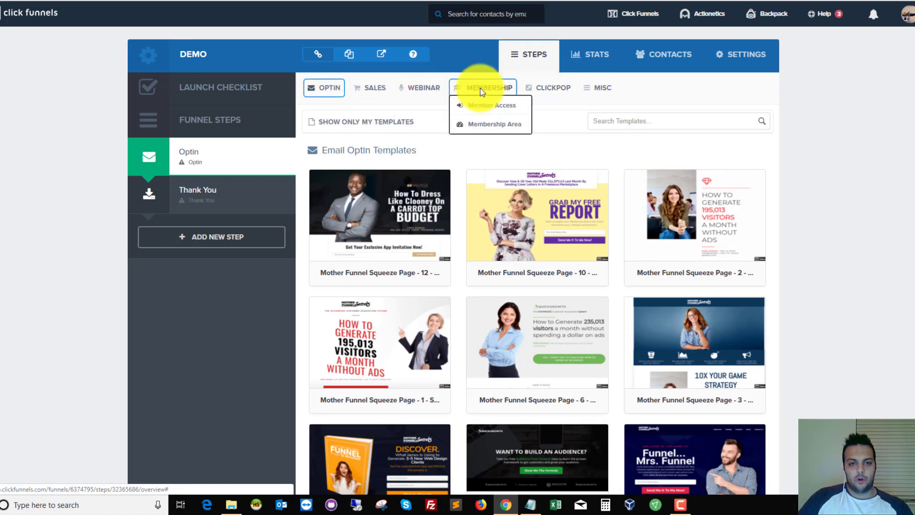
{"action": "mouse_move", "coordinate": [373, 93]}
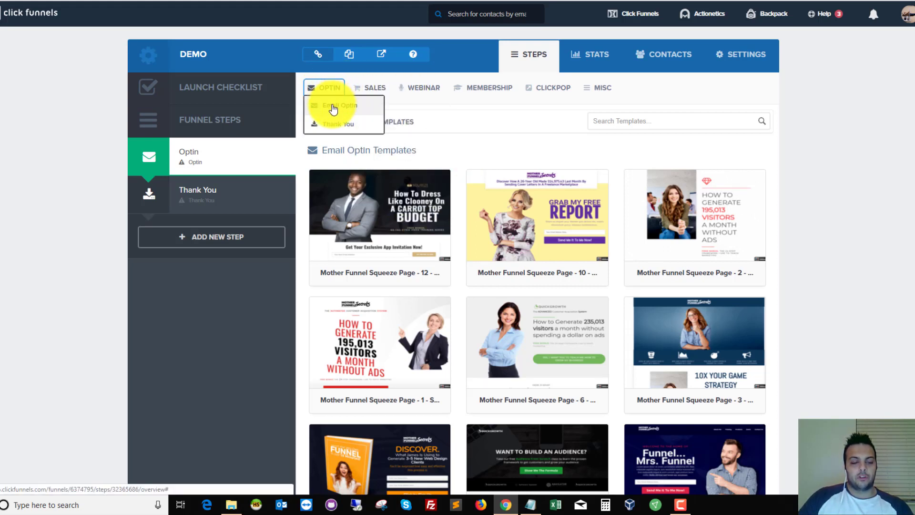
{"action": "left_click", "coordinate": [334, 106]}
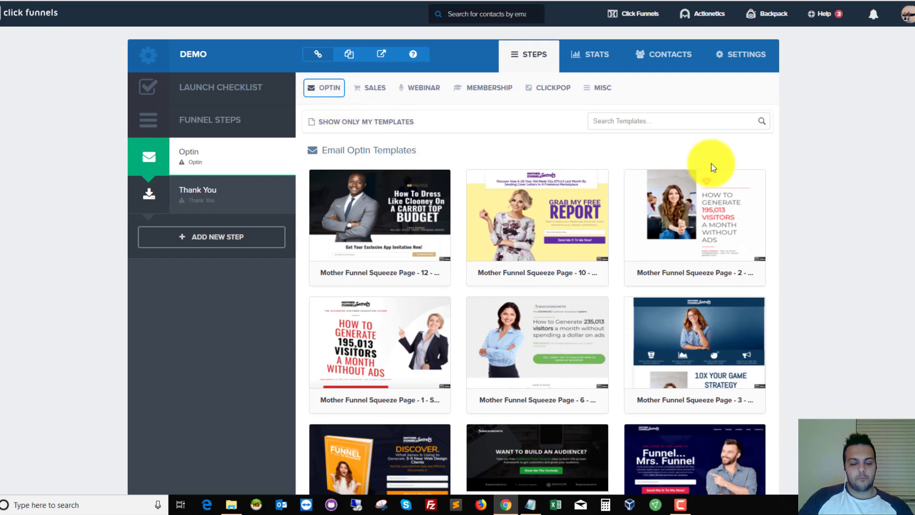
Step: Preview the Mother Funnel PLF FUNNEL - 5 template with the Business Fitness tablet and select it for the Optin step
{"action": "scroll", "coordinate": [673, 160], "scroll_direction": "down", "scroll_amount": 15}
{"action": "scroll", "coordinate": [674, 163], "scroll_direction": "down", "scroll_amount": 20}
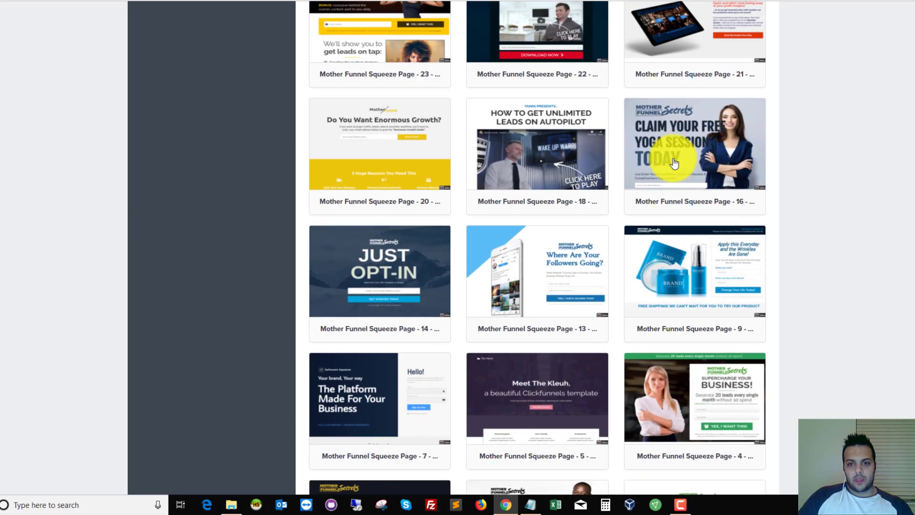
{"action": "scroll", "coordinate": [674, 162], "scroll_direction": "down", "scroll_amount": 5}
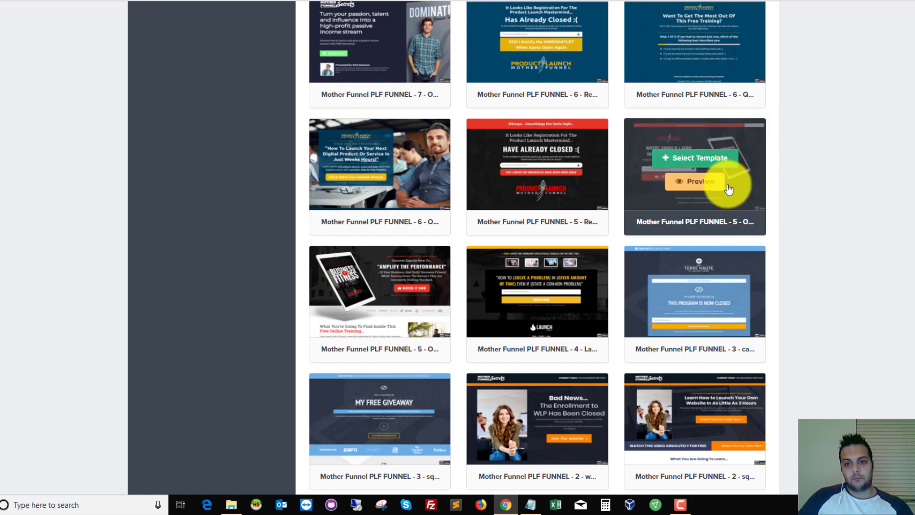
{"action": "left_click", "coordinate": [694, 185]}
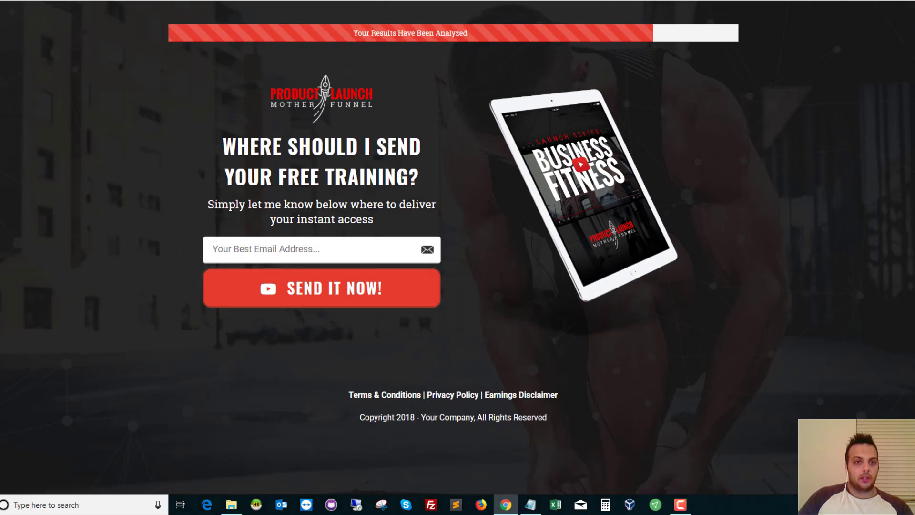
{"action": "key", "text": "ctrl+w"}
{"action": "mouse_move", "coordinate": [703, 163]}
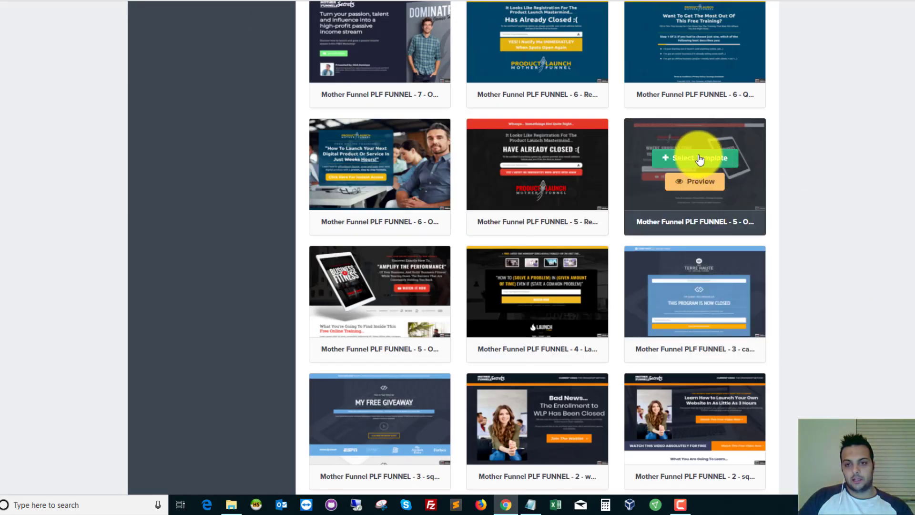
{"action": "left_click", "coordinate": [684, 156]}
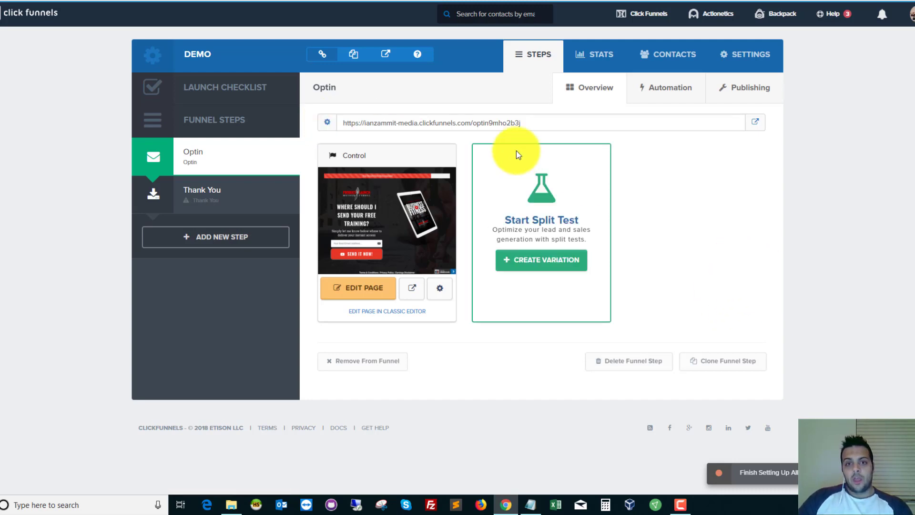
Step: Check the Optin step's page URL, view the live page in the browser, and return to the funnel overview
{"action": "left_click_drag", "start_coordinate": [529, 122], "coordinate": [351, 144]}
{"action": "left_click", "coordinate": [523, 133]}
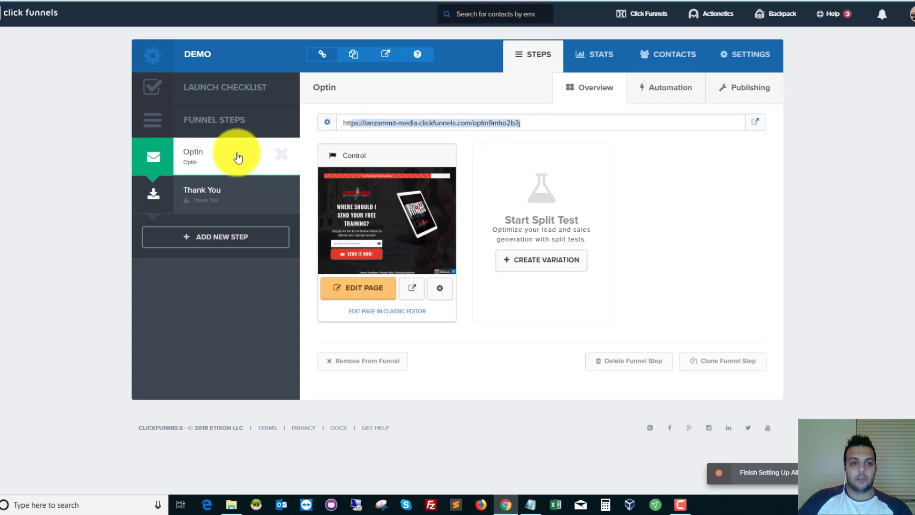
{"action": "left_click", "coordinate": [879, 164]}
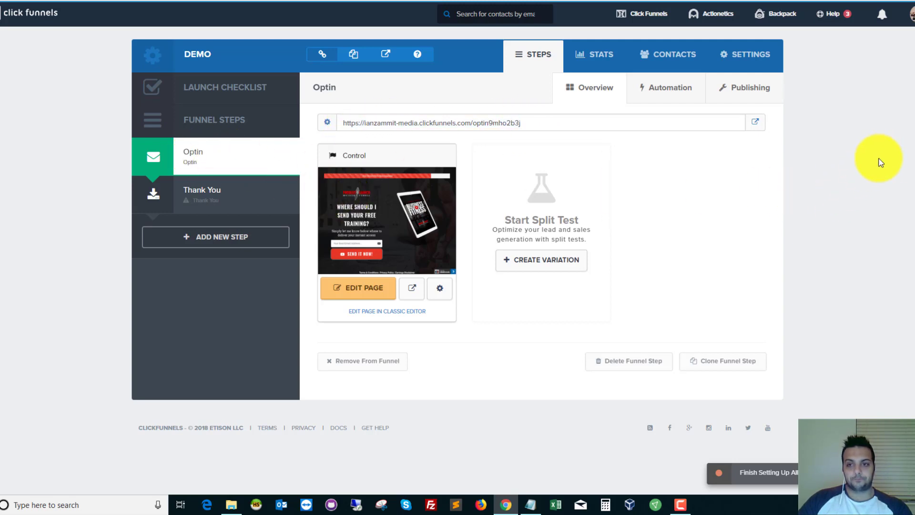
{"action": "left_click", "coordinate": [757, 124]}
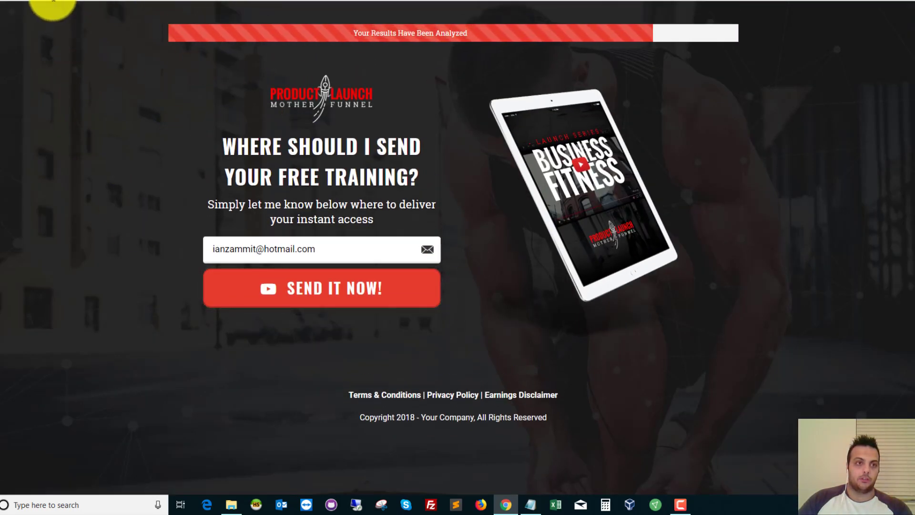
{"action": "key", "text": "ctrl+w"}
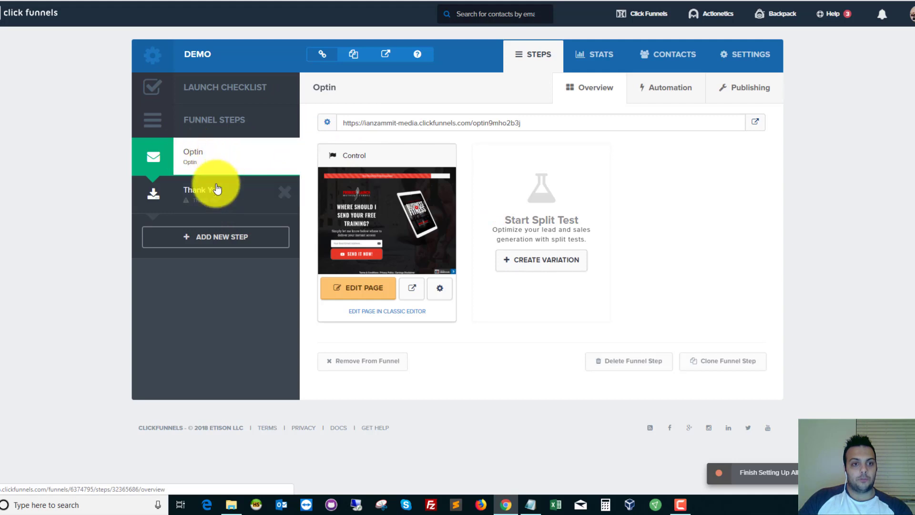
Step: Choose the Mother Funnel Squeeze Page - 3 template with the "You're In!" heading for the Thank You step
{"action": "left_click", "coordinate": [192, 193]}
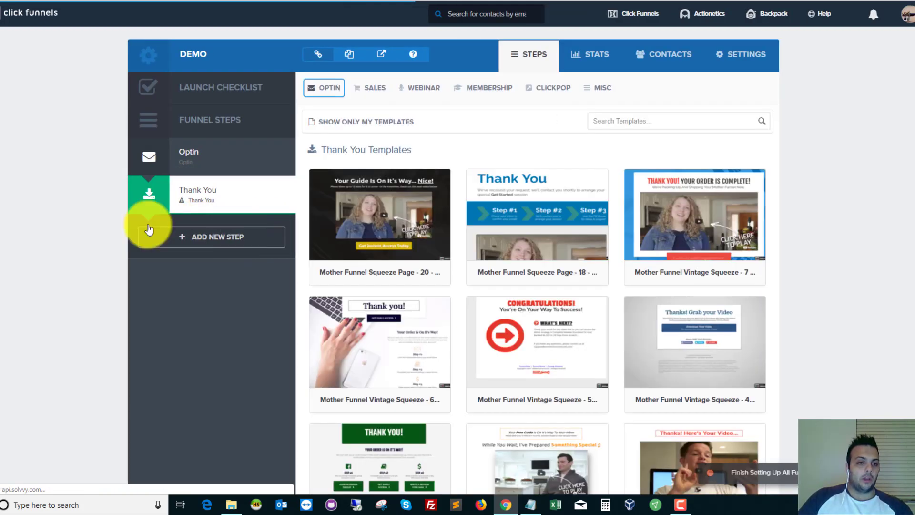
{"action": "mouse_move", "coordinate": [478, 267]}
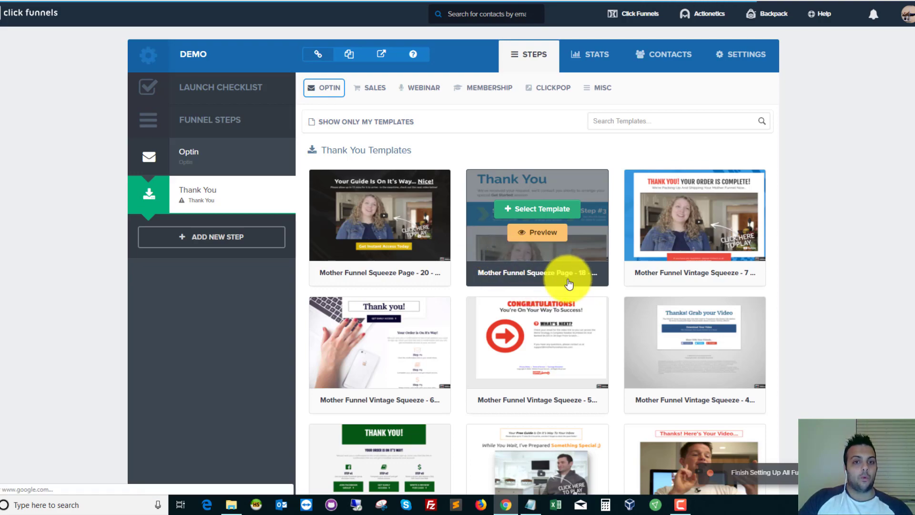
{"action": "scroll", "coordinate": [572, 282], "scroll_direction": "down", "scroll_amount": 7}
{"action": "scroll", "coordinate": [572, 281], "scroll_direction": "down", "scroll_amount": 7}
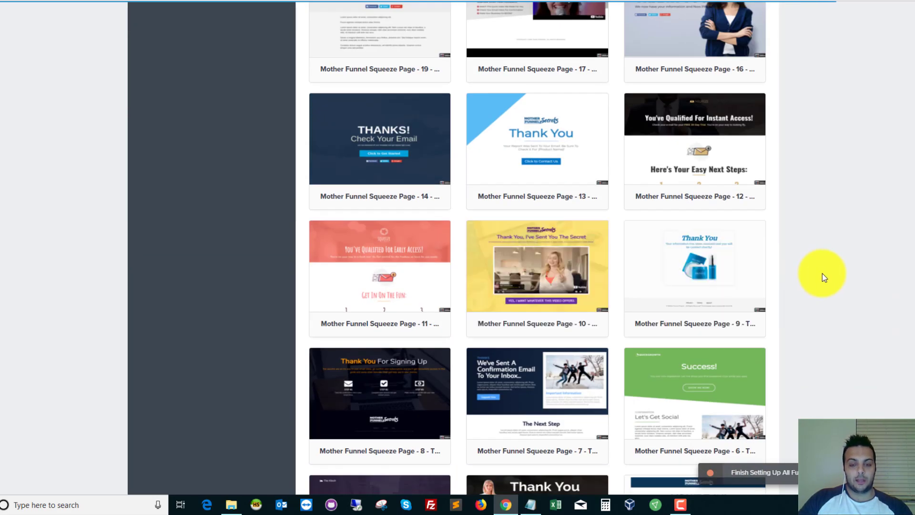
{"action": "scroll", "coordinate": [823, 273], "scroll_direction": "down", "scroll_amount": 9}
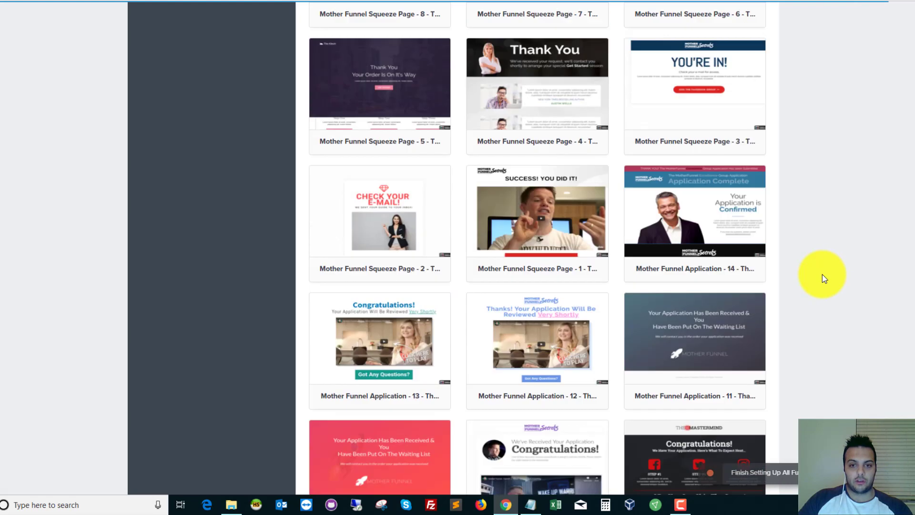
{"action": "scroll", "coordinate": [824, 279], "scroll_direction": "up", "scroll_amount": 1}
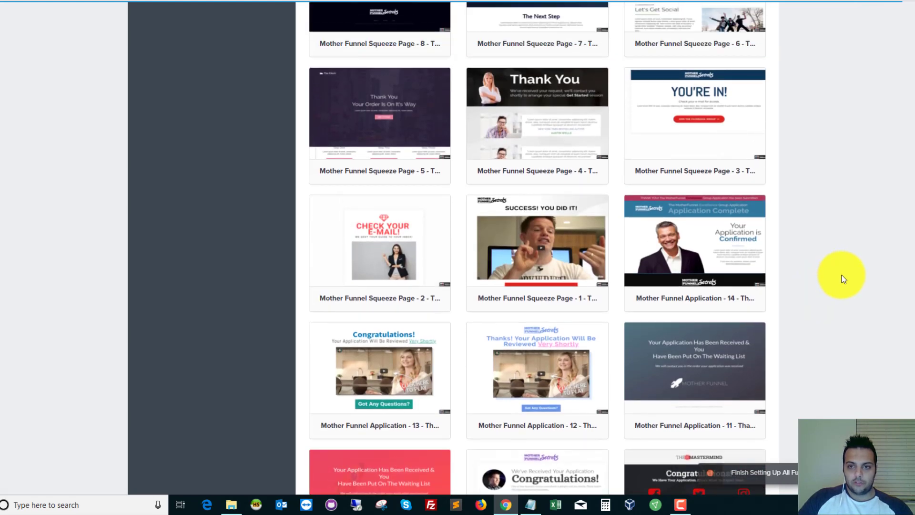
{"action": "scroll", "coordinate": [843, 278], "scroll_direction": "down", "scroll_amount": 3}
{"action": "scroll", "coordinate": [842, 278], "scroll_direction": "up", "scroll_amount": 6}
{"action": "mouse_move", "coordinate": [722, 288]}
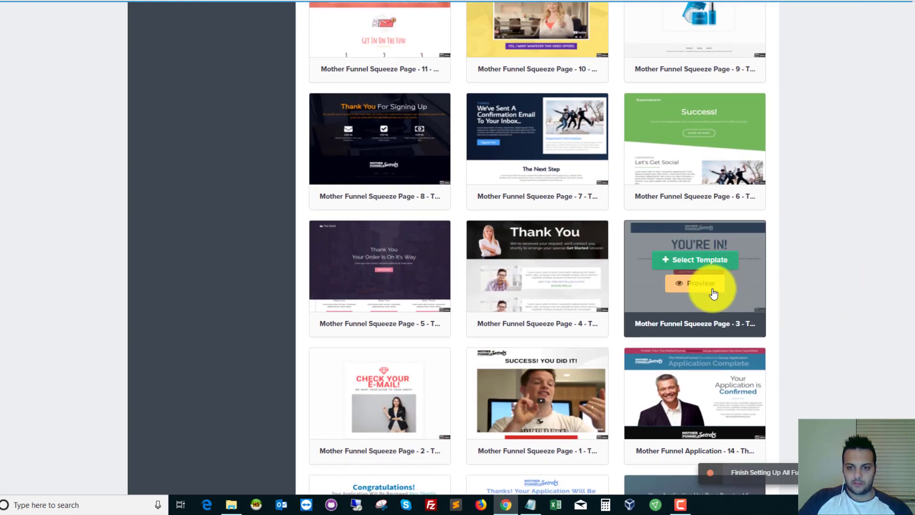
{"action": "left_click", "coordinate": [707, 262]}
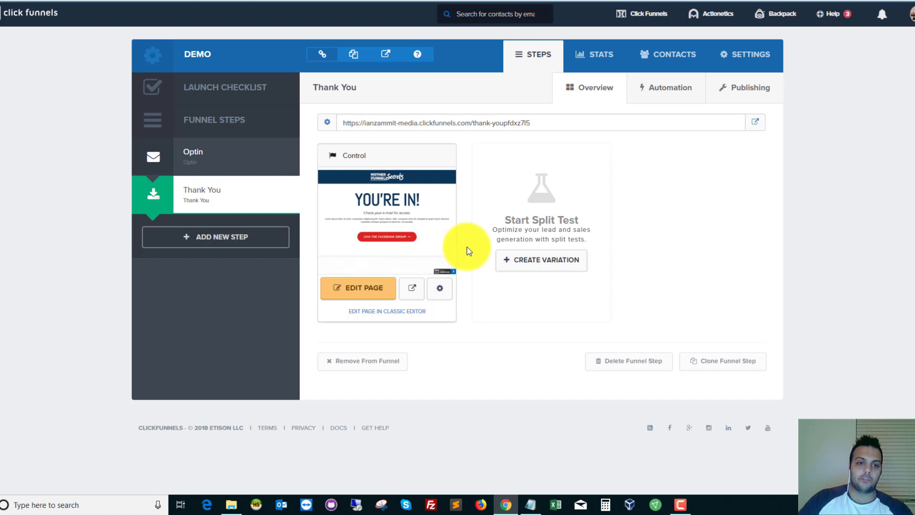
Step: Return to the Optin step and open its control page for editing
{"action": "left_click", "coordinate": [205, 153]}
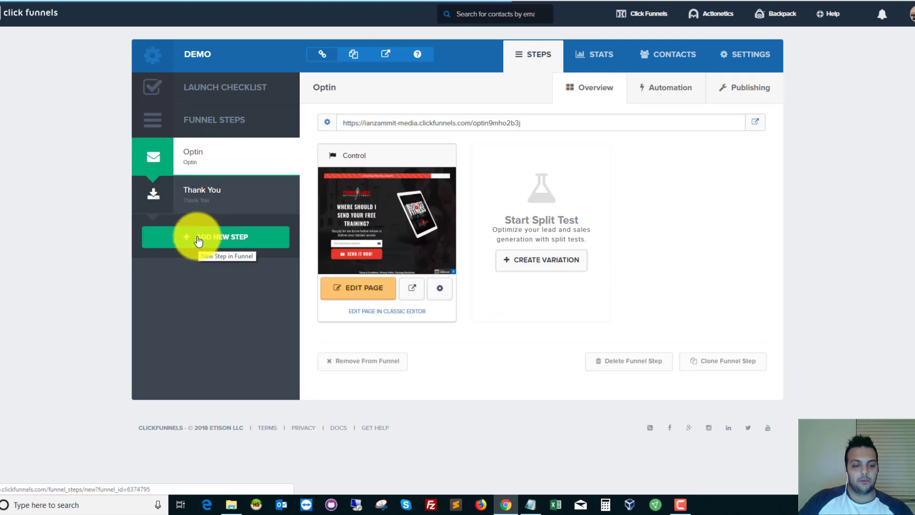
{"action": "mouse_move", "coordinate": [288, 201]}
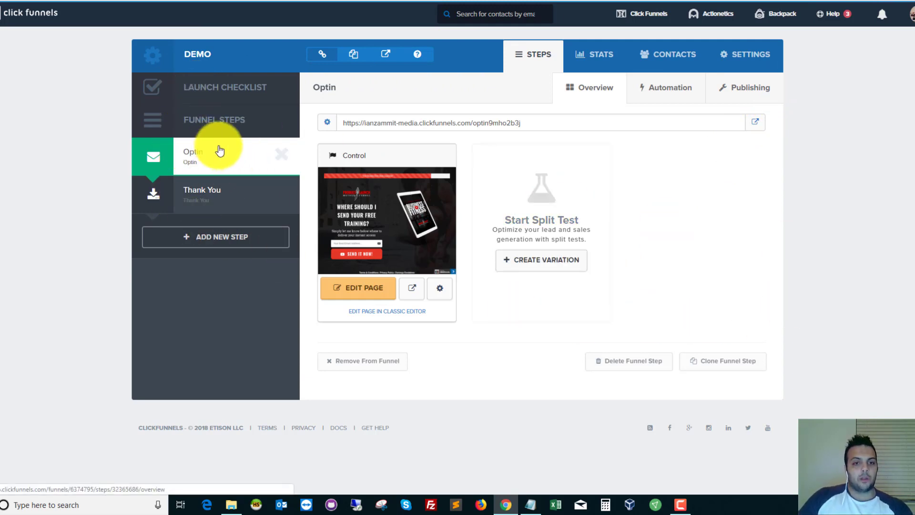
{"action": "left_click", "coordinate": [356, 291]}
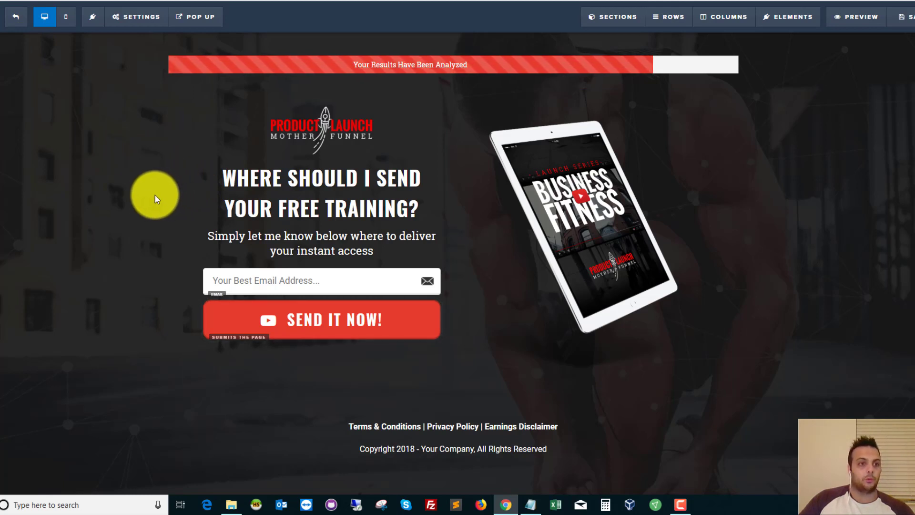
Step: Check the Optin page's mobile layout and return to the desktop layout
{"action": "left_click", "coordinate": [64, 19]}
{"action": "left_click", "coordinate": [44, 17]}
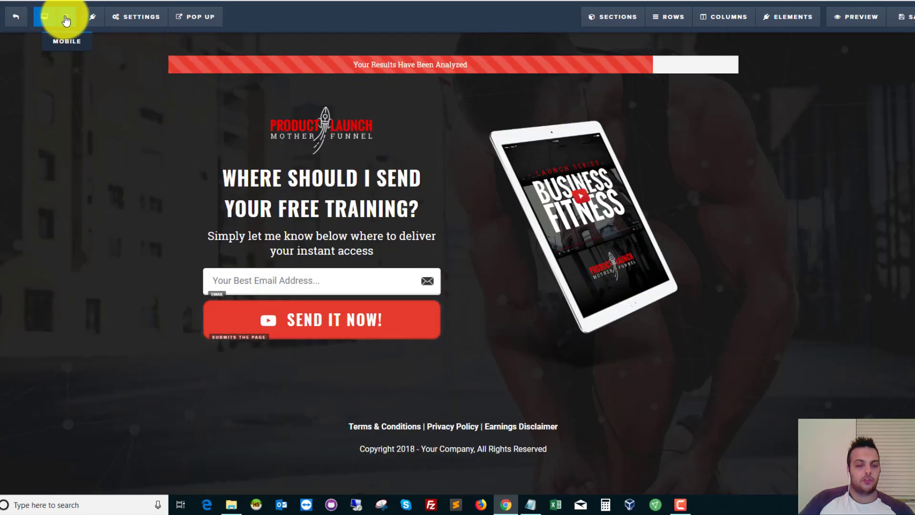
{"action": "left_click", "coordinate": [61, 19]}
{"action": "left_click", "coordinate": [57, 20]}
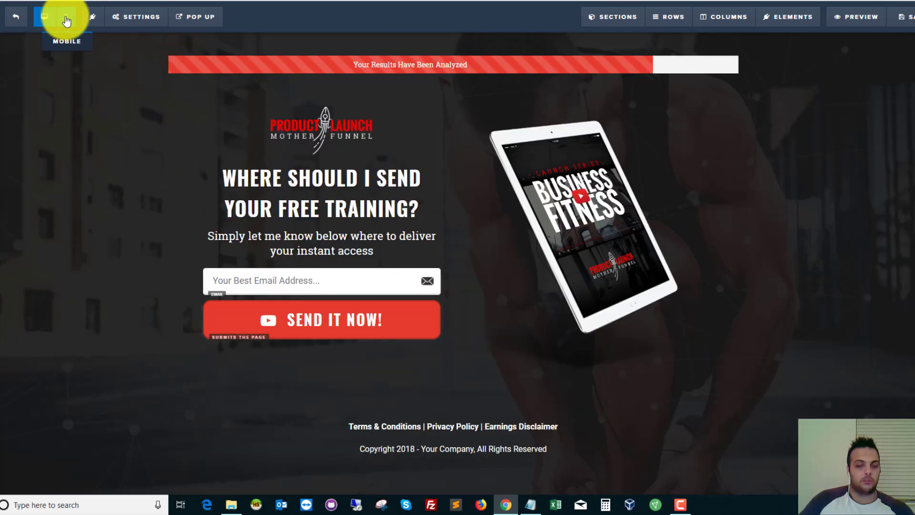
{"action": "left_click", "coordinate": [66, 20]}
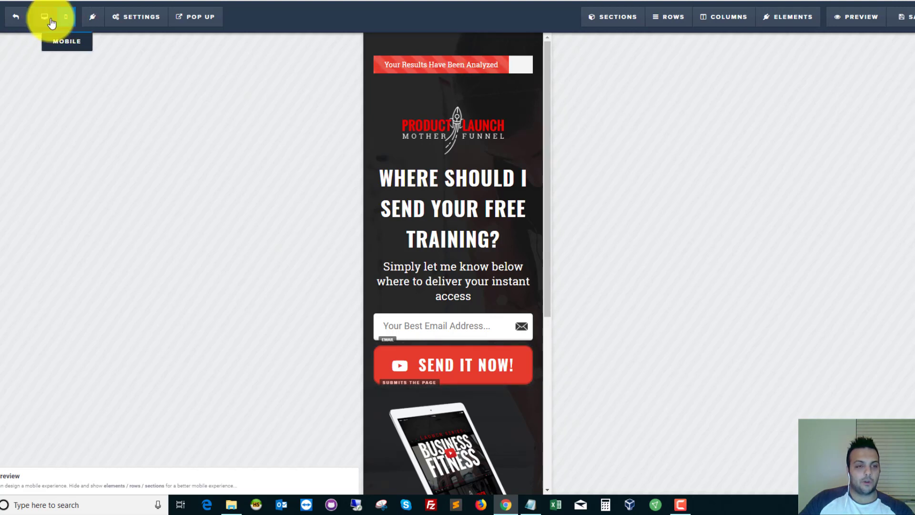
{"action": "left_click", "coordinate": [45, 20]}
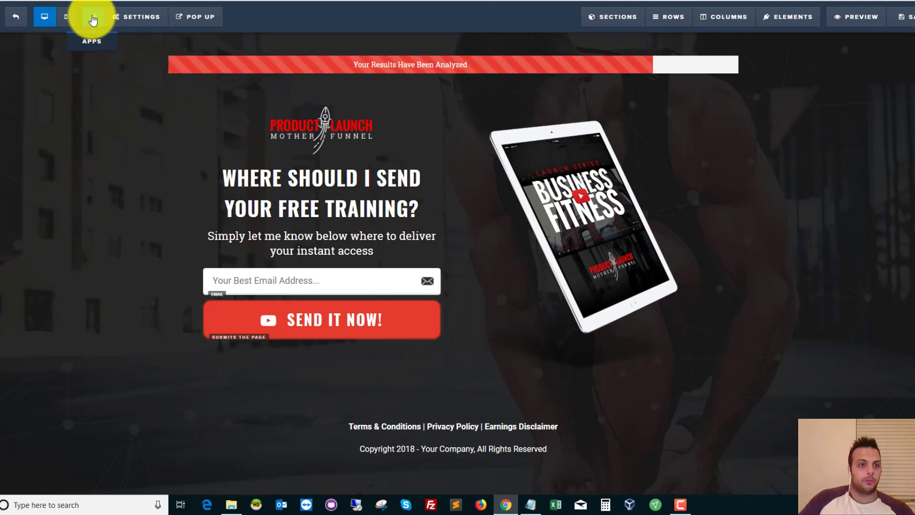
{"action": "left_click", "coordinate": [132, 22]}
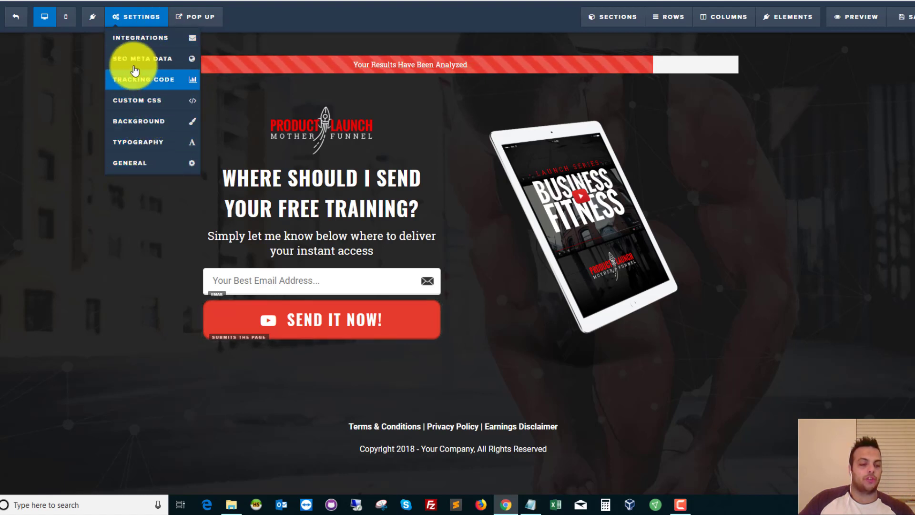
{"action": "left_click", "coordinate": [129, 19]}
{"action": "left_click", "coordinate": [133, 20]}
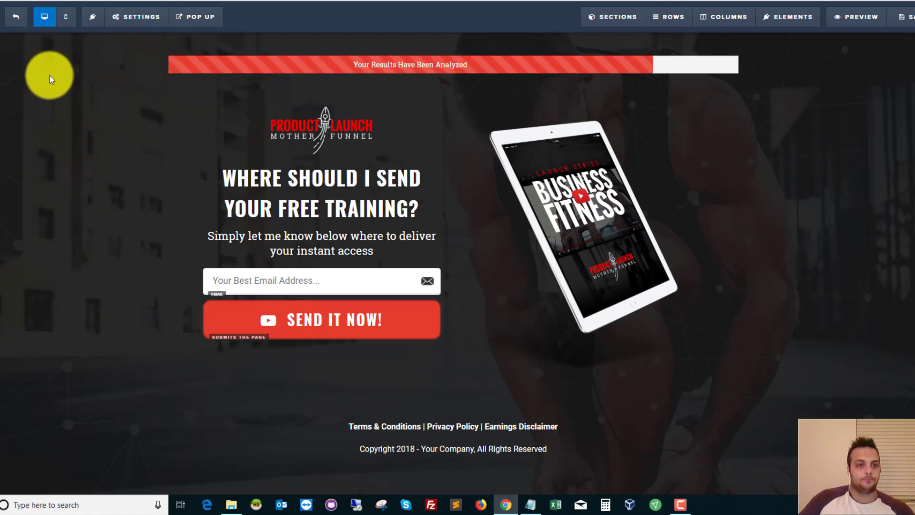
Step: Show the Optin page's pop-up in the editor and close it
{"action": "left_click", "coordinate": [201, 18]}
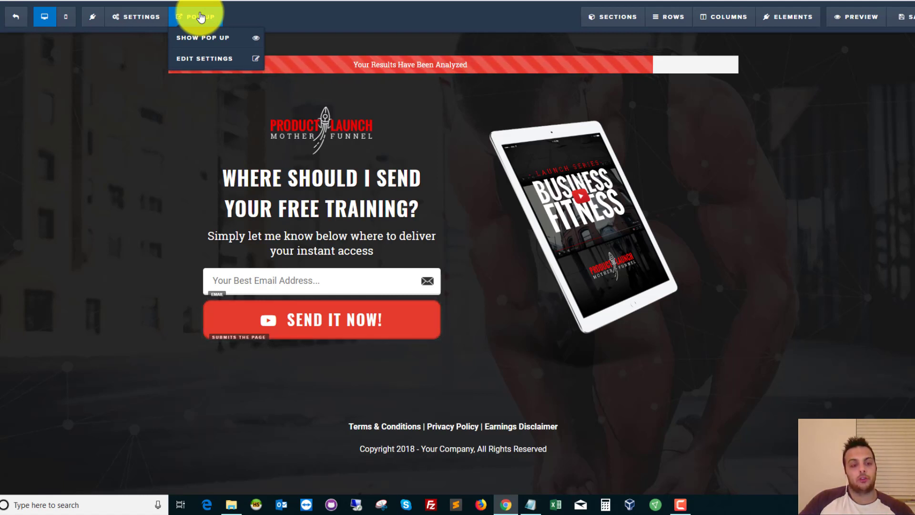
{"action": "left_click", "coordinate": [199, 19]}
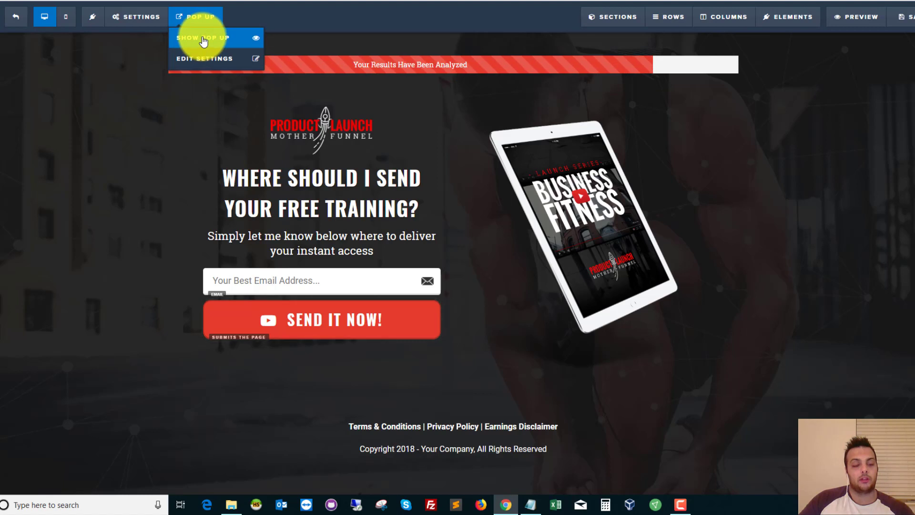
{"action": "left_click", "coordinate": [204, 42]}
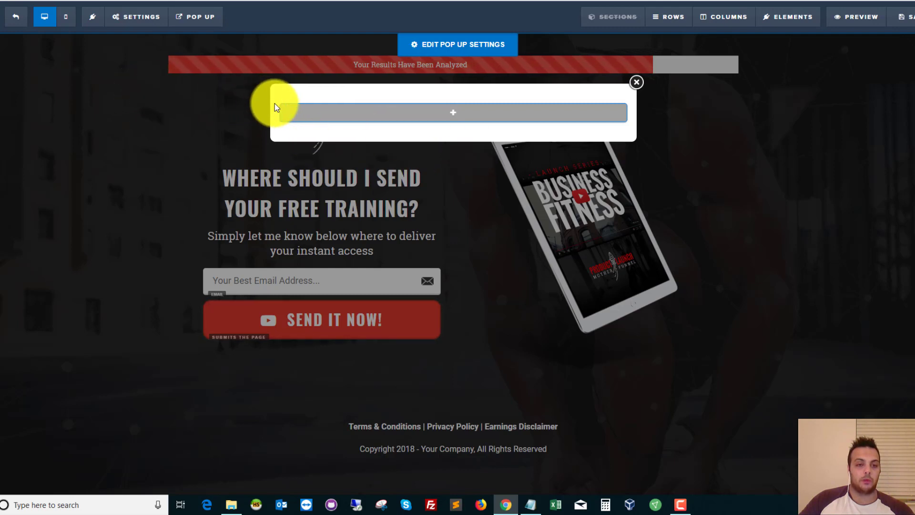
{"action": "left_click", "coordinate": [637, 84]}
Step: Review the pop-up's basic settings and its advanced style options, then close the settings and the pop-up
{"action": "mouse_move", "coordinate": [195, 17]}
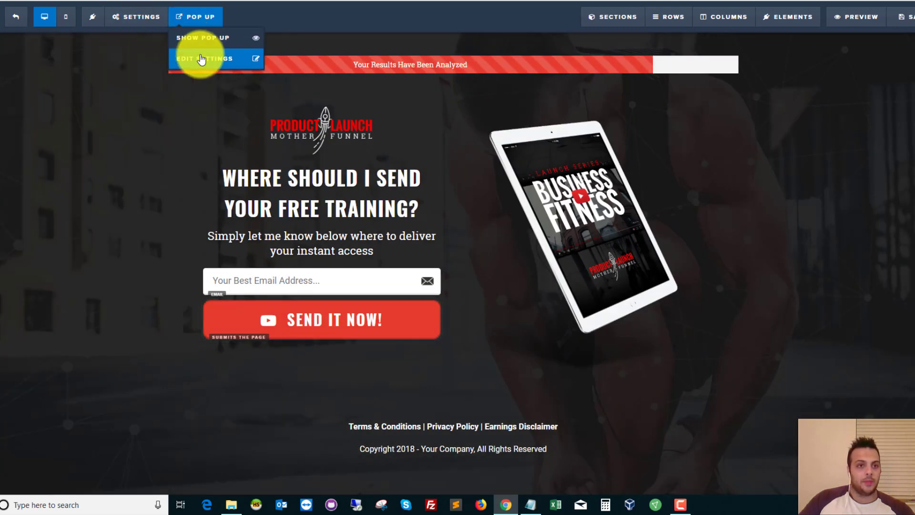
{"action": "left_click", "coordinate": [202, 60]}
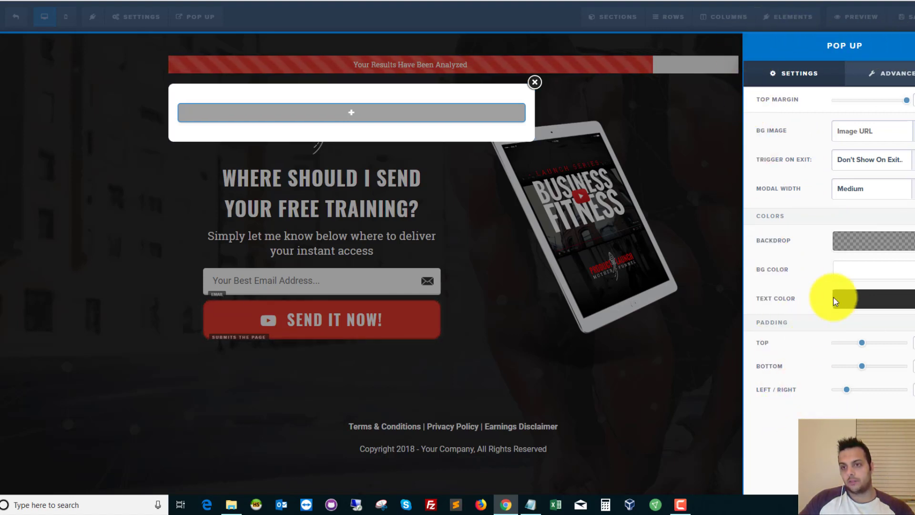
{"action": "left_click", "coordinate": [883, 77]}
{"action": "left_click", "coordinate": [791, 73]}
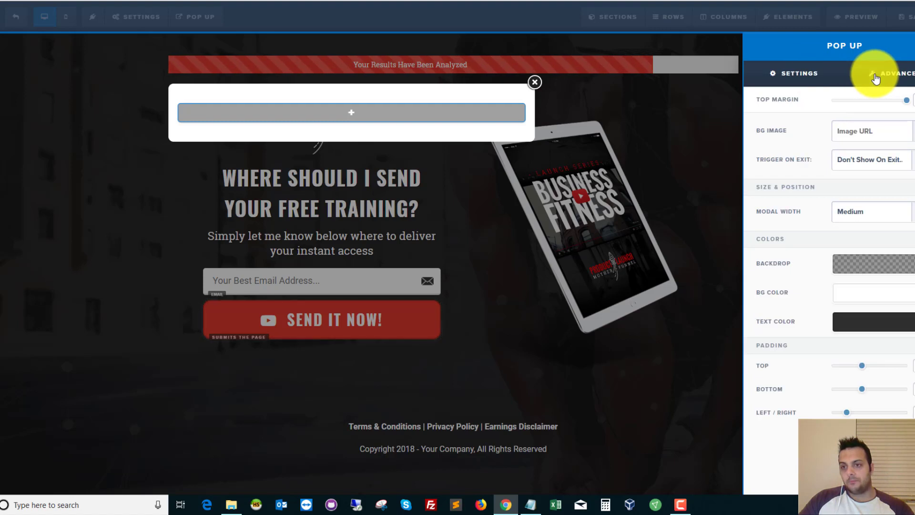
{"action": "left_click", "coordinate": [874, 76]}
{"action": "left_click", "coordinate": [811, 76]}
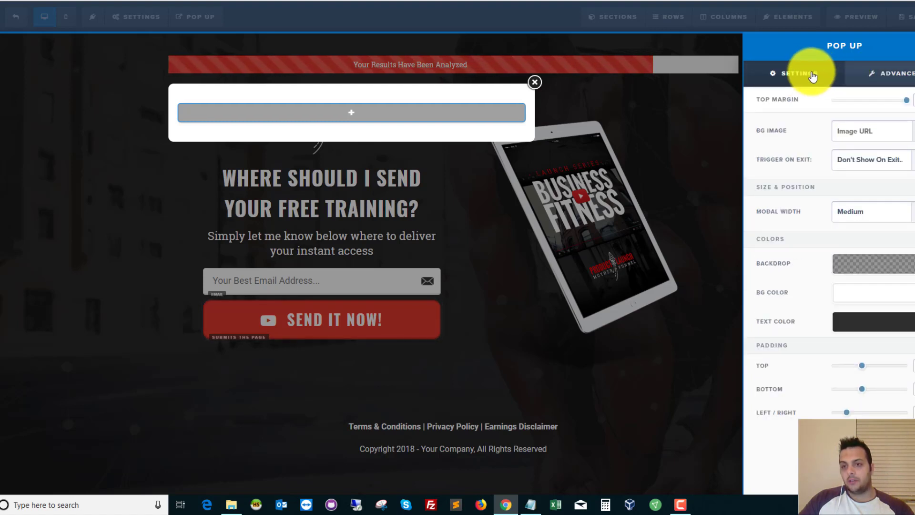
{"action": "left_click", "coordinate": [904, 75]}
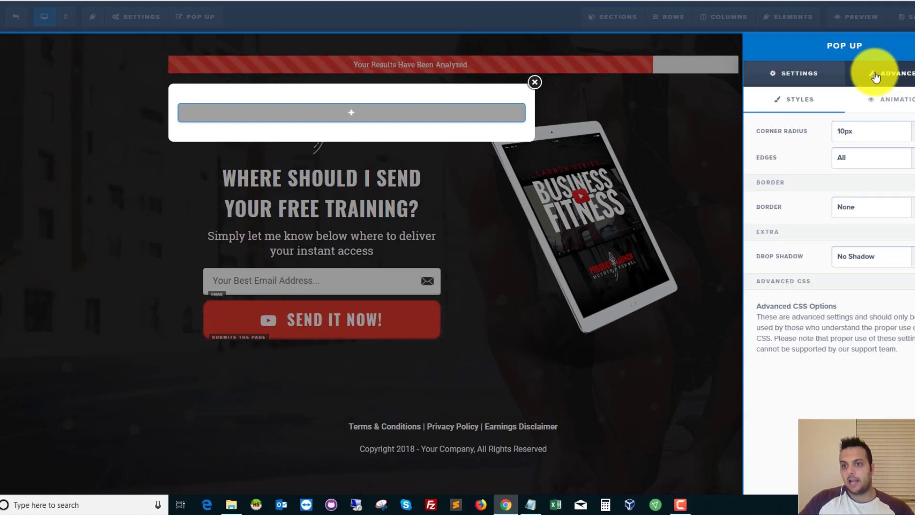
{"action": "left_click", "coordinate": [800, 73]}
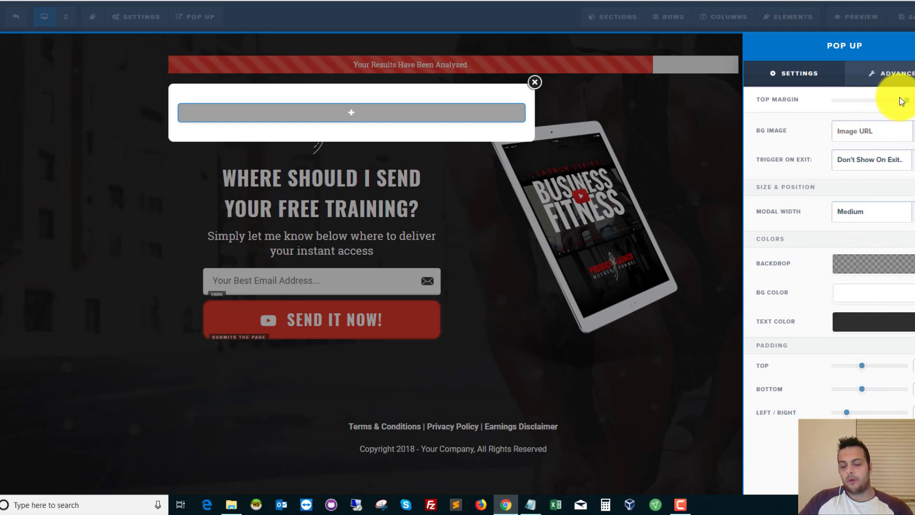
{"action": "left_click", "coordinate": [889, 76]}
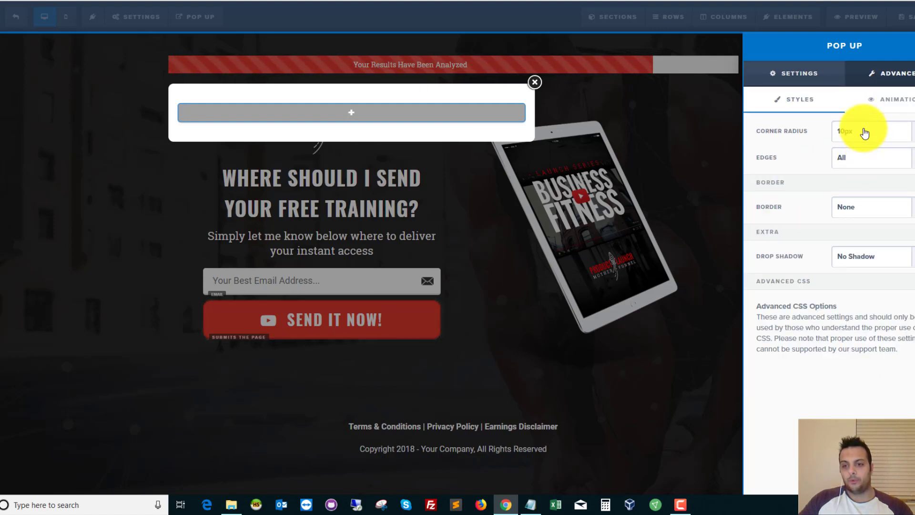
{"action": "left_click", "coordinate": [818, 75]}
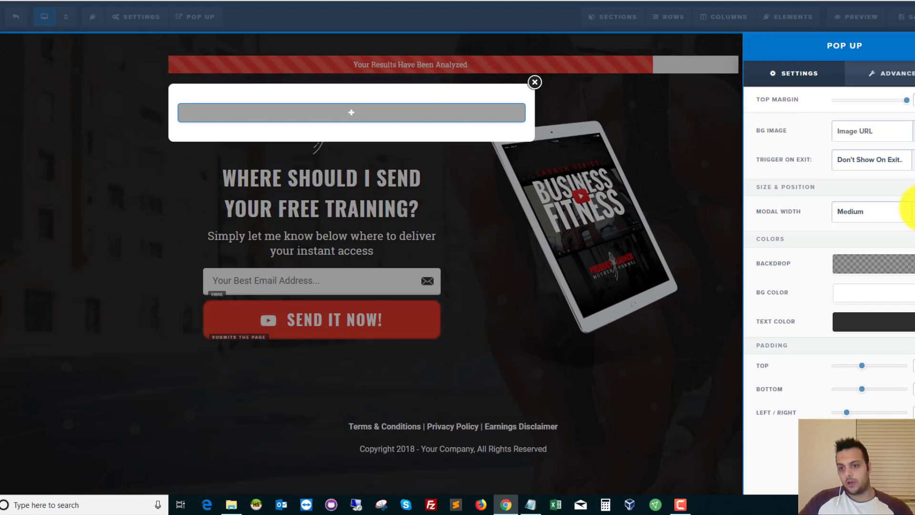
{"action": "left_click", "coordinate": [717, 119]}
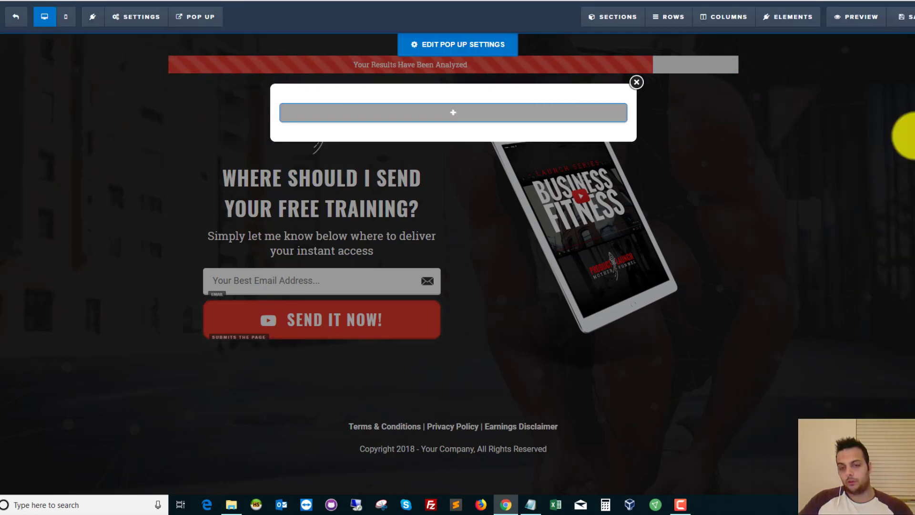
{"action": "left_click", "coordinate": [637, 83]}
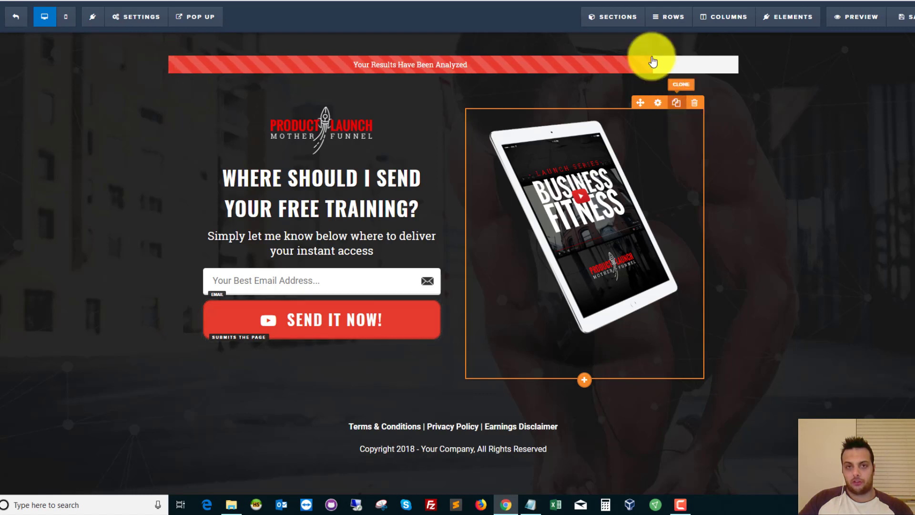
Step: Review the page's sections in the section manager and close it
{"action": "mouse_move", "coordinate": [616, 17]}
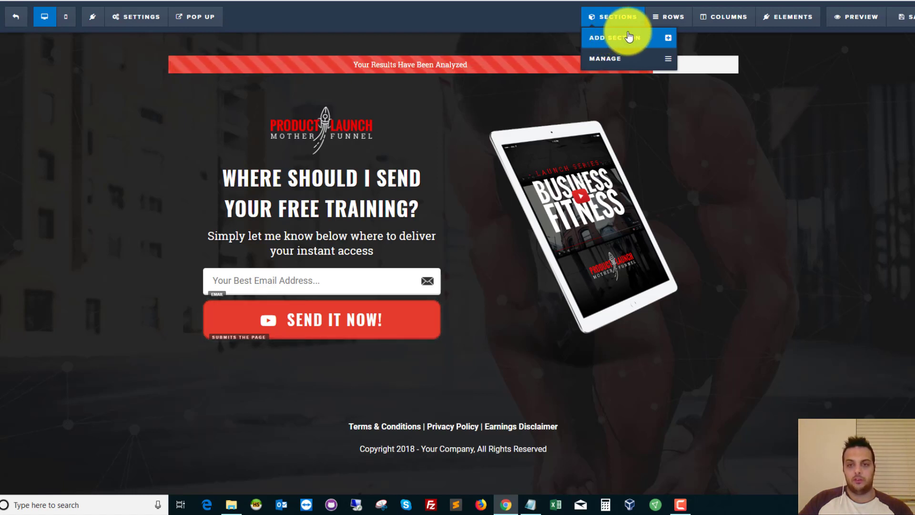
{"action": "left_click", "coordinate": [610, 61]}
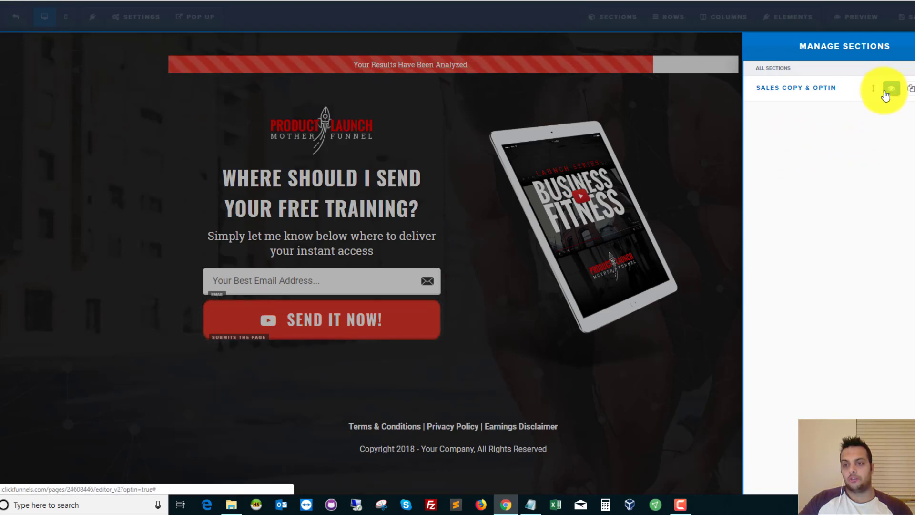
{"action": "left_click", "coordinate": [697, 100]}
Step: Review the page's rows in the row manager and hide the 2 Column Row with the headline, email form and tablet image
{"action": "mouse_move", "coordinate": [669, 18]}
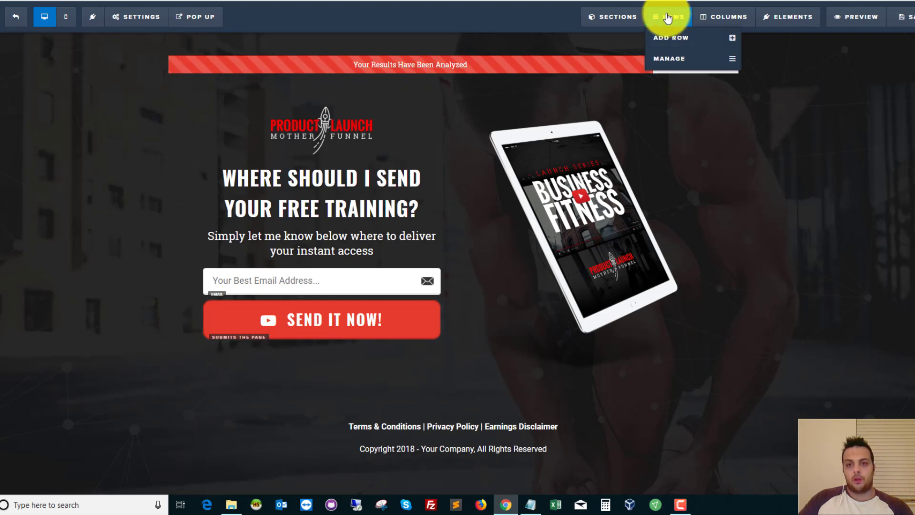
{"action": "left_click", "coordinate": [673, 60]}
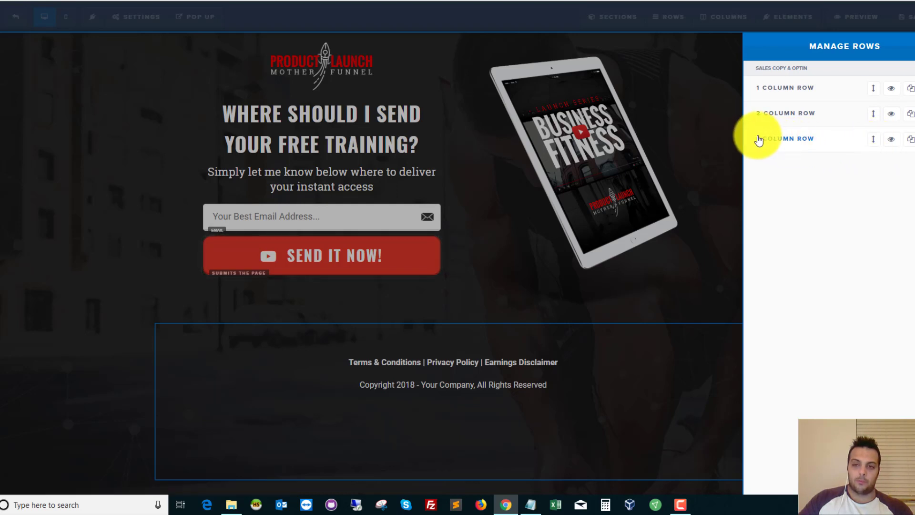
{"action": "left_click_drag", "start_coordinate": [772, 144], "coordinate": [768, 98]}
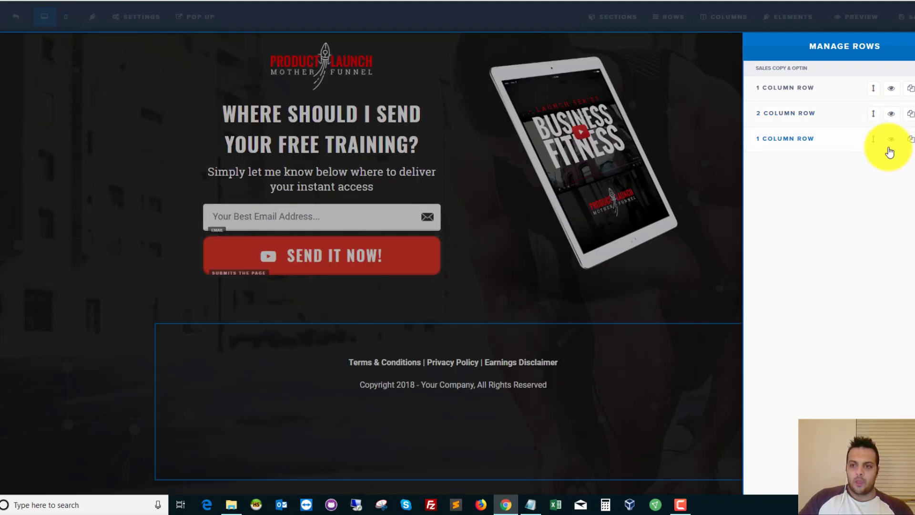
{"action": "left_click", "coordinate": [892, 116]}
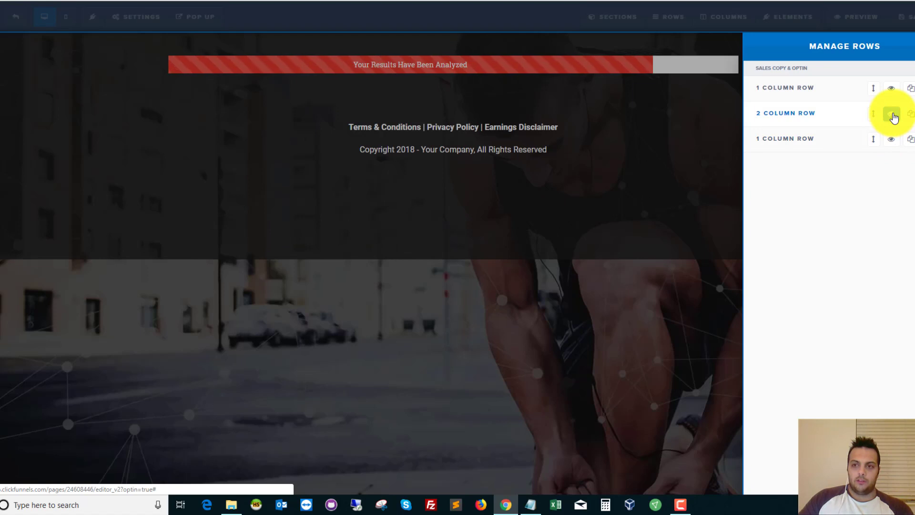
Step: Show the hidden 2 Column Row with the headline, email form and tablet image again, and close the row manager
{"action": "left_click", "coordinate": [892, 116]}
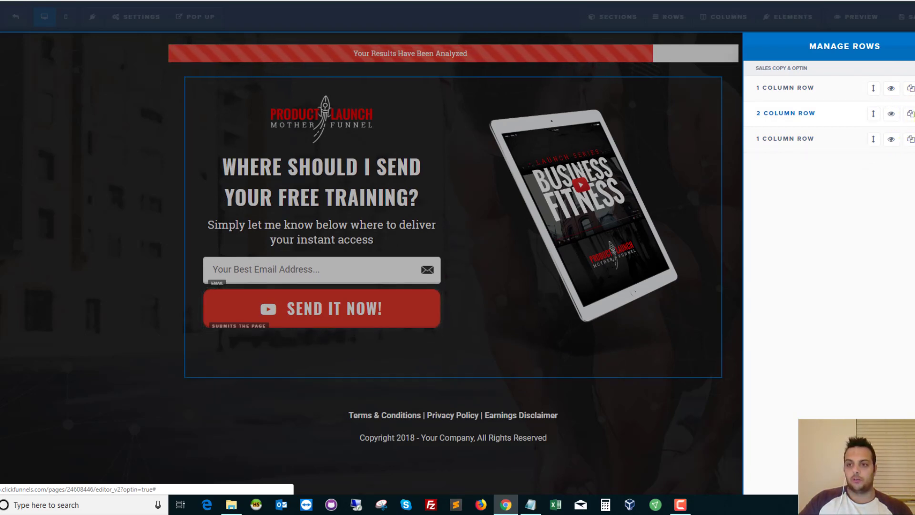
{"action": "left_click", "coordinate": [725, 96]}
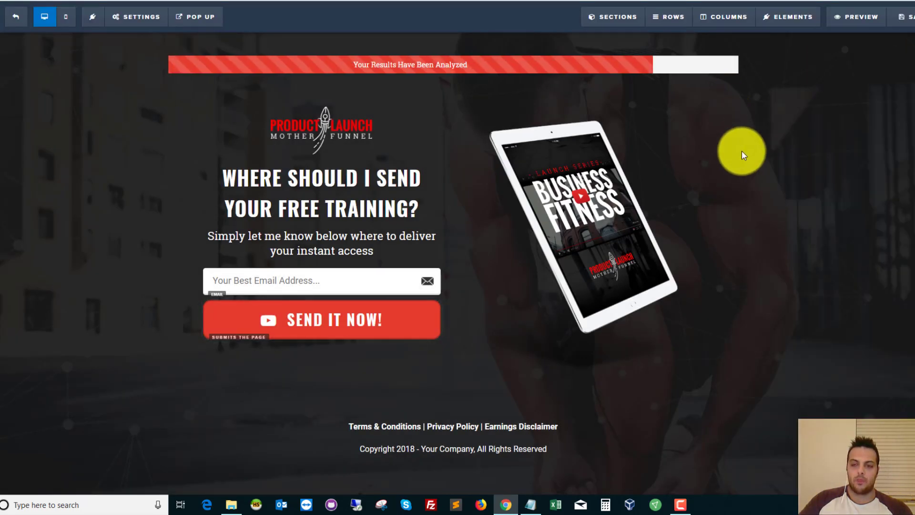
Step: Review the page's columns in the column manager and close it
{"action": "left_click", "coordinate": [728, 18]}
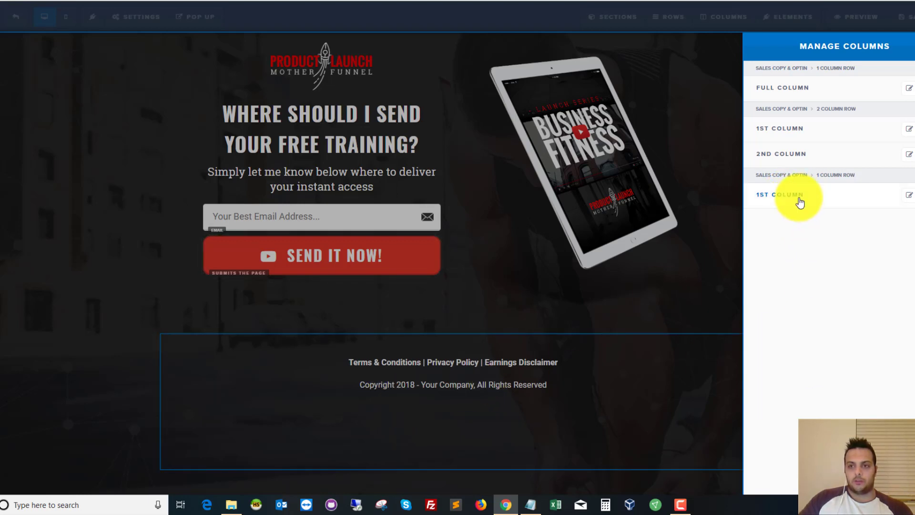
{"action": "left_click", "coordinate": [678, 301]}
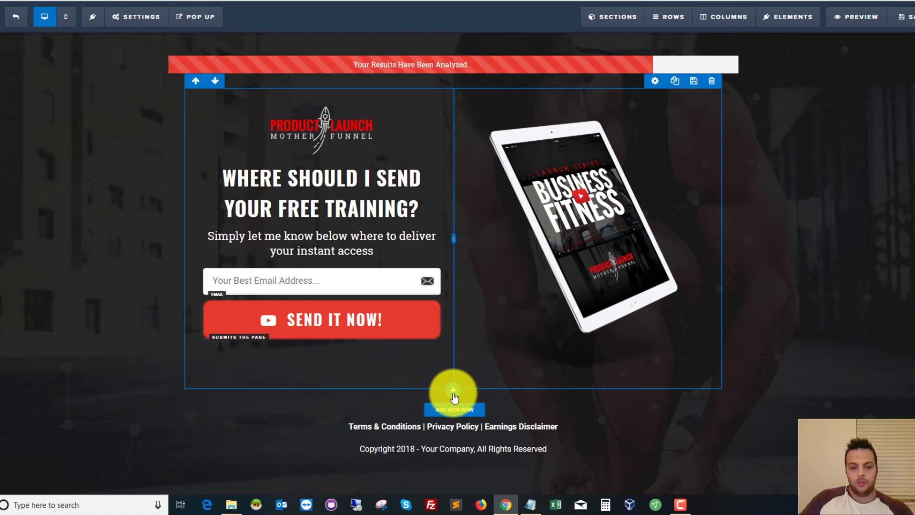
Step: Add a 4 Columns row directly below the row with the email form and tablet image
{"action": "left_click", "coordinate": [453, 396]}
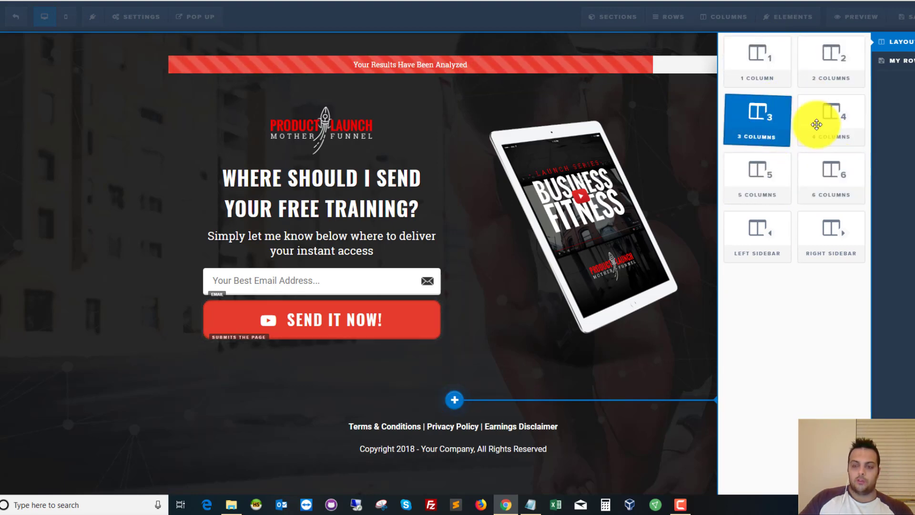
{"action": "left_click", "coordinate": [841, 123]}
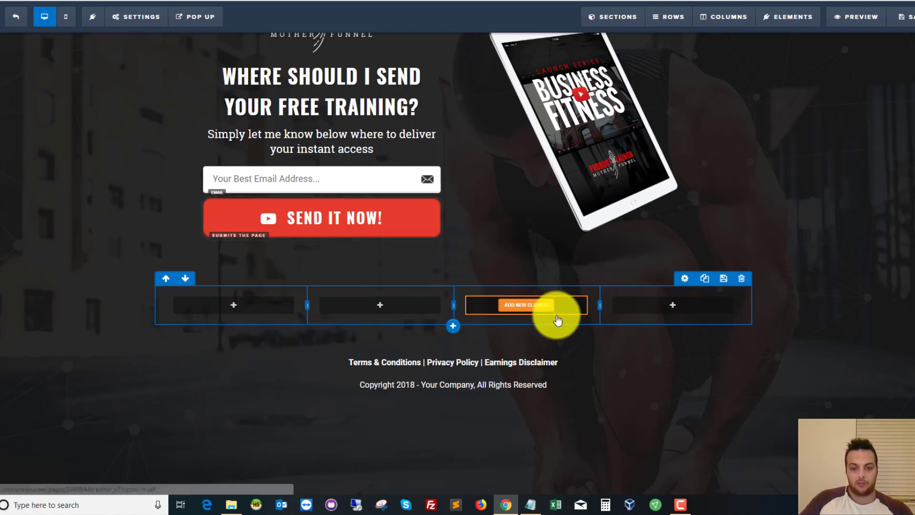
{"action": "scroll", "coordinate": [268, 265], "scroll_direction": "up", "scroll_amount": 1}
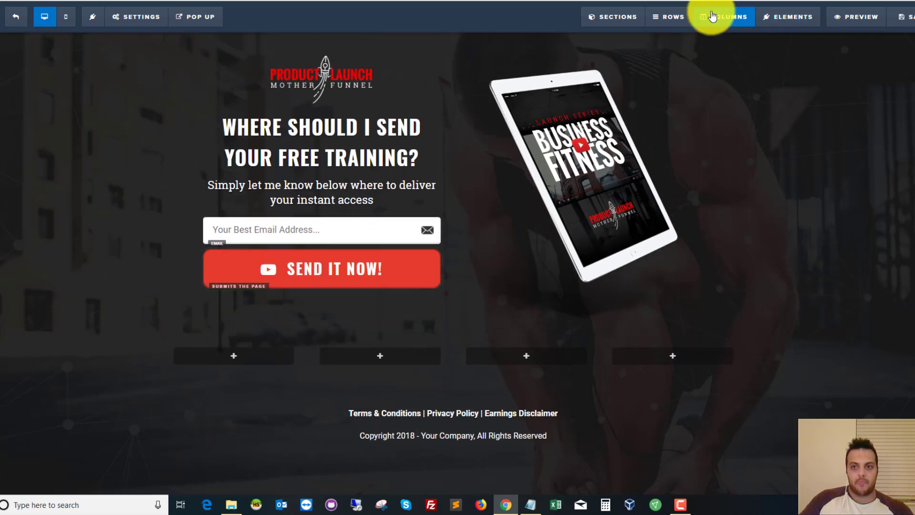
Step: Review the four columns of the new empty row in the column manager, then close it and look over the page
{"action": "left_click", "coordinate": [731, 19]}
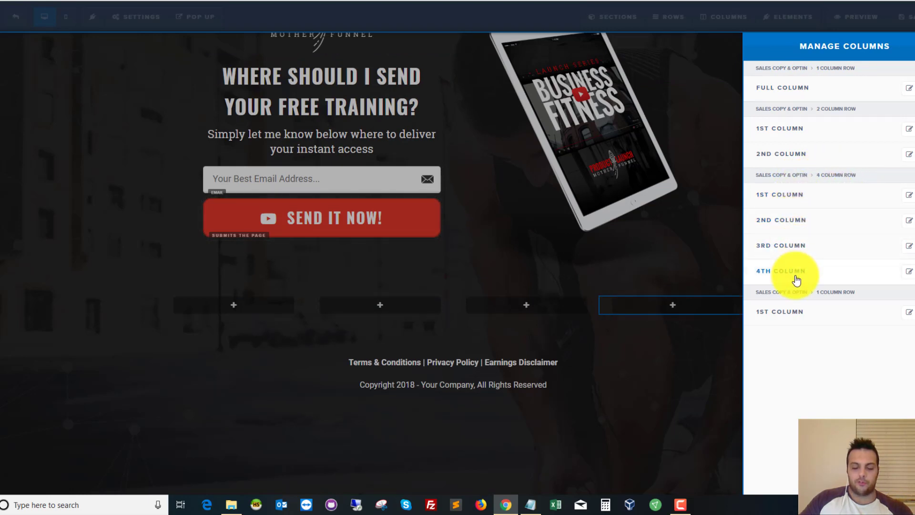
{"action": "left_click", "coordinate": [658, 394]}
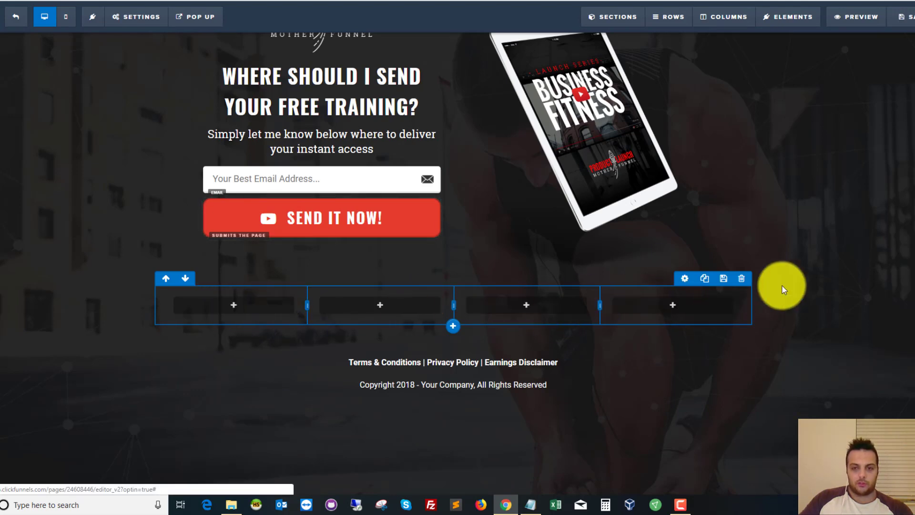
{"action": "scroll", "coordinate": [767, 284], "scroll_direction": "up", "scroll_amount": 2}
{"action": "scroll", "coordinate": [548, 212], "scroll_direction": "down", "scroll_amount": 1}
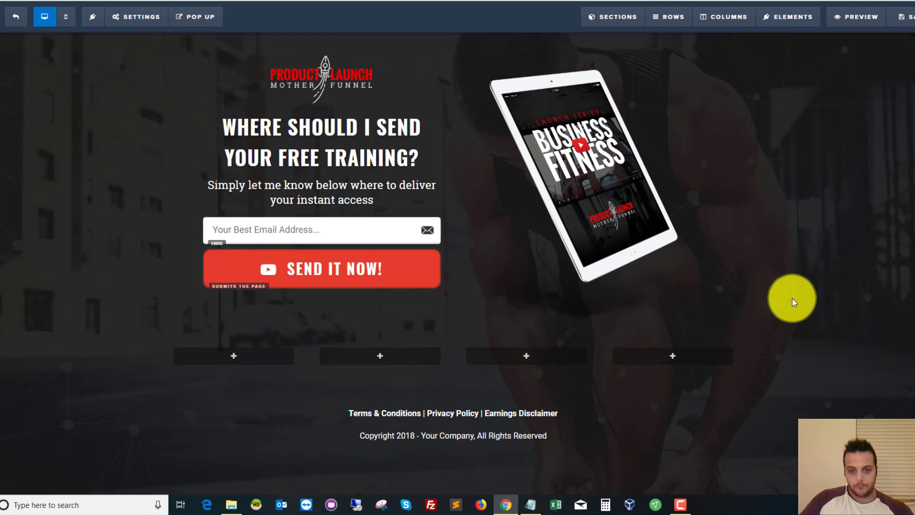
Step: Delete the empty 4-column row from the page
{"action": "scroll", "coordinate": [739, 329], "scroll_direction": "up", "scroll_amount": 1}
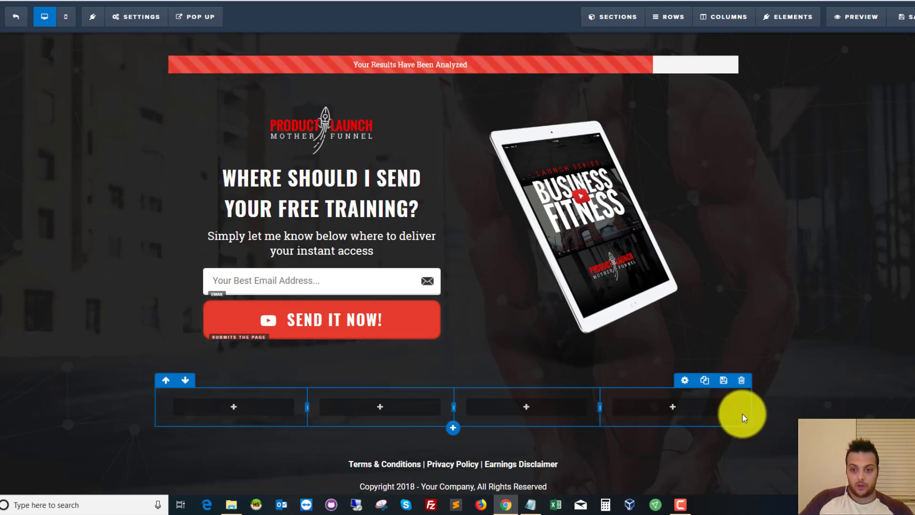
{"action": "left_click", "coordinate": [742, 380]}
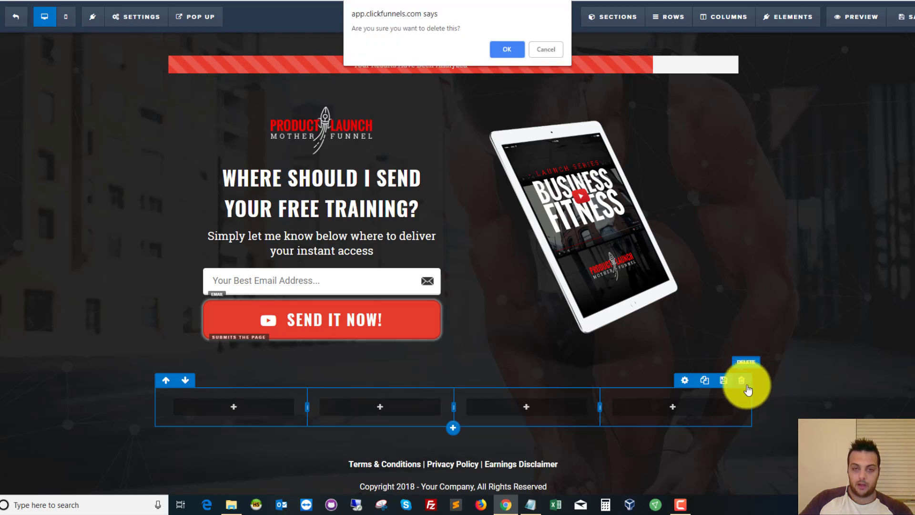
{"action": "left_click", "coordinate": [507, 46]}
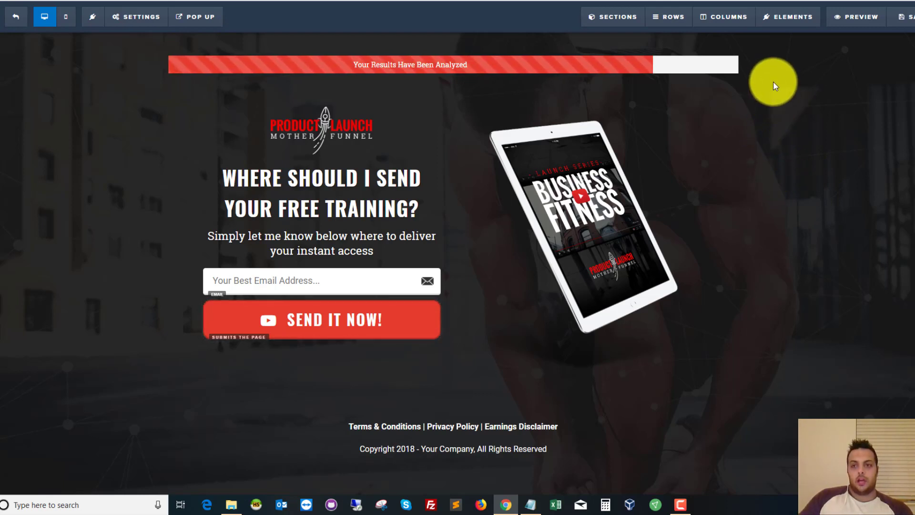
Step: Review the page's elements in the element manager, hide the "Where Should I Send Your Free Training?" headline, show it again and close the manager
{"action": "mouse_move", "coordinate": [792, 15]}
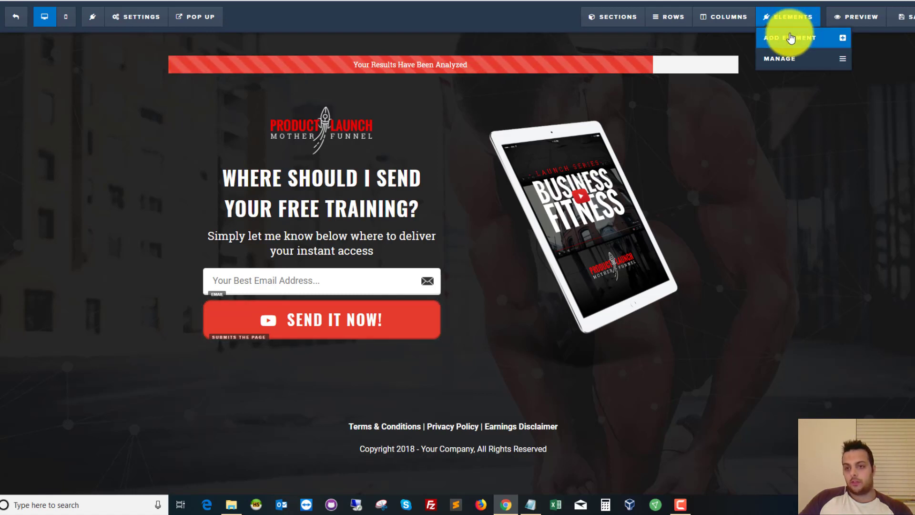
{"action": "left_click", "coordinate": [778, 58]}
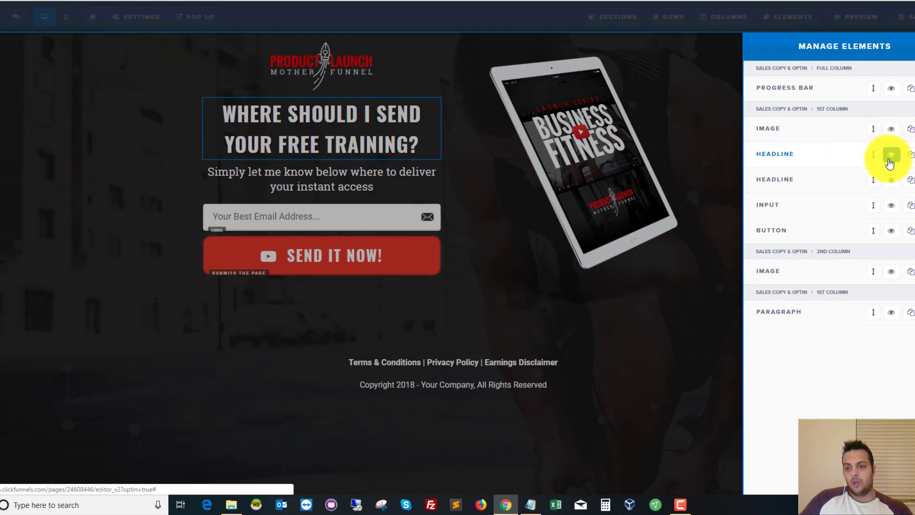
{"action": "left_click", "coordinate": [891, 155]}
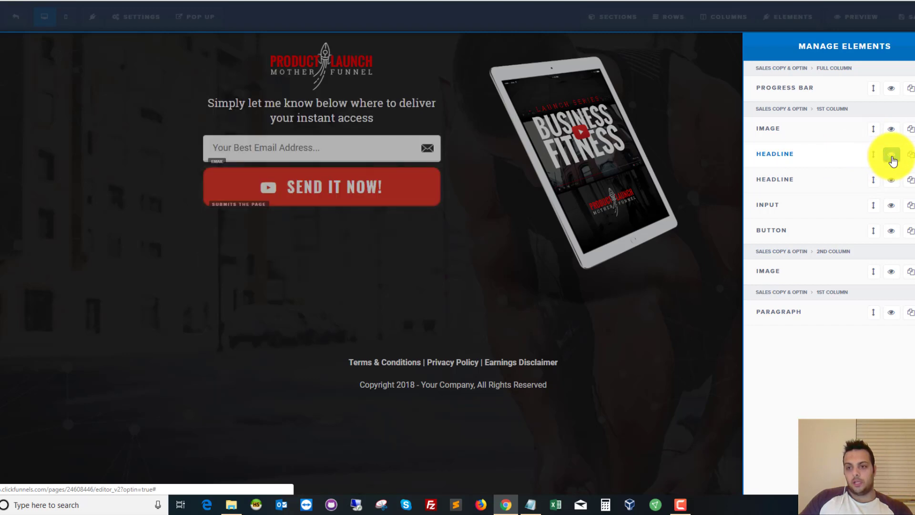
{"action": "left_click", "coordinate": [892, 156]}
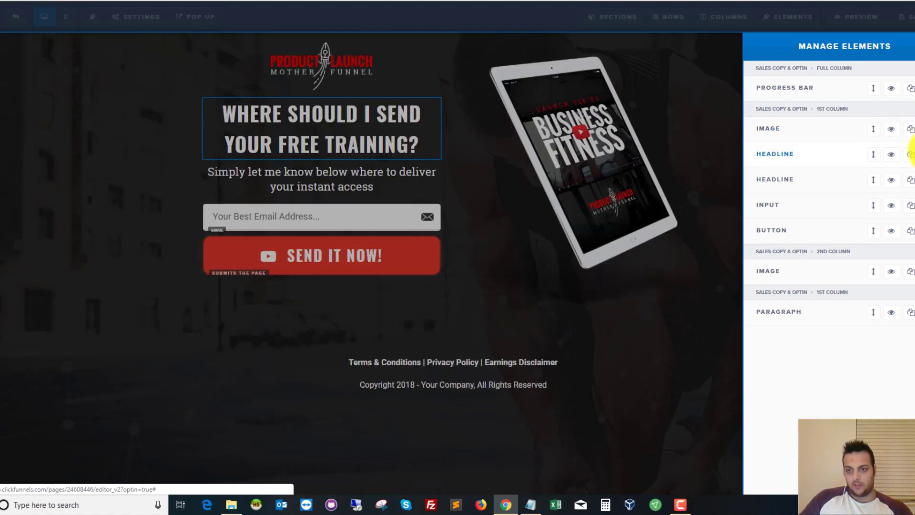
{"action": "left_click", "coordinate": [676, 292]}
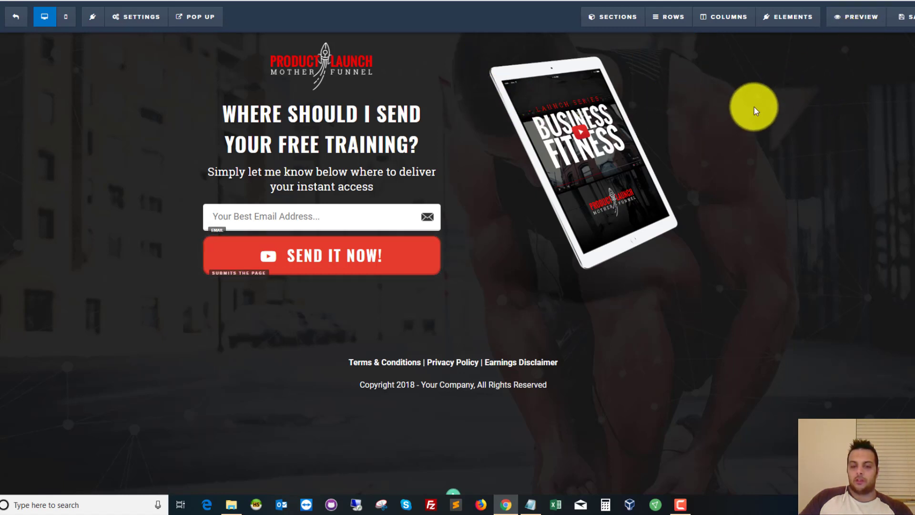
Step: Preview the Optin page, return to the editor and save the page
{"action": "left_click", "coordinate": [849, 18]}
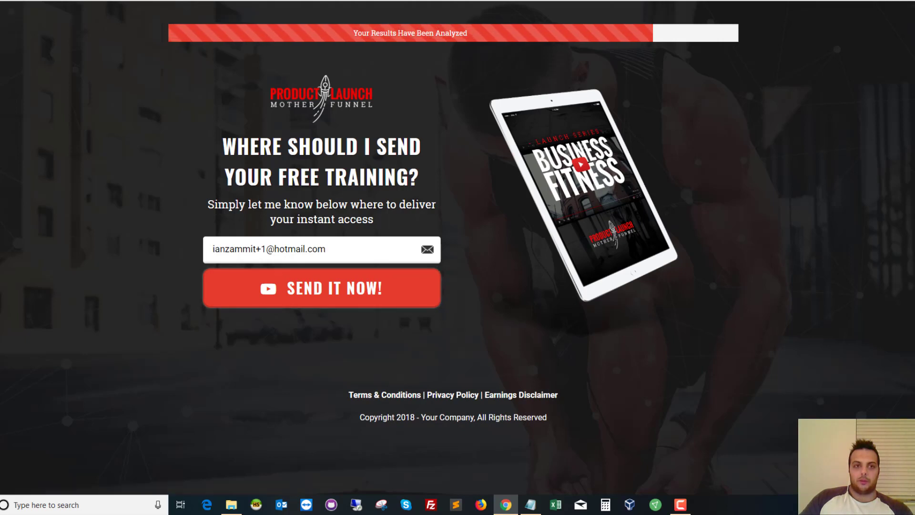
{"action": "left_click", "coordinate": [322, 1]}
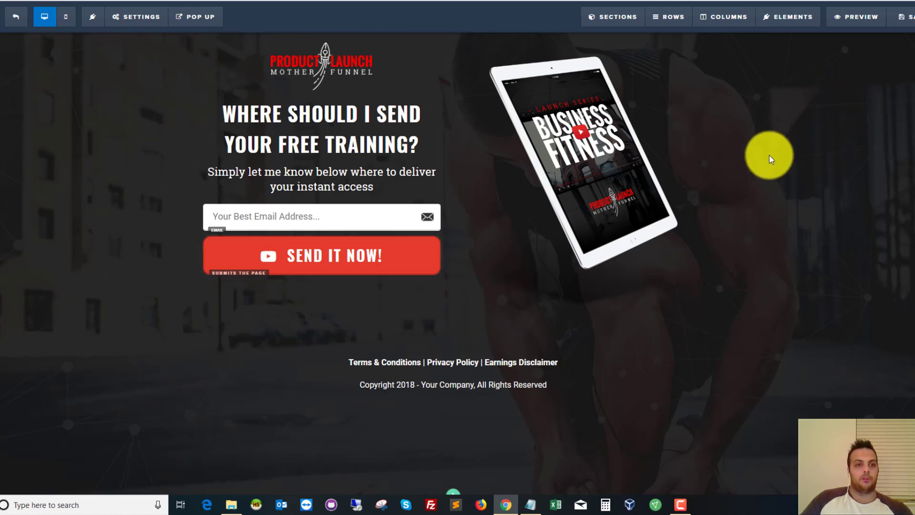
{"action": "left_click", "coordinate": [911, 22]}
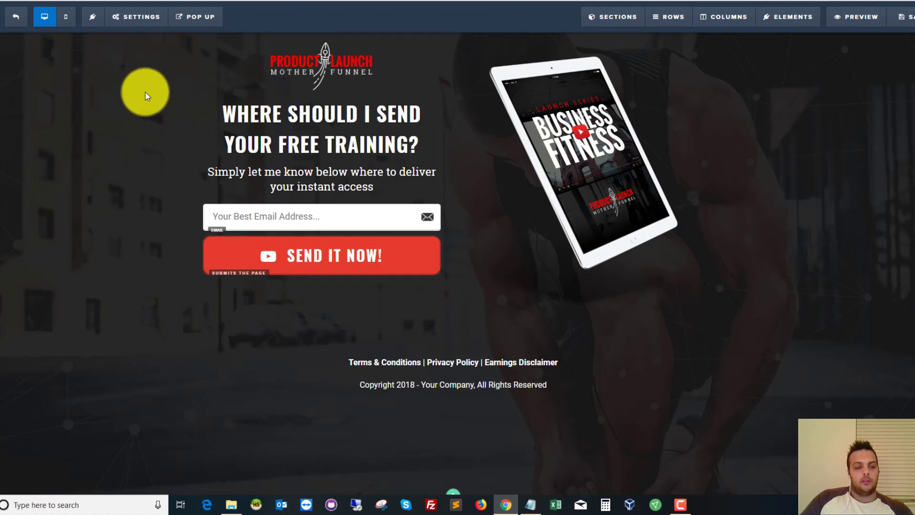
Step: Exit the editor to the Demo funnel's Optin step and open the live page from its URL
{"action": "mouse_move", "coordinate": [140, 20]}
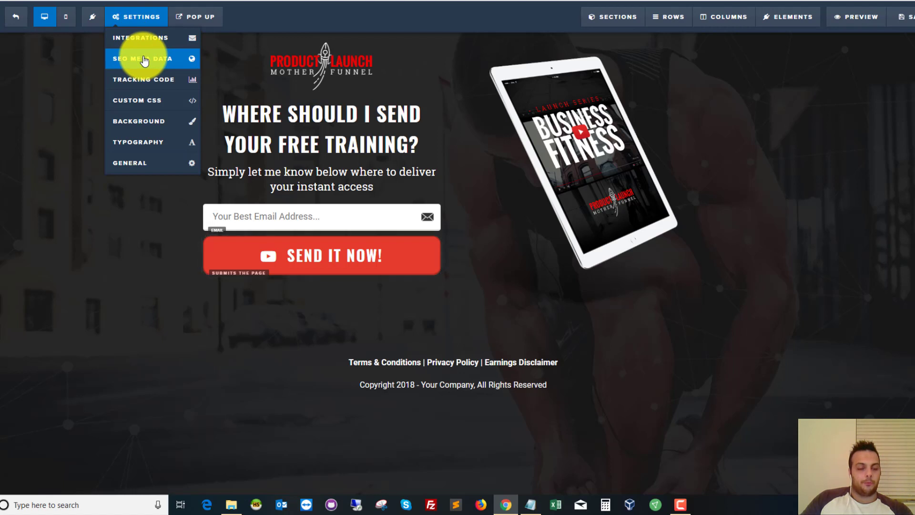
{"action": "left_click", "coordinate": [18, 21]}
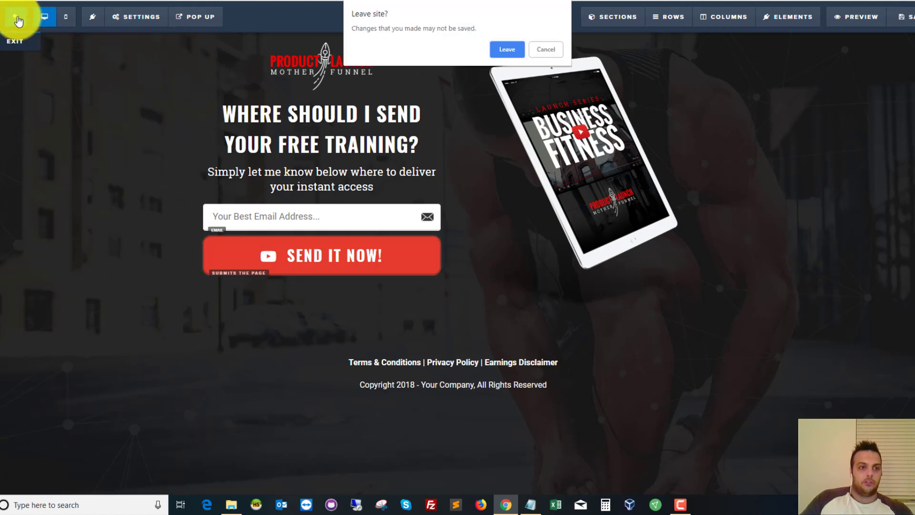
{"action": "left_click", "coordinate": [508, 50]}
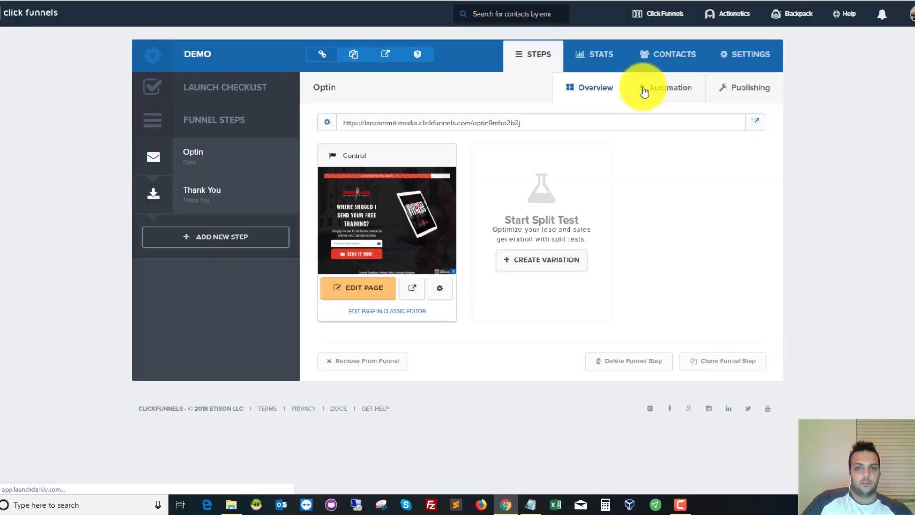
{"action": "left_click", "coordinate": [755, 125]}
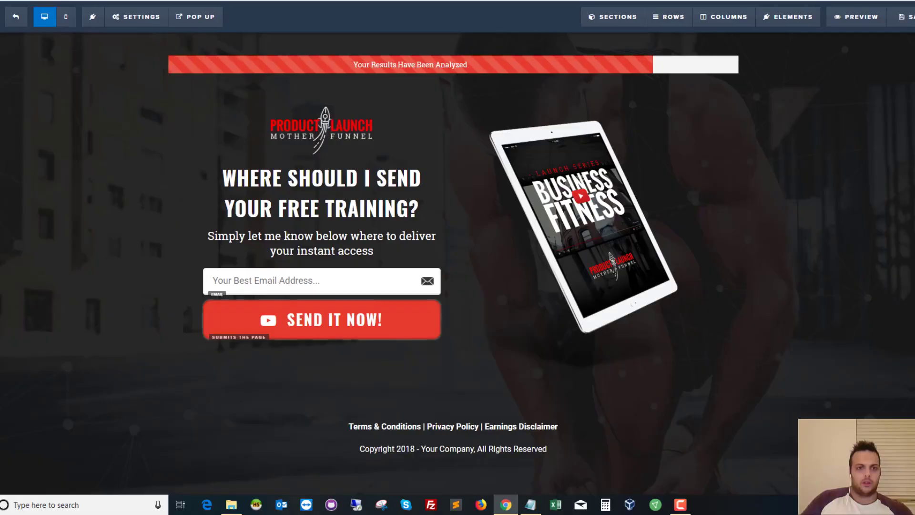
Step: Set the Optin page's SEO title to "My Optin Page"
{"action": "left_click", "coordinate": [121, 17]}
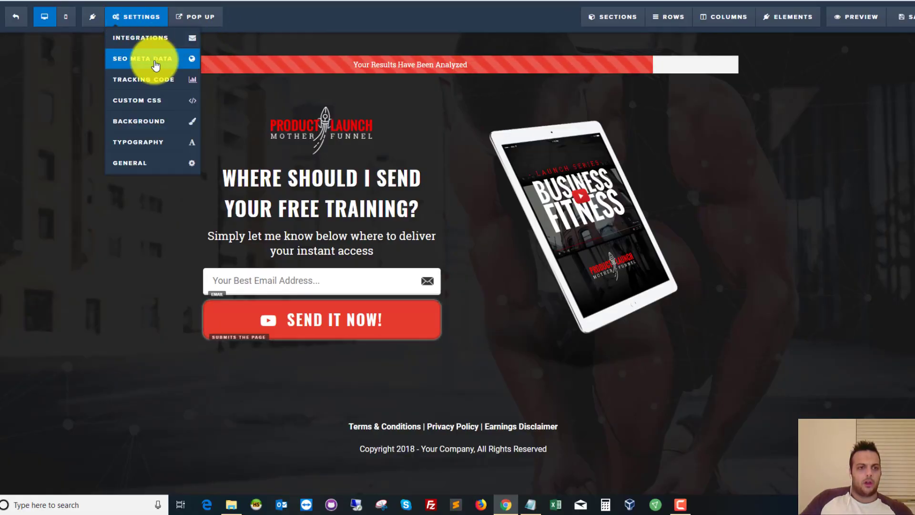
{"action": "left_click", "coordinate": [155, 65]}
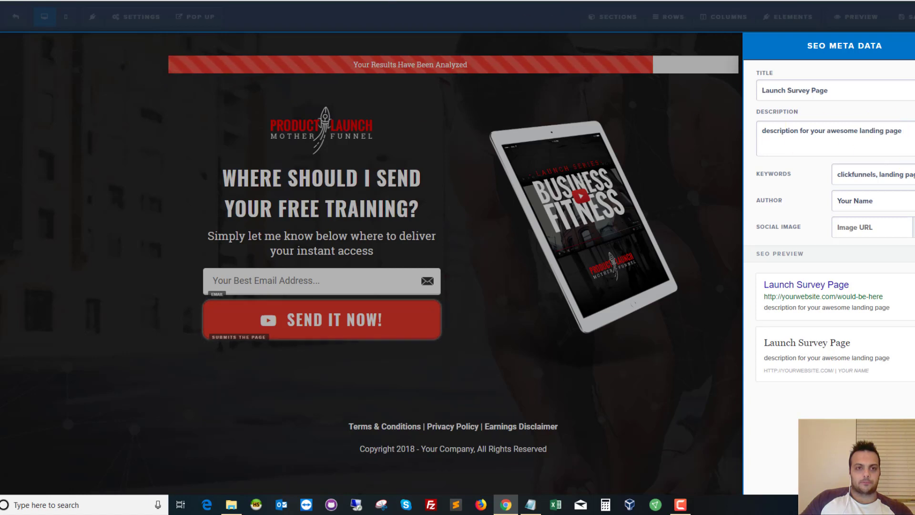
{"action": "left_click_drag", "start_coordinate": [862, 91], "coordinate": [688, 74]}
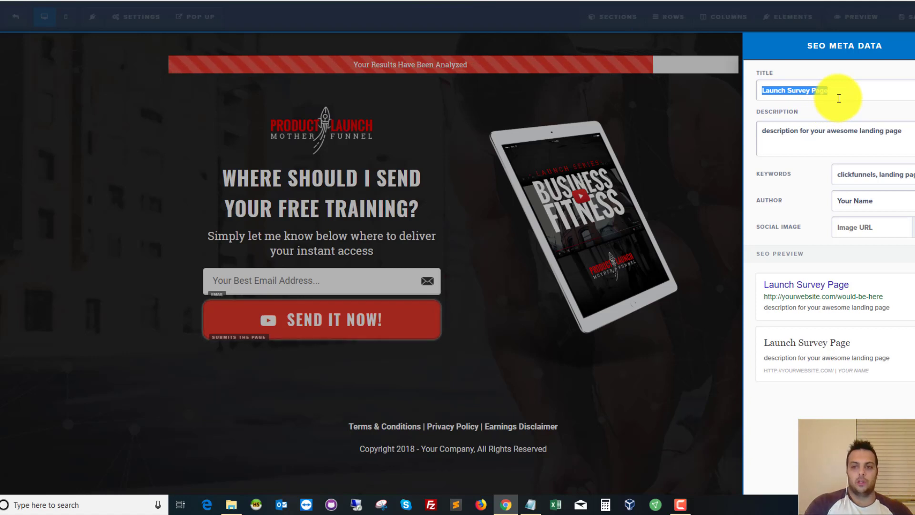
{"action": "type", "text": "My Optin"}
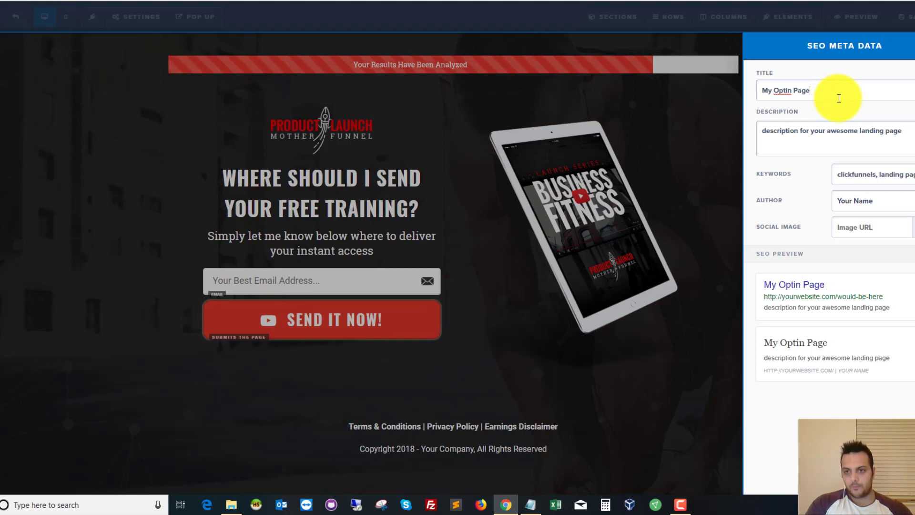
Step: Set the SEO description to "My amazing optin page", close the SEO meta data settings and save the page
{"action": "triple_click", "coordinate": [857, 146]}
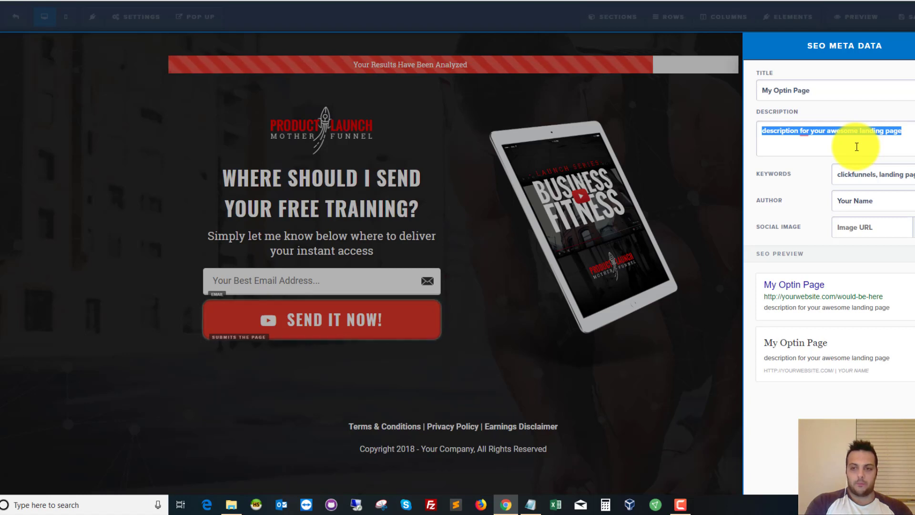
{"action": "type", "text": "My "}
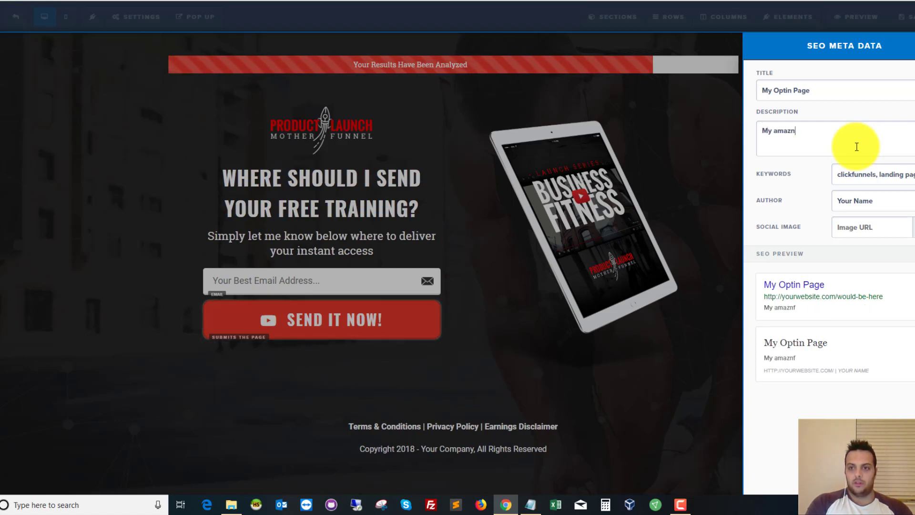
{"action": "type", "text": "amazing o"}
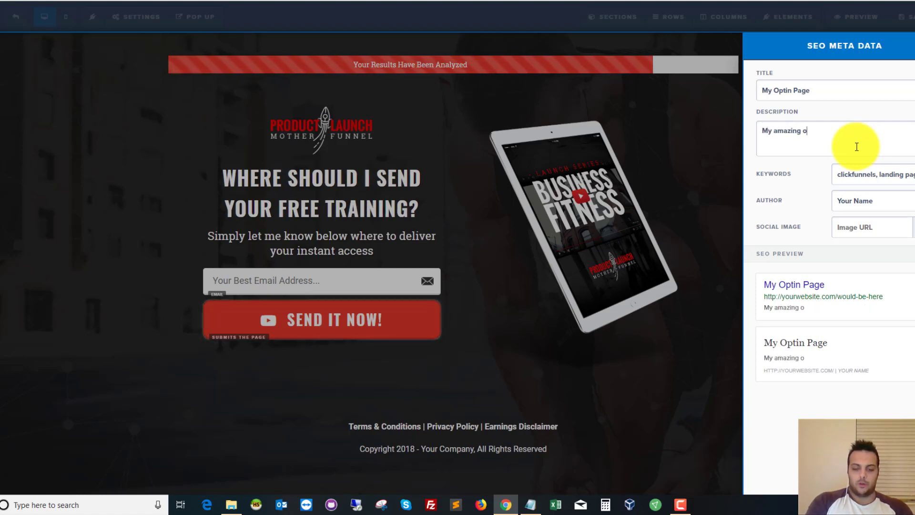
{"action": "type", "text": "ptin page"}
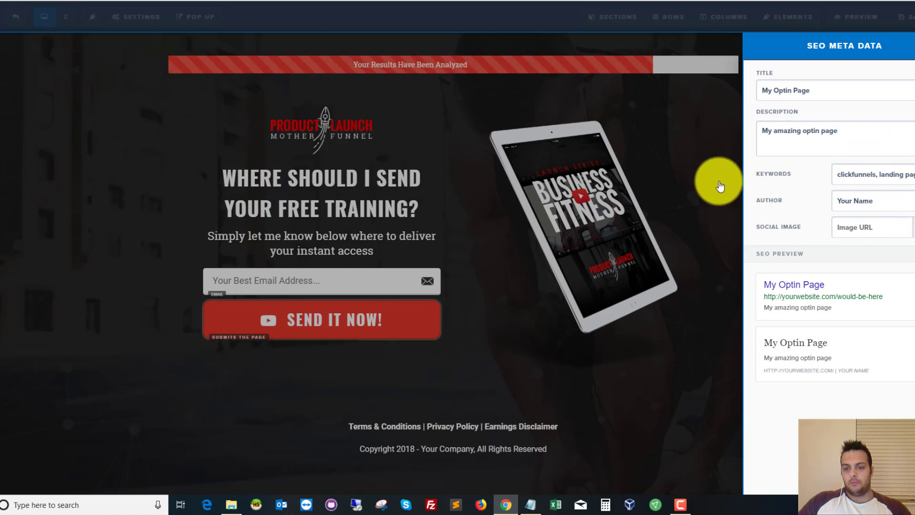
{"action": "left_click", "coordinate": [723, 136]}
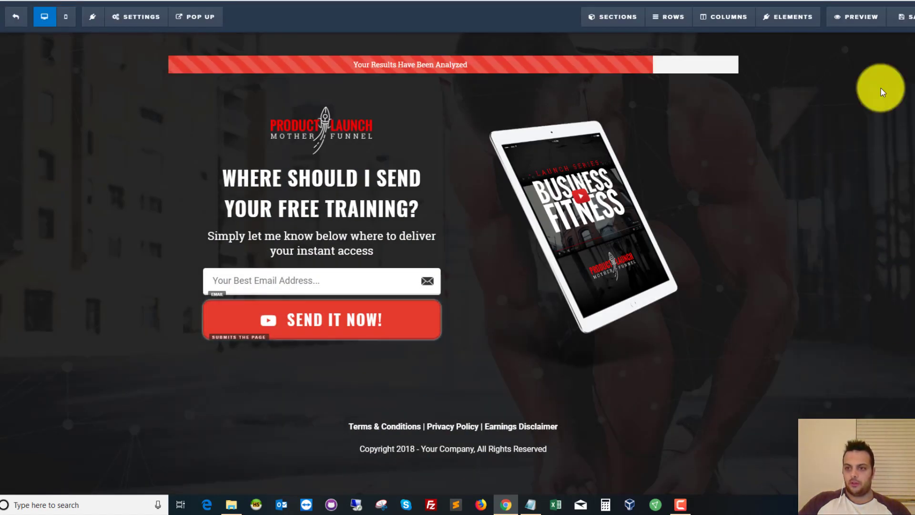
{"action": "left_click", "coordinate": [903, 17]}
{"action": "mouse_move", "coordinate": [736, 49]}
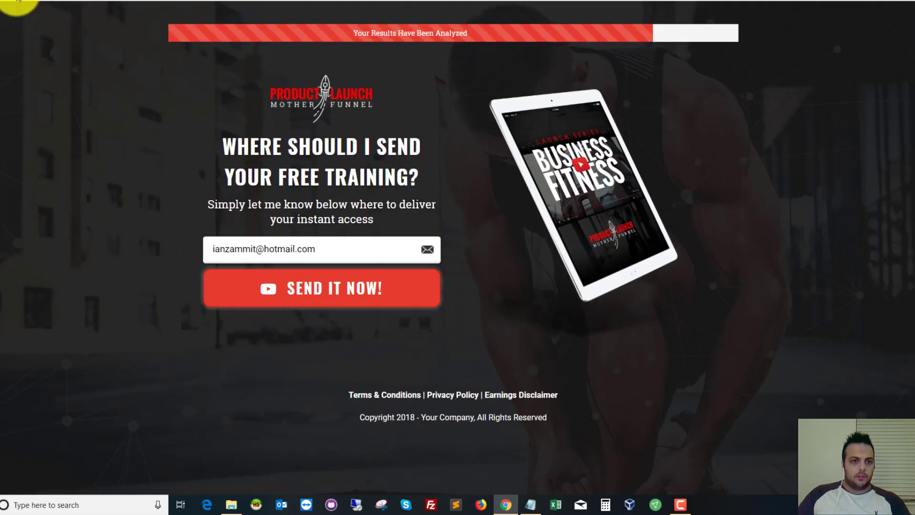
Step: Reload the live Optin page several times to check the SEO changes
{"action": "key", "text": "Return"}
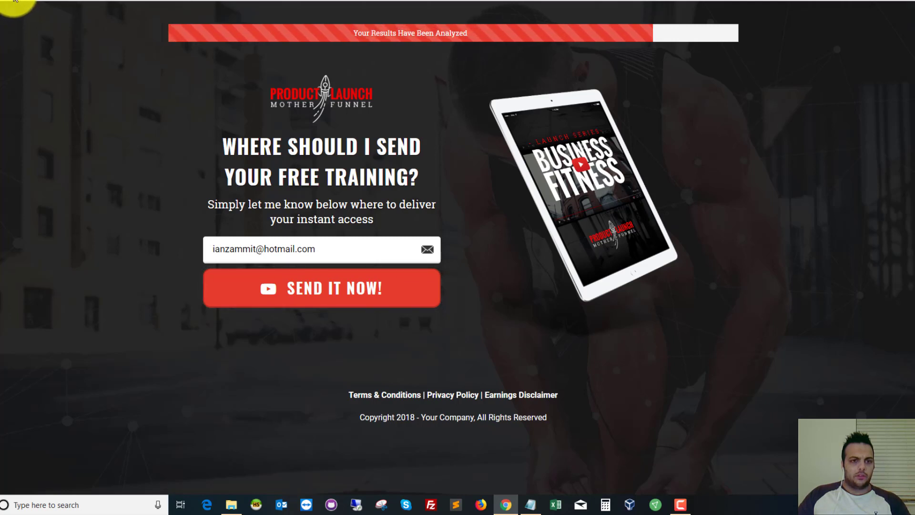
{"action": "left_click", "coordinate": [15, 1]}
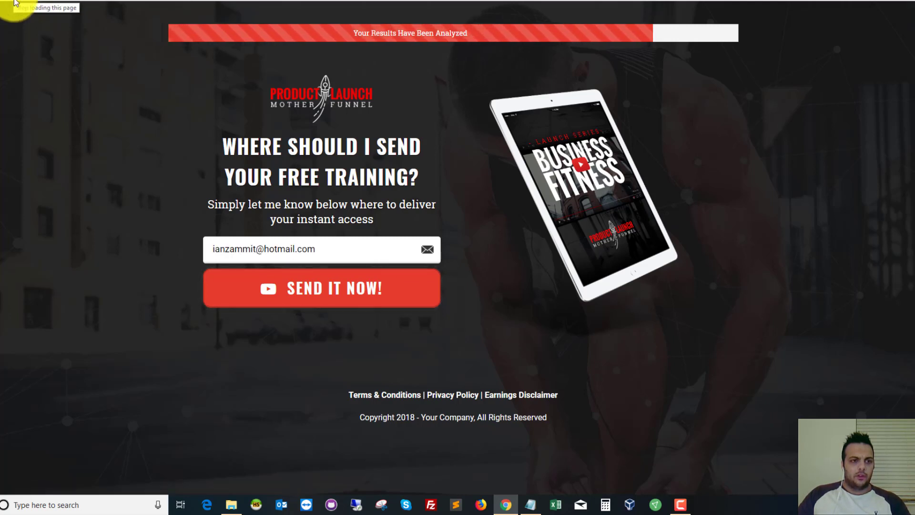
{"action": "left_click", "coordinate": [15, 1]}
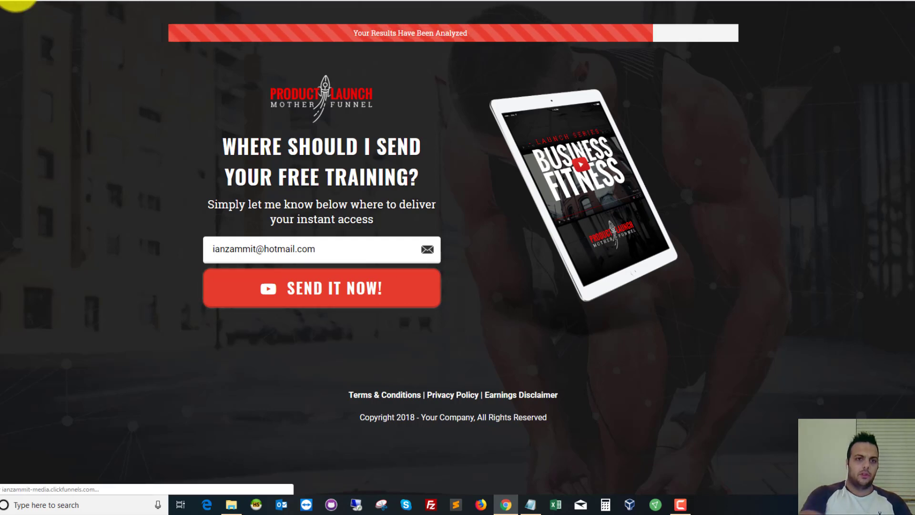
{"action": "left_click", "coordinate": [14, 2]}
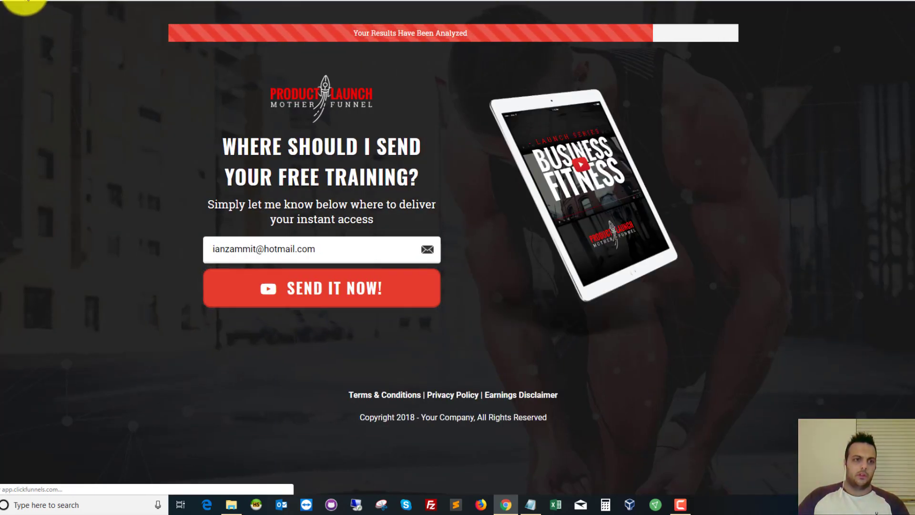
{"action": "left_click", "coordinate": [15, 1]}
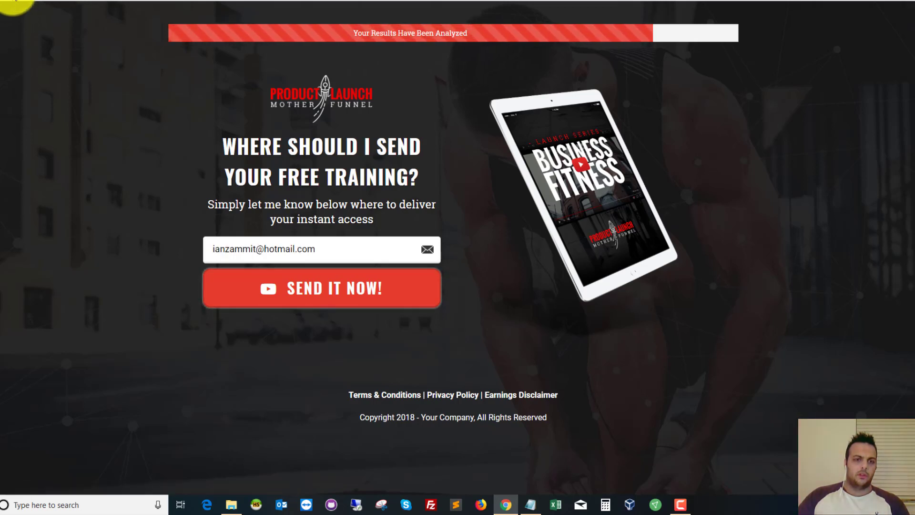
{"action": "left_click", "coordinate": [15, 1]}
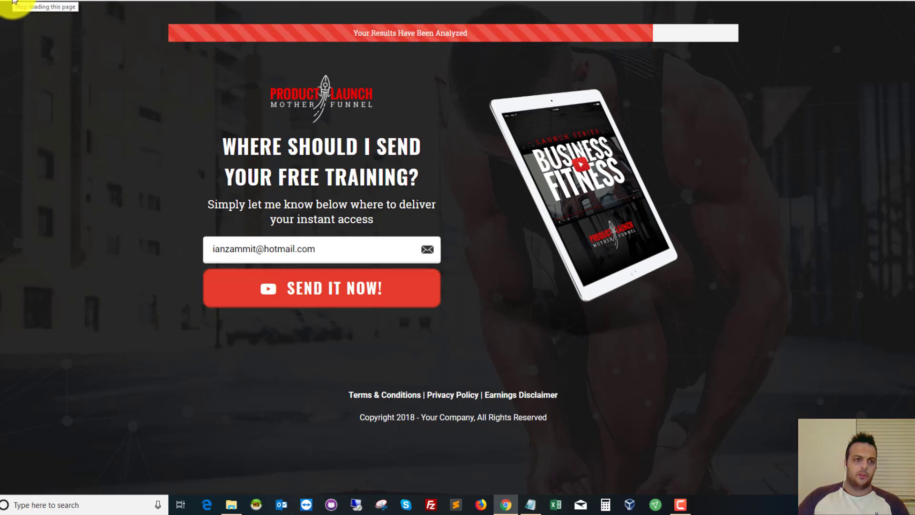
{"action": "left_click", "coordinate": [14, 0]}
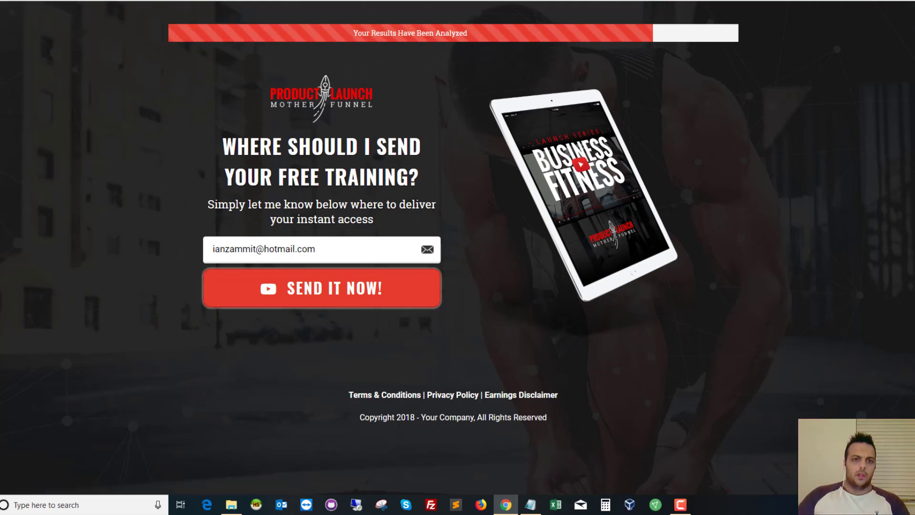
Step: Return to the Demo funnel's Optin step, open the page's settings and set its path to "myoptin"
{"action": "key", "text": "ctrl+shift+Tab"}
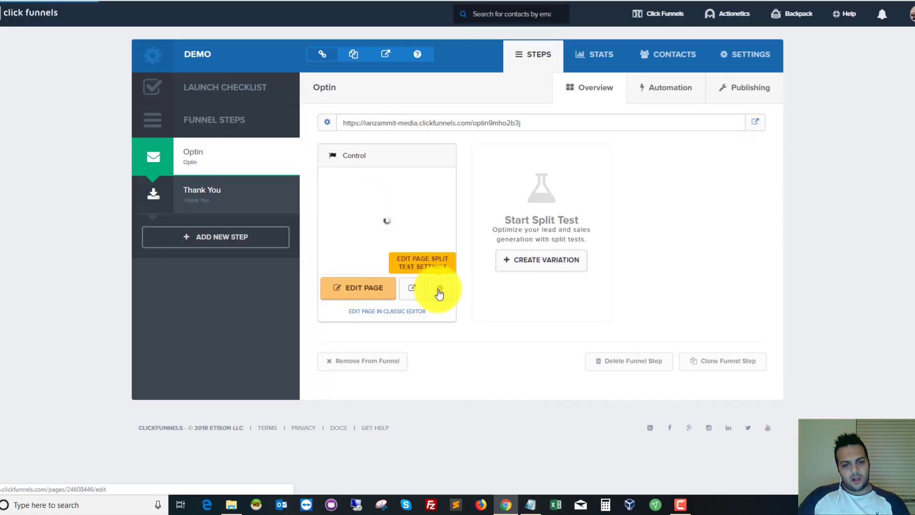
{"action": "left_click", "coordinate": [439, 291]}
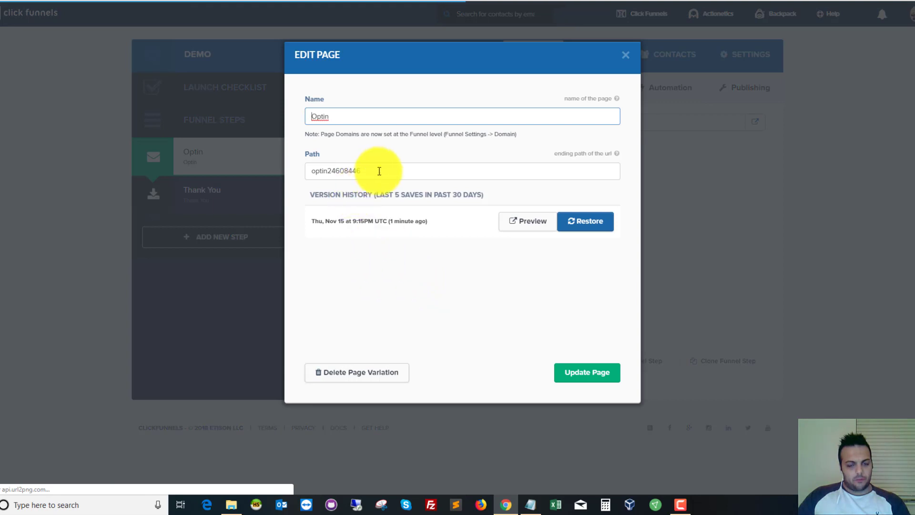
{"action": "left_click_drag", "start_coordinate": [378, 171], "coordinate": [292, 164]}
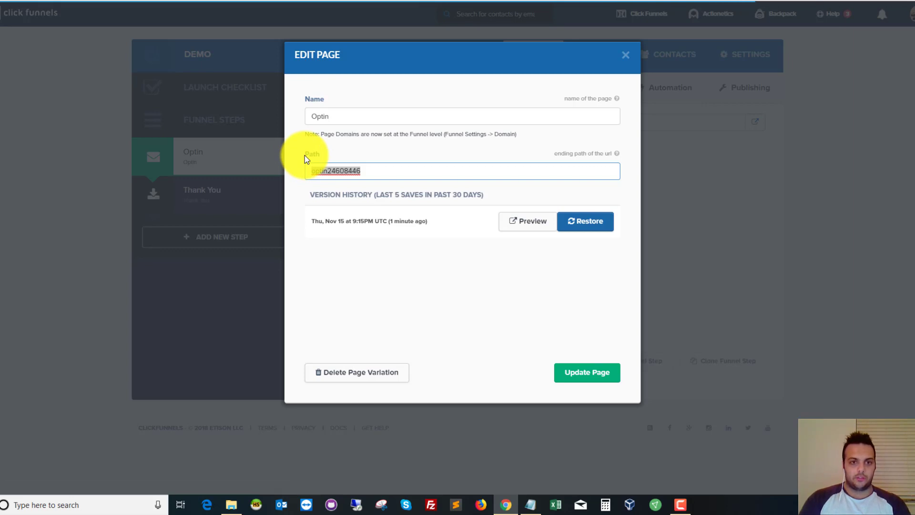
{"action": "key", "text": "BackSpace"}
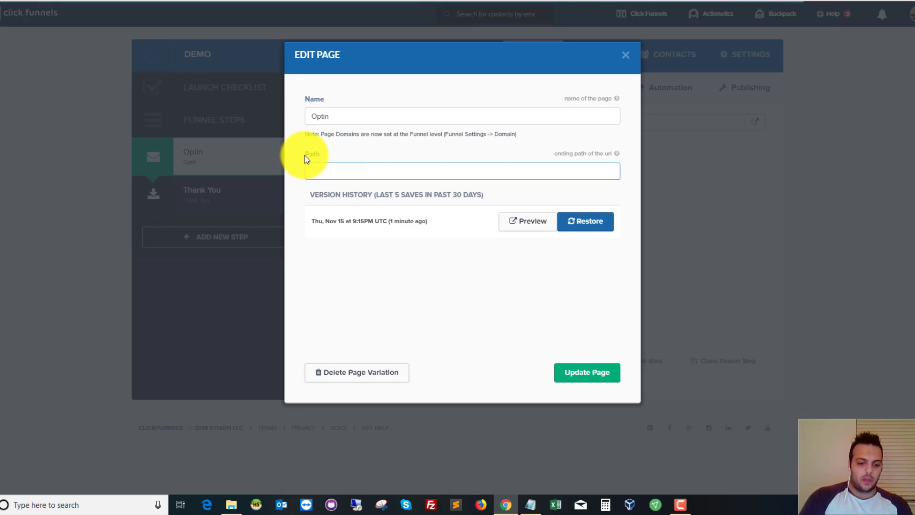
{"action": "type", "text": "myoptin"}
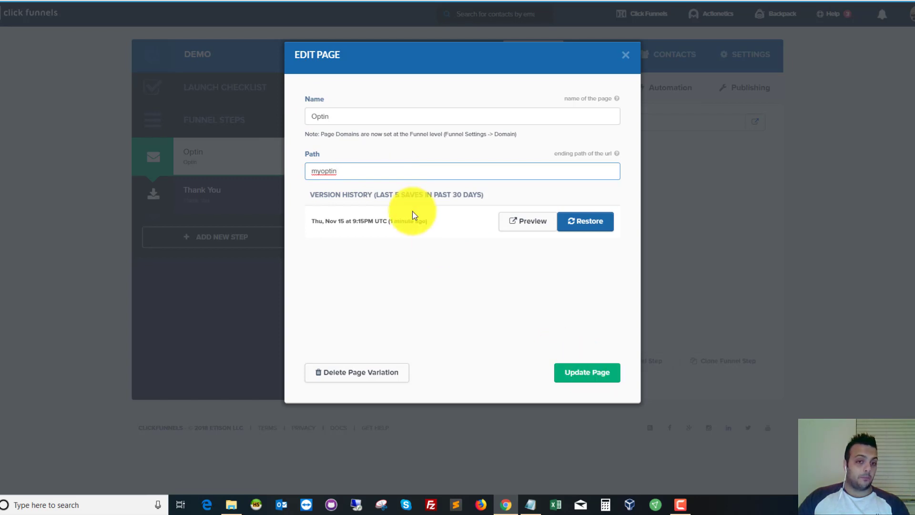
Step: Copy the "myoptin" path text and update the page to save its settings
{"action": "left_click_drag", "start_coordinate": [359, 172], "coordinate": [307, 170]}
{"action": "right_click", "coordinate": [318, 170]}
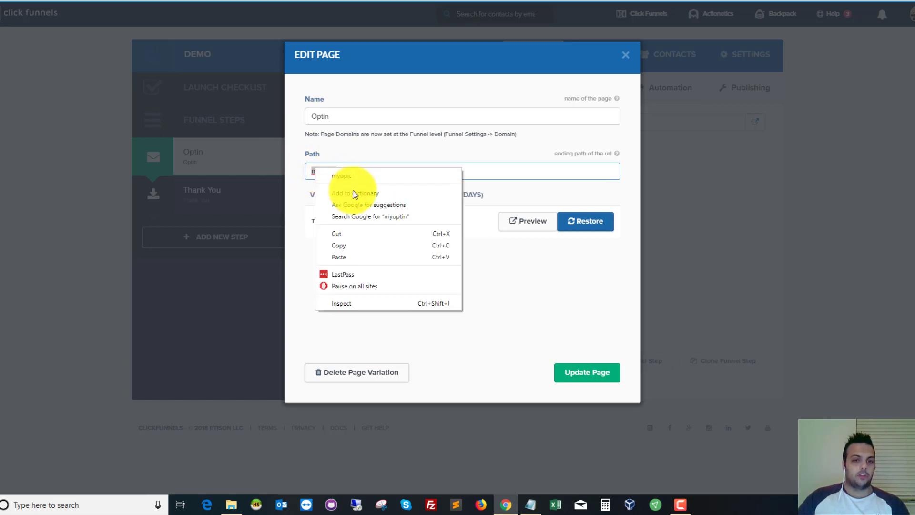
{"action": "left_click", "coordinate": [344, 242]}
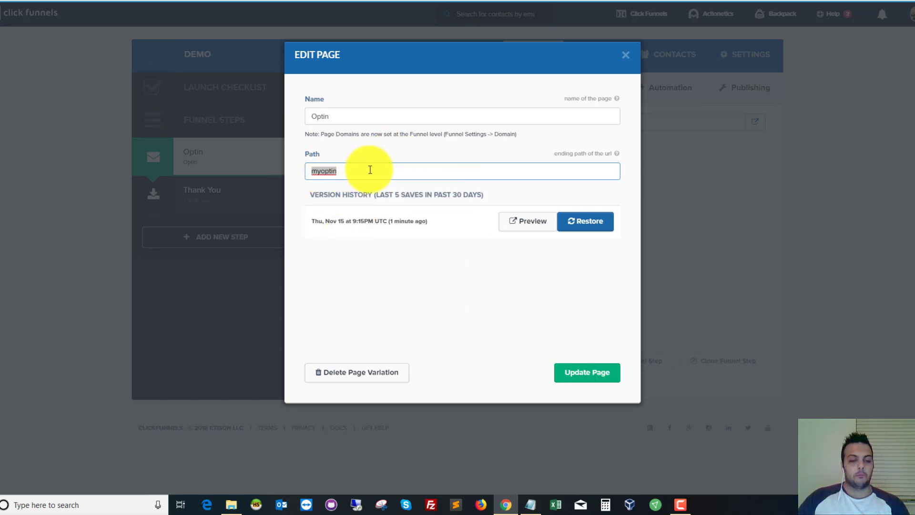
{"action": "left_click", "coordinate": [353, 170]}
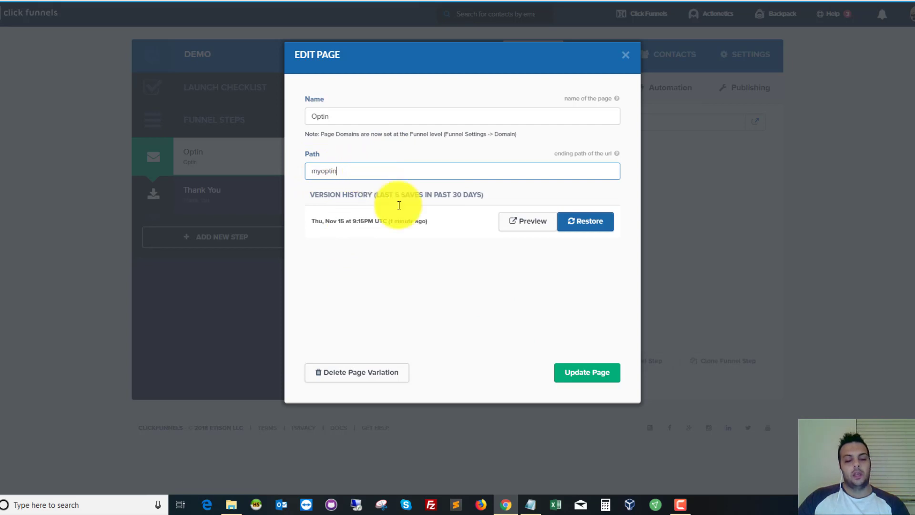
{"action": "left_click", "coordinate": [591, 372]}
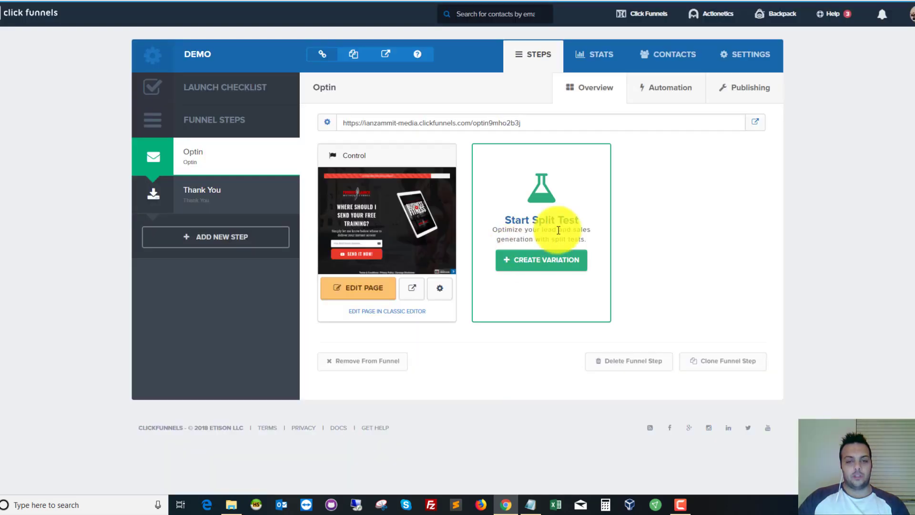
Step: View the live Optin page from its URL, return to the funnel and reopen the page in the editor
{"action": "left_click", "coordinate": [758, 128]}
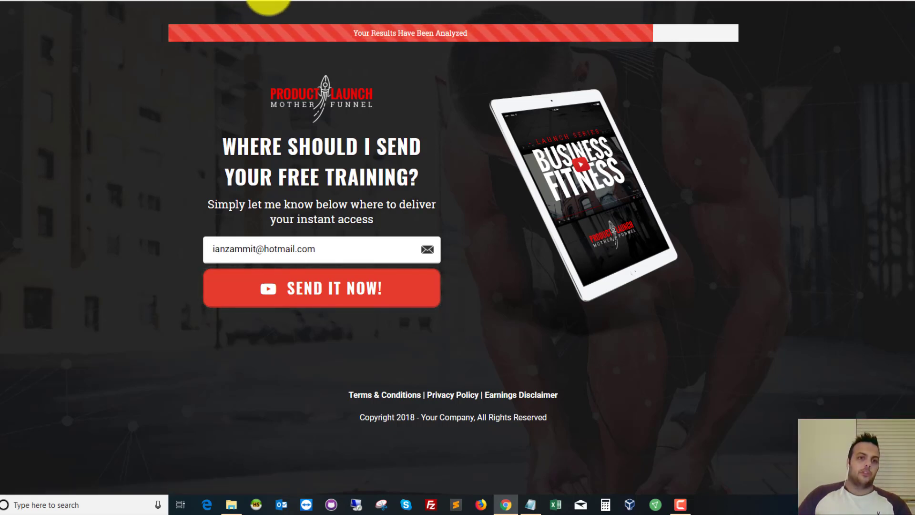
{"action": "left_click", "coordinate": [230, 0]}
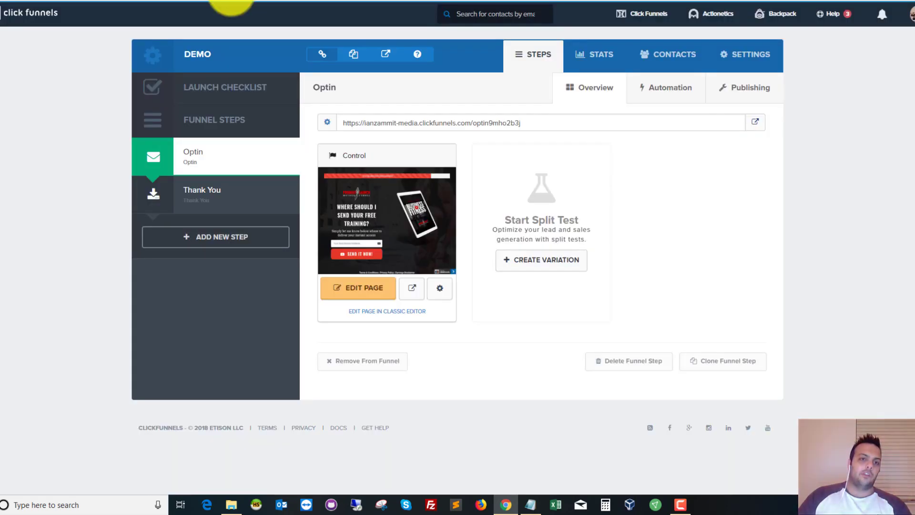
{"action": "left_click", "coordinate": [358, 286]}
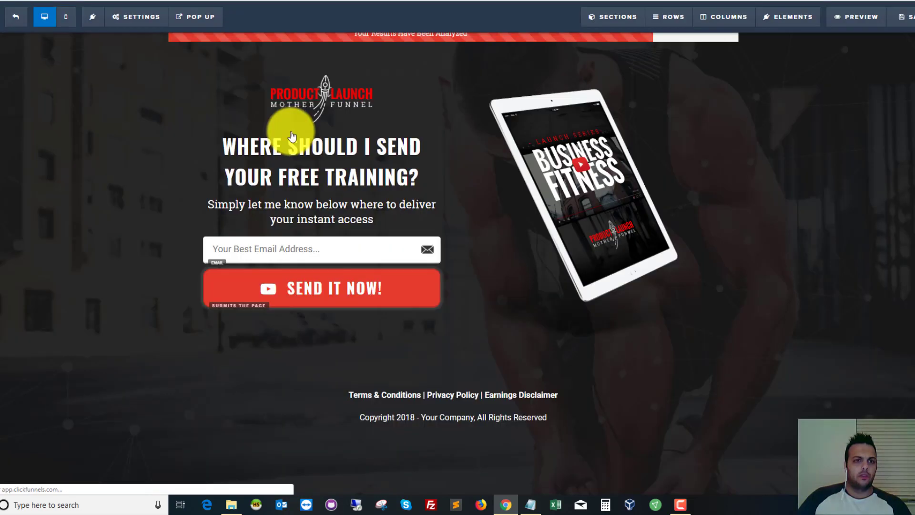
Step: Check the title in the SEO meta data settings against the live Optin page and close the settings
{"action": "mouse_move", "coordinate": [141, 18]}
{"action": "left_click", "coordinate": [147, 58]}
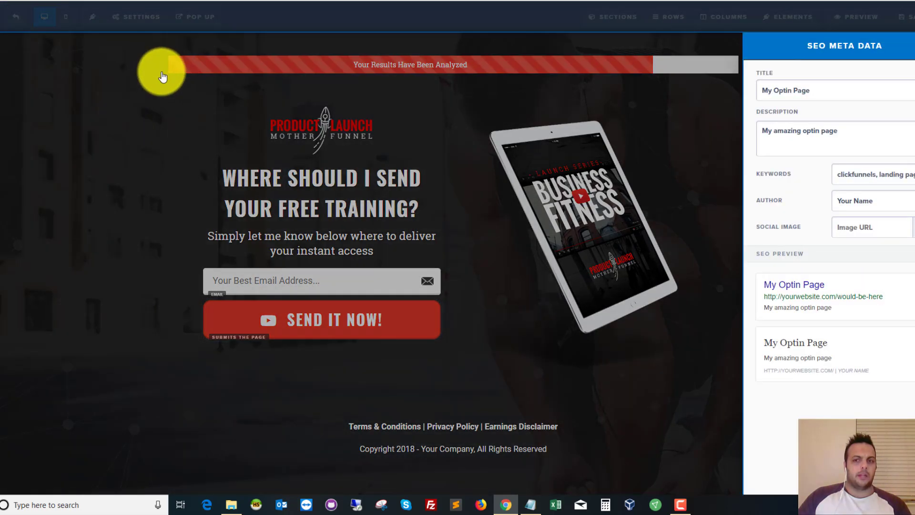
{"action": "left_click_drag", "start_coordinate": [823, 96], "coordinate": [713, 92]}
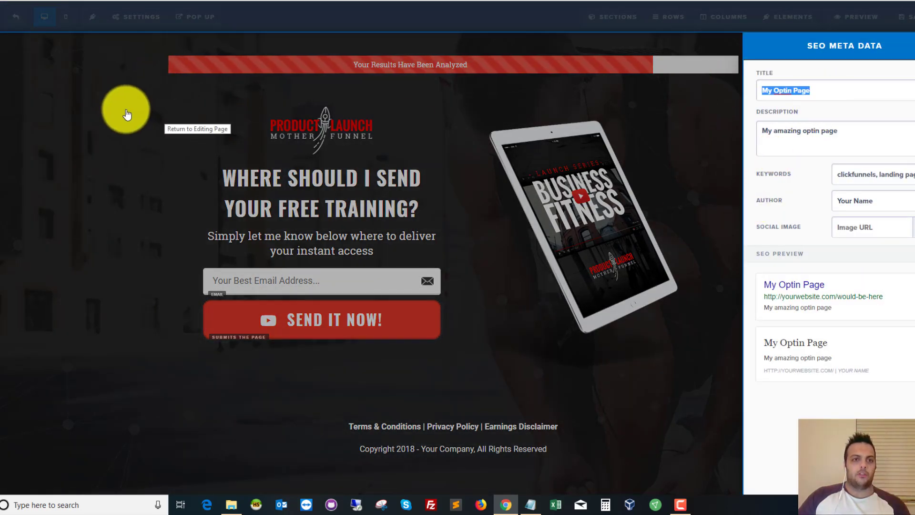
{"action": "left_click", "coordinate": [126, 112]}
{"action": "left_click", "coordinate": [278, 0]}
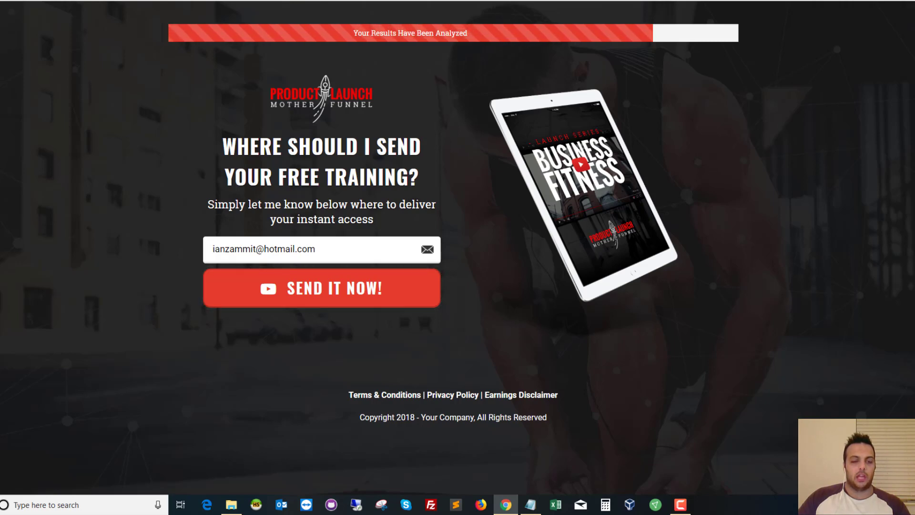
{"action": "left_click", "coordinate": [200, 0]}
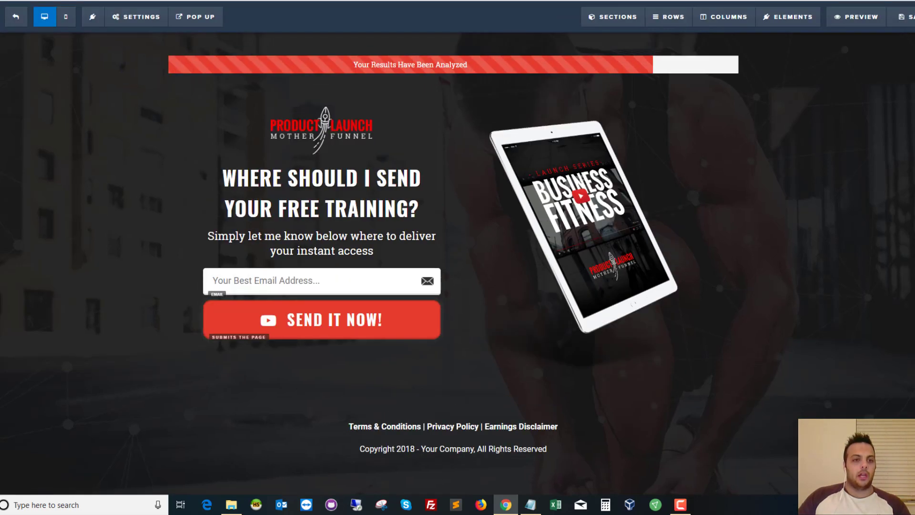
{"action": "mouse_move", "coordinate": [138, 18]}
{"action": "left_click", "coordinate": [145, 61]}
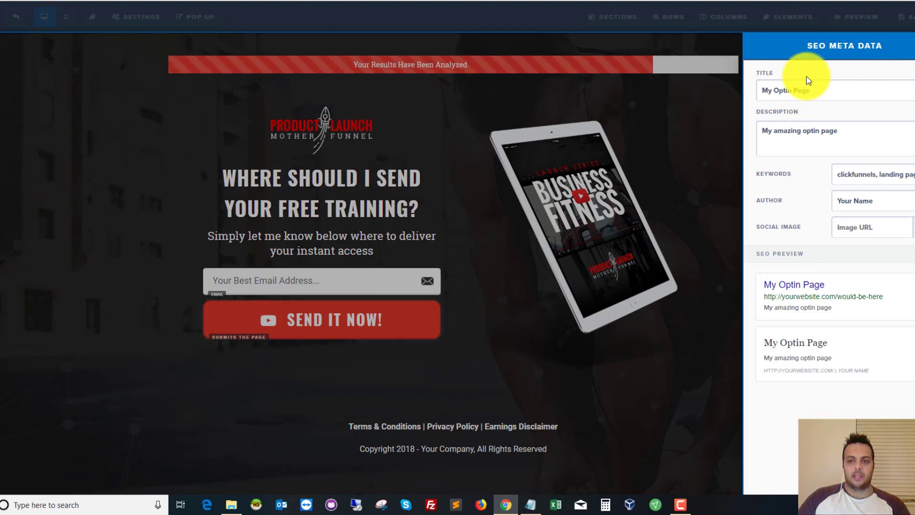
{"action": "left_click_drag", "start_coordinate": [821, 93], "coordinate": [706, 89]}
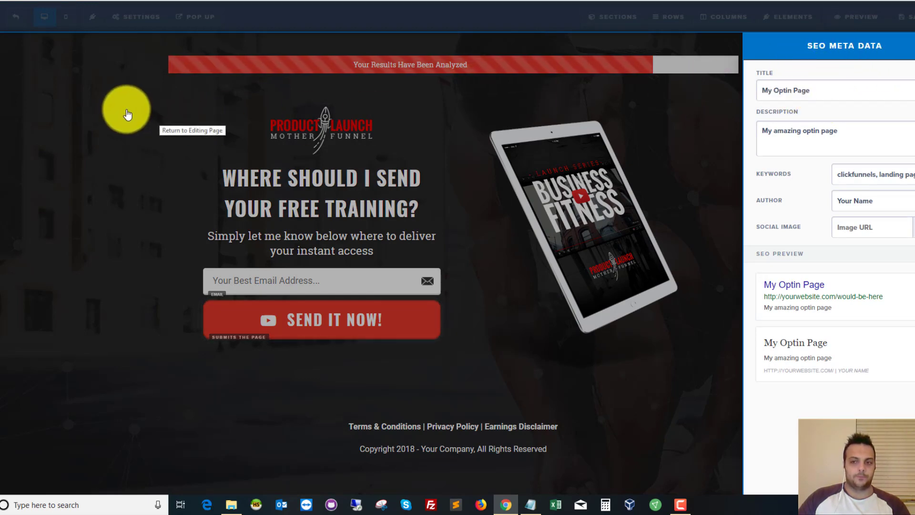
{"action": "left_click", "coordinate": [126, 108]}
Step: Examine the Optin page's background settings and close them
{"action": "mouse_move", "coordinate": [139, 21]}
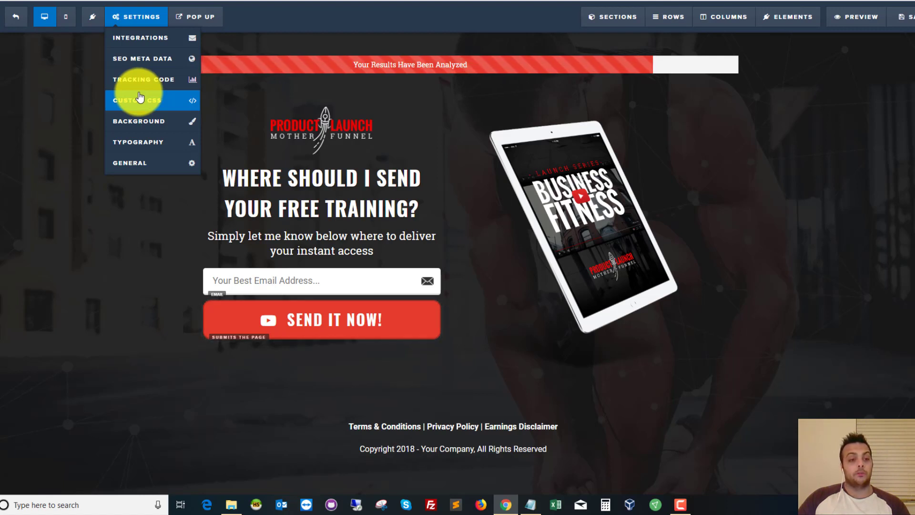
{"action": "left_click", "coordinate": [146, 124]}
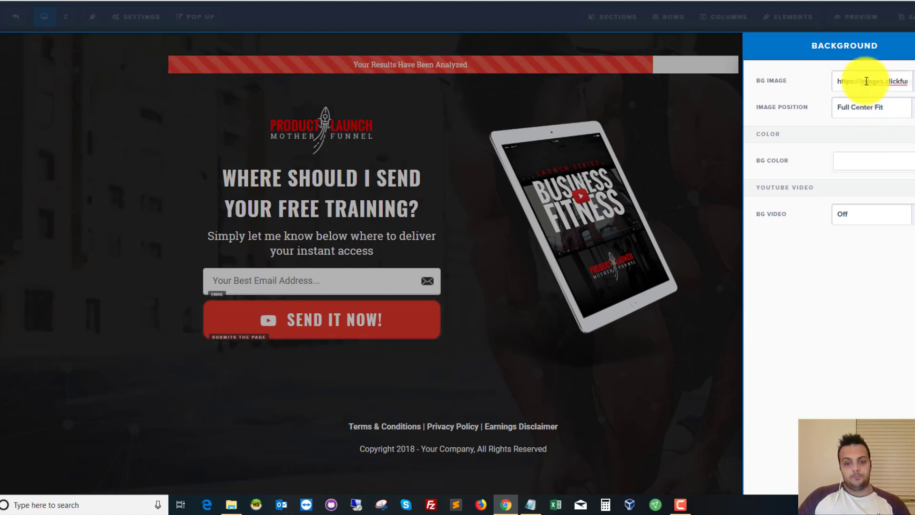
{"action": "left_click", "coordinate": [130, 166]}
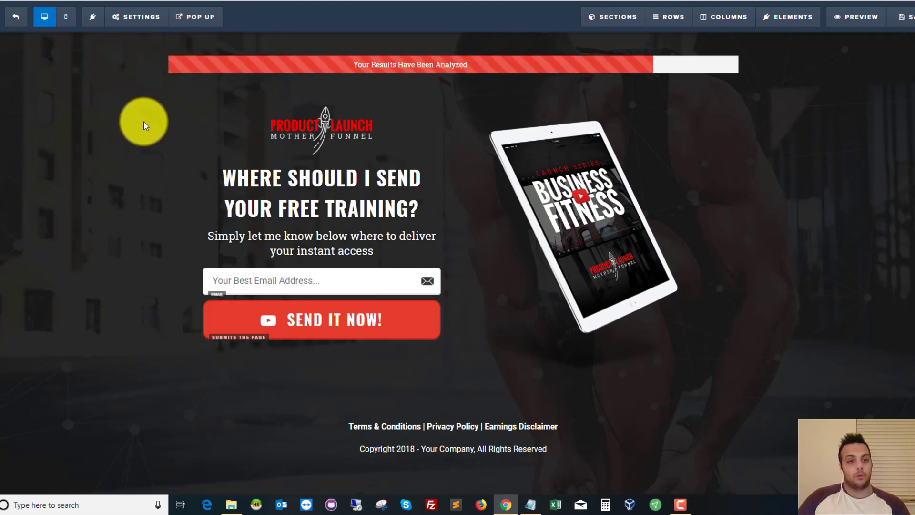
Step: Remove the Optin page's background image by clearing its image URL and close the background settings
{"action": "left_click", "coordinate": [135, 23]}
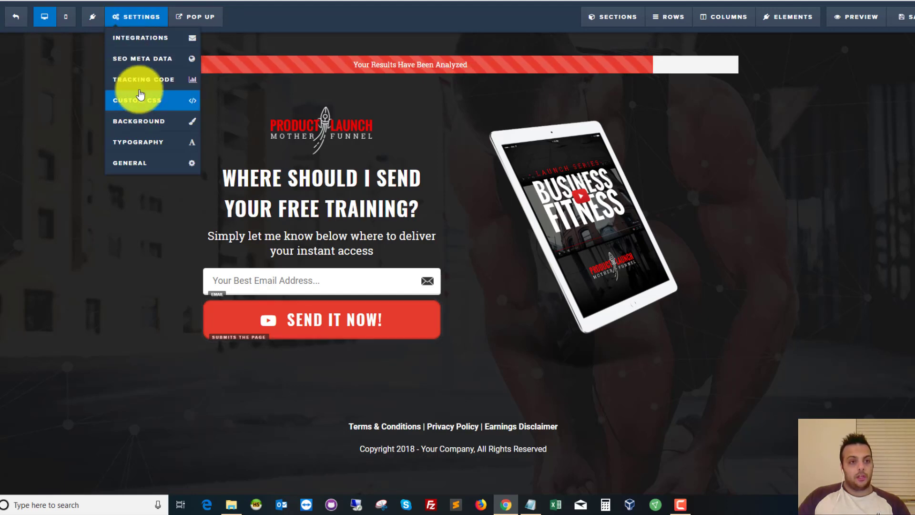
{"action": "left_click", "coordinate": [145, 123]}
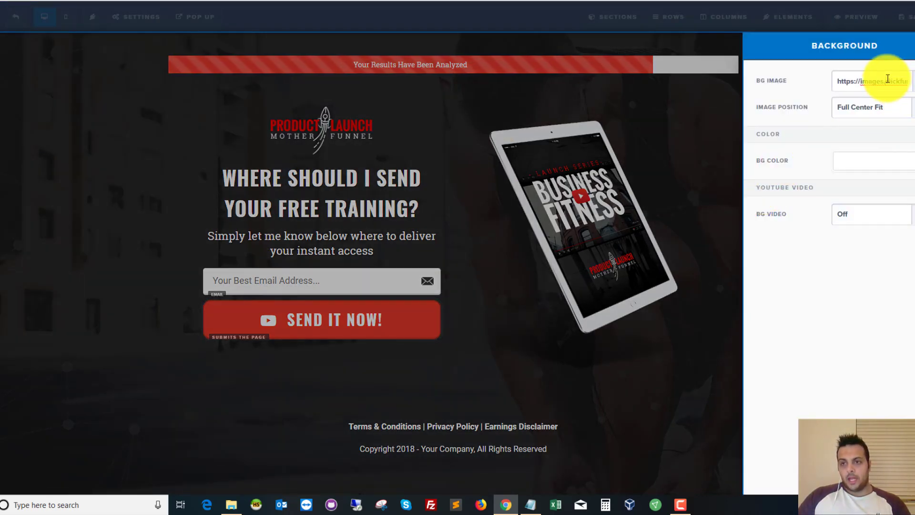
{"action": "right_click", "coordinate": [885, 79]}
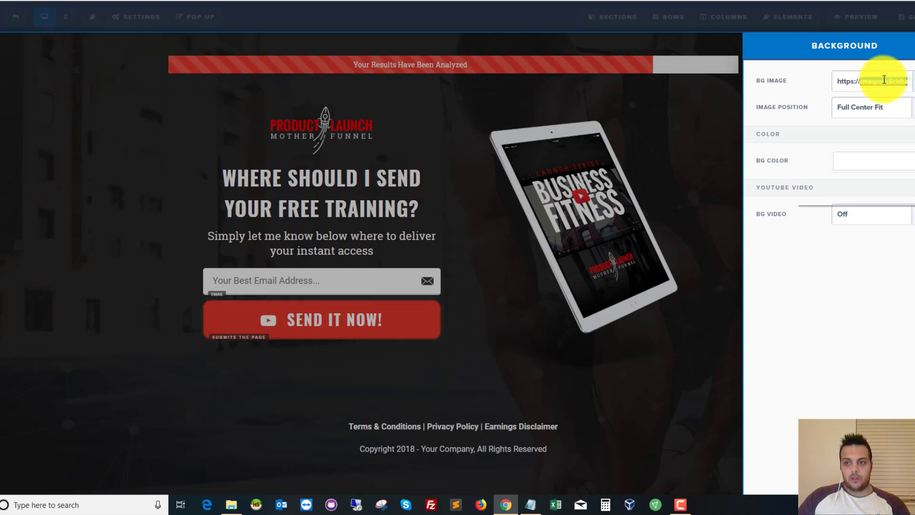
{"action": "left_click", "coordinate": [883, 78]}
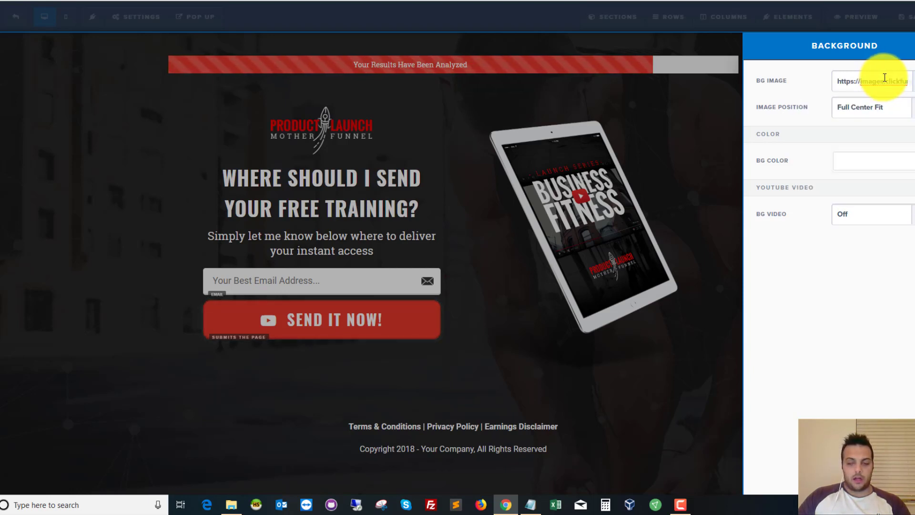
{"action": "key", "text": "ctrl+a"}
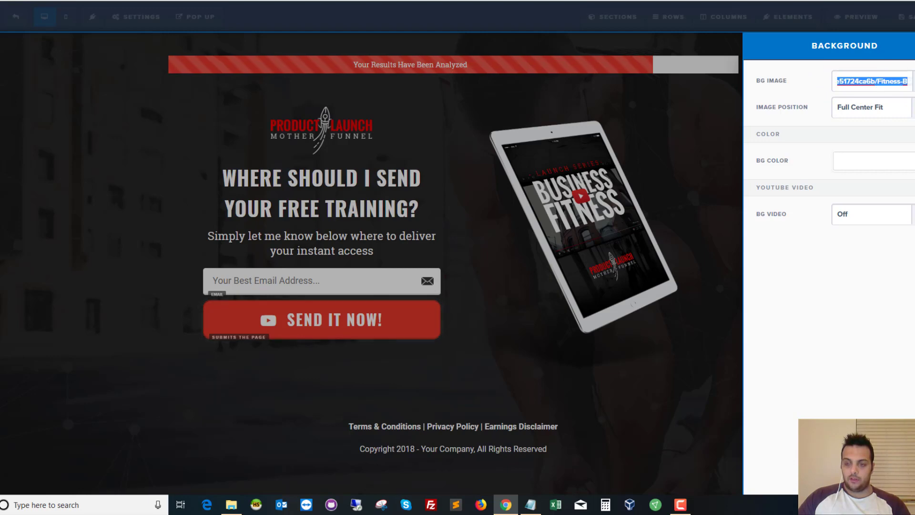
{"action": "key", "text": "BackSpace"}
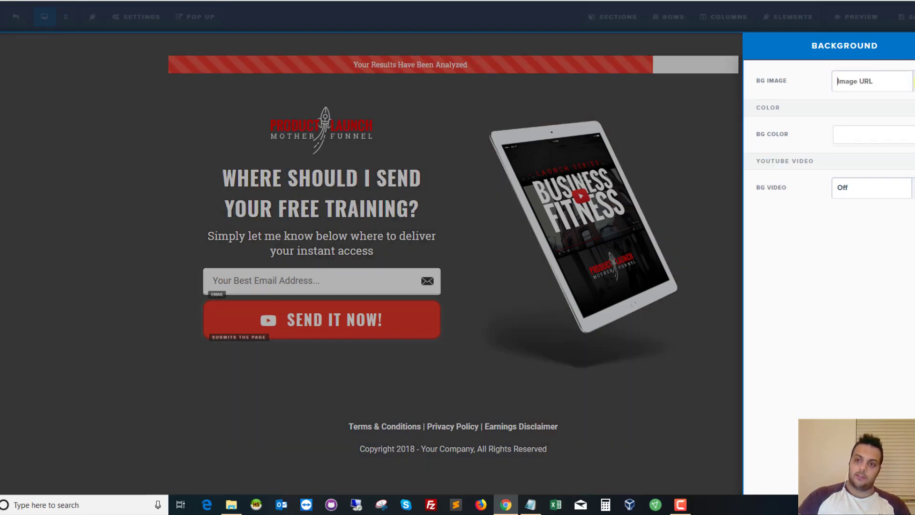
{"action": "left_click", "coordinate": [96, 94]}
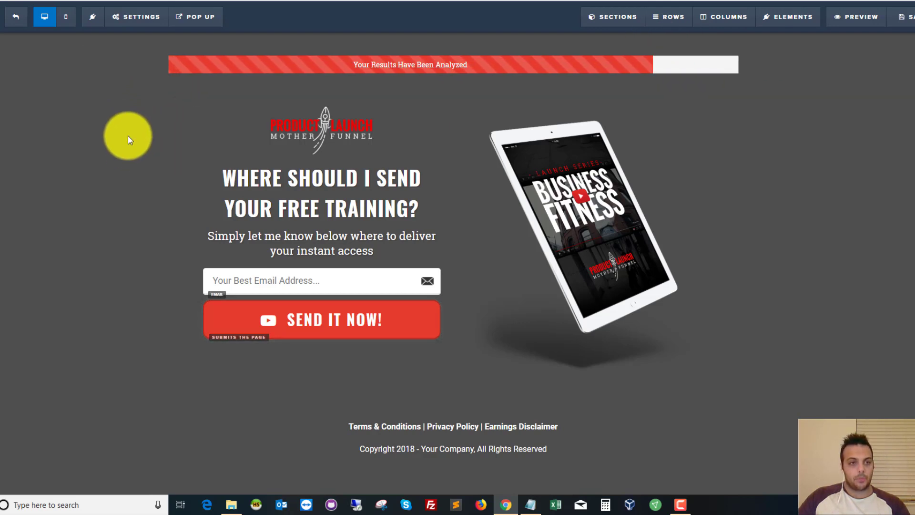
Step: Set the Optin page's background color to the first dark swatch in Background Colors and close the background settings
{"action": "left_click", "coordinate": [136, 17]}
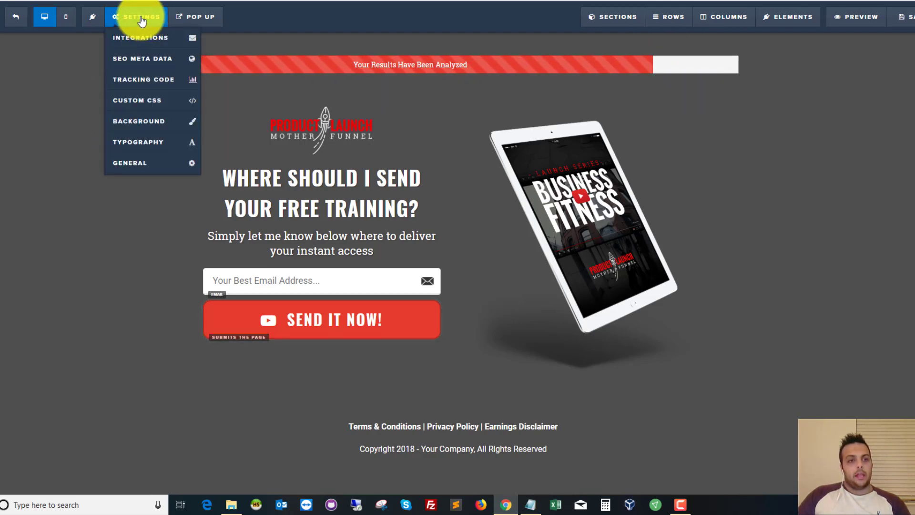
{"action": "left_click", "coordinate": [146, 124]}
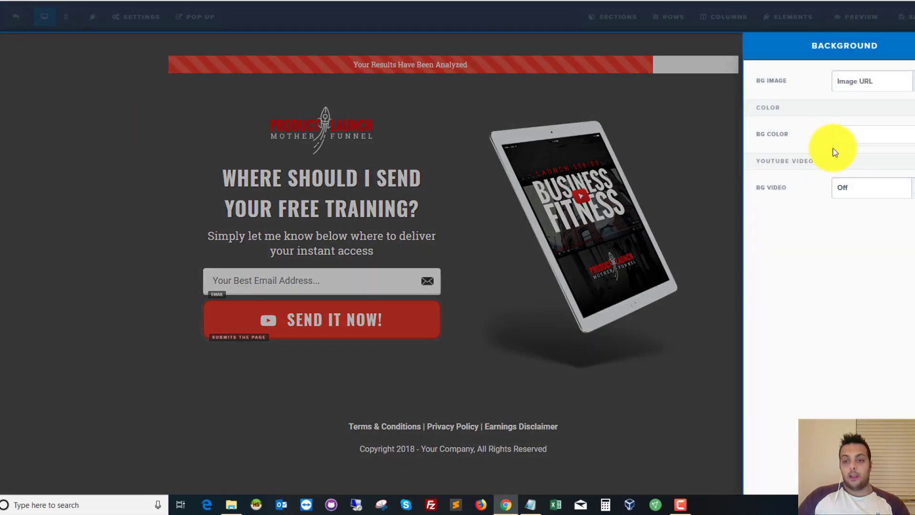
{"action": "left_click", "coordinate": [851, 140]}
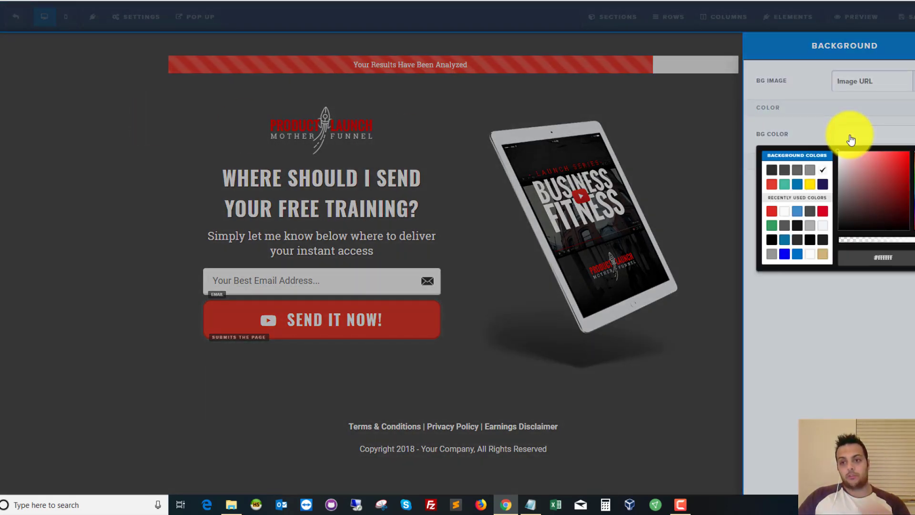
{"action": "left_click", "coordinate": [804, 144]}
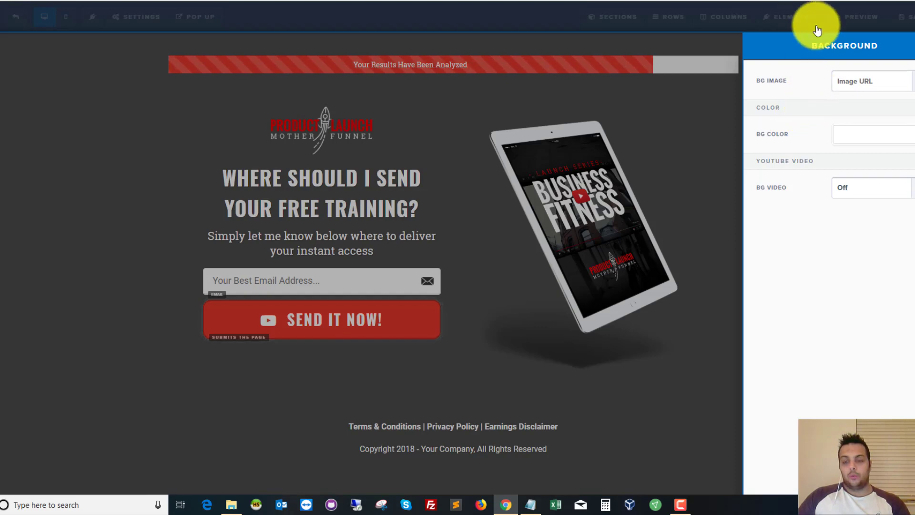
{"action": "left_click", "coordinate": [842, 142]}
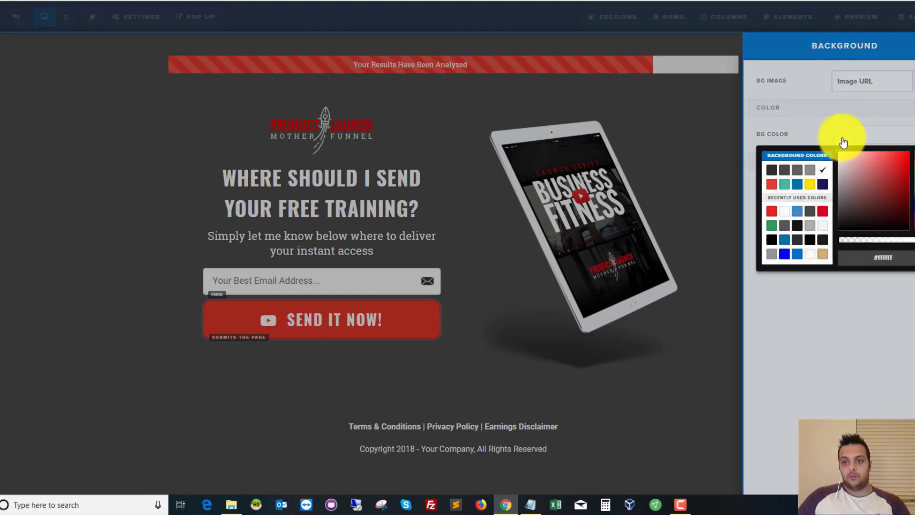
{"action": "left_click", "coordinate": [772, 171]}
{"action": "left_click", "coordinate": [727, 142]}
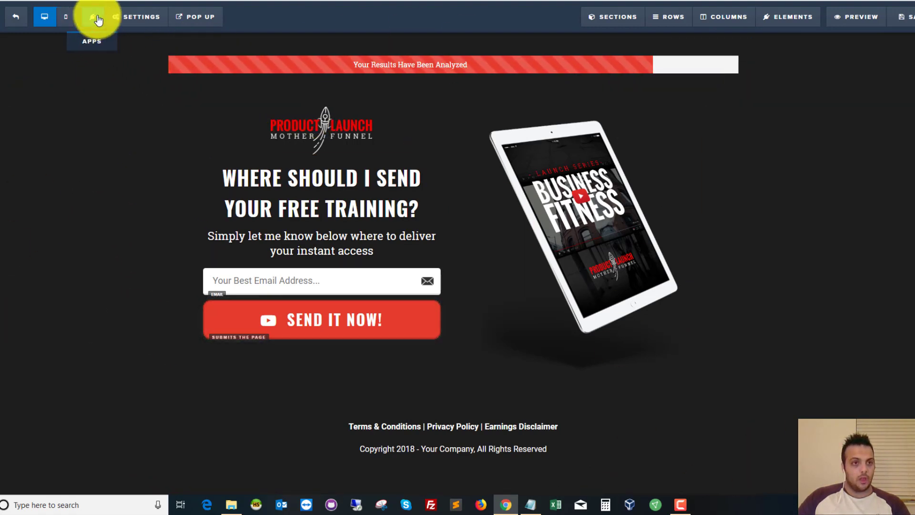
Step: Turn on the YouTube background video in the background settings, examine its options and set it back to Off
{"action": "mouse_move", "coordinate": [136, 17]}
{"action": "left_click", "coordinate": [162, 127]}
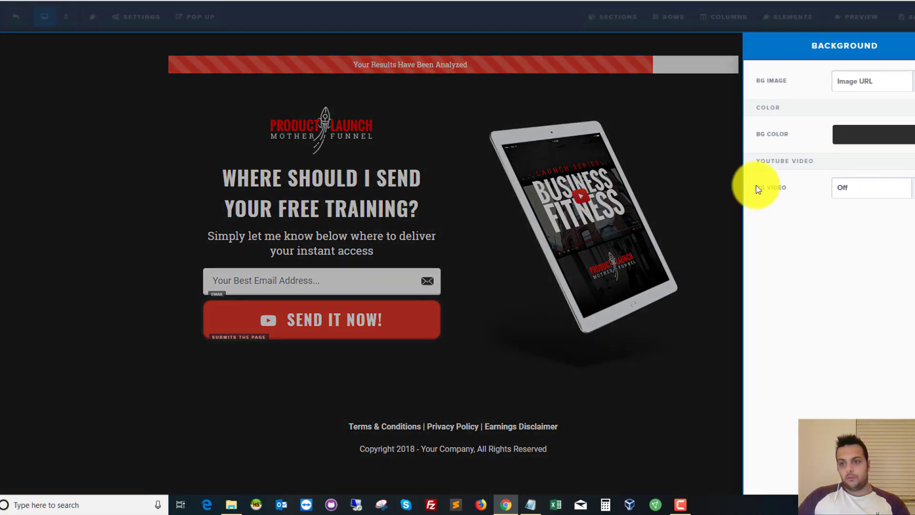
{"action": "left_click", "coordinate": [863, 188]}
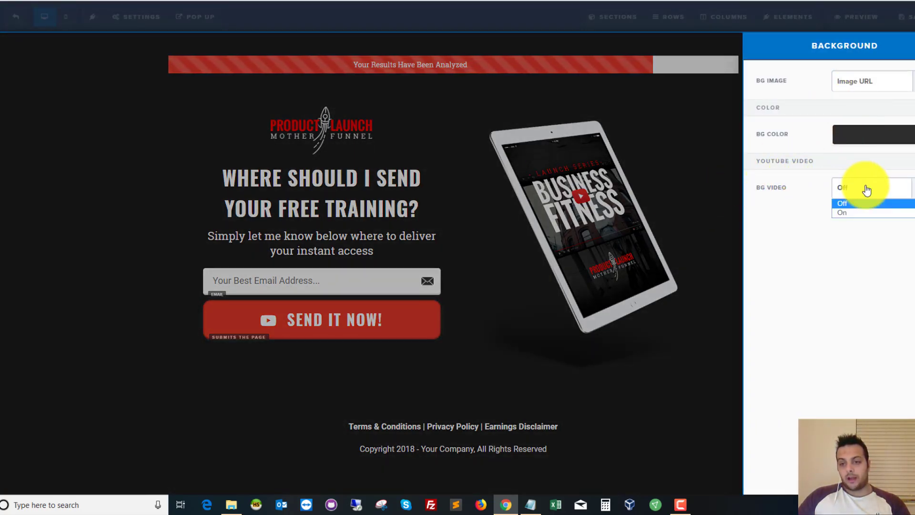
{"action": "left_click", "coordinate": [844, 210]}
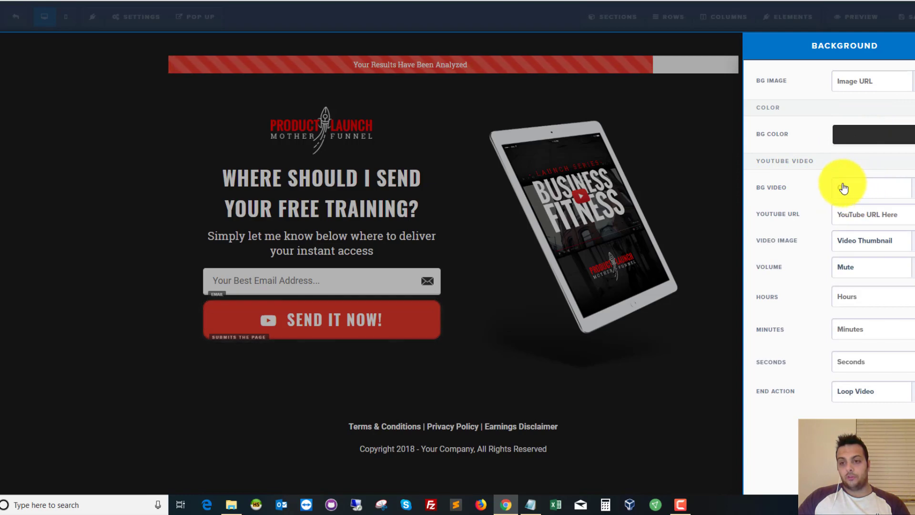
{"action": "left_click", "coordinate": [859, 215]}
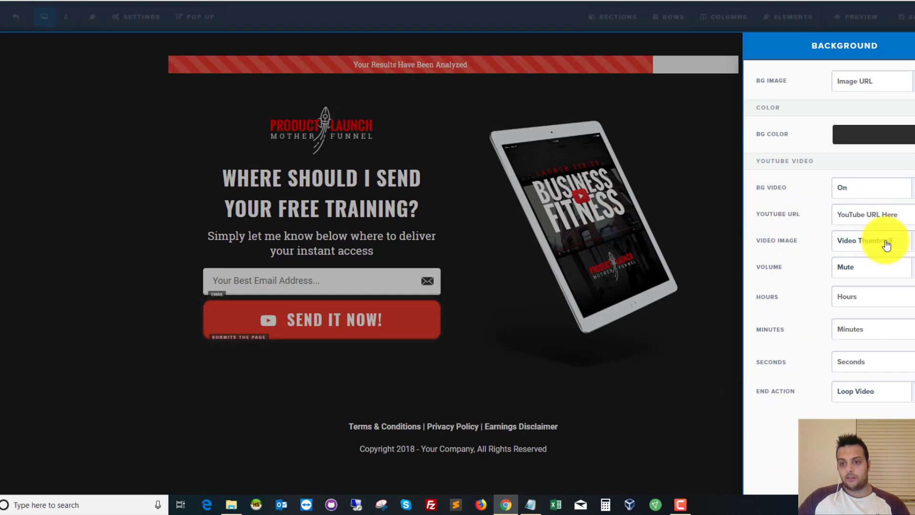
{"action": "left_click", "coordinate": [853, 188]}
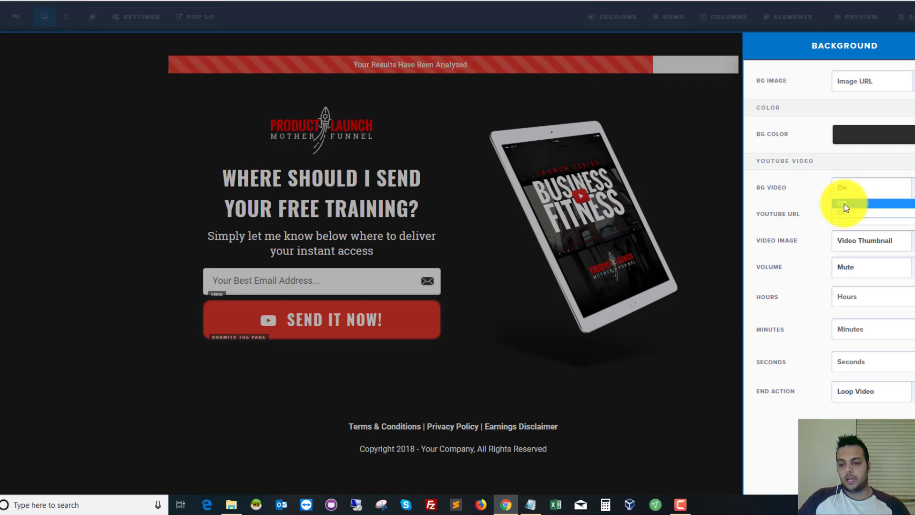
{"action": "left_click", "coordinate": [845, 204]}
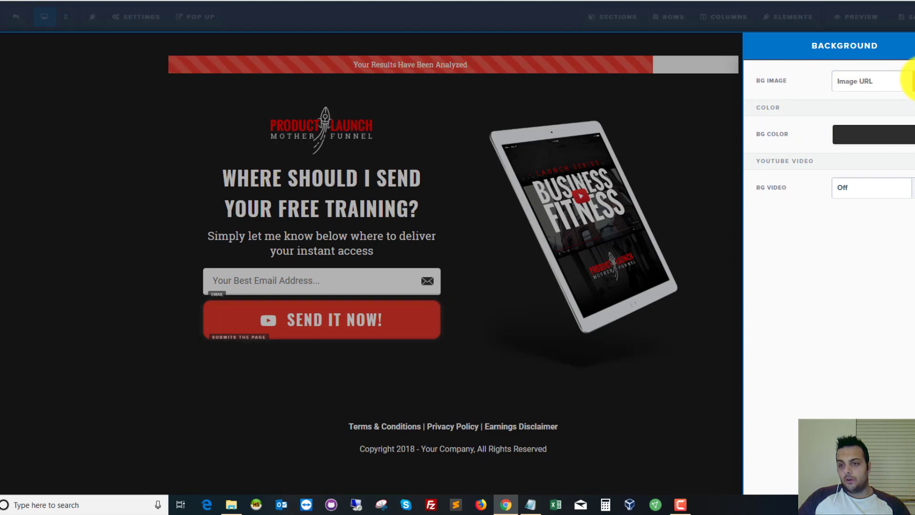
Step: Browse the uploaded, background and stock images available for the page's background image
{"action": "left_click", "coordinate": [912, 80]}
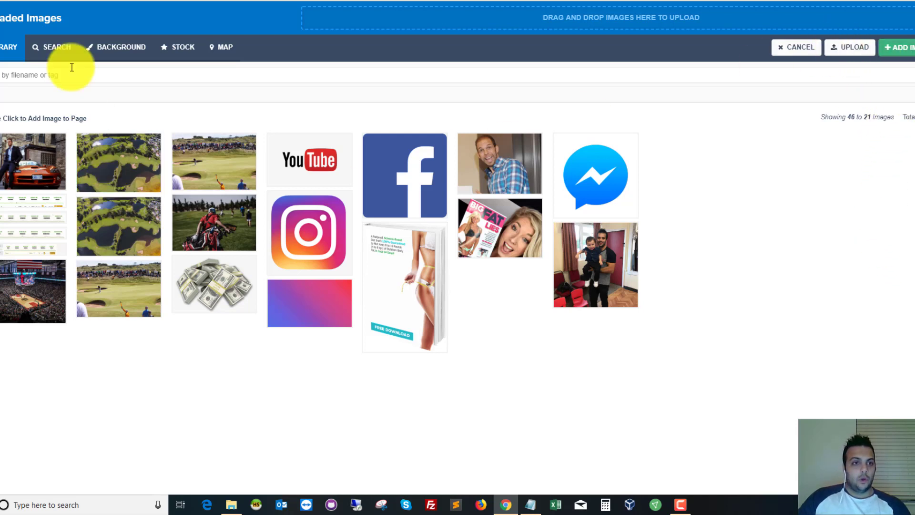
{"action": "left_click", "coordinate": [146, 57]}
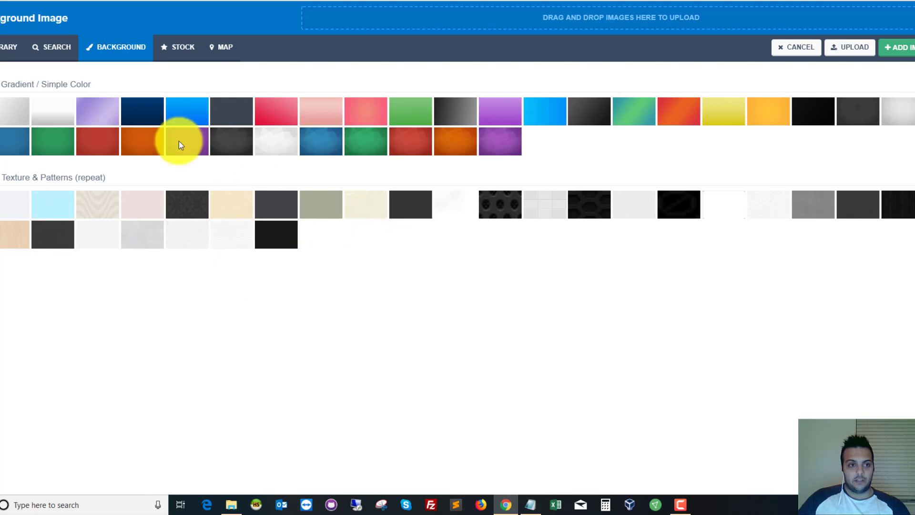
{"action": "left_click", "coordinate": [178, 47]}
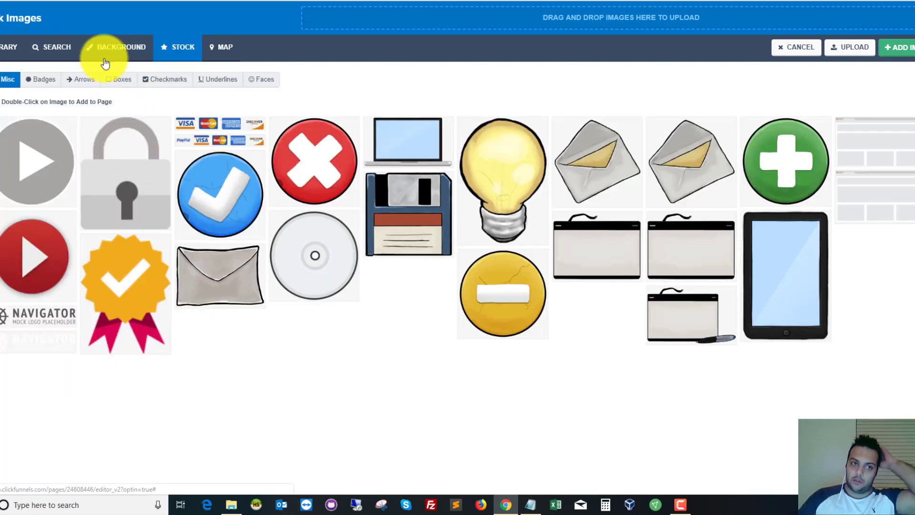
Step: Search Pixabay for beach photos, add the breaking-wave photo as the page's background image and close the settings
{"action": "left_click", "coordinate": [58, 47]}
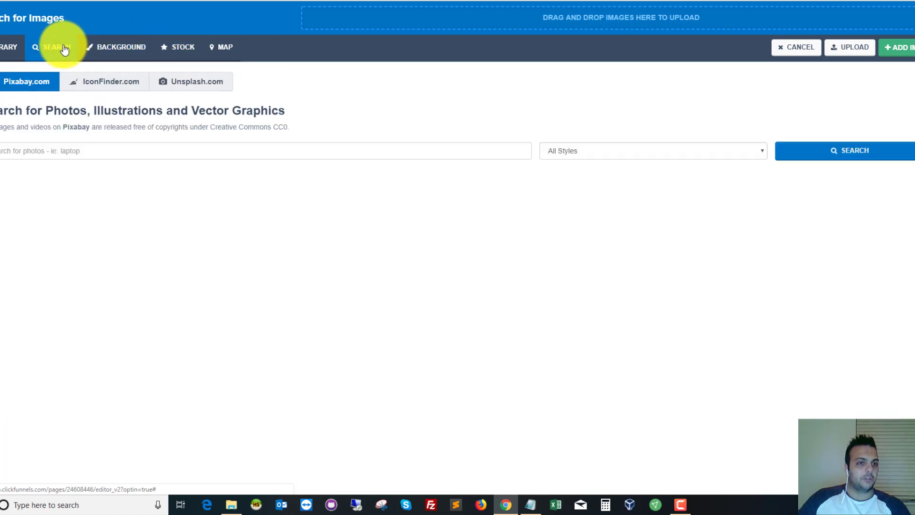
{"action": "left_click", "coordinate": [75, 151]}
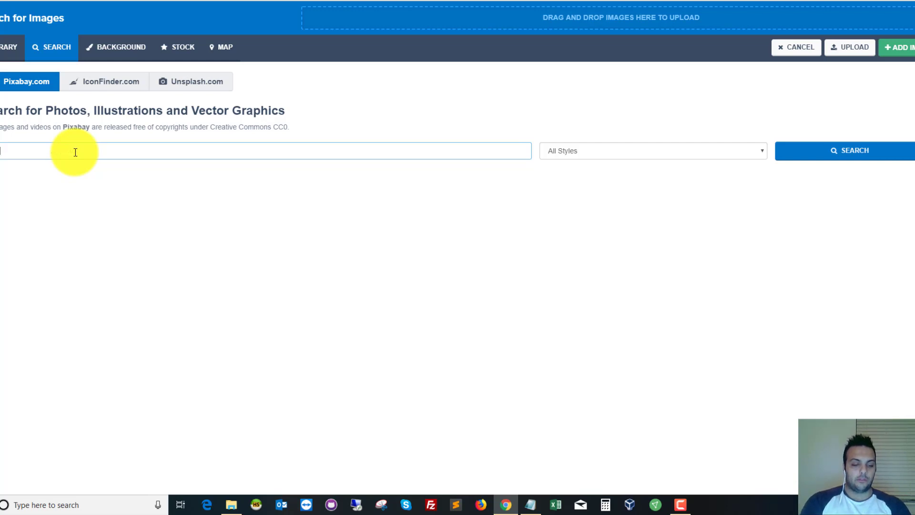
{"action": "left_click", "coordinate": [840, 151]}
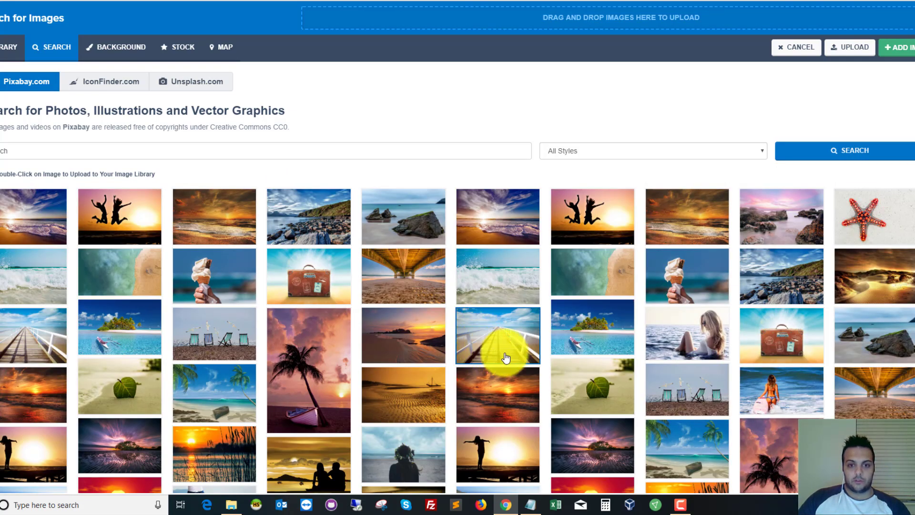
{"action": "left_click", "coordinate": [509, 274]}
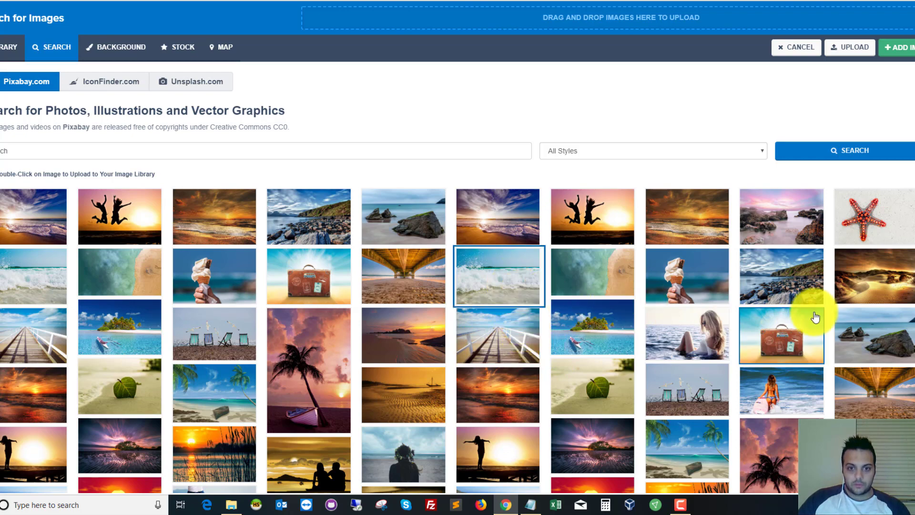
{"action": "left_click", "coordinate": [898, 47]}
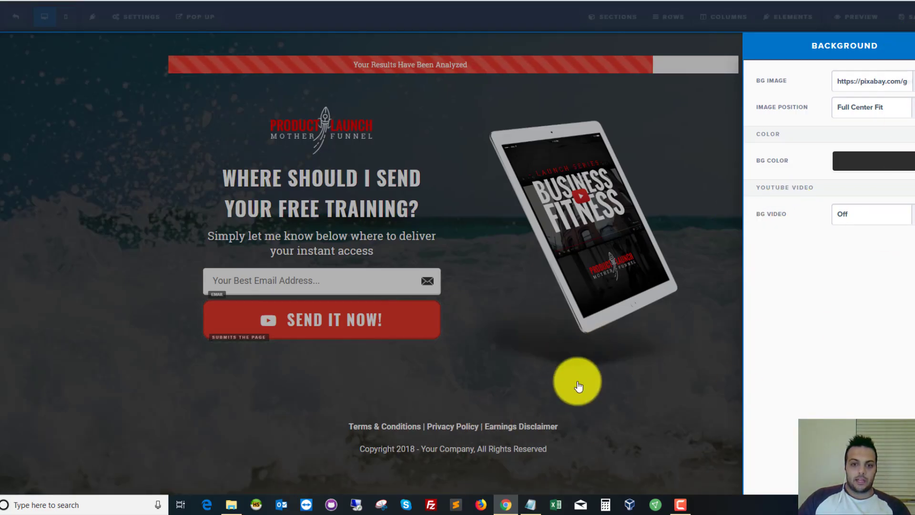
{"action": "left_click", "coordinate": [563, 382]}
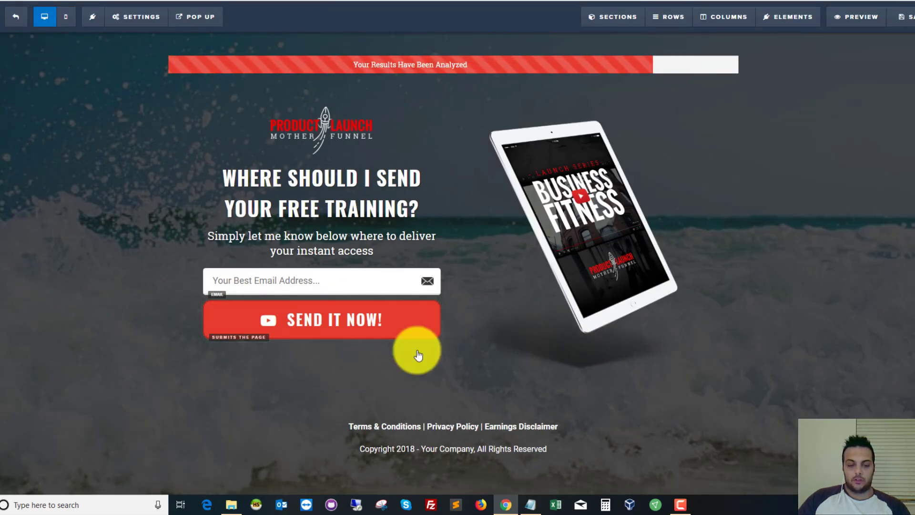
Step: Set the background image position to Fill 100% Width, close the background settings and save the page
{"action": "left_click", "coordinate": [128, 16]}
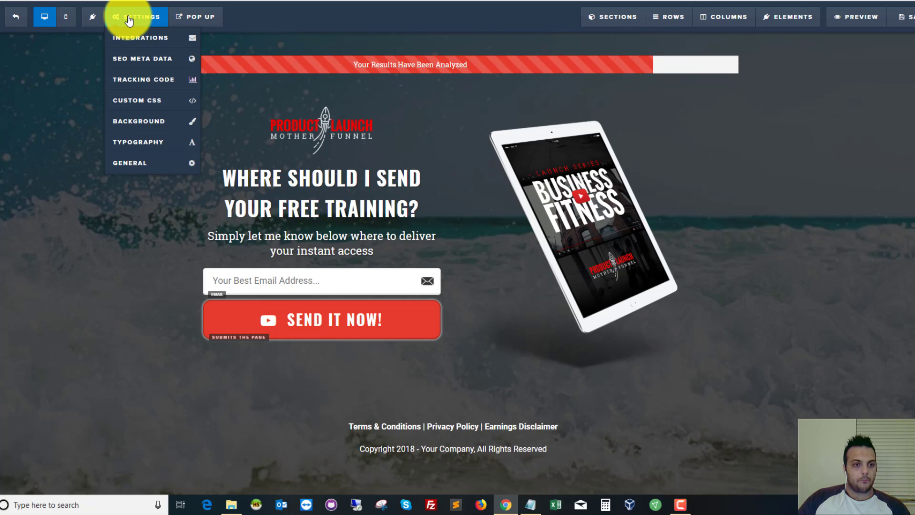
{"action": "left_click", "coordinate": [153, 119]}
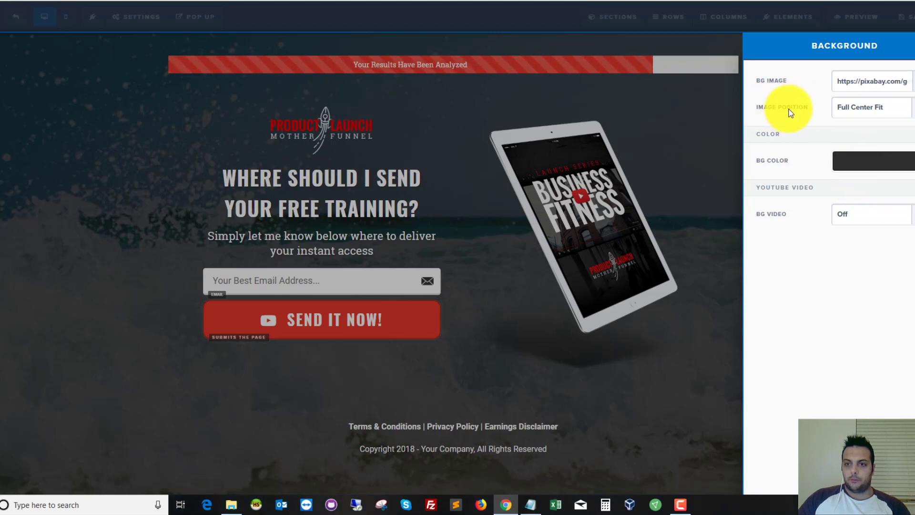
{"action": "left_click", "coordinate": [909, 110]}
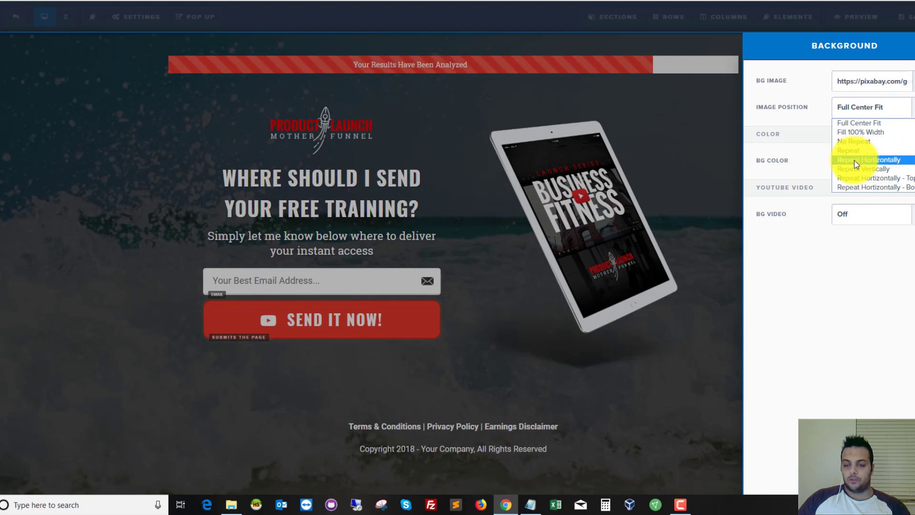
{"action": "left_click", "coordinate": [873, 136]}
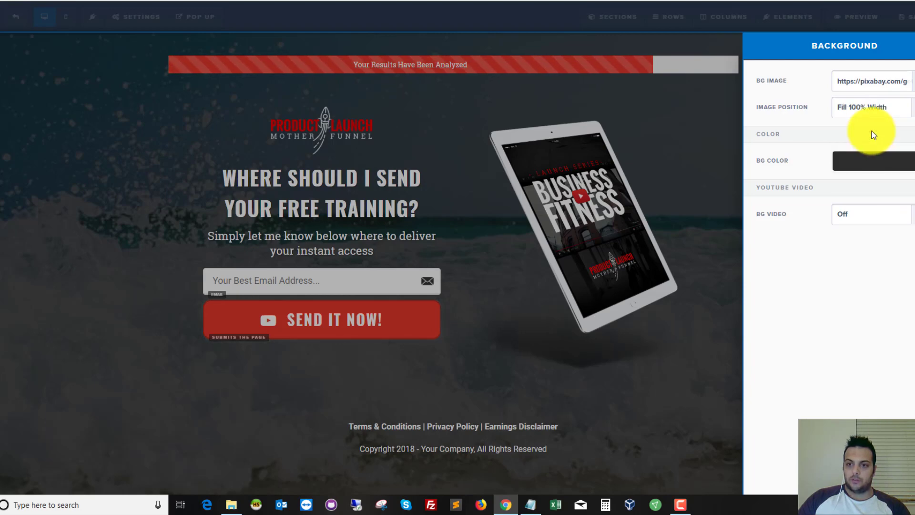
{"action": "left_click", "coordinate": [704, 127]}
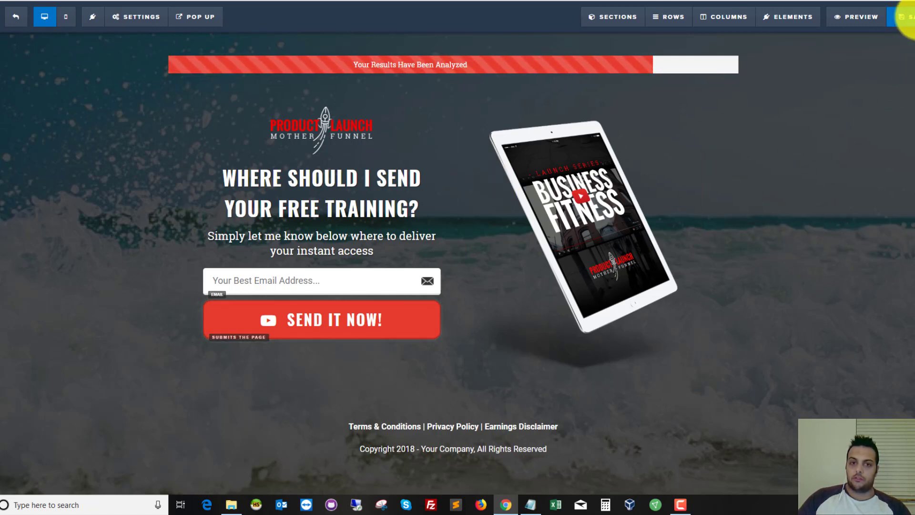
{"action": "left_click", "coordinate": [906, 17]}
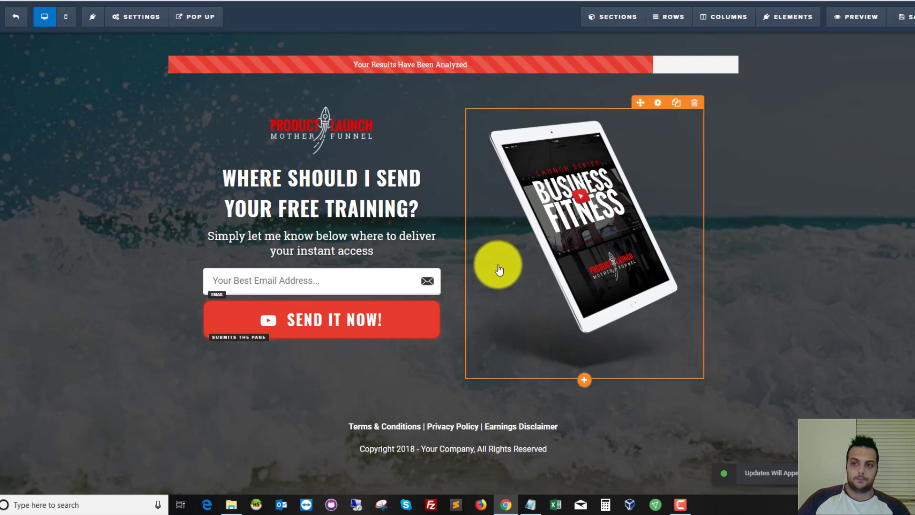
Step: Set both the content font and the headline font to Fjalla One in the typography settings and close them
{"action": "mouse_move", "coordinate": [132, 19]}
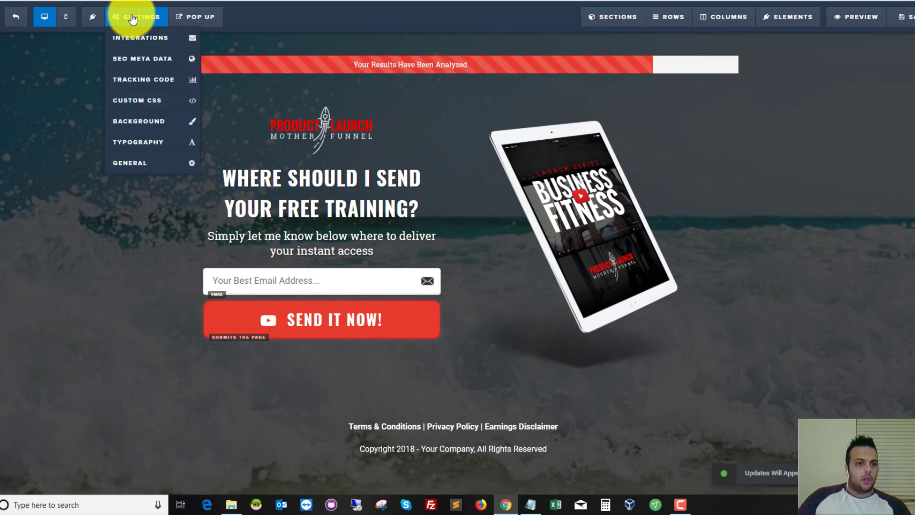
{"action": "left_click", "coordinate": [138, 147]}
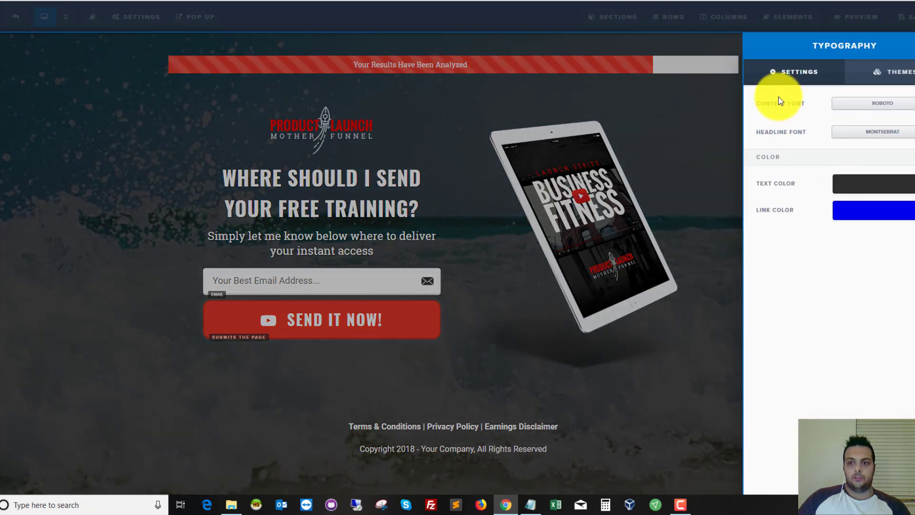
{"action": "left_click", "coordinate": [867, 104]}
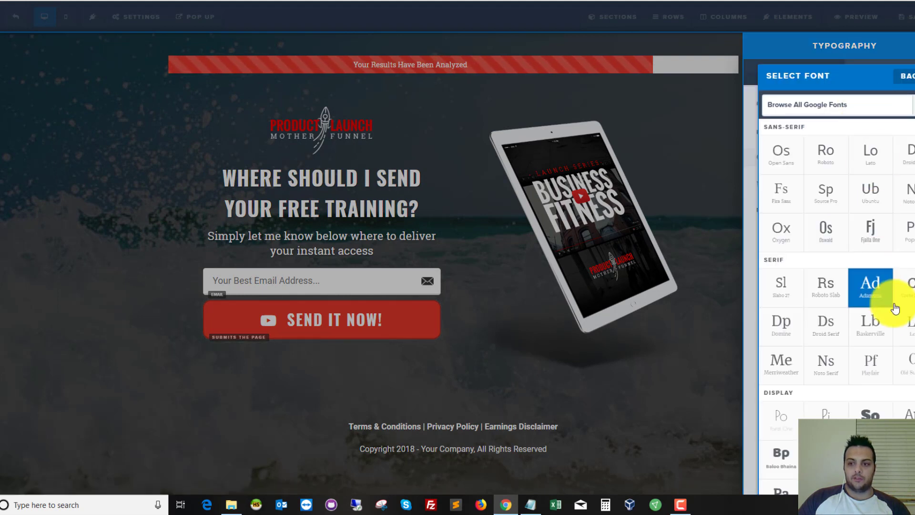
{"action": "left_click", "coordinate": [875, 237]}
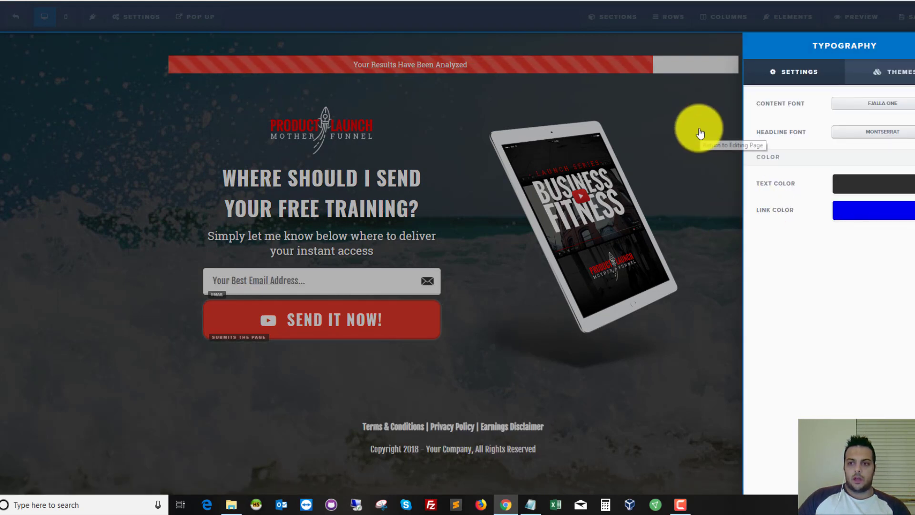
{"action": "left_click", "coordinate": [874, 133]}
{"action": "left_click", "coordinate": [872, 233]}
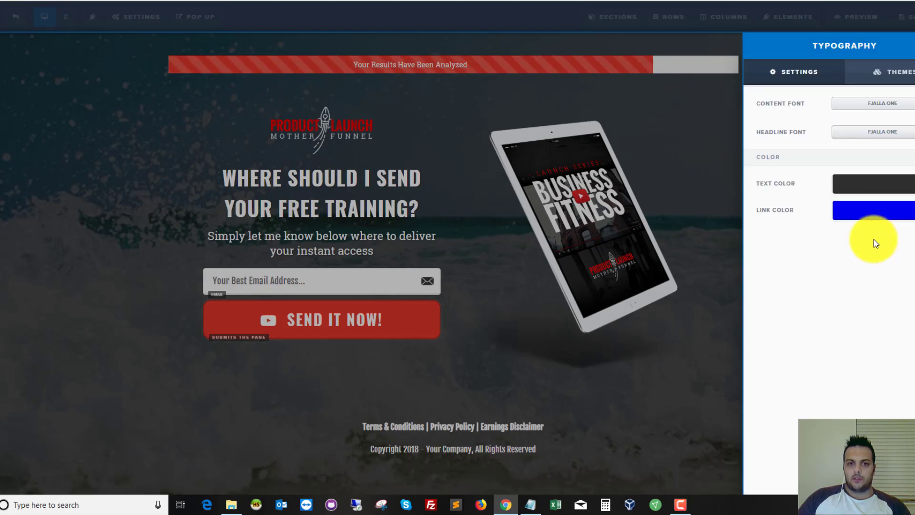
{"action": "left_click", "coordinate": [704, 135]}
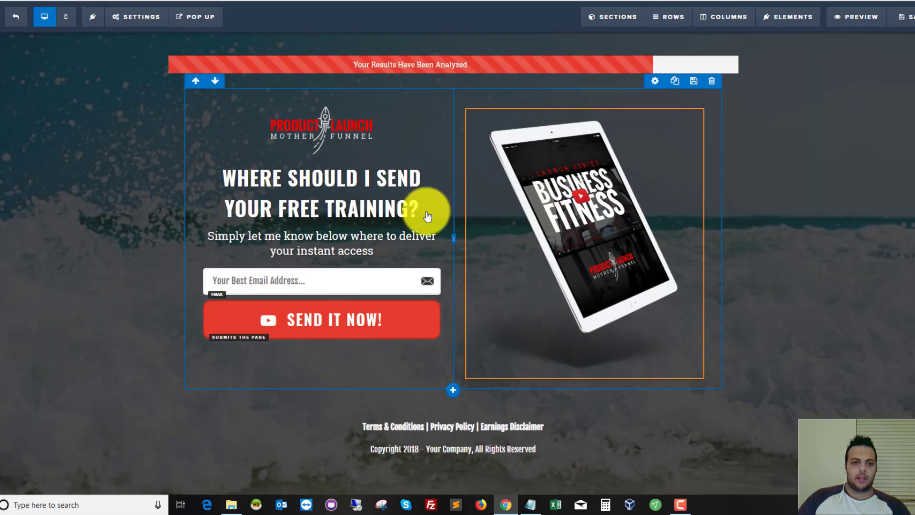
Step: Review the page's general settings, close them and look over the available page settings categories
{"action": "left_click", "coordinate": [118, 18]}
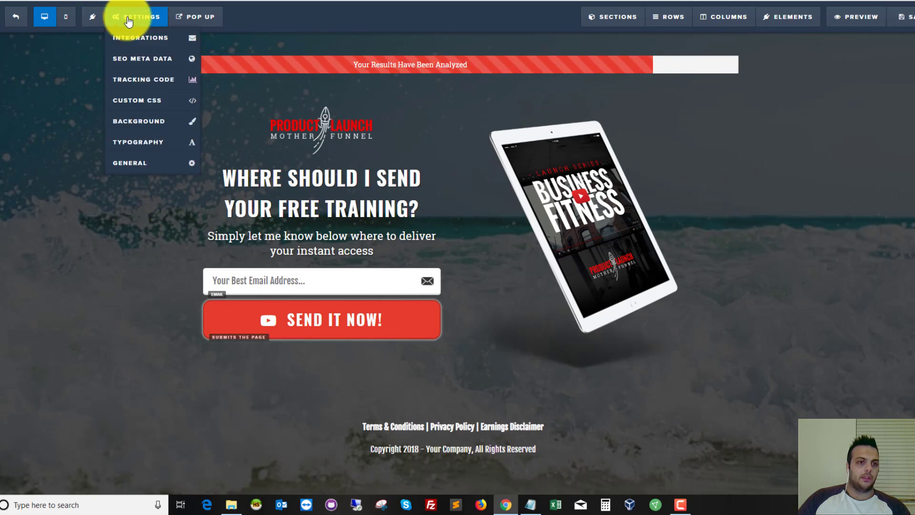
{"action": "left_click", "coordinate": [149, 165]}
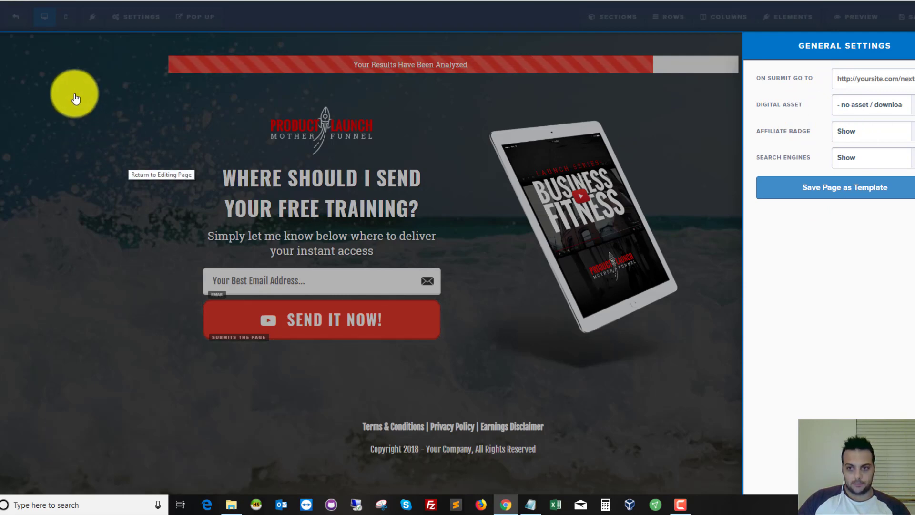
{"action": "left_click", "coordinate": [75, 99]}
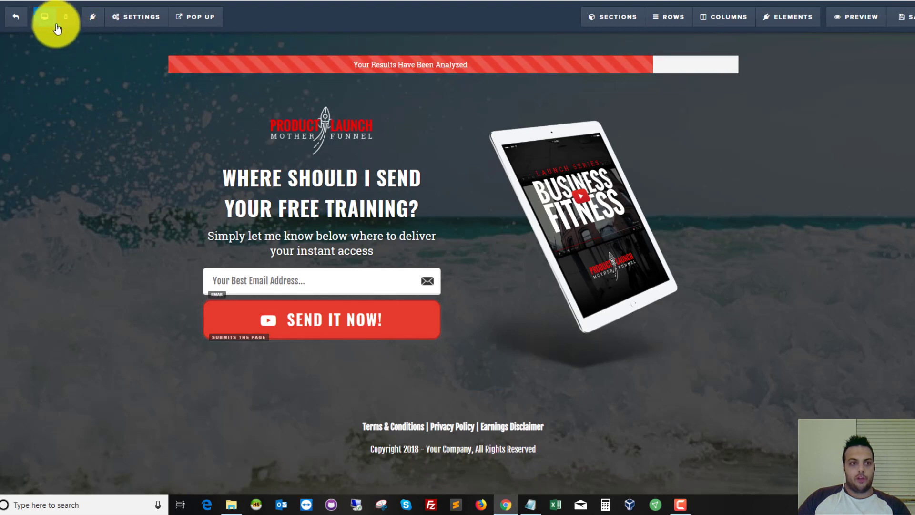
{"action": "left_click", "coordinate": [136, 16]}
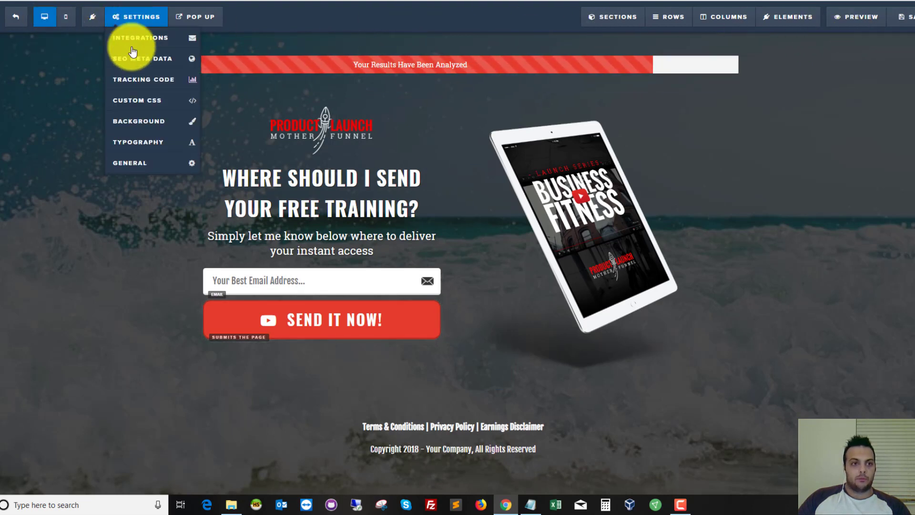
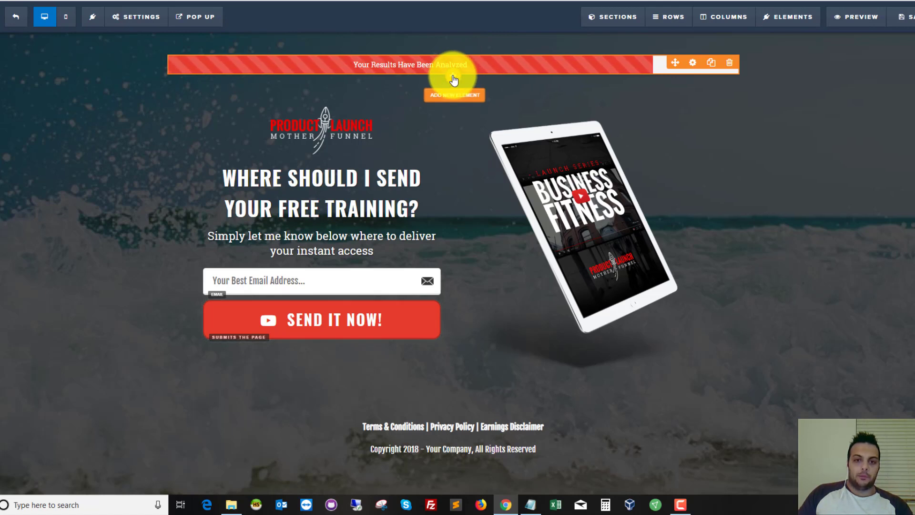
Step: Add a Minute Timer element directly below the "Your Results Have Been Analyzed" progress bar
{"action": "left_click", "coordinate": [455, 94]}
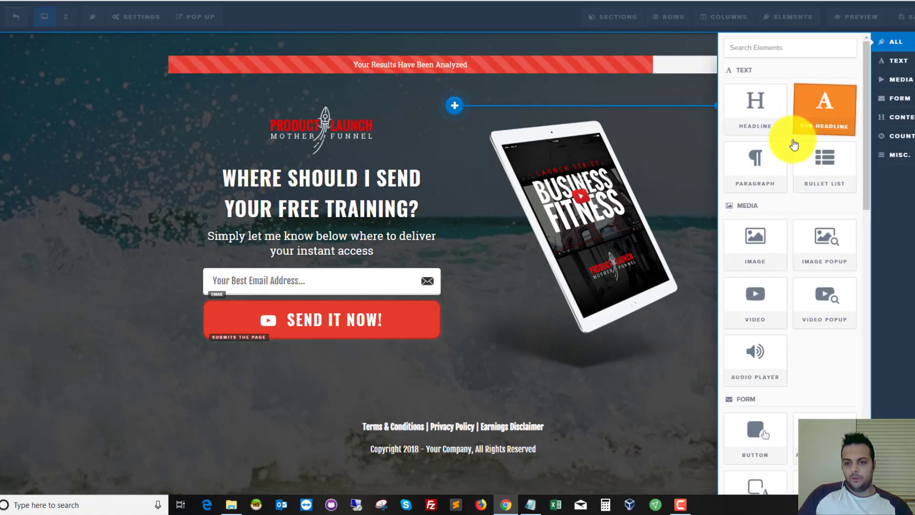
{"action": "left_click_drag", "start_coordinate": [866, 79], "coordinate": [860, 382]}
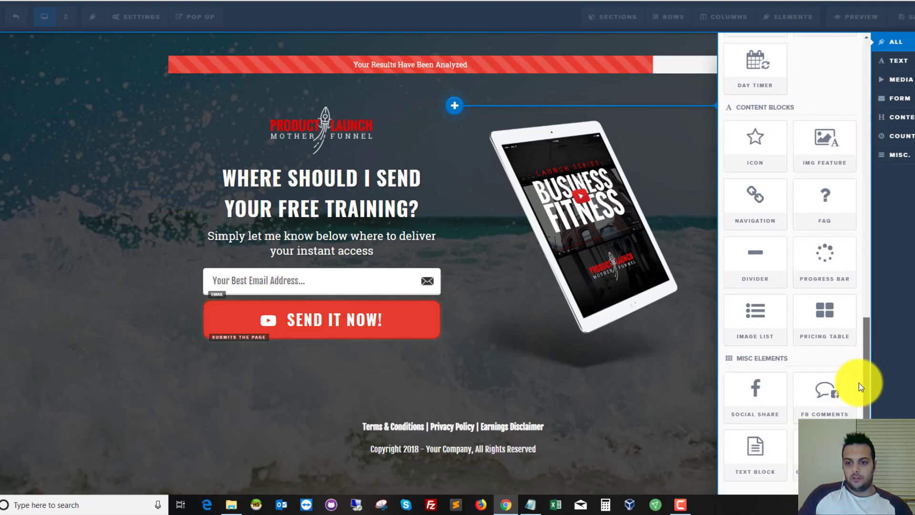
{"action": "scroll", "coordinate": [852, 357], "scroll_direction": "up", "scroll_amount": 6}
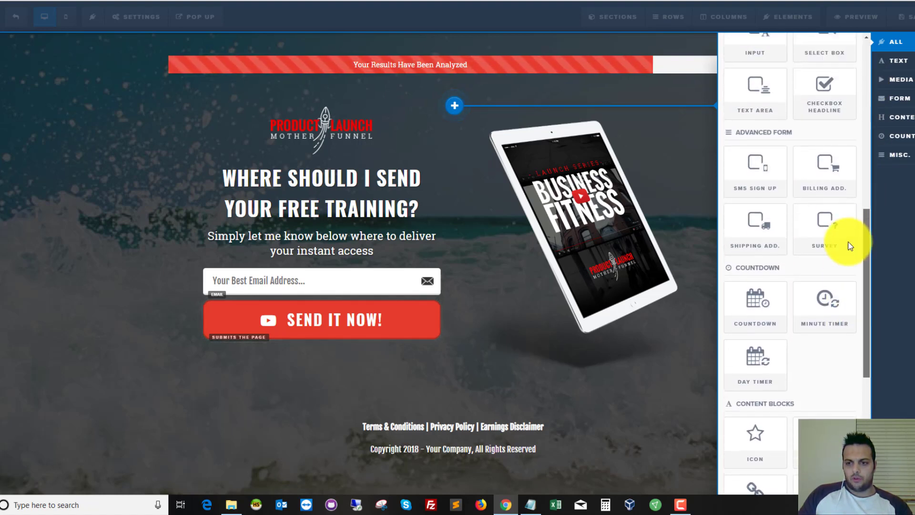
{"action": "scroll", "coordinate": [843, 233], "scroll_direction": "up", "scroll_amount": 1}
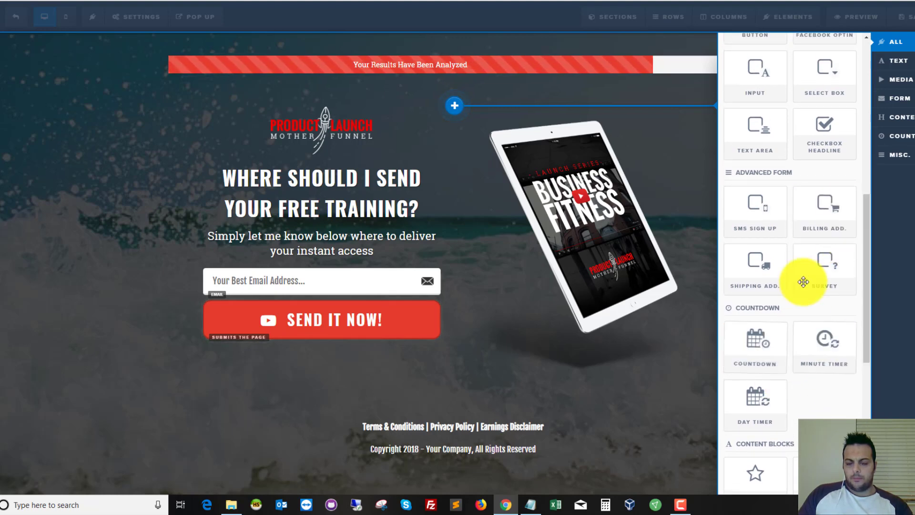
{"action": "left_click_drag", "start_coordinate": [826, 350], "coordinate": [581, 100]}
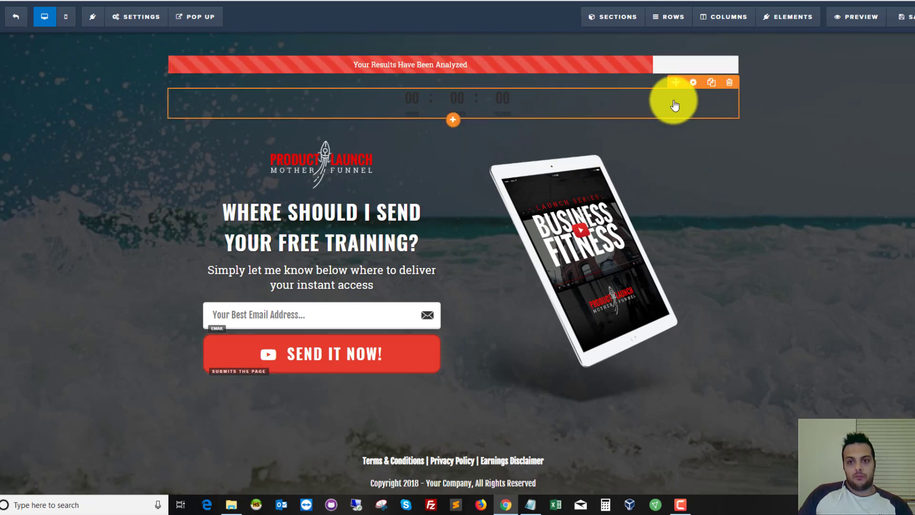
Step: Apply the red circle theme to the minute countdown
{"action": "left_click", "coordinate": [693, 86]}
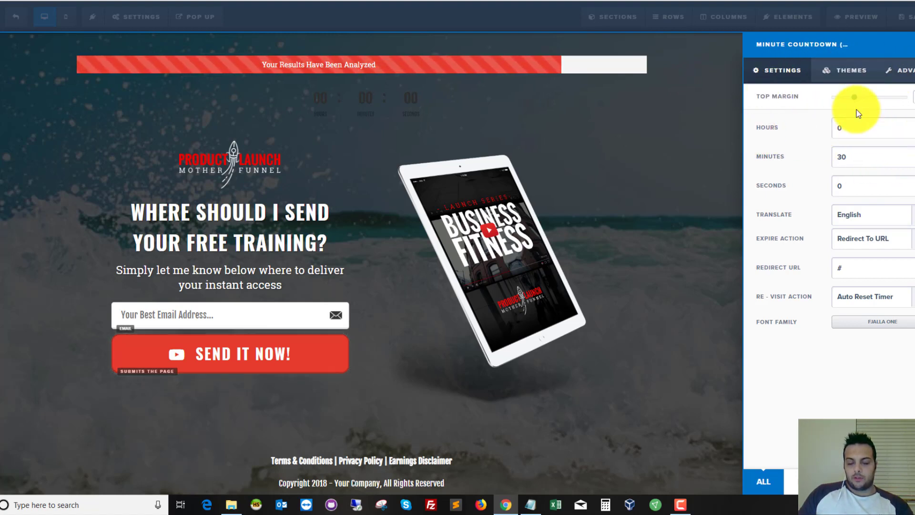
{"action": "left_click", "coordinate": [851, 69]}
{"action": "scroll", "coordinate": [882, 279], "scroll_direction": "down", "scroll_amount": 6}
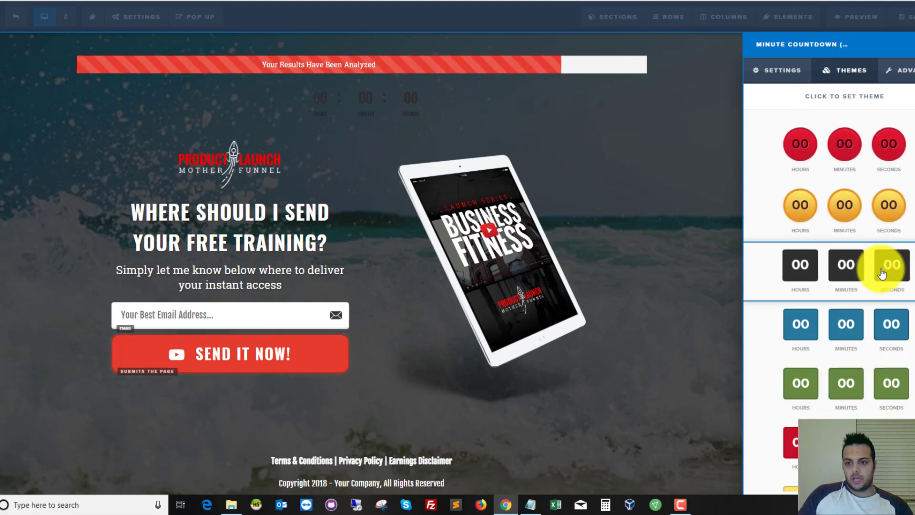
{"action": "scroll", "coordinate": [896, 278], "scroll_direction": "up", "scroll_amount": 2}
{"action": "left_click", "coordinate": [897, 255]}
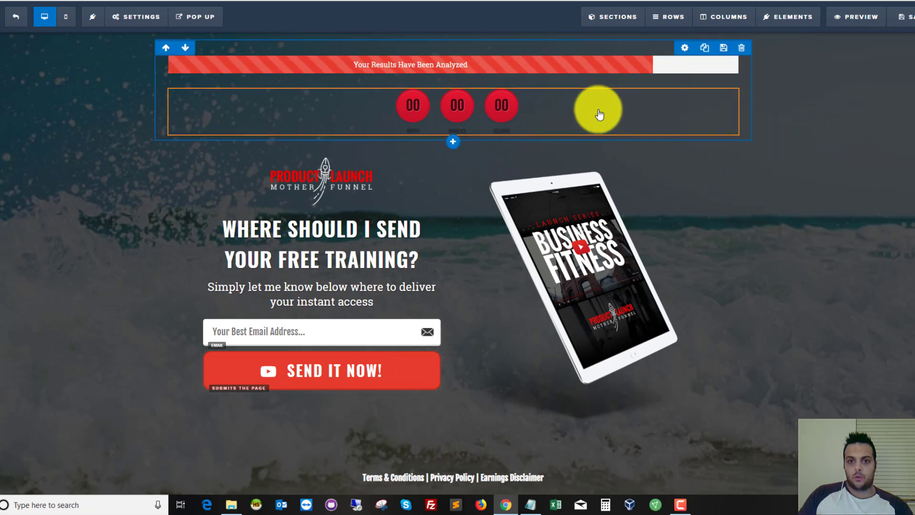
Step: Set the countdown's duration to 5 minutes and 20 seconds and look at its font and expire action options
{"action": "mouse_move", "coordinate": [671, 105]}
{"action": "left_click", "coordinate": [693, 83]}
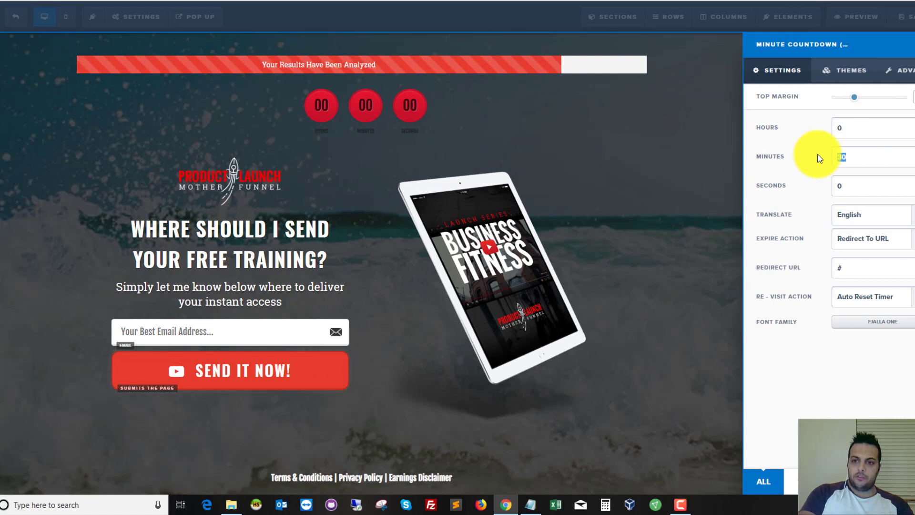
{"action": "type", "text": "1"}
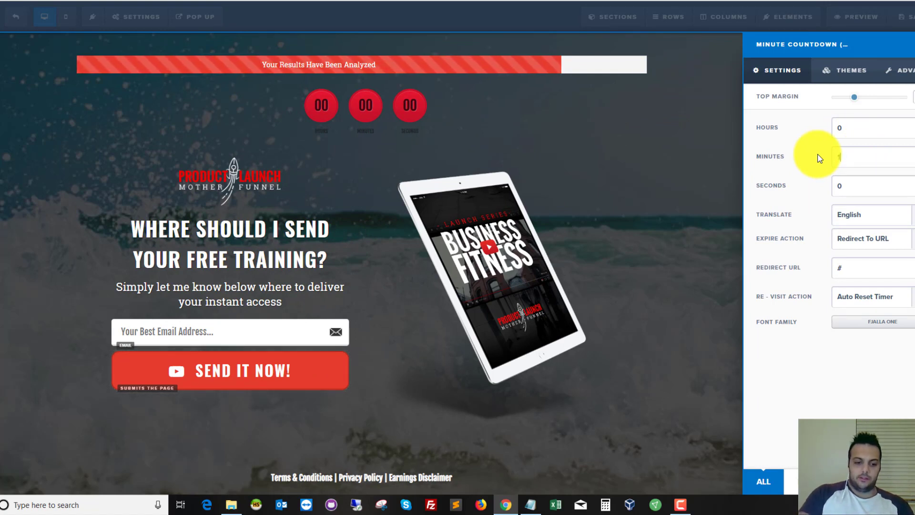
{"action": "key", "text": "Tab"}
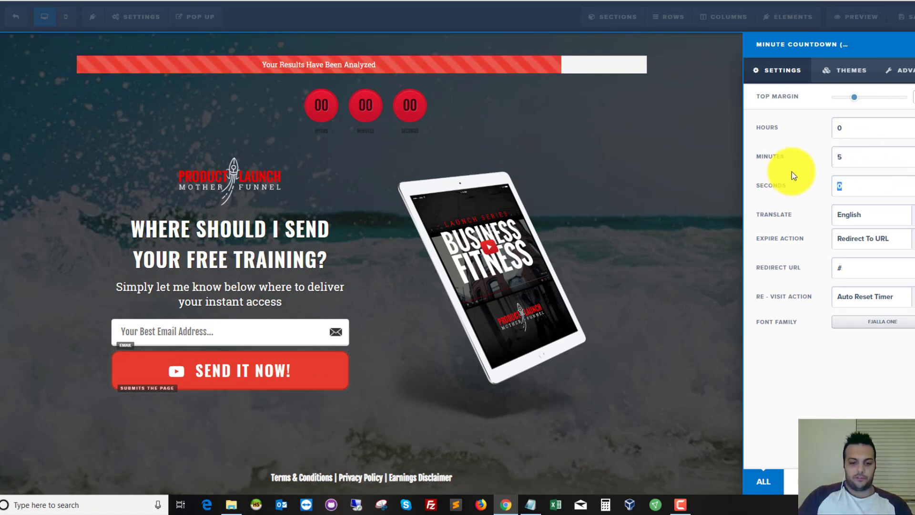
{"action": "type", "text": "20"}
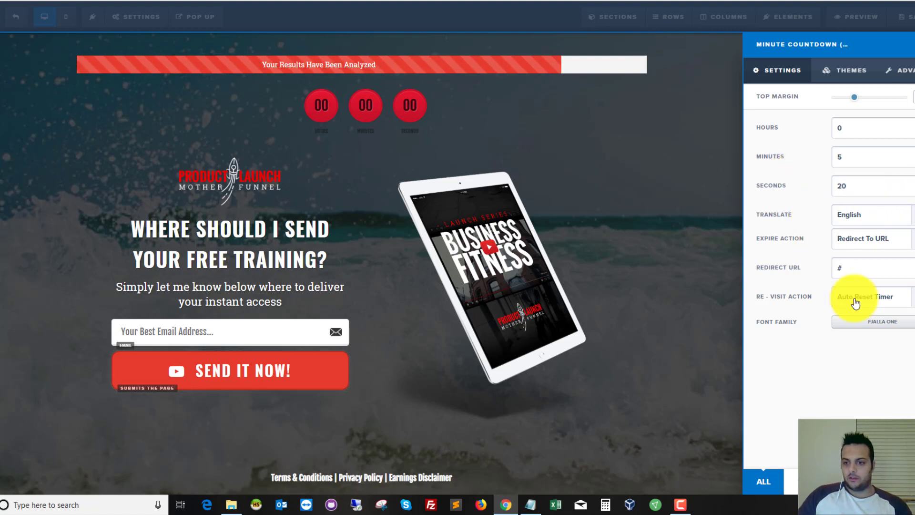
{"action": "left_click", "coordinate": [871, 326]}
{"action": "left_click", "coordinate": [876, 243]}
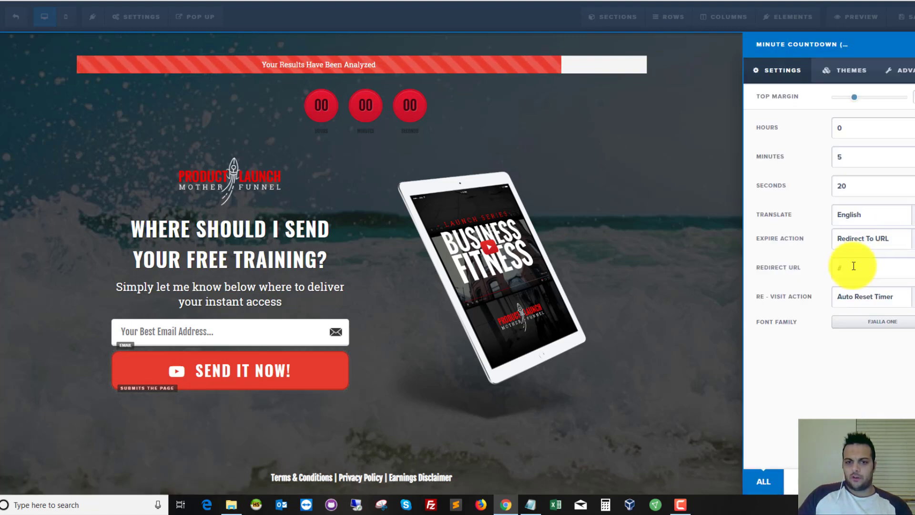
Step: Set the countdown's size to Large in its advanced styles
{"action": "left_click", "coordinate": [902, 71]}
{"action": "left_click", "coordinate": [870, 127]}
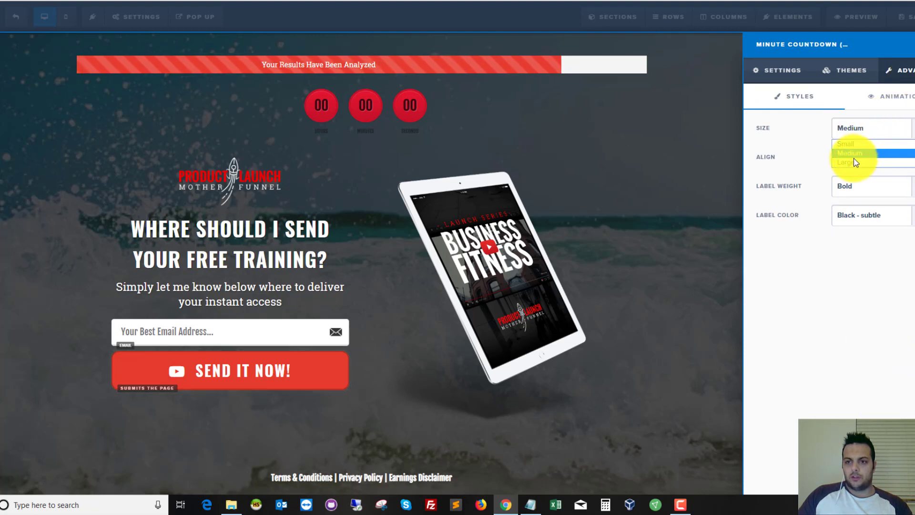
{"action": "left_click", "coordinate": [856, 162]}
{"action": "left_click", "coordinate": [888, 128]}
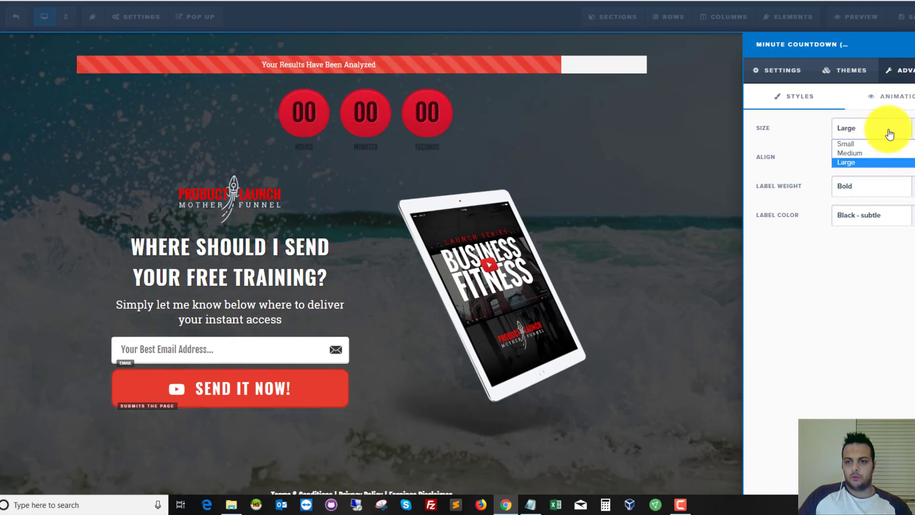
{"action": "left_click", "coordinate": [889, 129]}
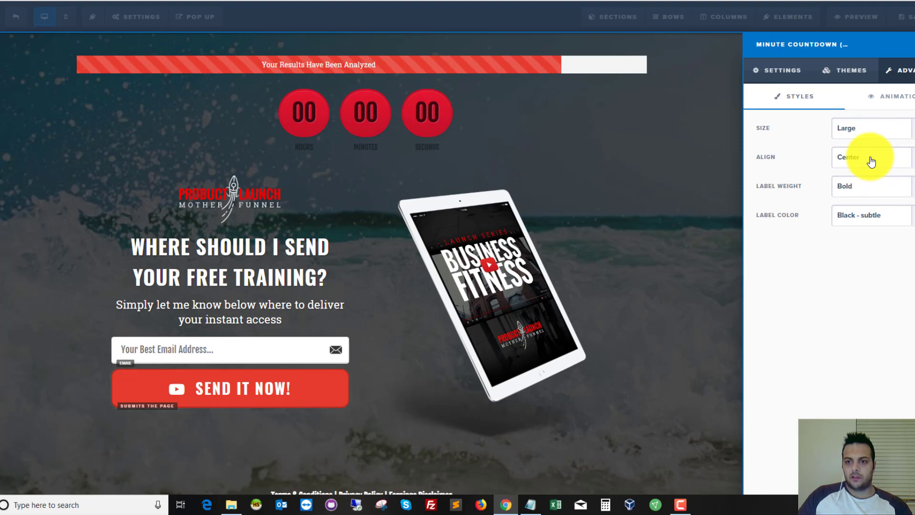
Step: Try the White - subtle label color on the countdown, check the label weight options and restore Black - subtle
{"action": "left_click", "coordinate": [873, 211]}
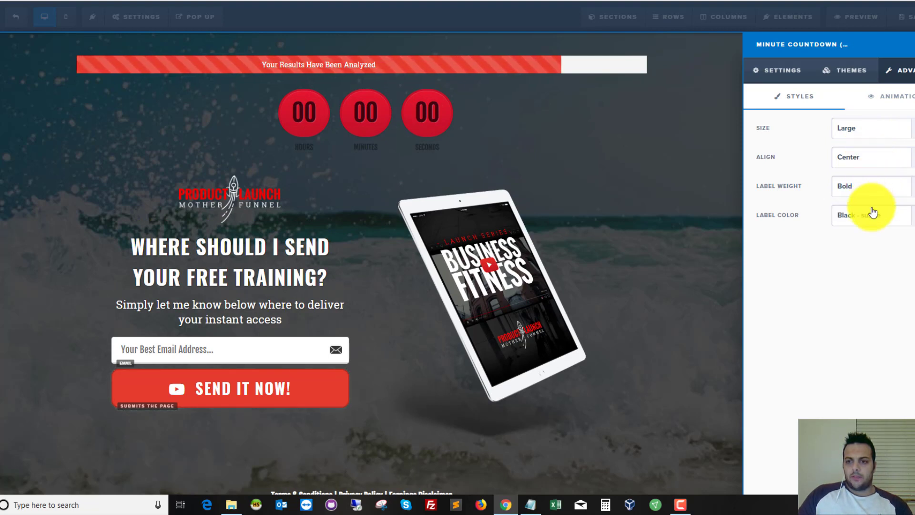
{"action": "left_click", "coordinate": [867, 242]}
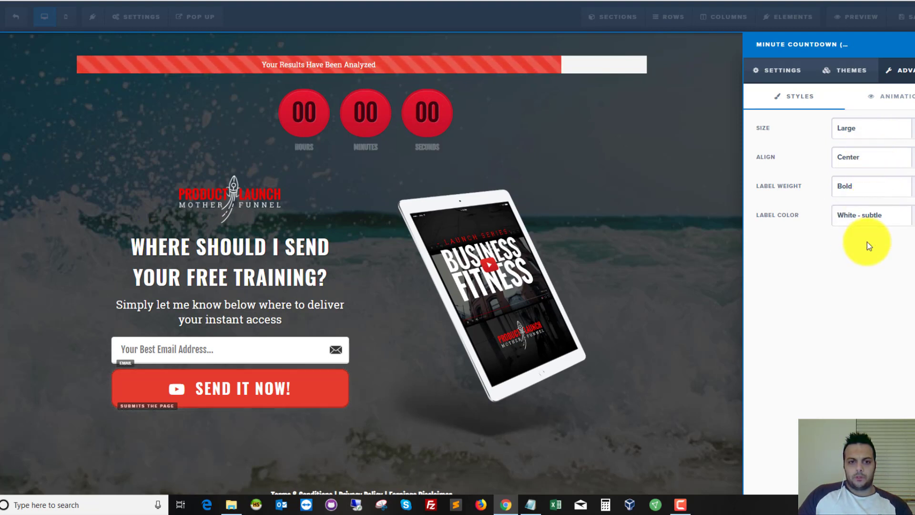
{"action": "left_click", "coordinate": [879, 194]}
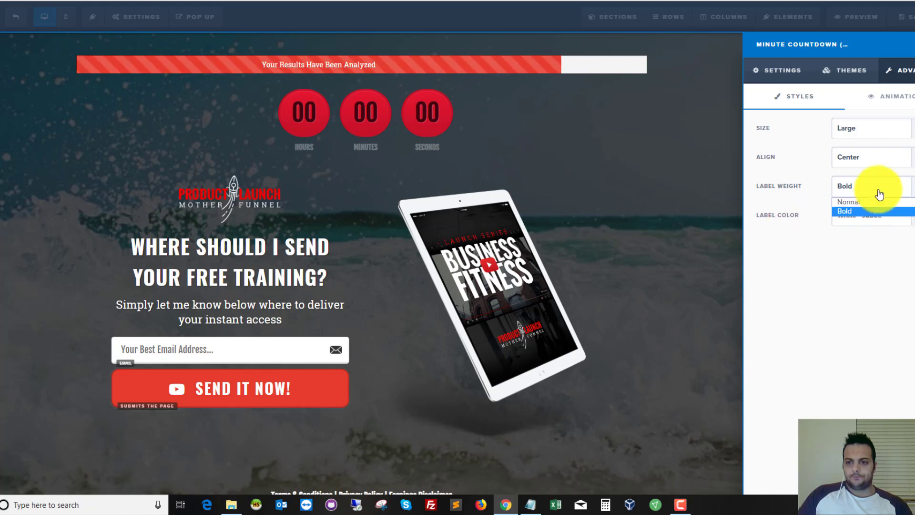
{"action": "left_click", "coordinate": [805, 186]}
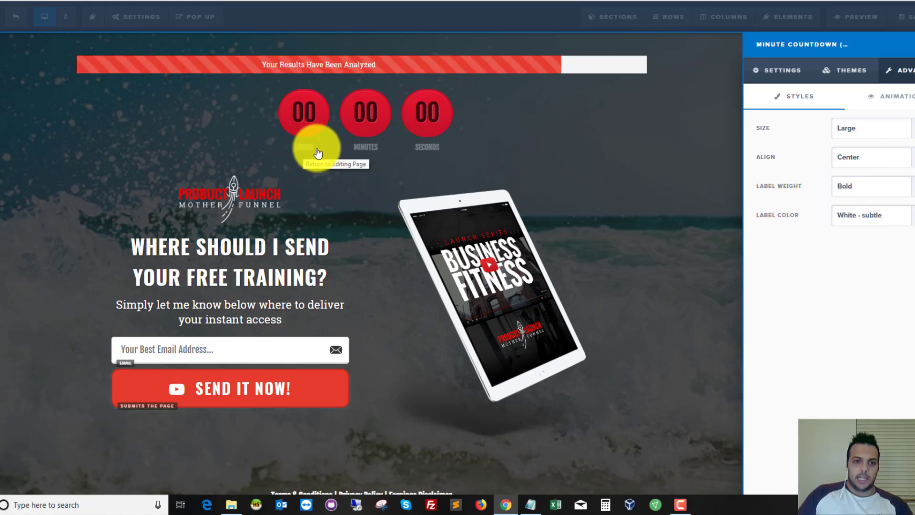
{"action": "left_click", "coordinate": [875, 222]}
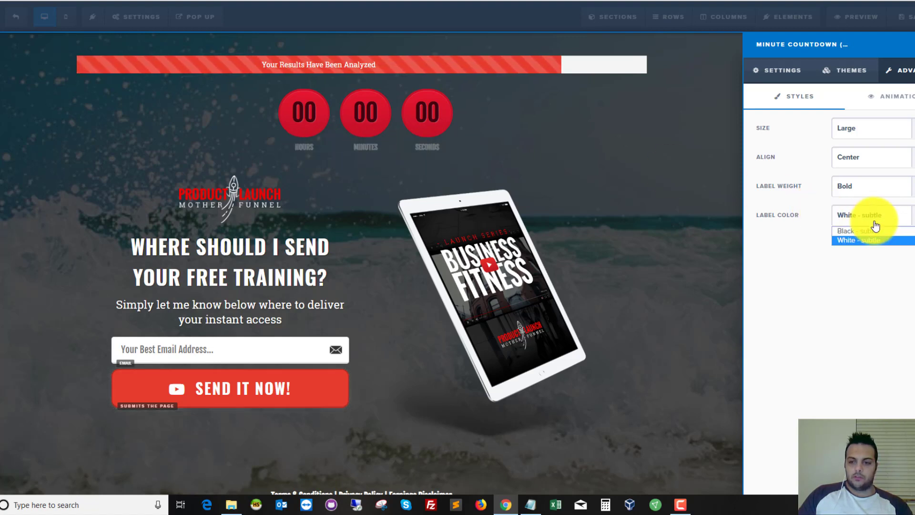
{"action": "left_click", "coordinate": [858, 231]}
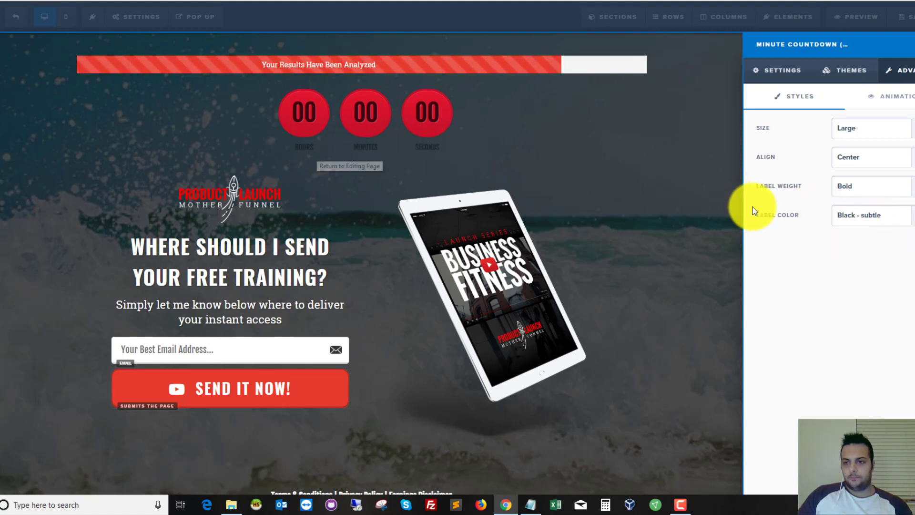
Step: Review the countdown's redirect and re-visit action settings and close its settings
{"action": "left_click", "coordinate": [782, 80]}
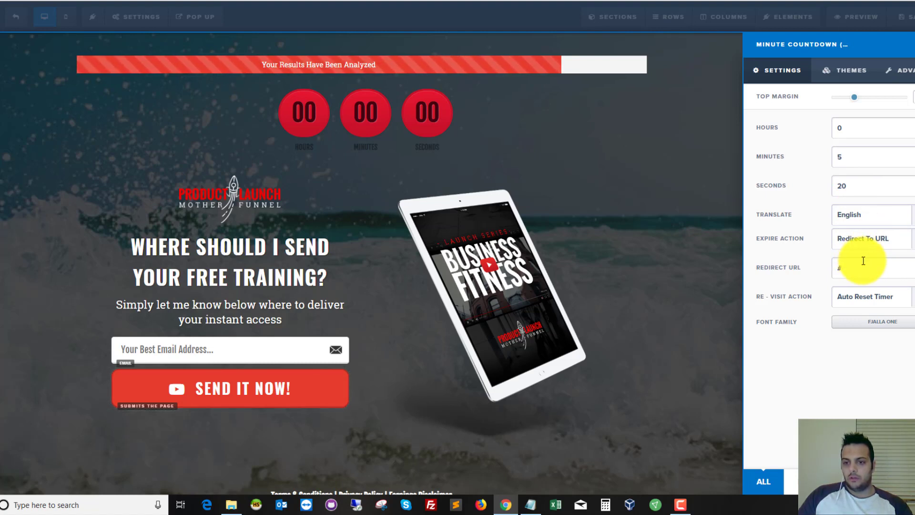
{"action": "left_click", "coordinate": [880, 304]}
{"action": "left_click", "coordinate": [880, 303]}
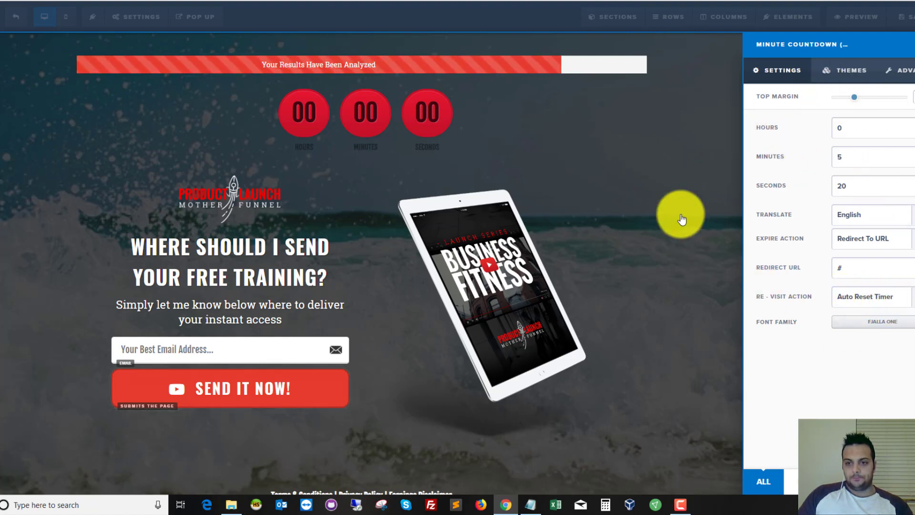
{"action": "left_click", "coordinate": [680, 150]}
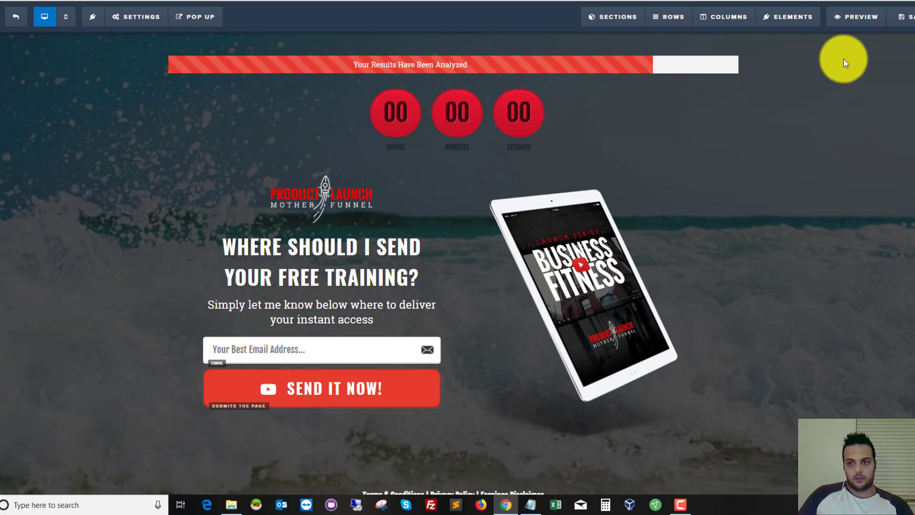
Step: Preview the opt-in page to check the running countdown and return to the editor
{"action": "left_click", "coordinate": [856, 19]}
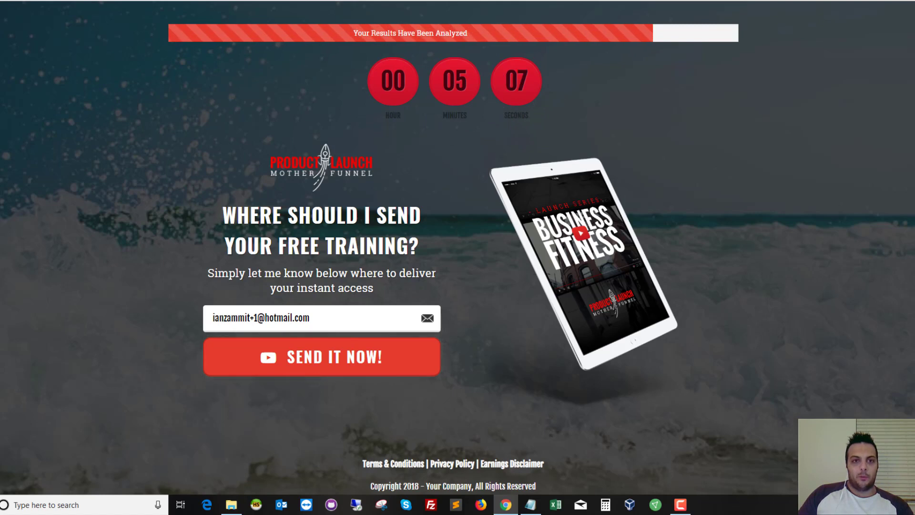
{"action": "left_click", "coordinate": [334, 0]}
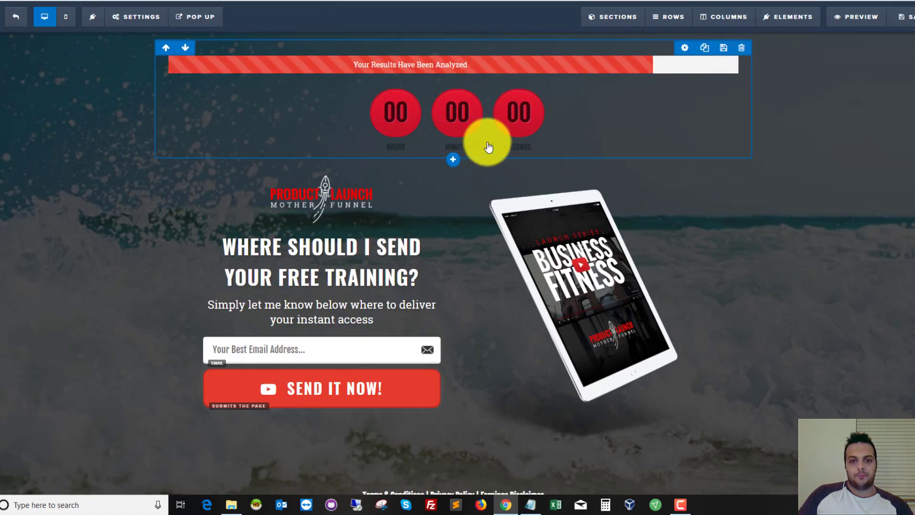
{"action": "left_click", "coordinate": [844, 17]}
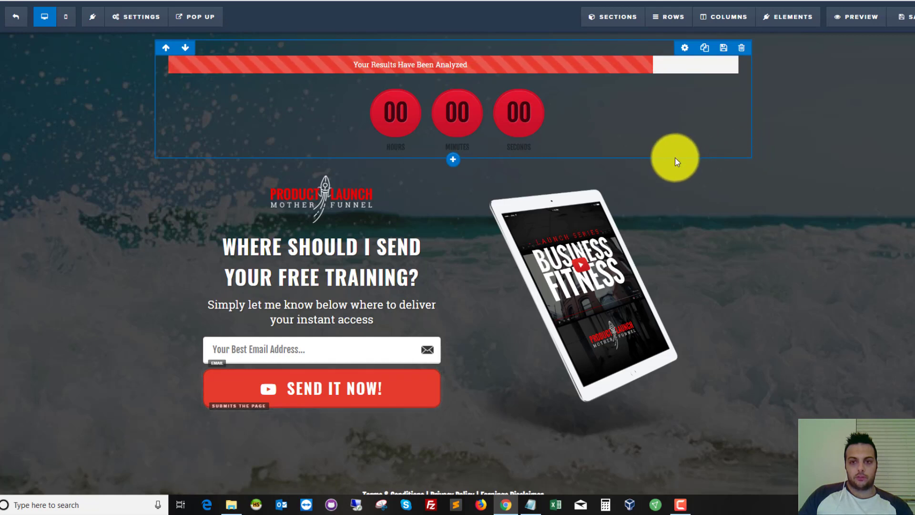
Step: Insert a two-column row between the countdown section and the opt-in form
{"action": "left_click", "coordinate": [455, 160]}
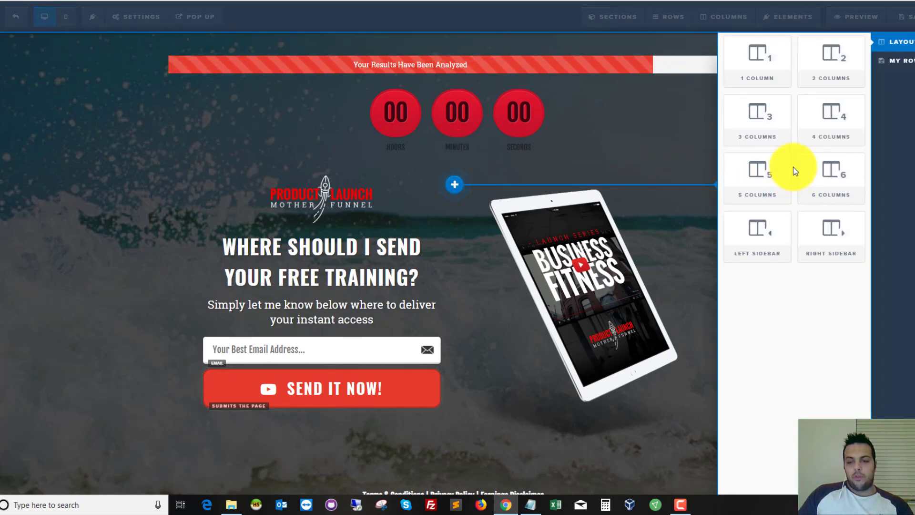
{"action": "left_click", "coordinate": [832, 60]}
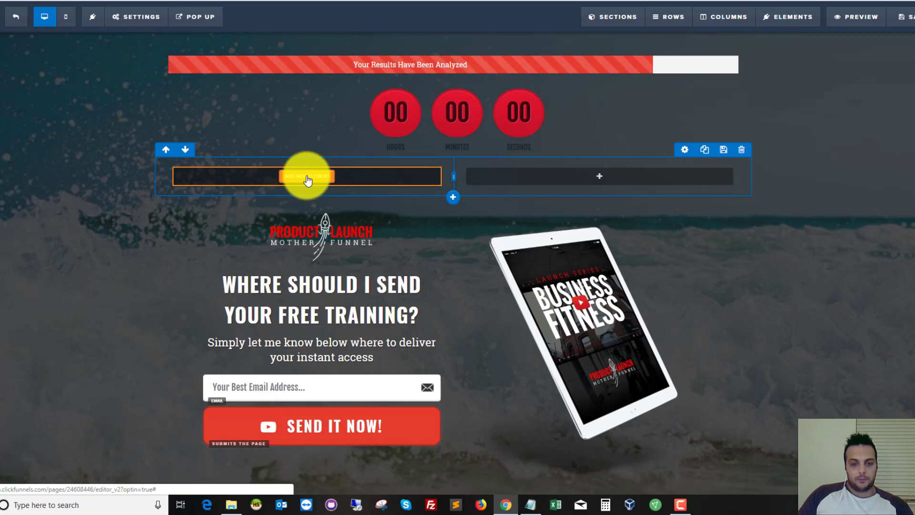
Step: Add an image element to the empty left column of the two-column row below the countdown
{"action": "left_click", "coordinate": [307, 178]}
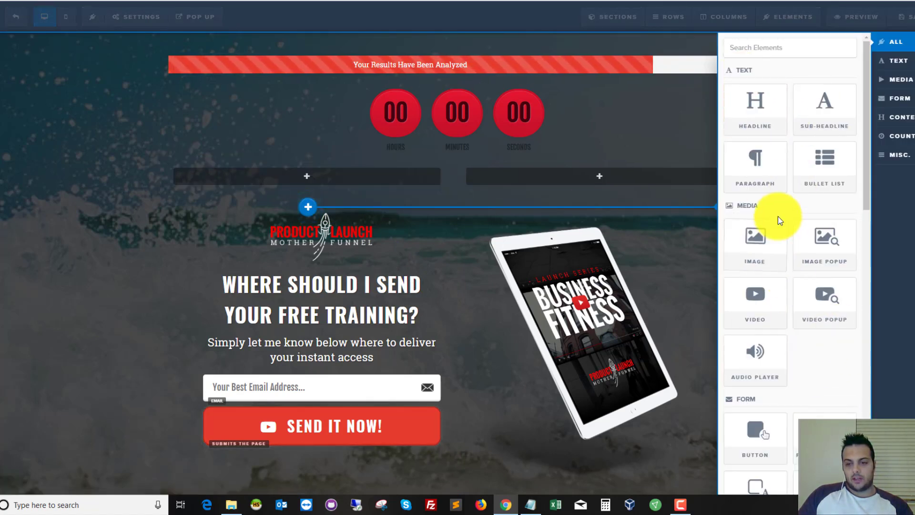
{"action": "left_click", "coordinate": [761, 243]}
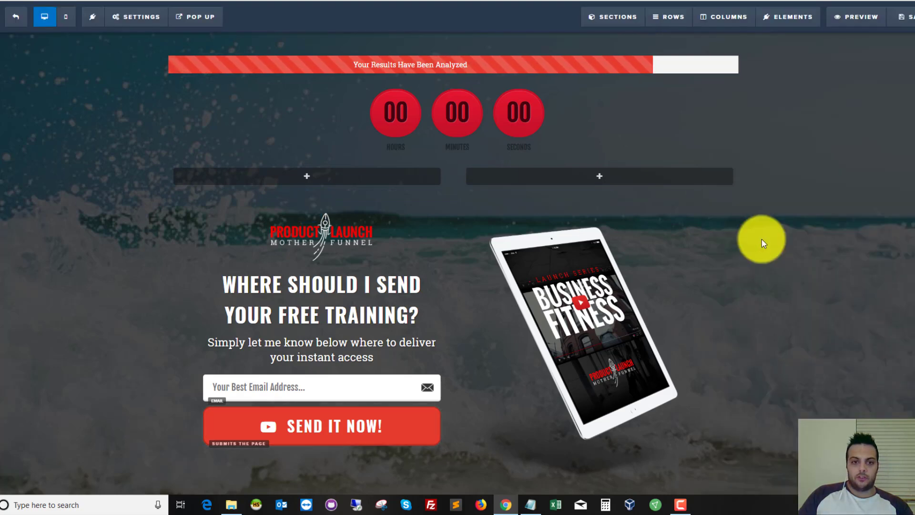
{"action": "left_click", "coordinate": [313, 179]}
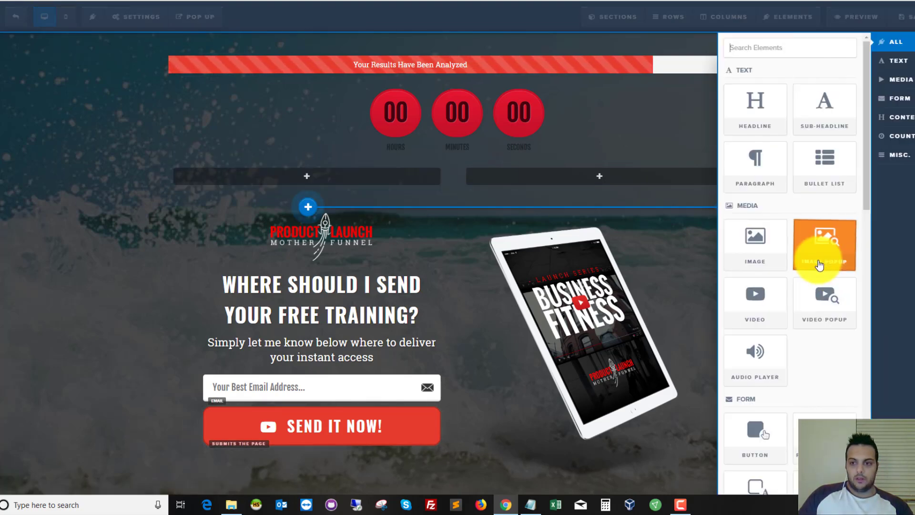
{"action": "left_click", "coordinate": [759, 241]}
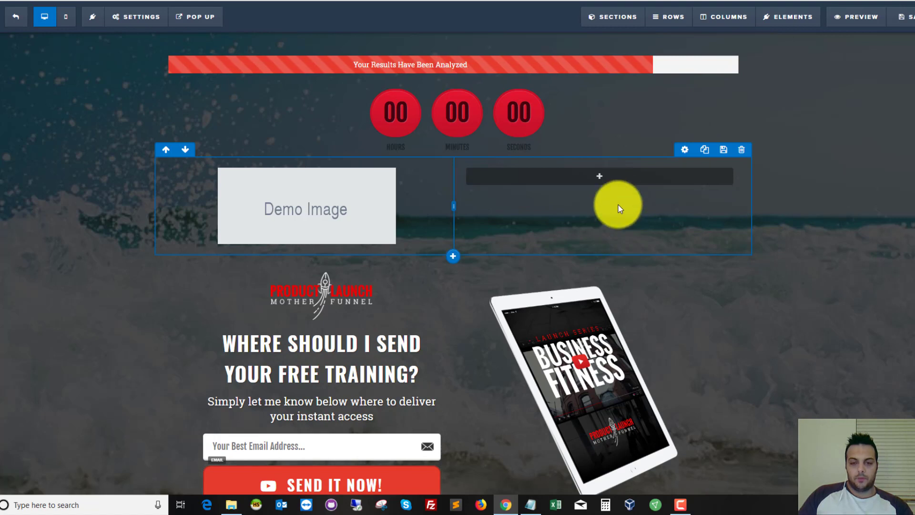
Step: Add a bullet list element to the empty right column of the row, beside the demo image
{"action": "left_click", "coordinate": [597, 175]}
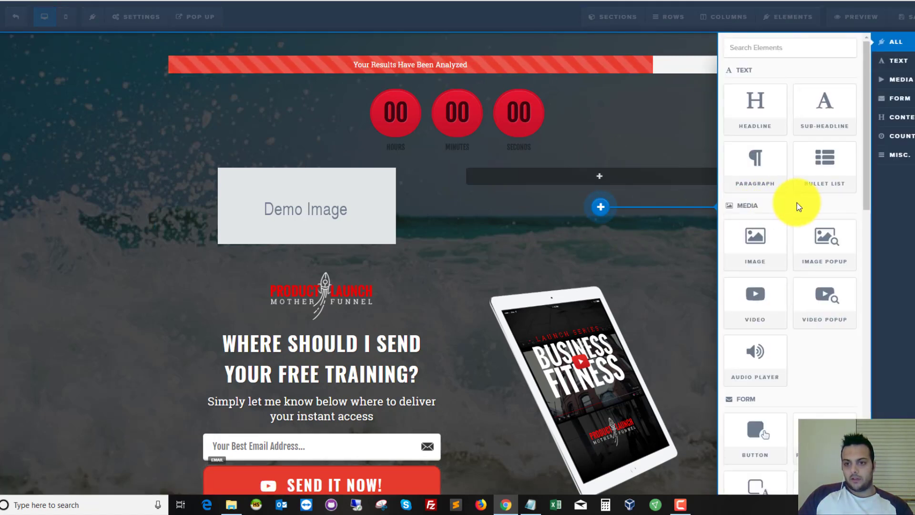
{"action": "left_click", "coordinate": [820, 166]}
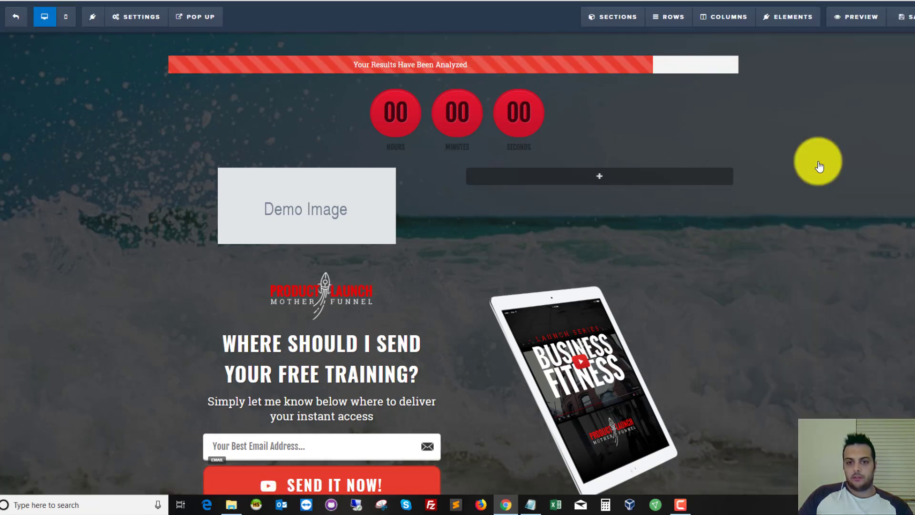
{"action": "left_click", "coordinate": [592, 177]}
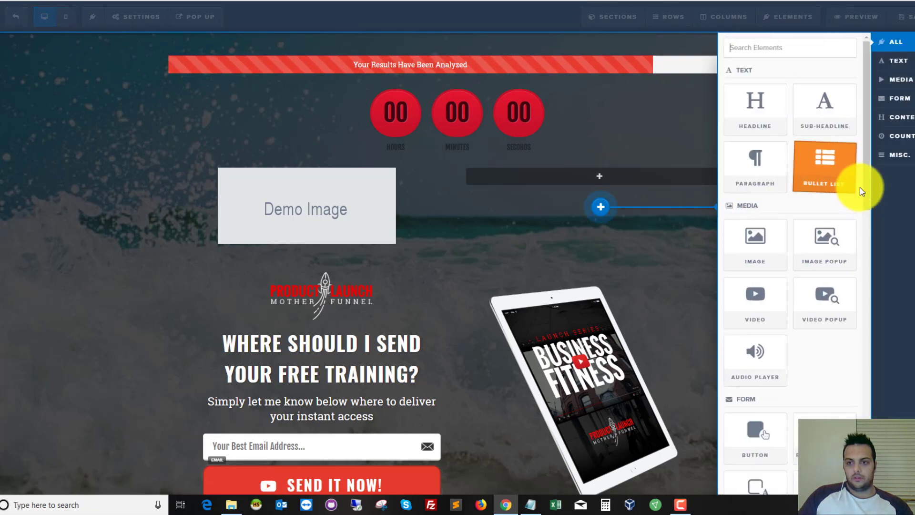
{"action": "left_click", "coordinate": [828, 171]}
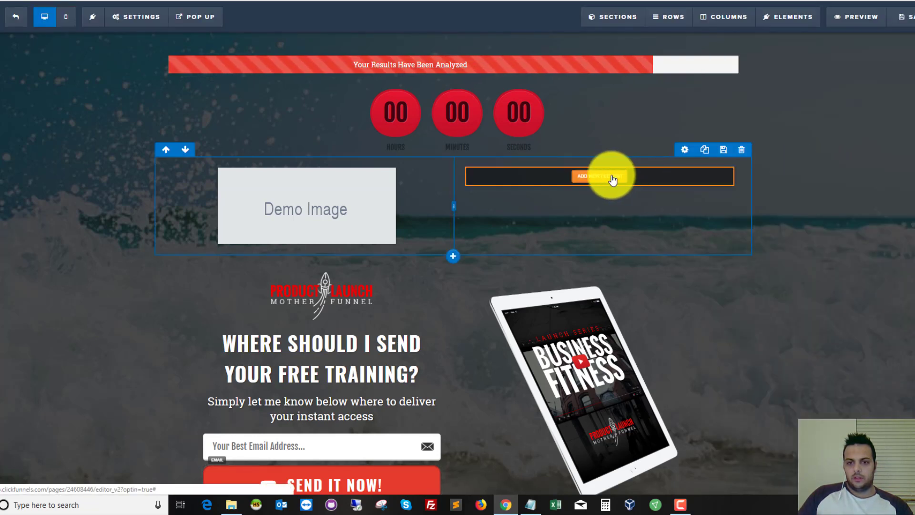
{"action": "left_click", "coordinate": [610, 179]}
{"action": "left_click", "coordinate": [816, 164]}
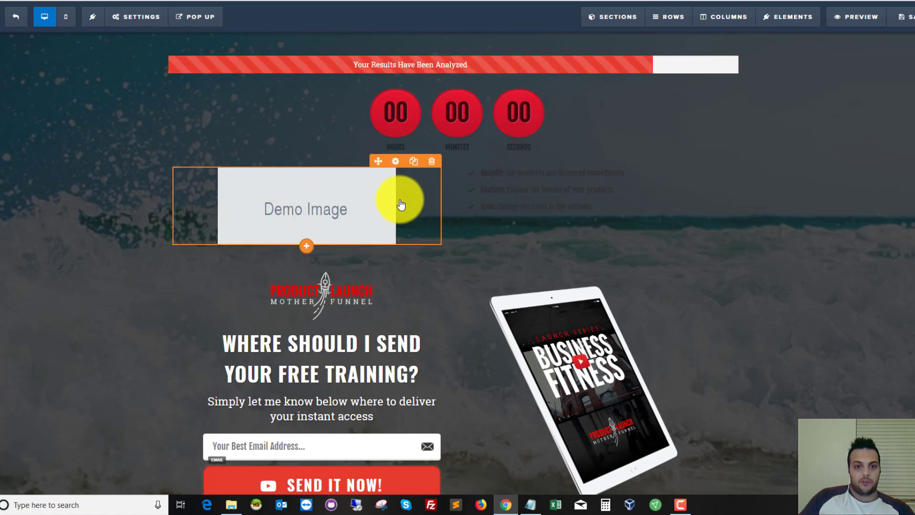
Step: Browse the available image sources and replace the demo image with the library photo of the suited man beside the orange car
{"action": "left_click", "coordinate": [395, 163]}
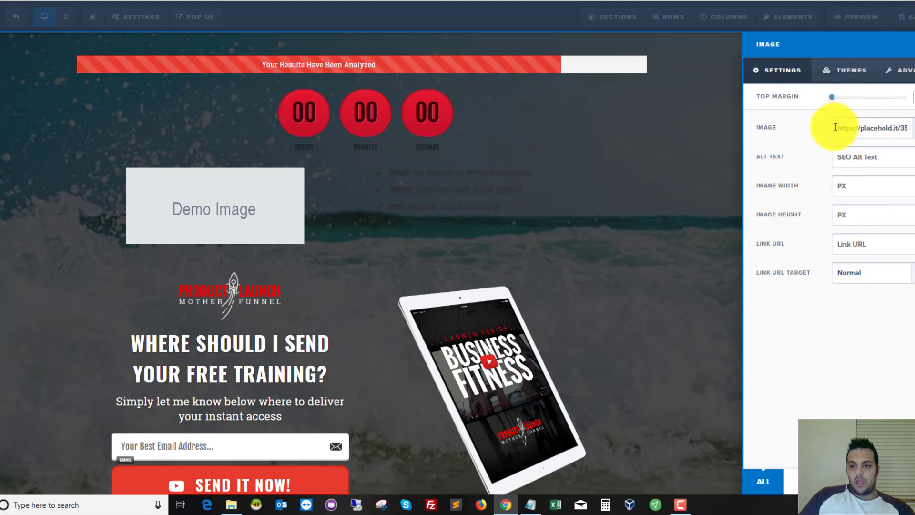
{"action": "left_click_drag", "start_coordinate": [834, 127], "coordinate": [896, 128]}
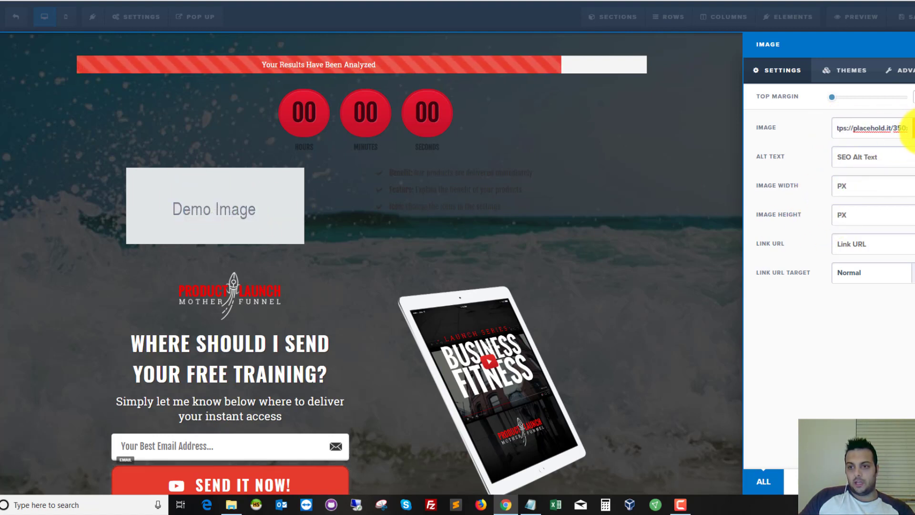
{"action": "left_click", "coordinate": [909, 130]}
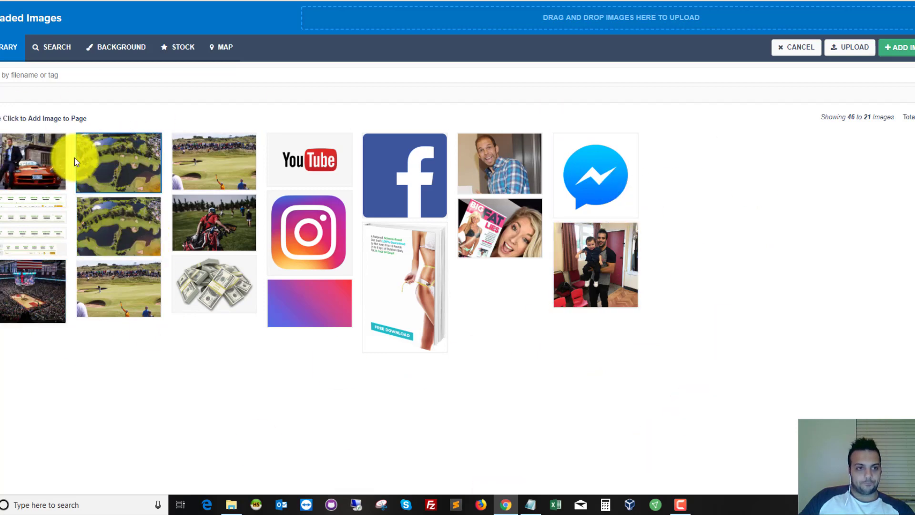
{"action": "left_click", "coordinate": [65, 55]}
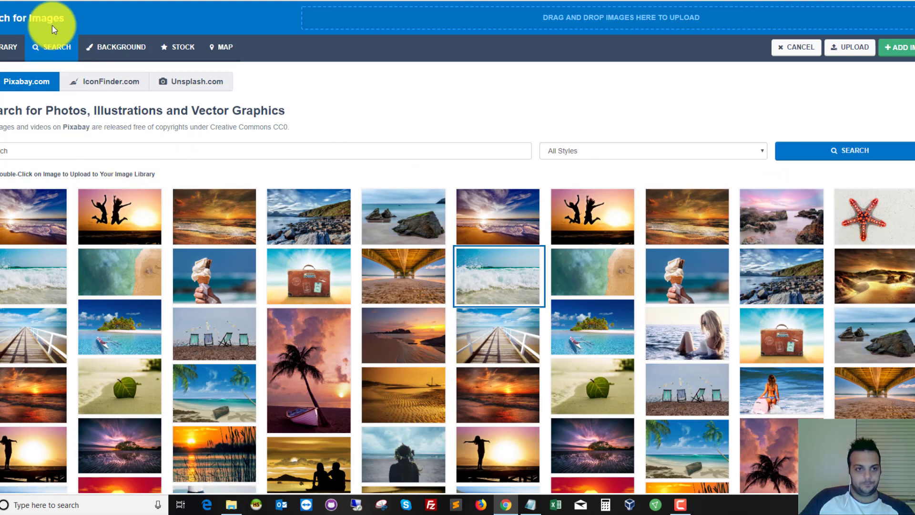
{"action": "left_click", "coordinate": [107, 49]}
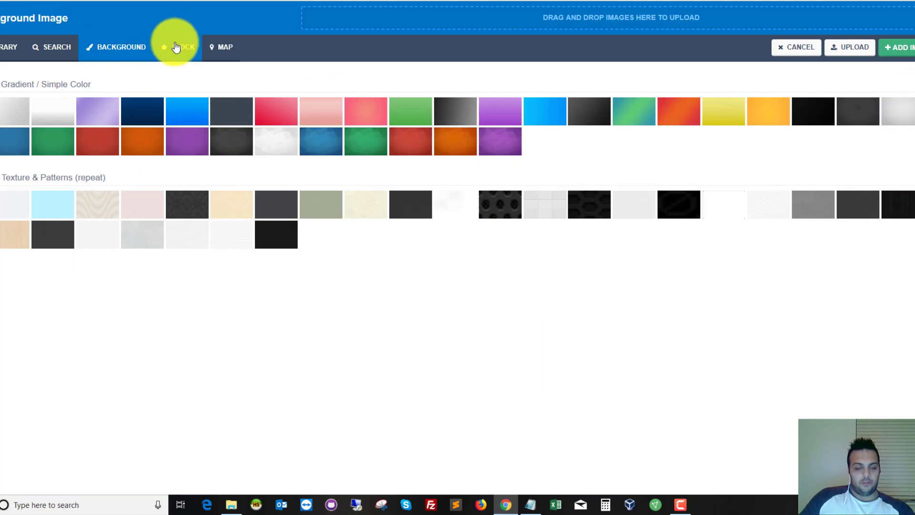
{"action": "left_click", "coordinate": [176, 45]}
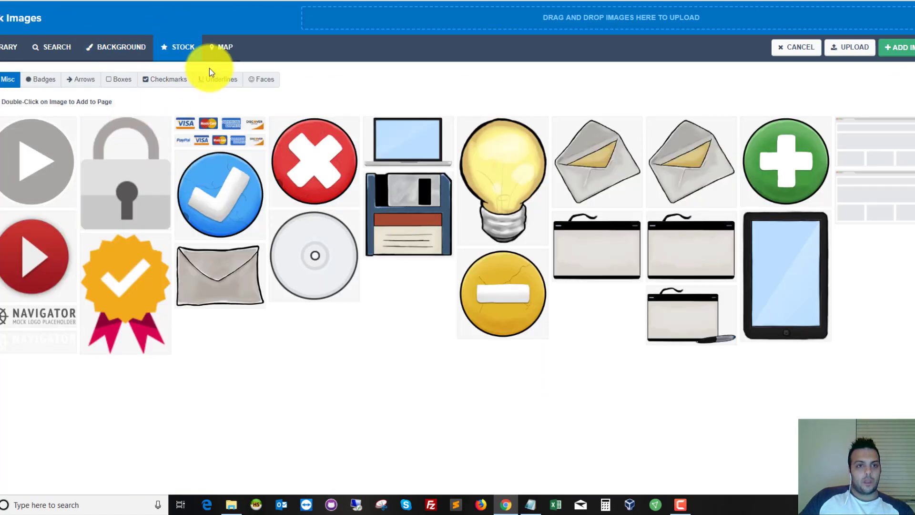
{"action": "left_click", "coordinate": [229, 48]}
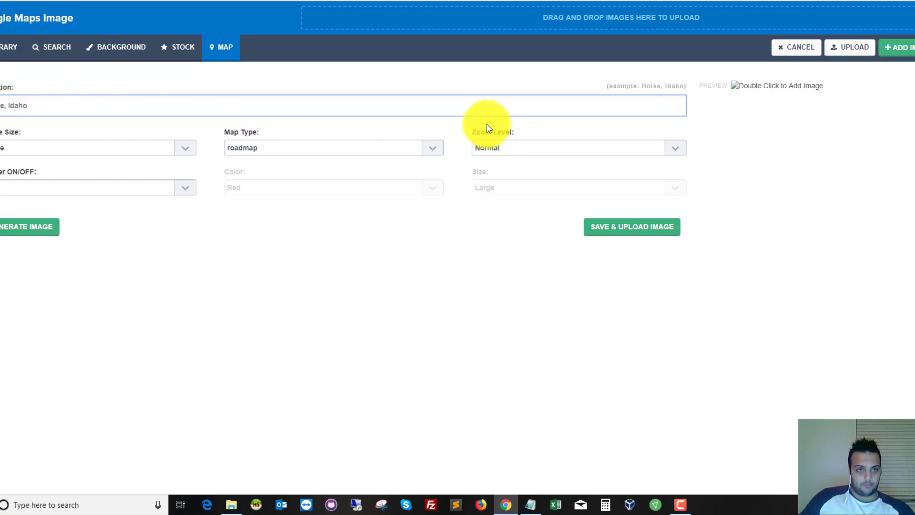
{"action": "left_click", "coordinate": [19, 50]}
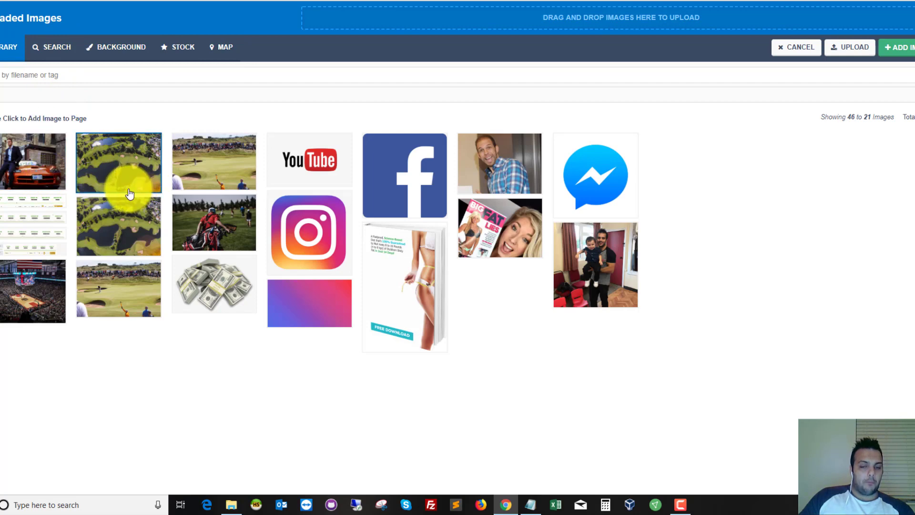
{"action": "left_click", "coordinate": [50, 155]}
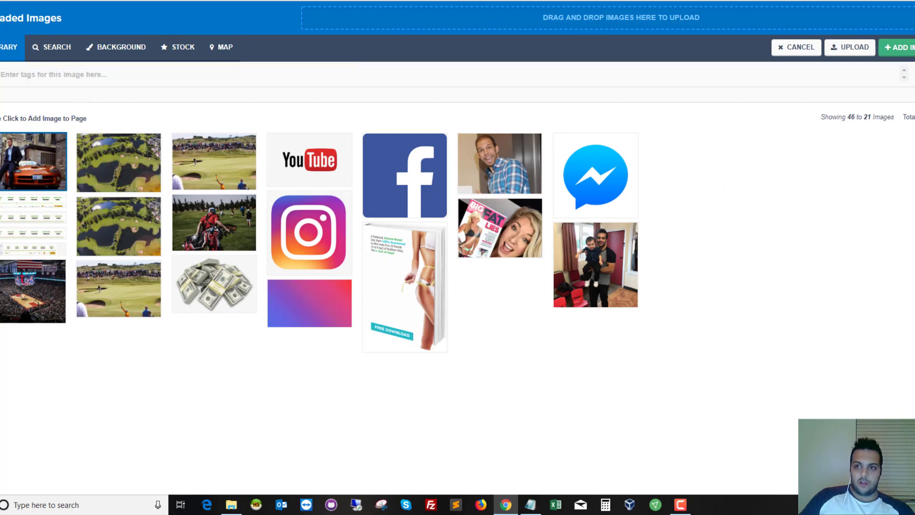
{"action": "left_click", "coordinate": [911, 48]}
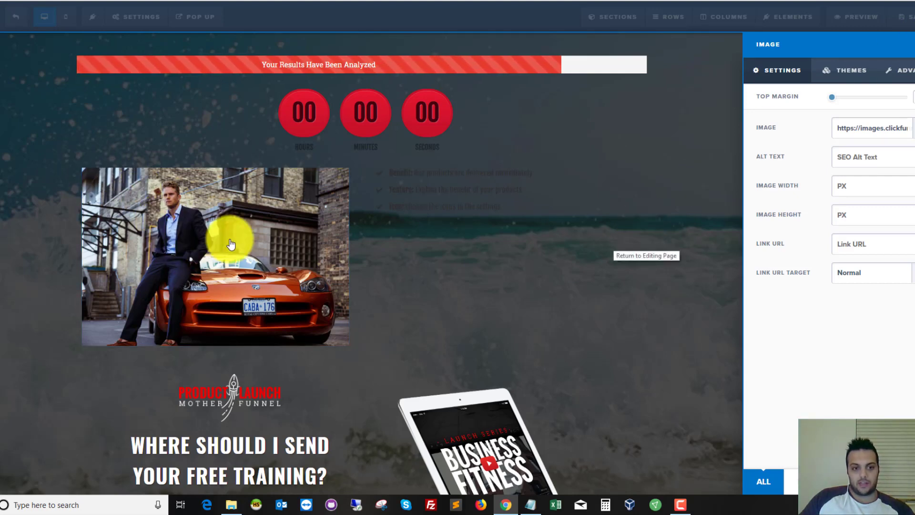
{"action": "left_click", "coordinate": [414, 299]}
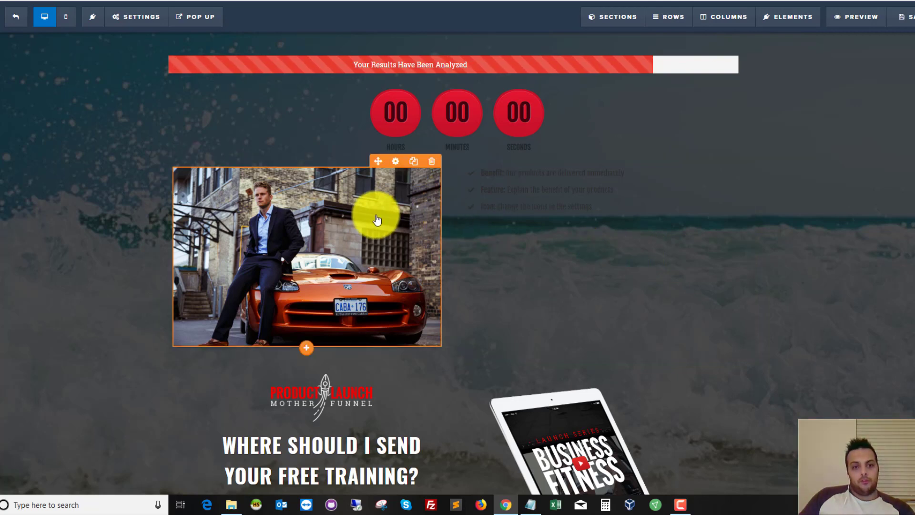
Step: Try an image theme with a drop shadow along the lower edge on the car photo
{"action": "left_click", "coordinate": [395, 161]}
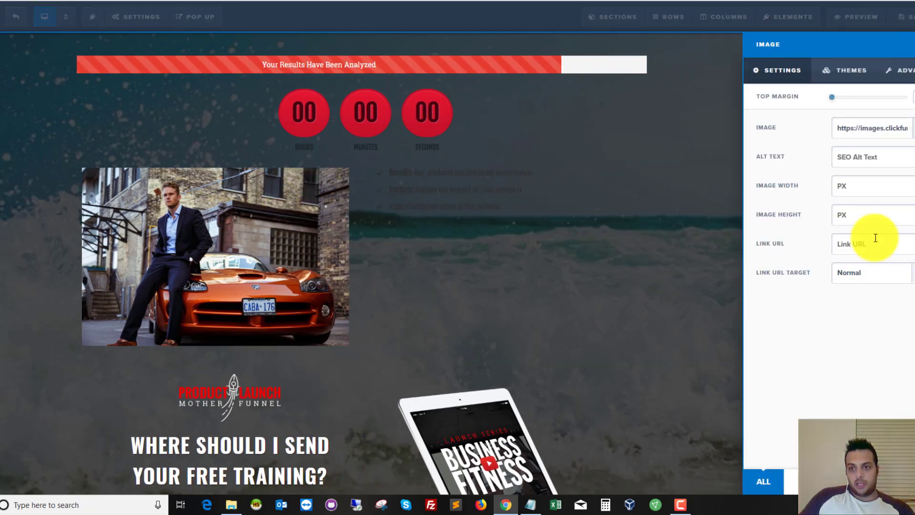
{"action": "left_click", "coordinate": [853, 70]}
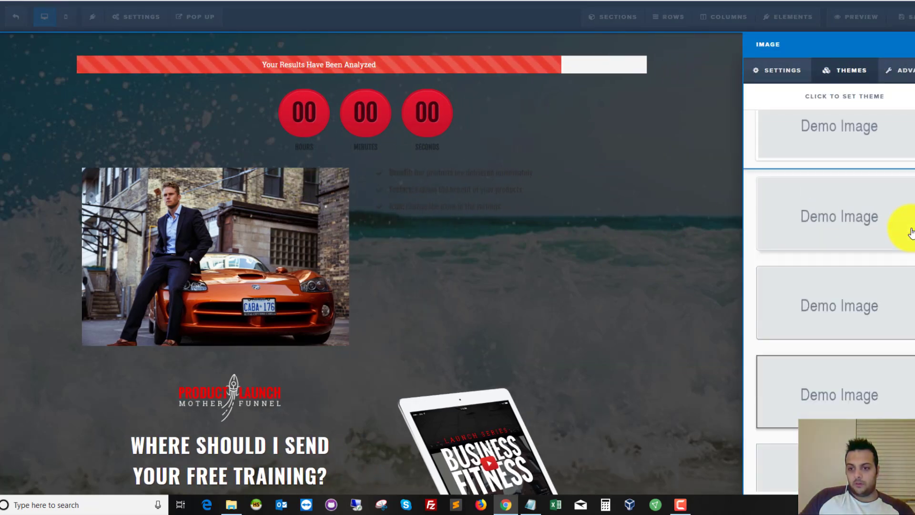
{"action": "scroll", "coordinate": [872, 209], "scroll_direction": "down", "scroll_amount": 4}
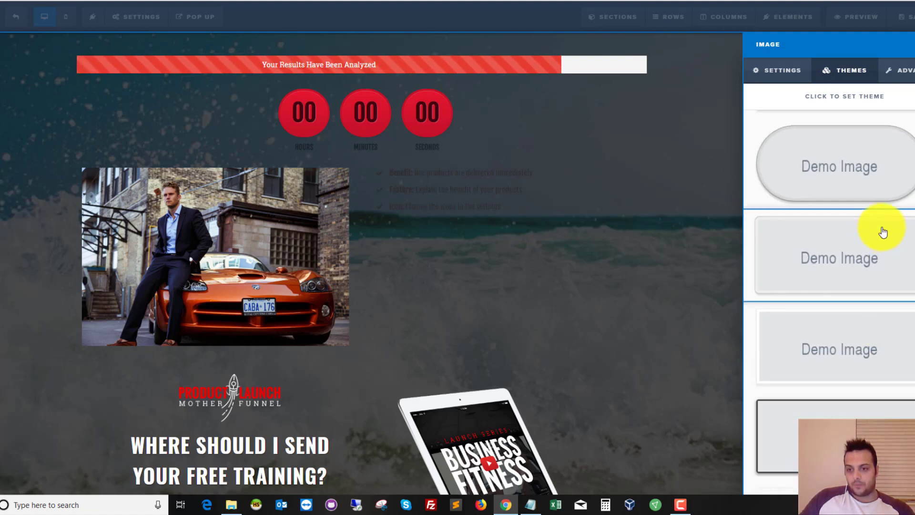
{"action": "scroll", "coordinate": [849, 199], "scroll_direction": "down", "scroll_amount": 6}
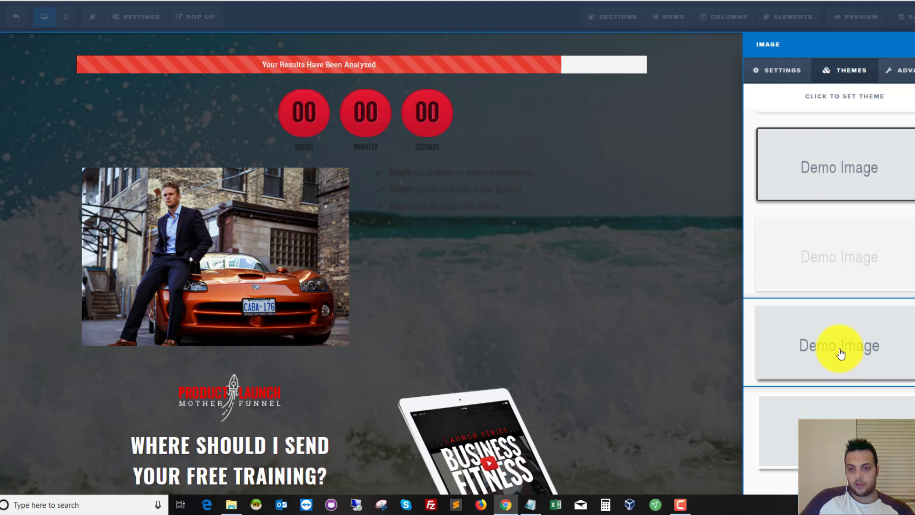
{"action": "left_click", "coordinate": [850, 352]}
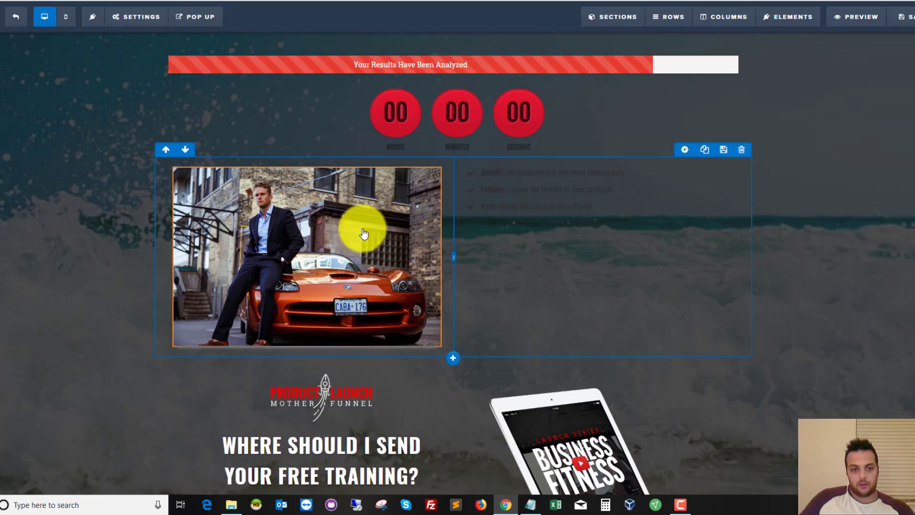
Step: Apply the rectangular image theme with a thin grey border to the car photo
{"action": "left_click", "coordinate": [399, 186]}
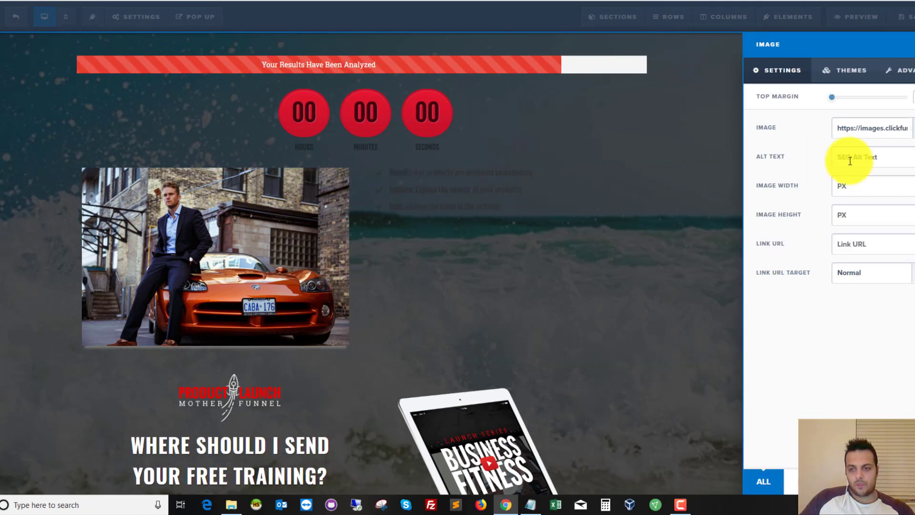
{"action": "left_click", "coordinate": [844, 70]}
{"action": "scroll", "coordinate": [838, 245], "scroll_direction": "down", "scroll_amount": 3}
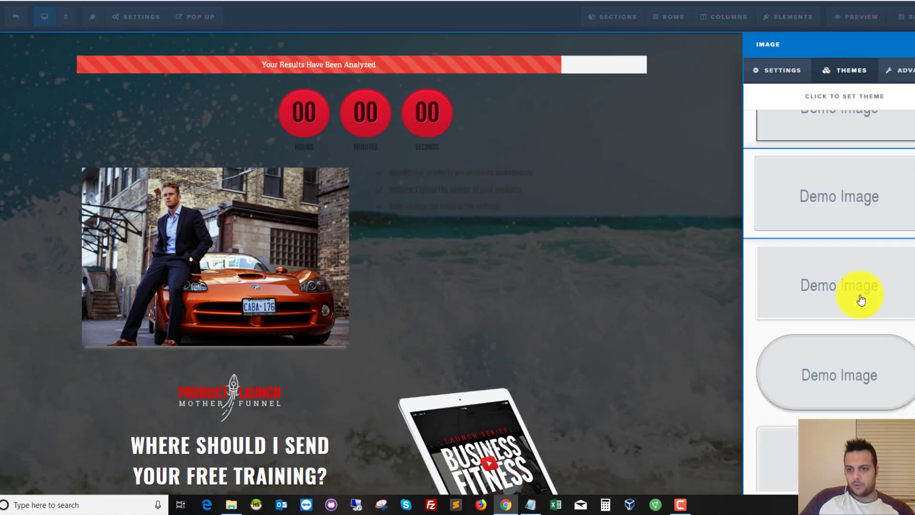
{"action": "scroll", "coordinate": [858, 298], "scroll_direction": "up", "scroll_amount": 1}
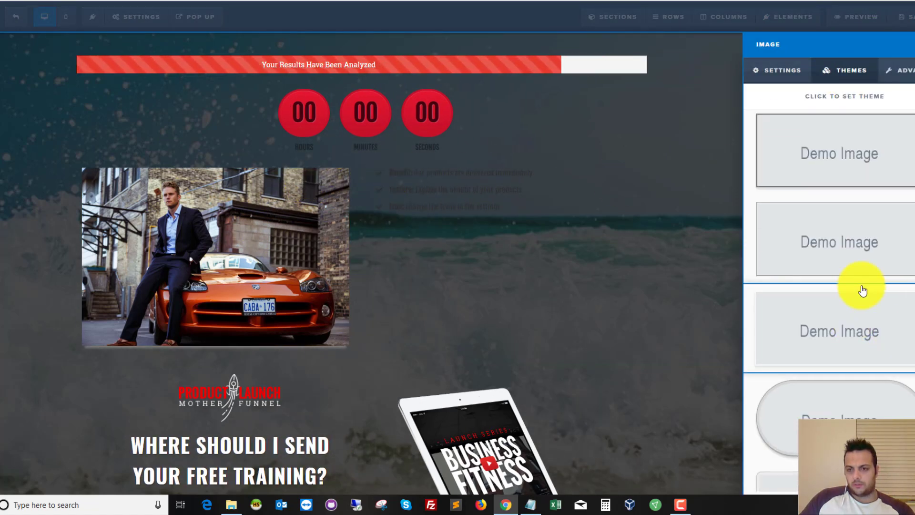
{"action": "left_click", "coordinate": [857, 143]}
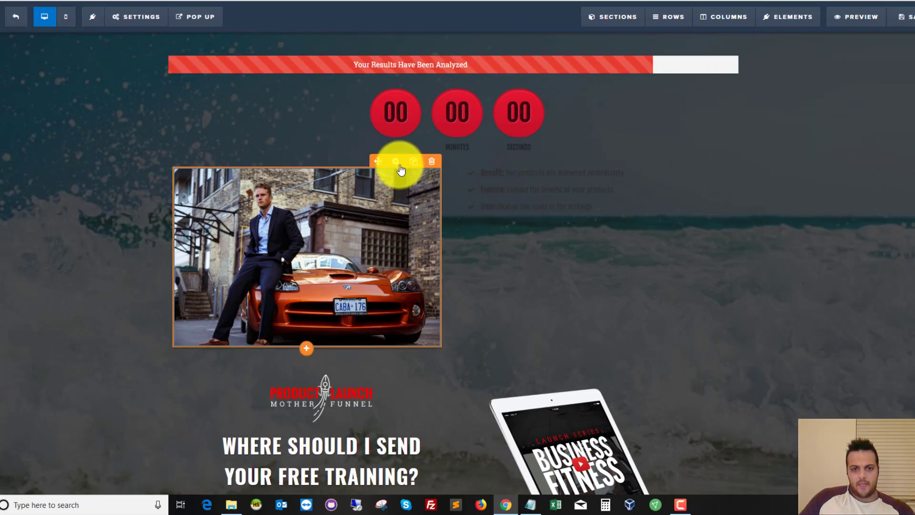
Step: In the car photo's advanced styles, check the alignment options, then set the radius to Round Corners and the shadow to Dark Shadow
{"action": "left_click", "coordinate": [398, 163]}
{"action": "left_click", "coordinate": [908, 71]}
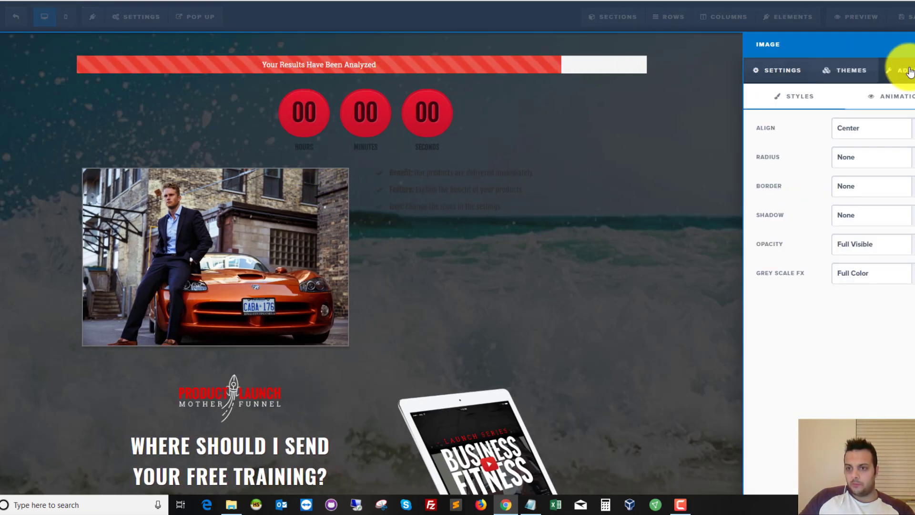
{"action": "left_click", "coordinate": [884, 133]}
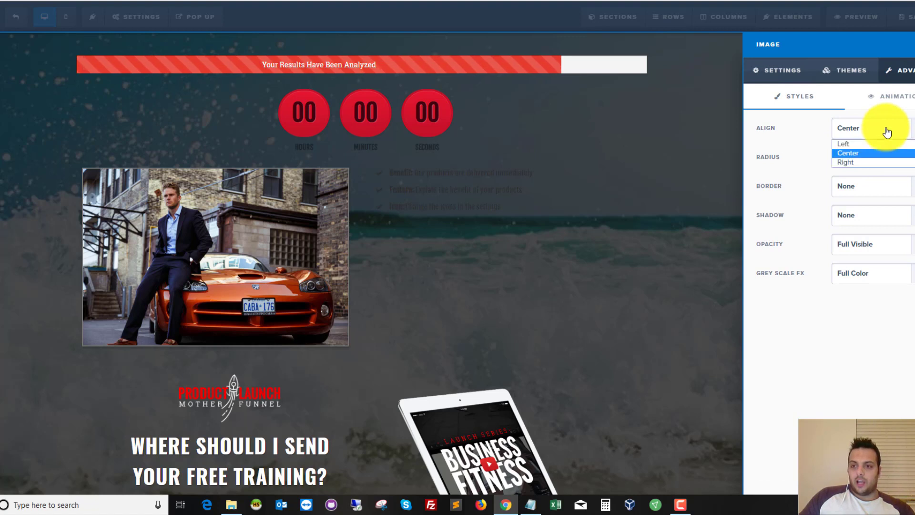
{"action": "left_click", "coordinate": [888, 132]}
{"action": "left_click", "coordinate": [887, 133]}
{"action": "left_click", "coordinate": [887, 133]}
{"action": "left_click", "coordinate": [883, 158]}
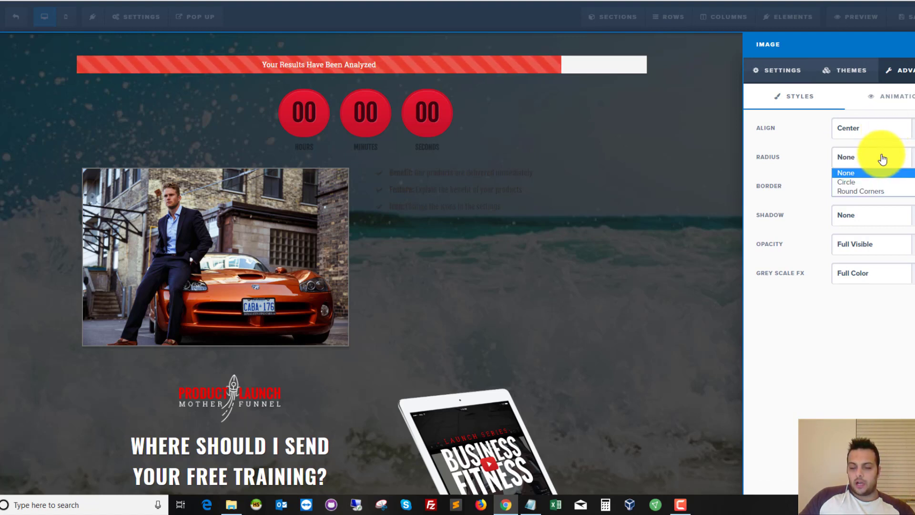
{"action": "left_click", "coordinate": [883, 158]}
{"action": "left_click", "coordinate": [884, 157]}
{"action": "left_click", "coordinate": [875, 192]}
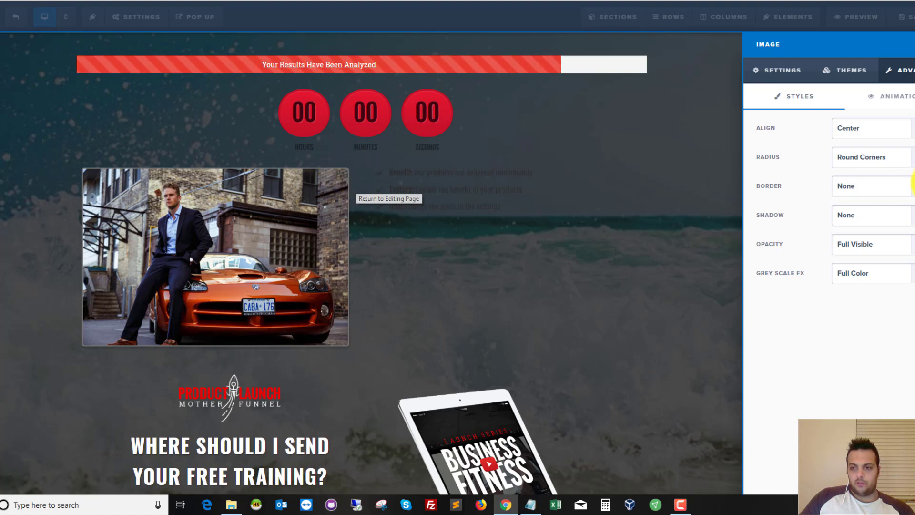
{"action": "left_click", "coordinate": [899, 218]}
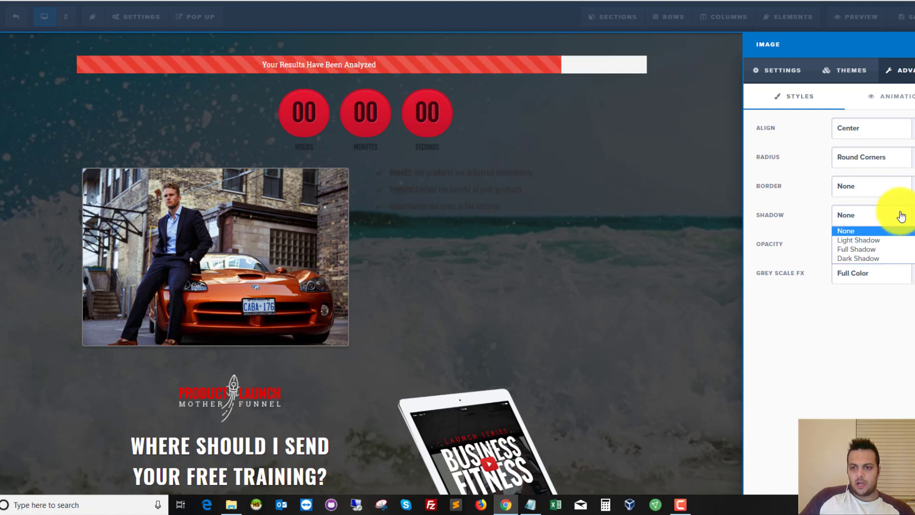
{"action": "left_click", "coordinate": [873, 259]}
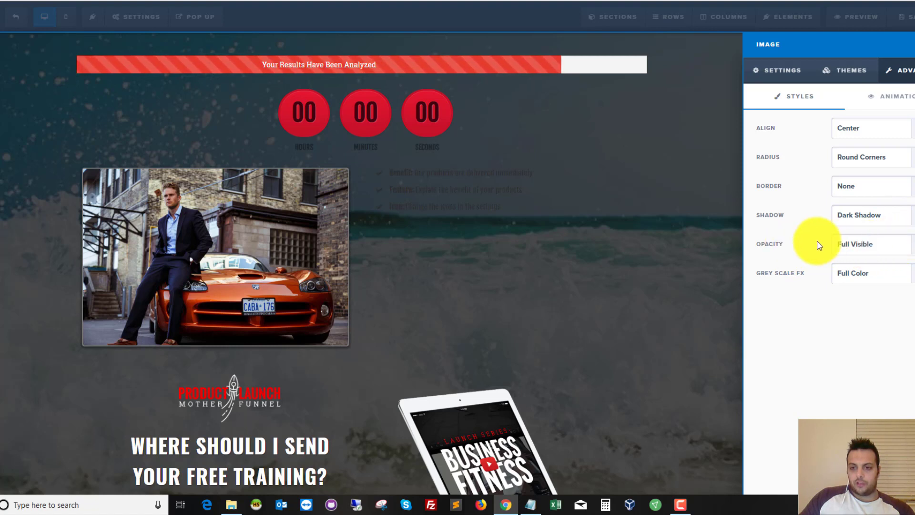
Step: Check the car photo's timed delay and animation options, and return to its general settings
{"action": "left_click", "coordinate": [886, 103]}
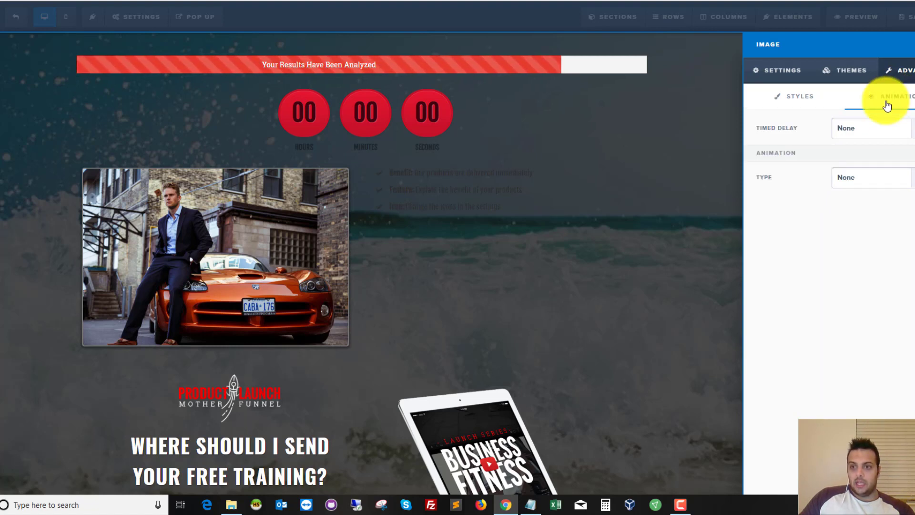
{"action": "left_click", "coordinate": [882, 130]}
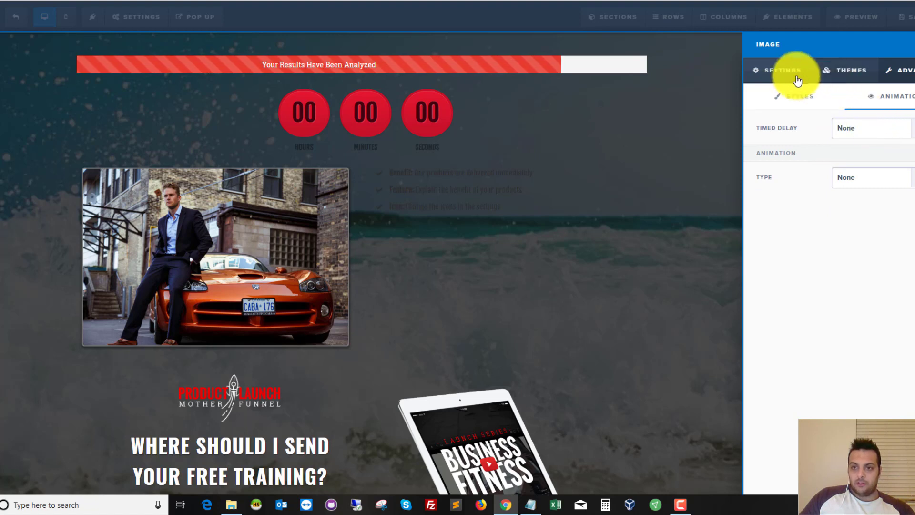
{"action": "left_click", "coordinate": [782, 70]}
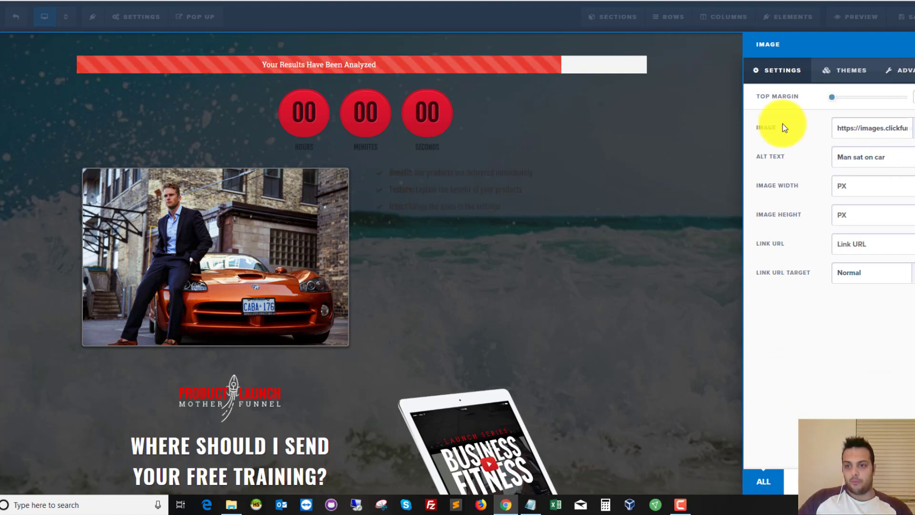
Step: Try sizing the car photo to 250 px wide and 250 px high
{"action": "left_click", "coordinate": [860, 188]}
{"action": "type", "text": "250"}
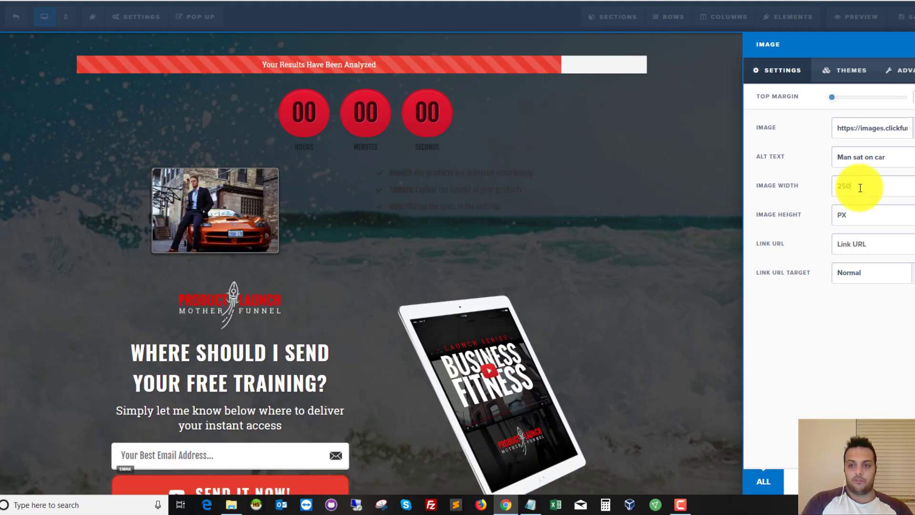
{"action": "left_click", "coordinate": [857, 218]}
{"action": "type", "text": "250"}
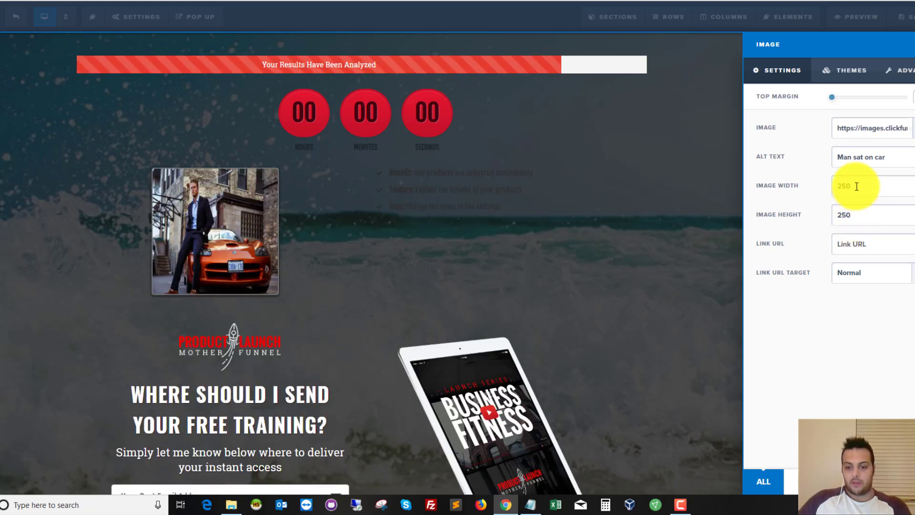
Step: Clear the custom width and height so the car photo uses its default size
{"action": "key", "text": "BackSpace"}
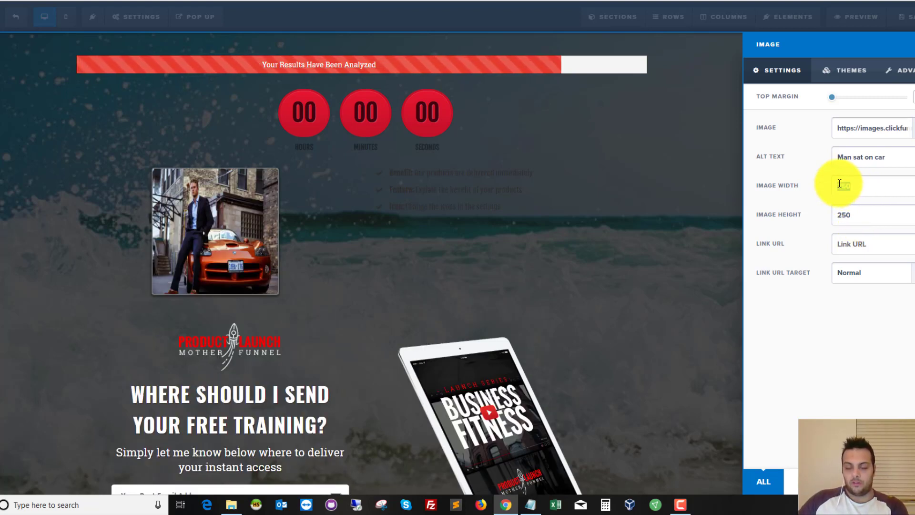
{"action": "double_click", "coordinate": [856, 207]}
{"action": "key", "text": "BackSpace"}
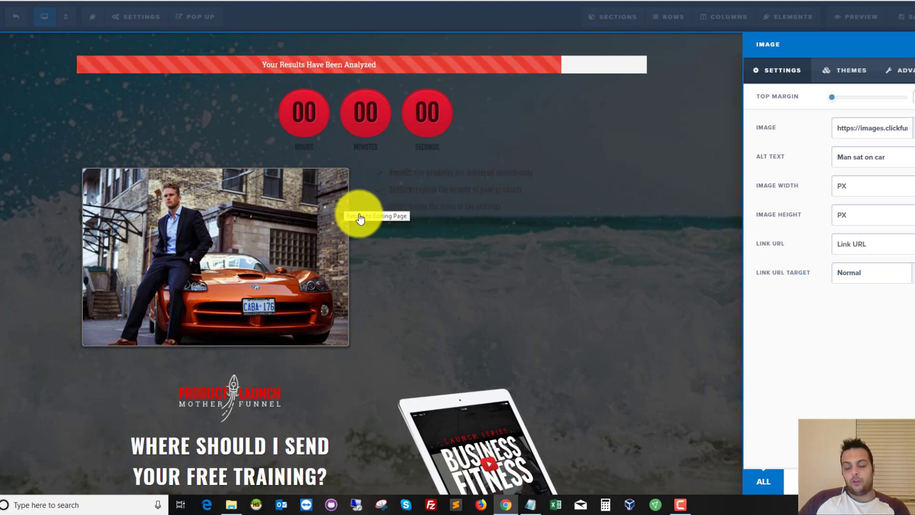
Step: Set the car photo's link URL to # and return to the page
{"action": "left_click", "coordinate": [864, 247]}
{"action": "type", "text": "#"}
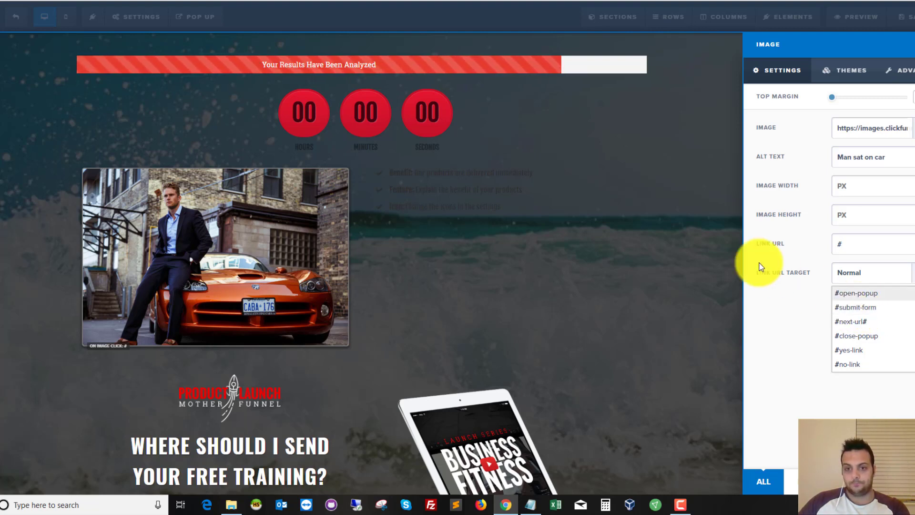
{"action": "left_click", "coordinate": [696, 221]}
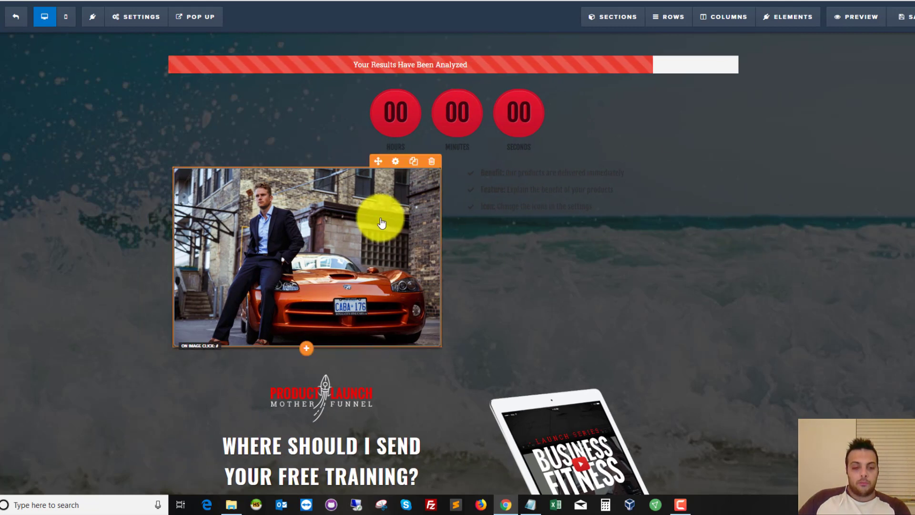
Step: Open the image picker for the car photo and examine the stock badges and the arrows in different colours
{"action": "left_click", "coordinate": [395, 162]}
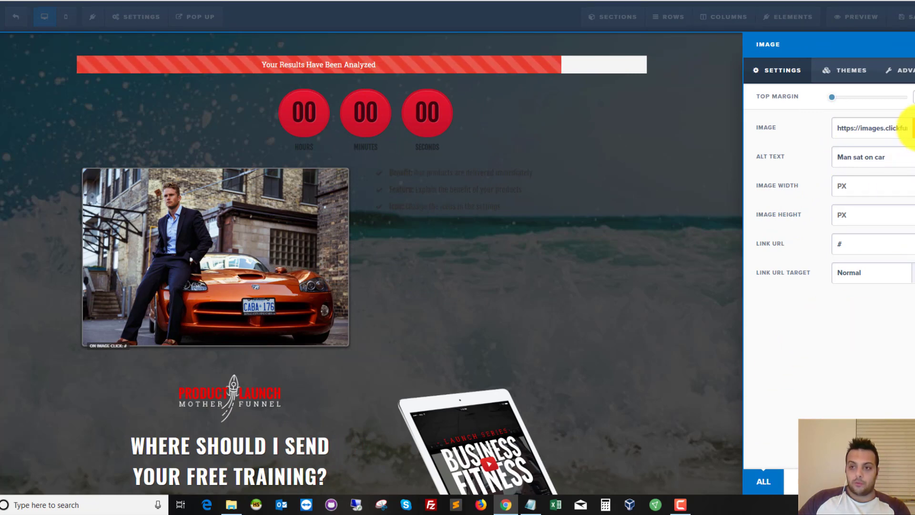
{"action": "left_click", "coordinate": [908, 128]}
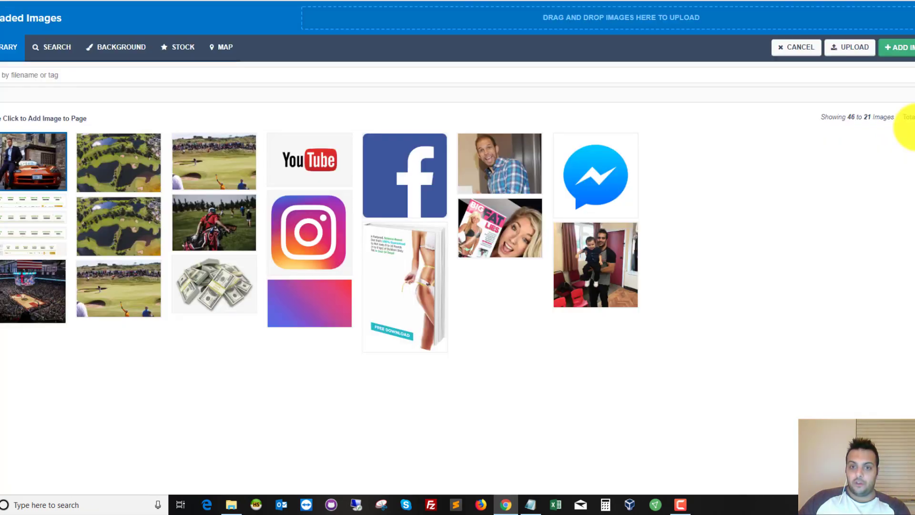
{"action": "left_click", "coordinate": [179, 50]}
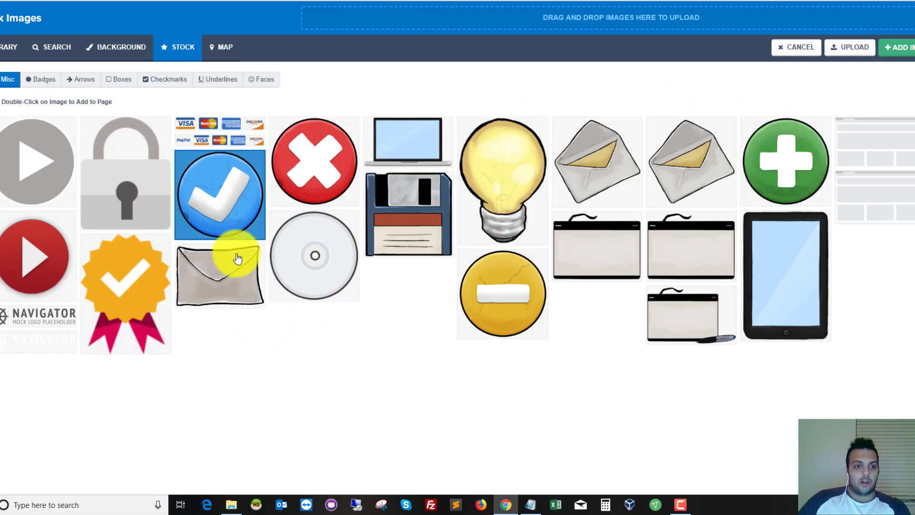
{"action": "left_click", "coordinate": [43, 80]}
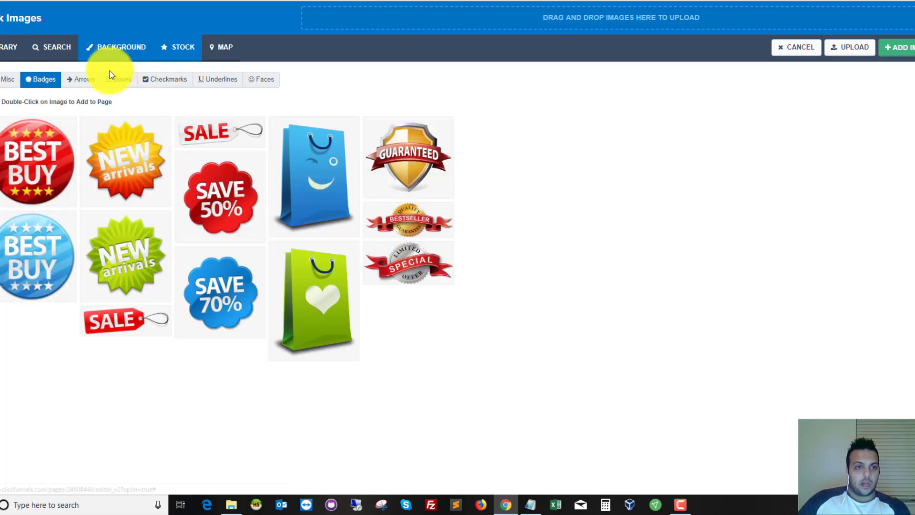
{"action": "left_click", "coordinate": [88, 79]}
{"action": "left_click", "coordinate": [69, 123]}
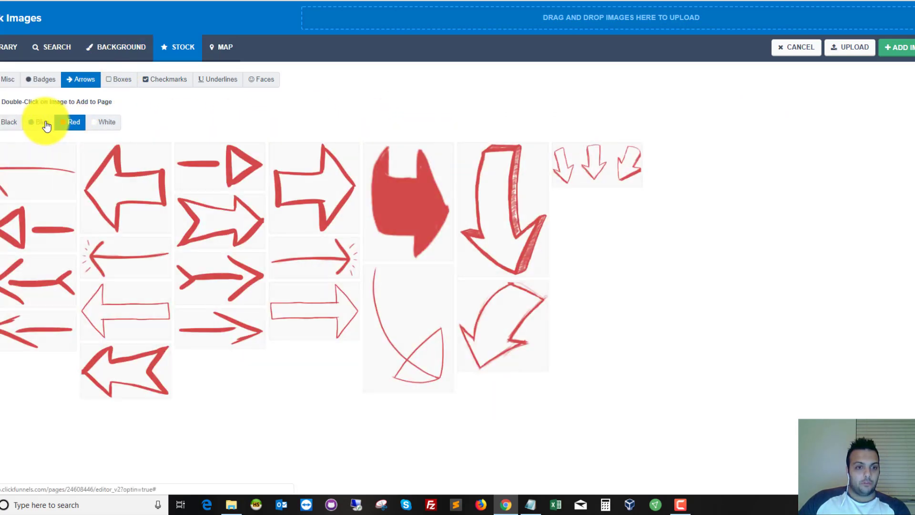
{"action": "left_click", "coordinate": [46, 123]}
{"action": "left_click", "coordinate": [69, 122]}
Step: Examine the stock boxes, checkmarks and underlines in their red variants
{"action": "left_click", "coordinate": [120, 81]}
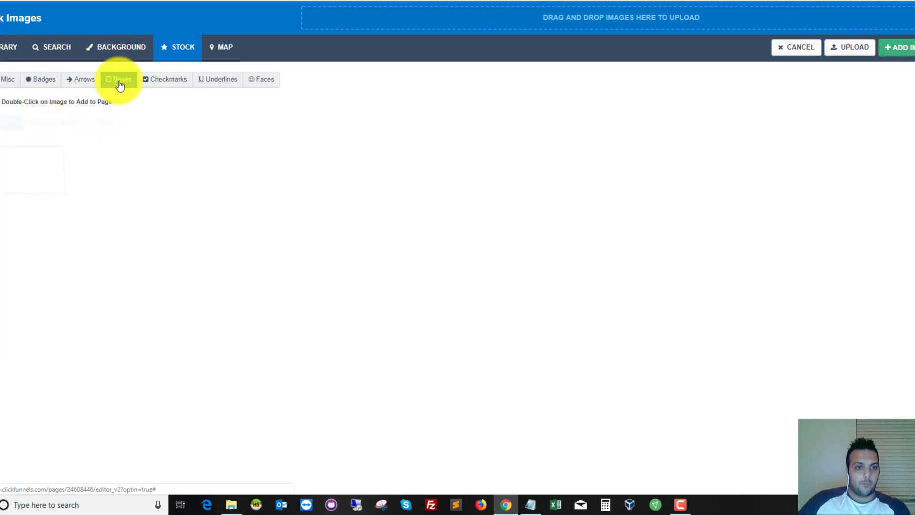
{"action": "left_click", "coordinate": [74, 122]}
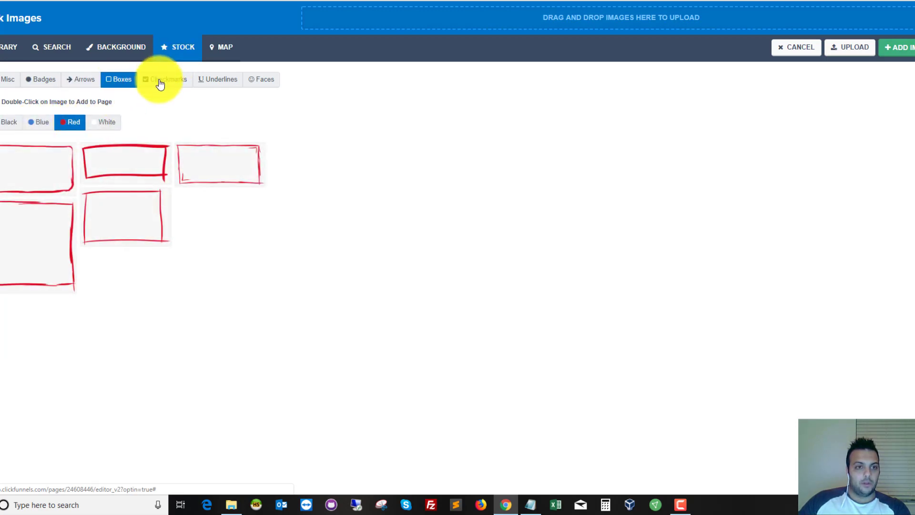
{"action": "left_click", "coordinate": [160, 81]}
{"action": "left_click", "coordinate": [69, 122]}
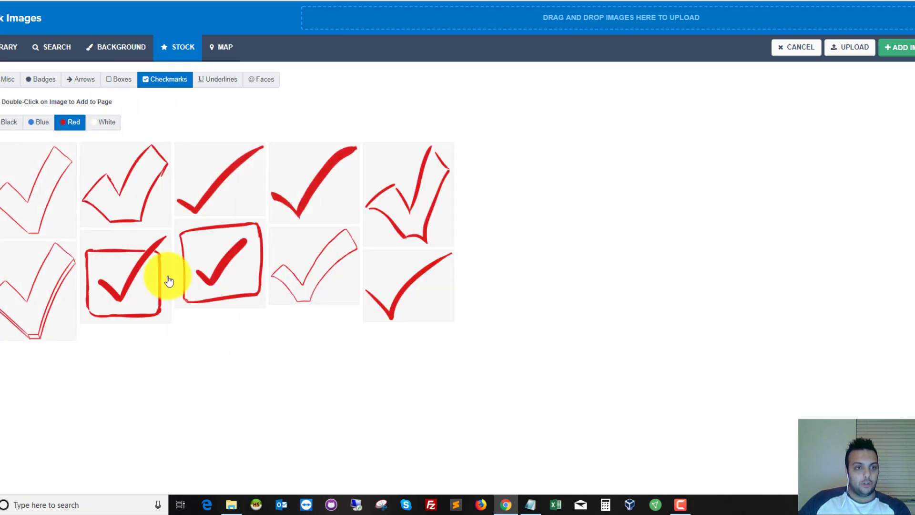
{"action": "left_click", "coordinate": [226, 84]}
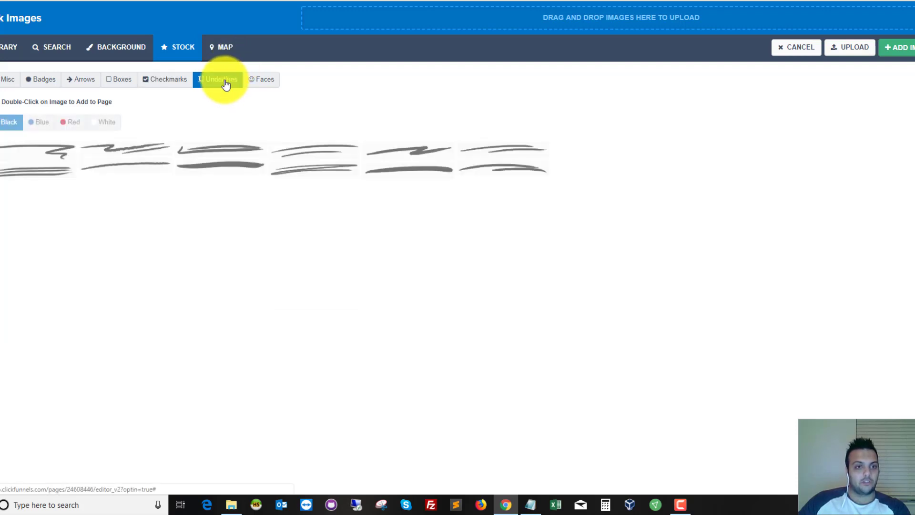
{"action": "left_click", "coordinate": [74, 123]}
{"action": "left_click", "coordinate": [34, 122]}
{"action": "left_click", "coordinate": [67, 124]}
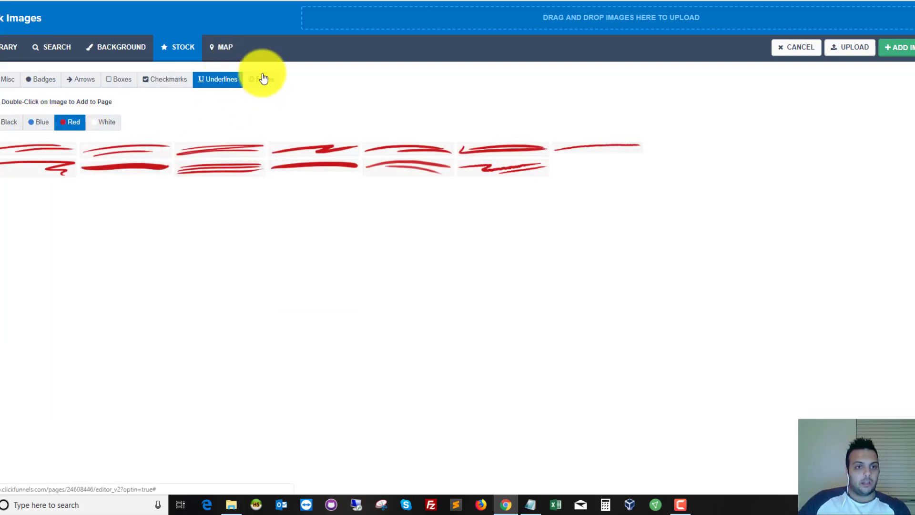
Step: Examine the stock faces in the Smiley, Black, Blue and Red variants
{"action": "left_click", "coordinate": [261, 79]}
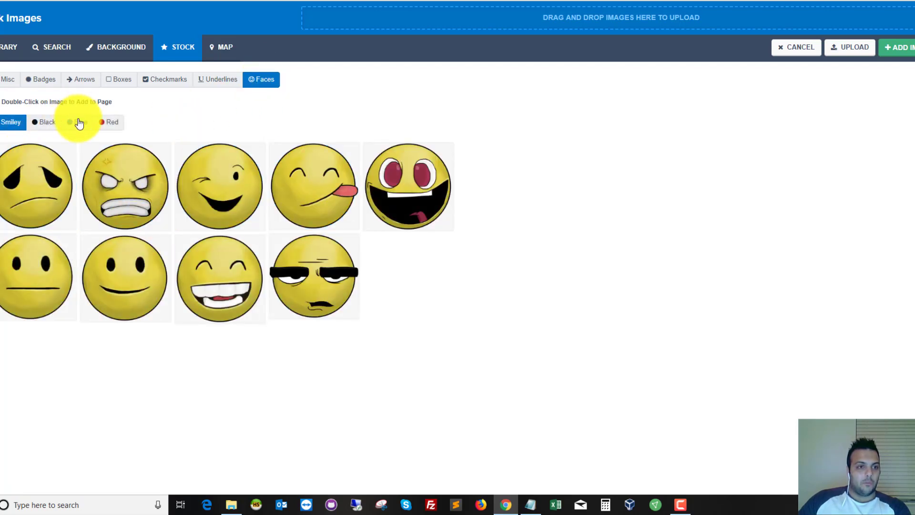
{"action": "left_click", "coordinate": [80, 123]}
{"action": "left_click", "coordinate": [108, 122]}
{"action": "left_click", "coordinate": [86, 123]}
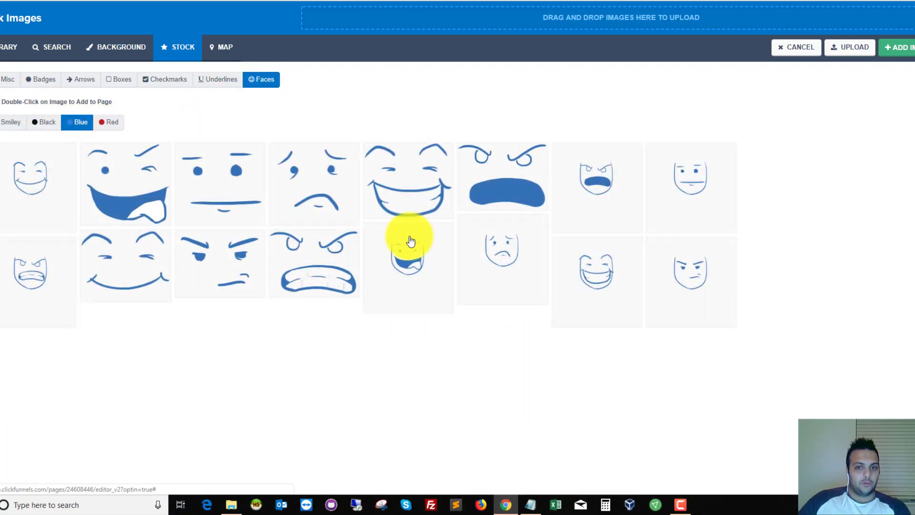
{"action": "left_click", "coordinate": [37, 122]}
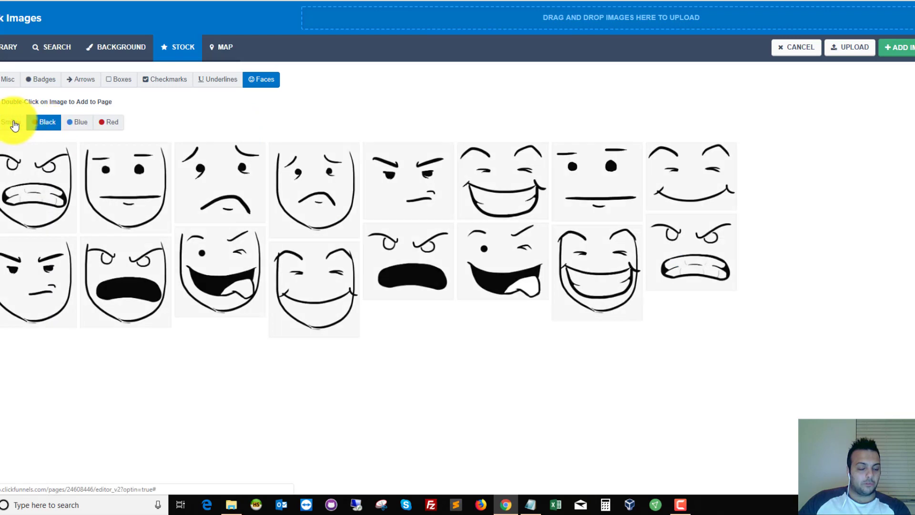
{"action": "left_click", "coordinate": [14, 125]}
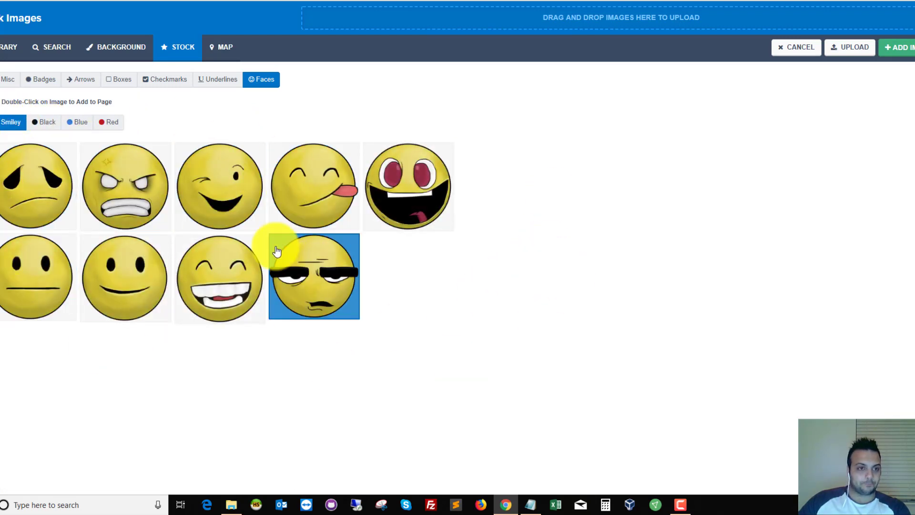
Step: Replace the car photo with the solid red arrow from the stock arrows and return to the page
{"action": "left_click", "coordinate": [85, 80]}
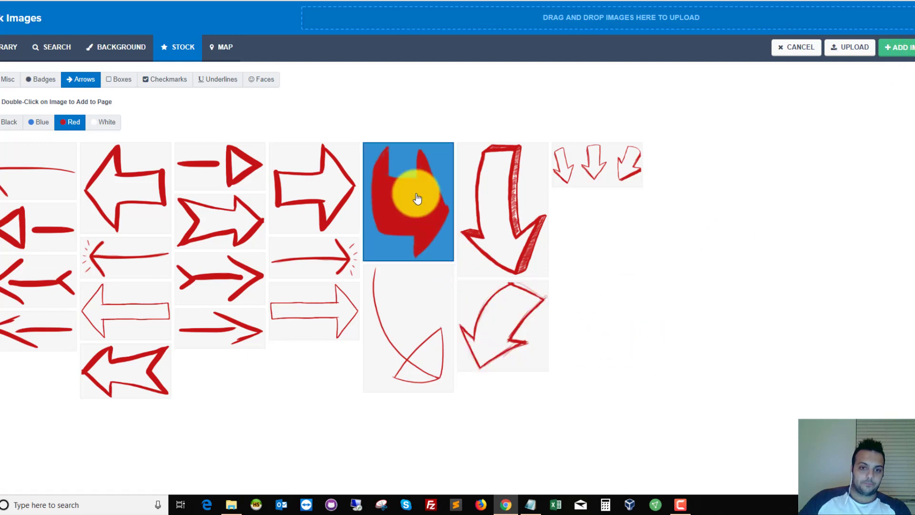
{"action": "left_click", "coordinate": [900, 47]}
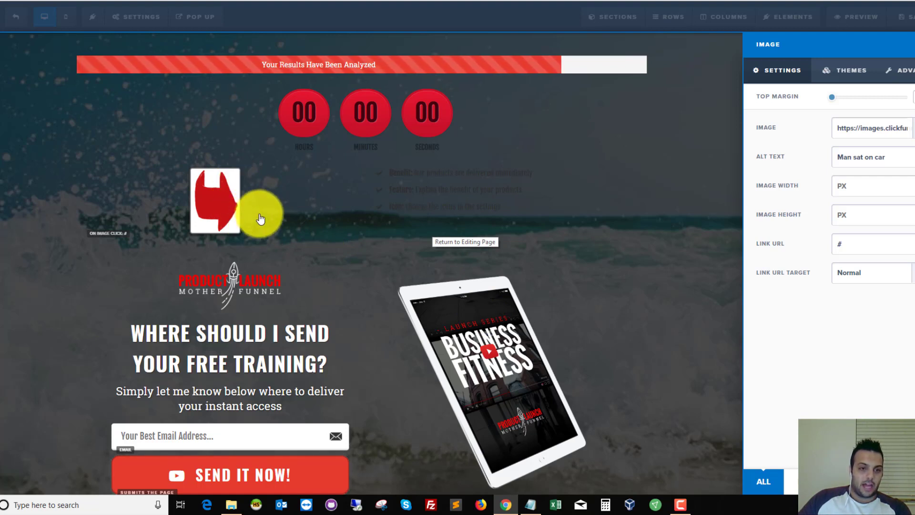
{"action": "left_click", "coordinate": [296, 226]}
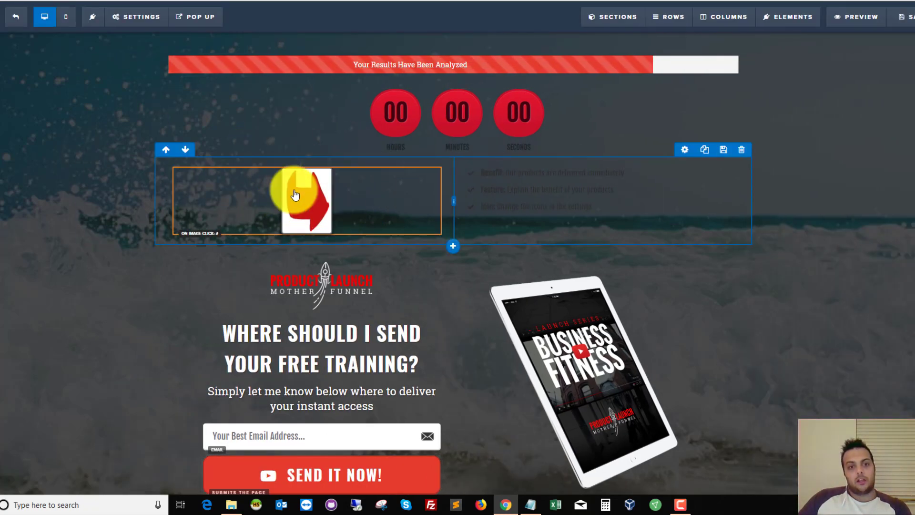
Step: Replace the red arrow image with the basketball arena photo from the image library and return to the page
{"action": "left_click", "coordinate": [312, 195]}
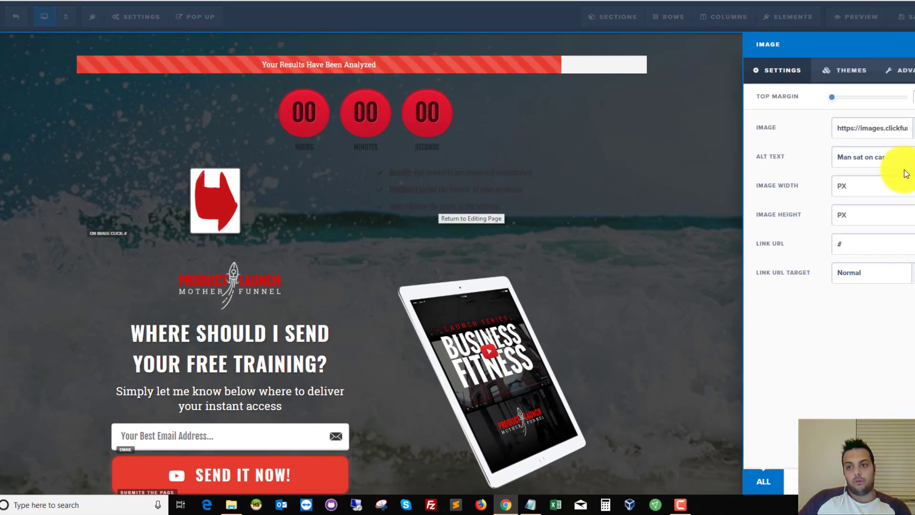
{"action": "left_click", "coordinate": [907, 128]}
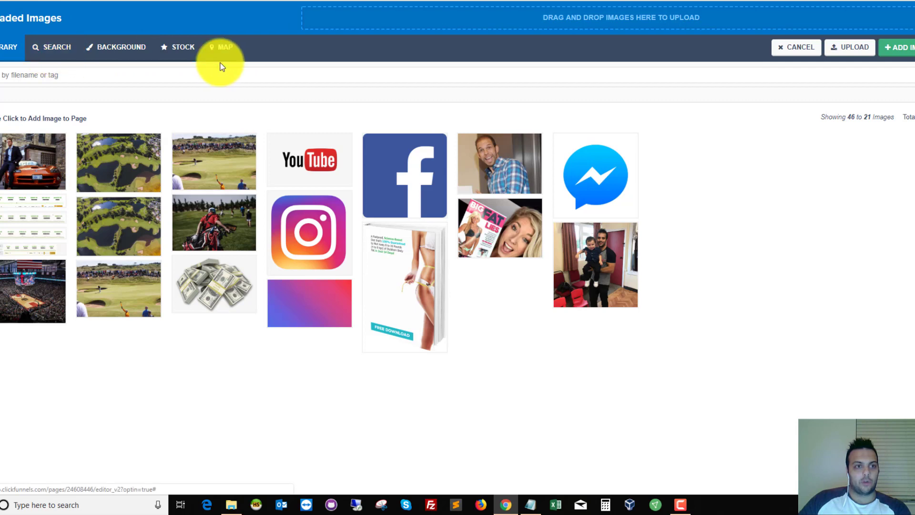
{"action": "left_click", "coordinate": [58, 48]}
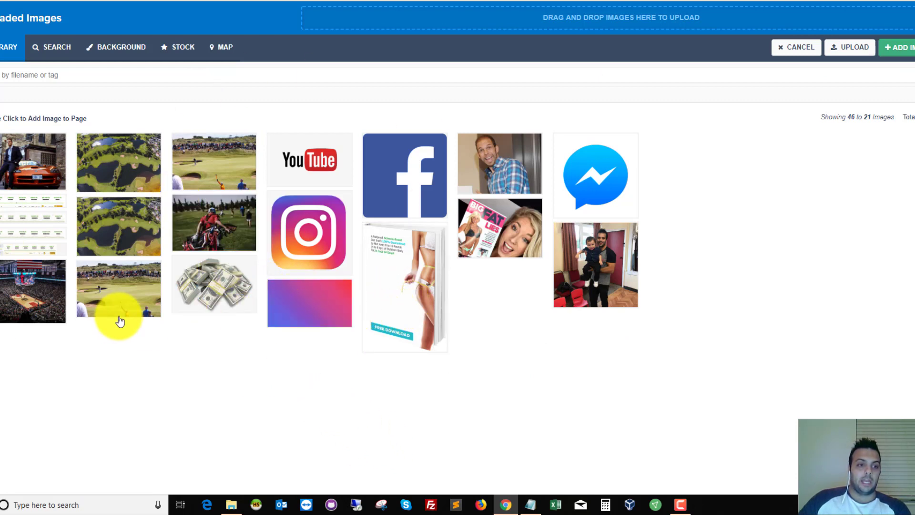
{"action": "left_click", "coordinate": [51, 303]}
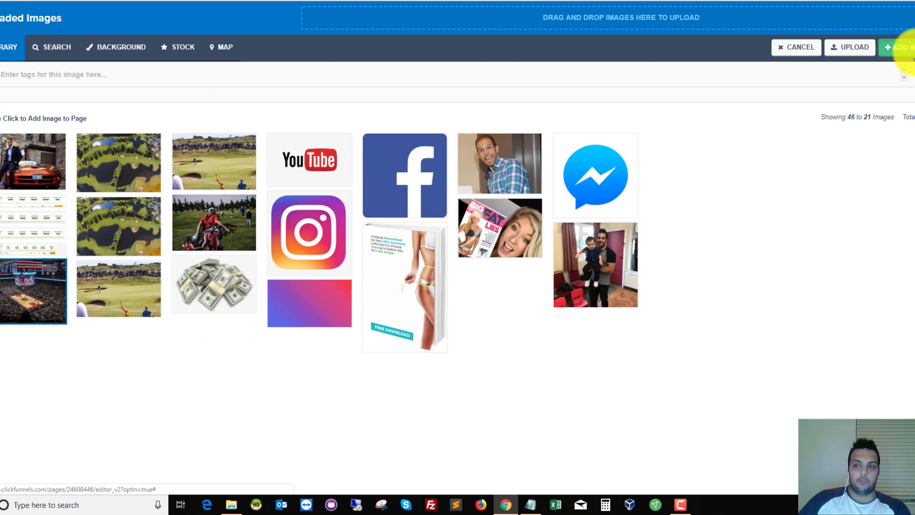
{"action": "left_click", "coordinate": [903, 47]}
{"action": "left_click", "coordinate": [551, 306]}
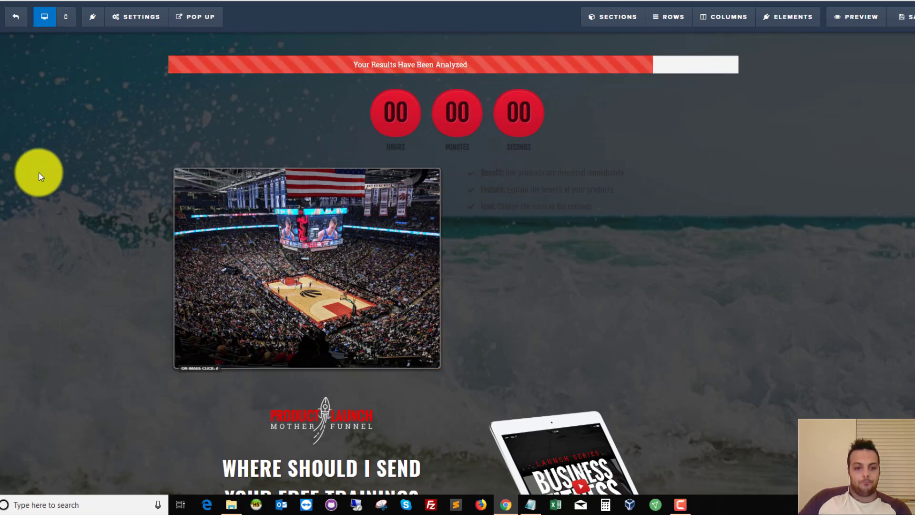
Step: Change the font of the "Where should I send your free training?" headline to Fjalla One
{"action": "scroll", "coordinate": [39, 167], "scroll_direction": "down", "scroll_amount": 3}
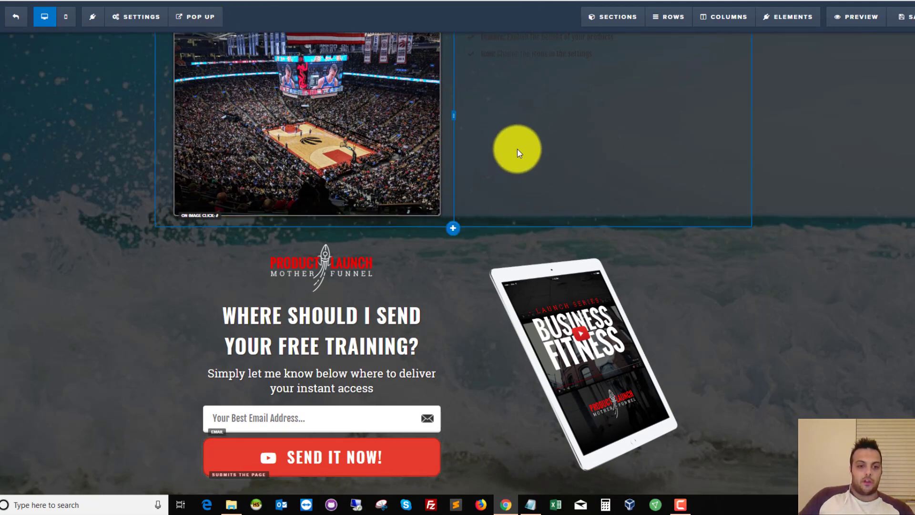
{"action": "scroll", "coordinate": [516, 149], "scroll_direction": "down", "scroll_amount": 3}
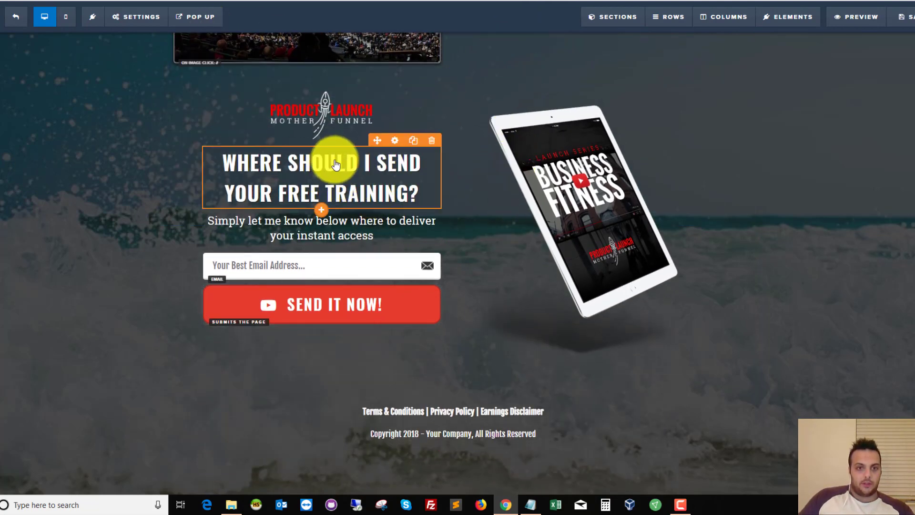
{"action": "left_click", "coordinate": [395, 141]}
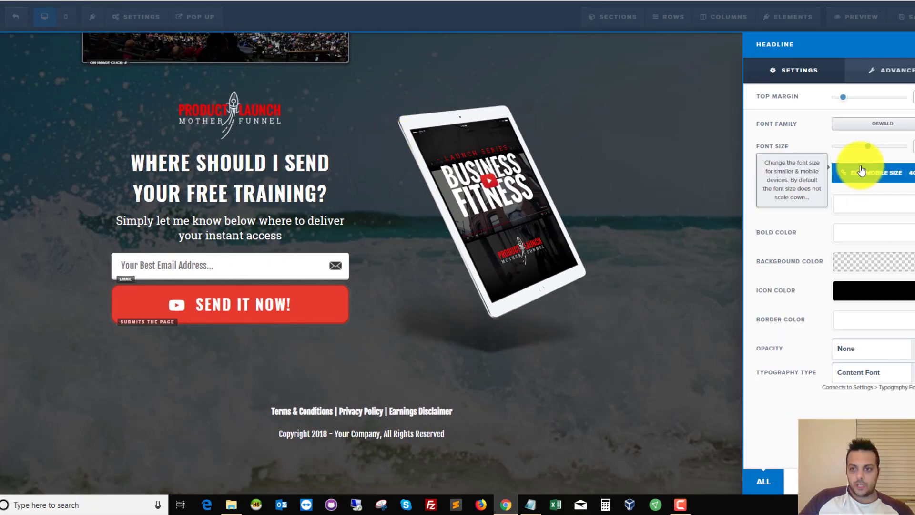
{"action": "left_click", "coordinate": [879, 124]}
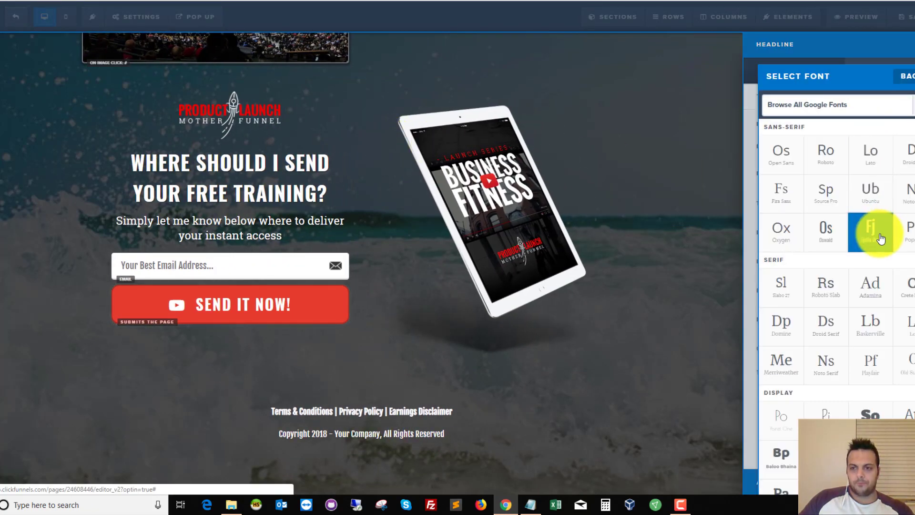
{"action": "left_click", "coordinate": [882, 244]}
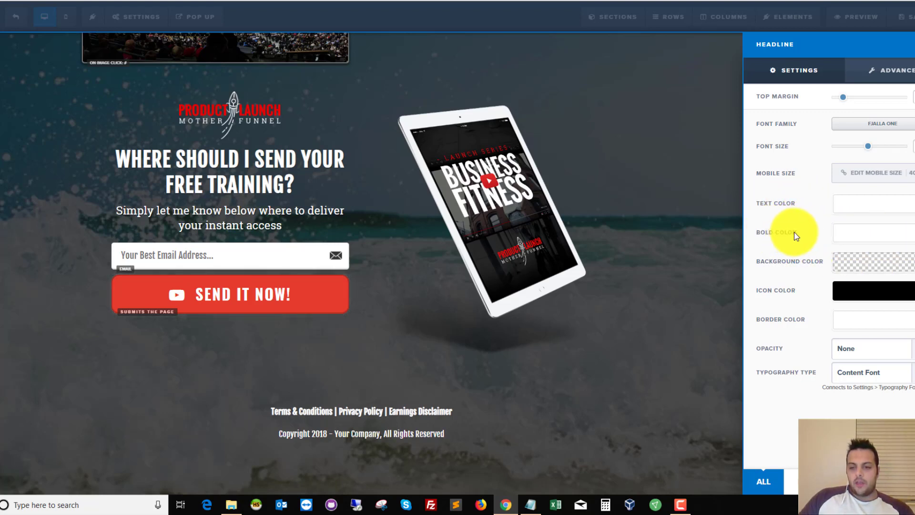
Step: Set the headline's bold color to the recently used red #d80023 and return to the page
{"action": "left_click", "coordinate": [839, 237]}
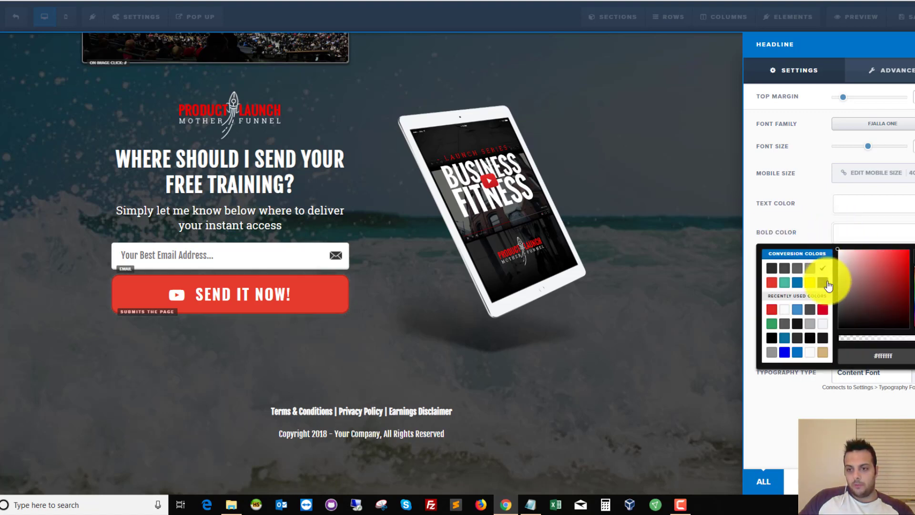
{"action": "left_click", "coordinate": [822, 311]}
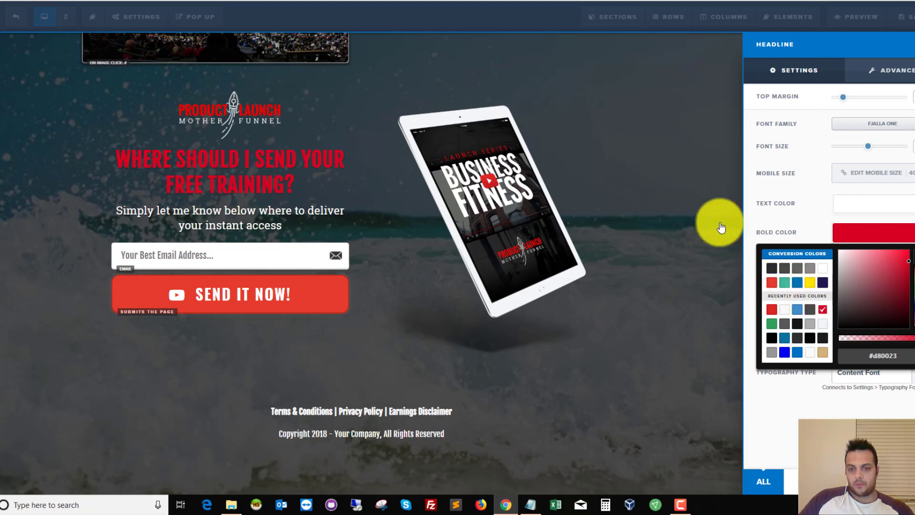
{"action": "left_click", "coordinate": [697, 222]}
{"action": "left_click", "coordinate": [334, 170]}
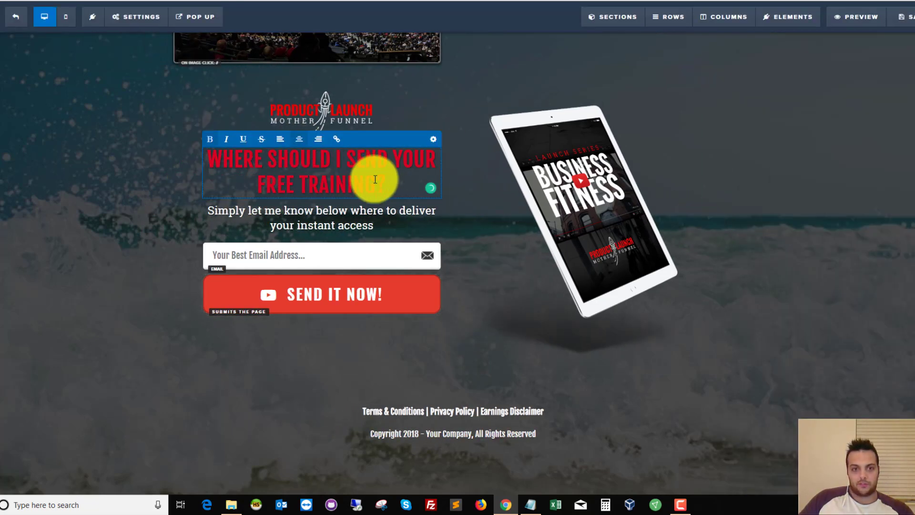
{"action": "left_click", "coordinate": [119, 150]}
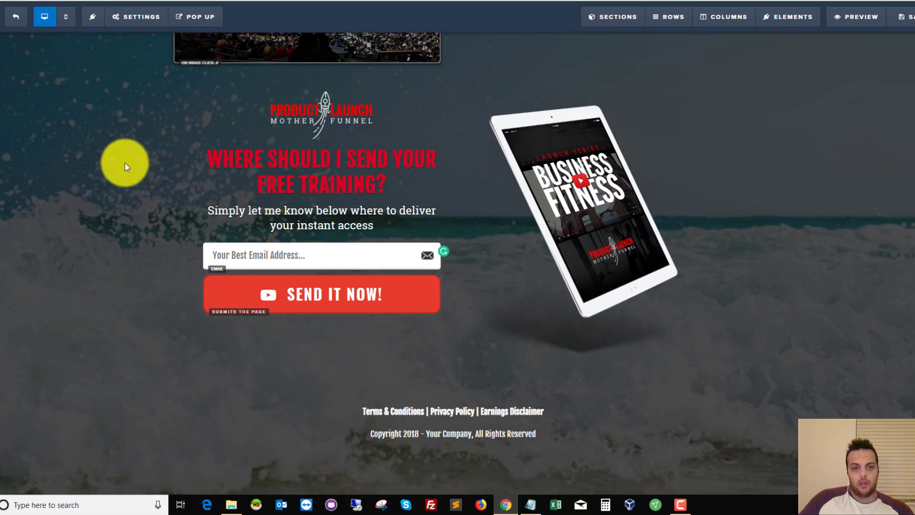
Step: Remove the bold formatting from the entire "Where should I send your free training?" headline
{"action": "scroll", "coordinate": [101, 156], "scroll_direction": "up", "scroll_amount": 1}
{"action": "scroll", "coordinate": [100, 155], "scroll_direction": "up", "scroll_amount": 3}
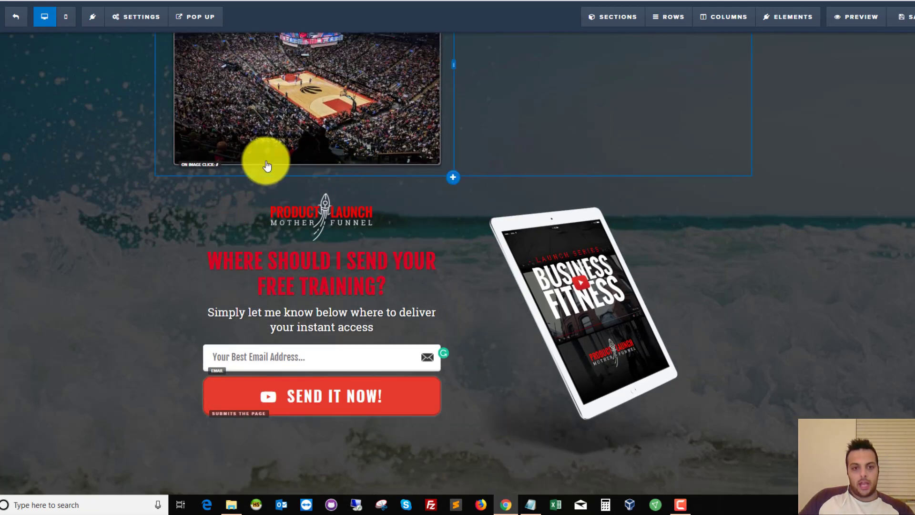
{"action": "left_click", "coordinate": [328, 266]}
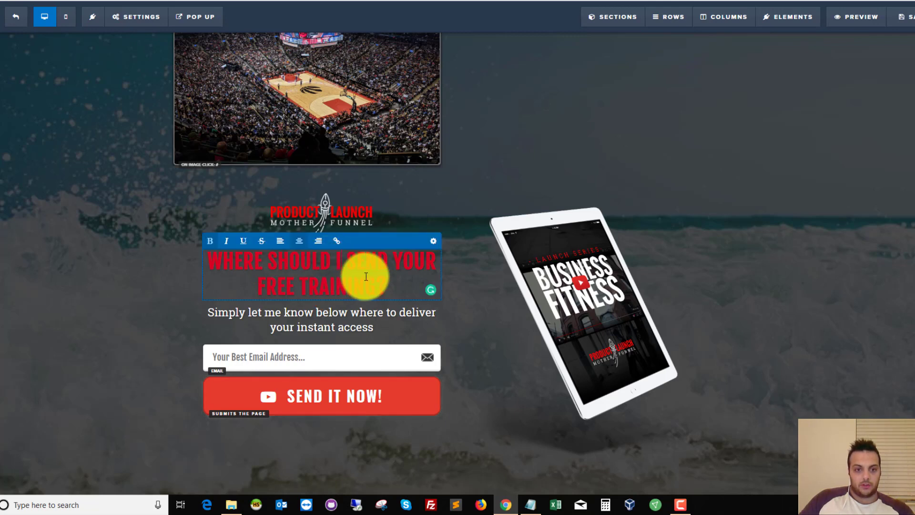
{"action": "left_click_drag", "start_coordinate": [351, 277], "coordinate": [243, 248]}
{"action": "left_click", "coordinate": [339, 265]}
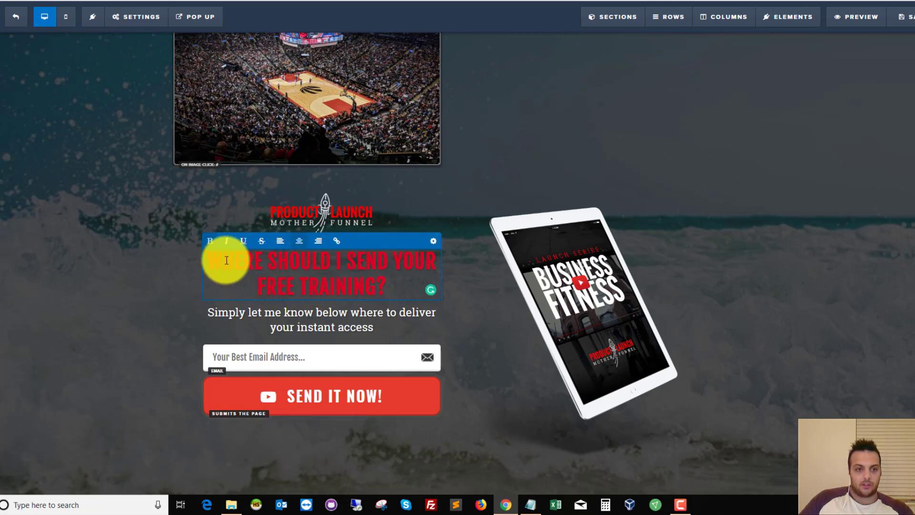
{"action": "left_click_drag", "start_coordinate": [216, 258], "coordinate": [333, 259]}
{"action": "left_click", "coordinate": [365, 268]}
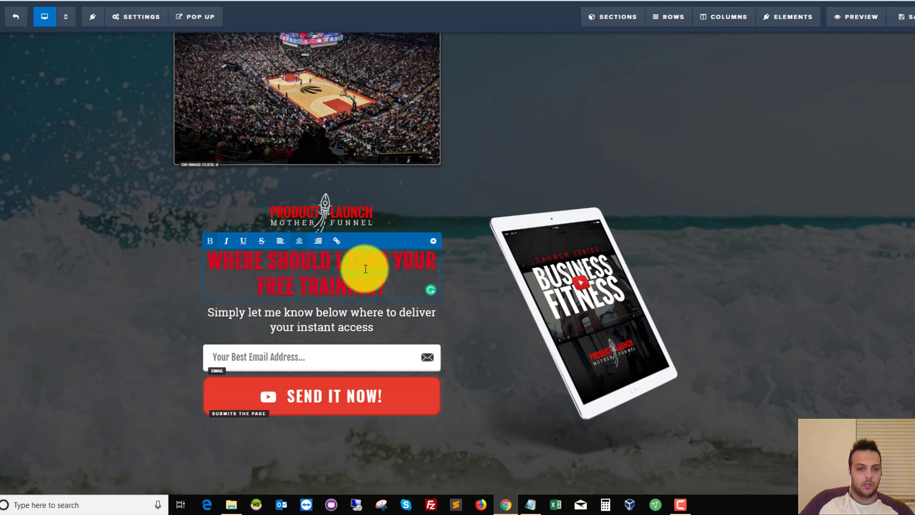
{"action": "left_click_drag", "start_coordinate": [393, 284], "coordinate": [218, 262]}
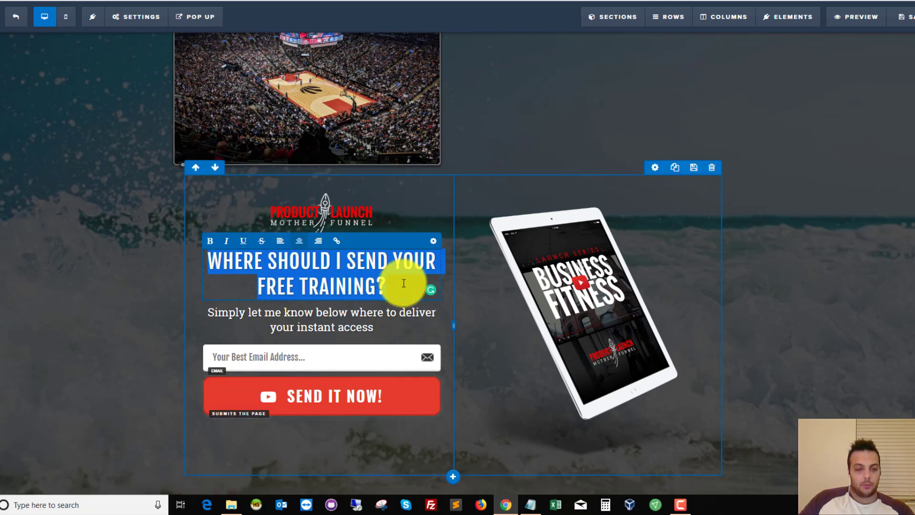
{"action": "left_click", "coordinate": [128, 240]}
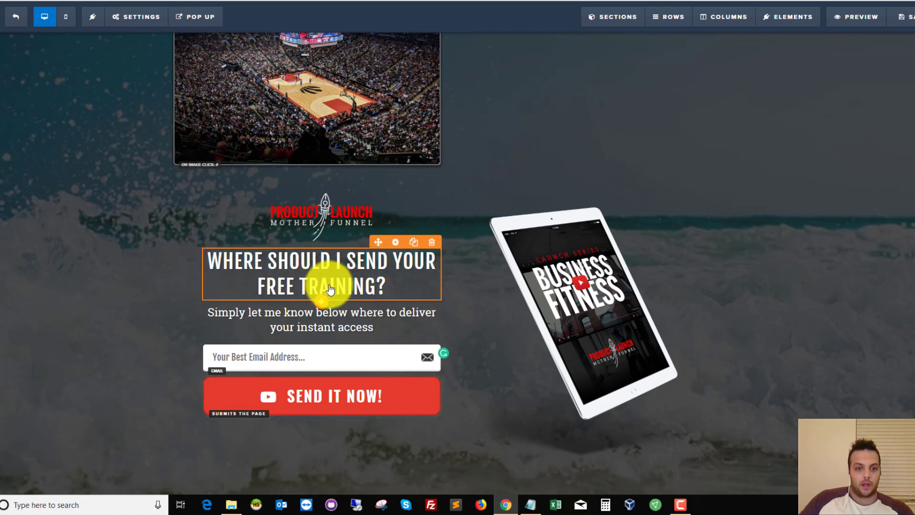
Step: Make the word SEND bold in the "Where should I send your free training?" headline and check the headline's color settings
{"action": "left_click", "coordinate": [293, 260]}
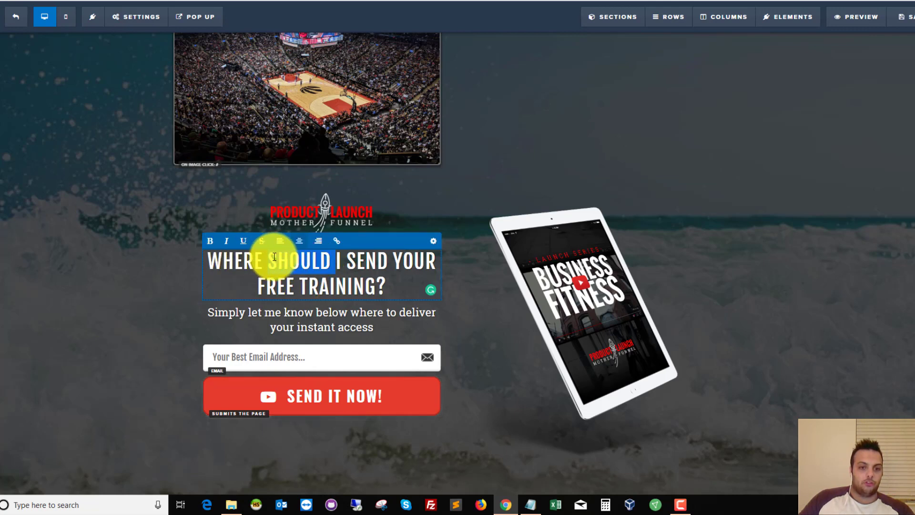
{"action": "left_click", "coordinate": [275, 258]}
{"action": "double_click", "coordinate": [360, 260]}
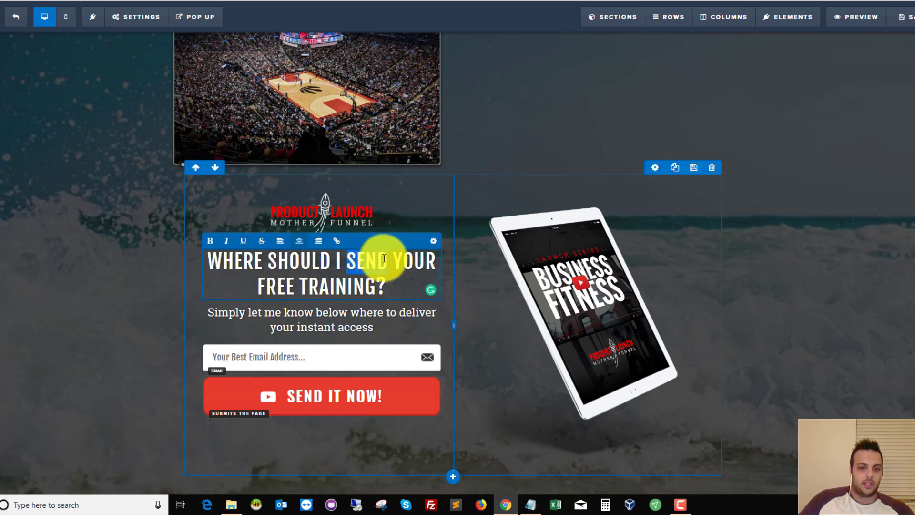
{"action": "left_click", "coordinate": [211, 242]}
{"action": "left_click", "coordinate": [157, 262]}
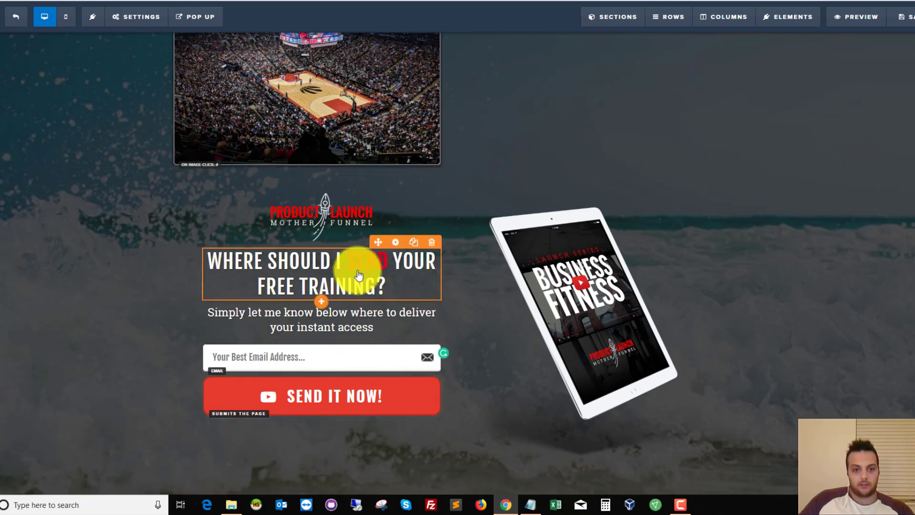
{"action": "left_click", "coordinate": [394, 243]}
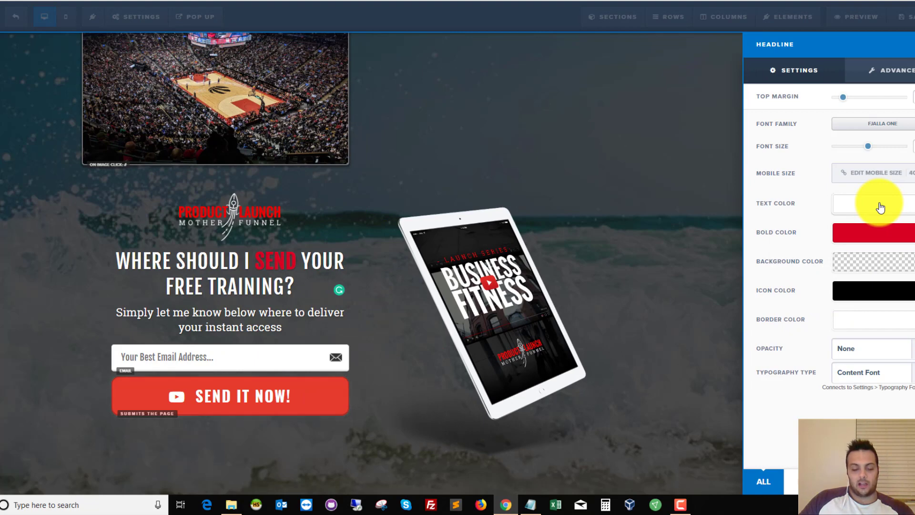
{"action": "left_click", "coordinate": [72, 253]}
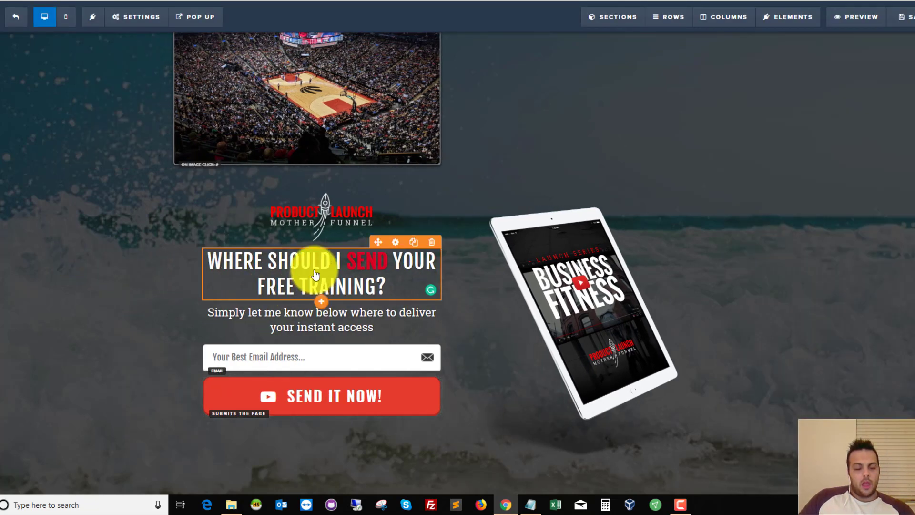
Step: Underline and italicize the word SHOULD in the headline above the email form
{"action": "left_click", "coordinate": [315, 275]}
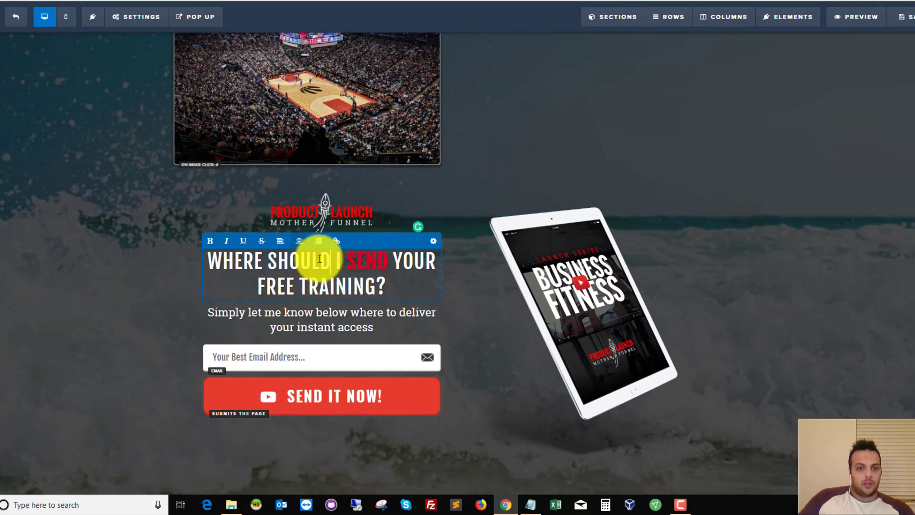
{"action": "left_click_drag", "start_coordinate": [320, 258], "coordinate": [263, 257]}
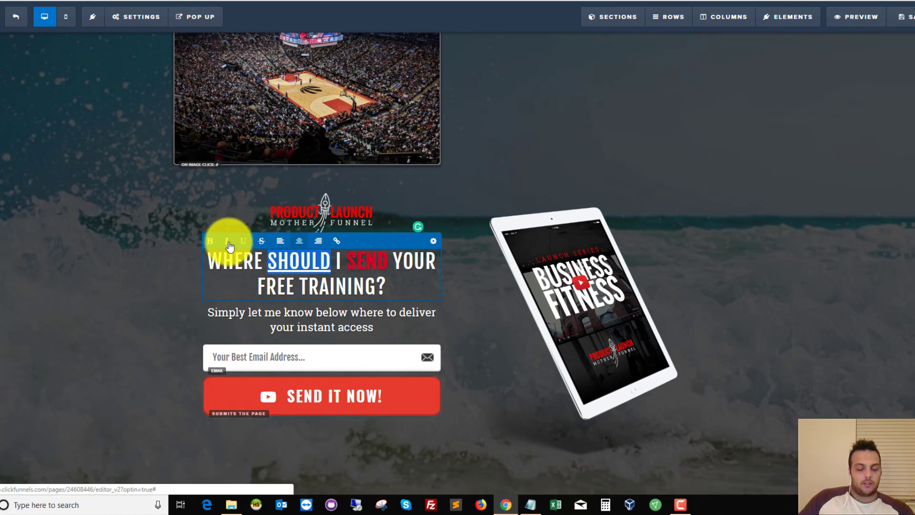
{"action": "left_click", "coordinate": [193, 261]}
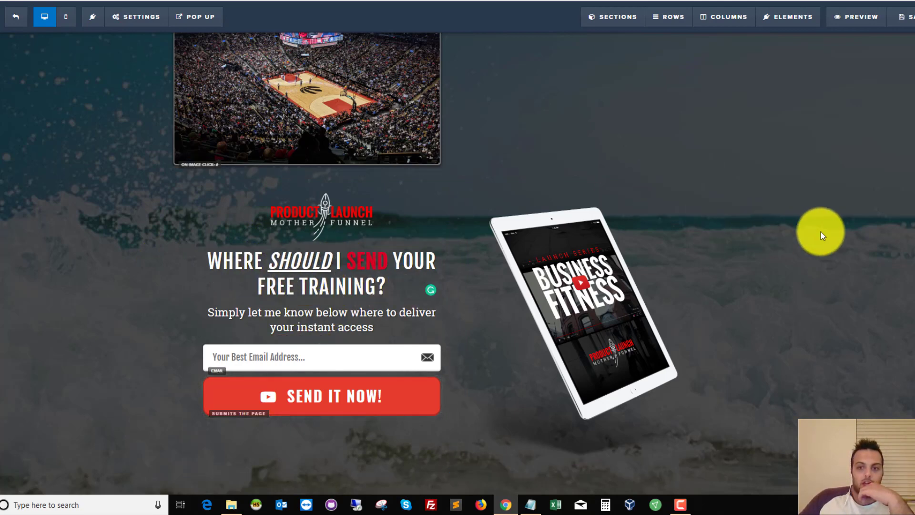
Step: Set the icon color of the bullet list beside the arena image to green #30a05c and its text color to white #ffffff
{"action": "scroll", "coordinate": [405, 301], "scroll_direction": "up", "scroll_amount": 1}
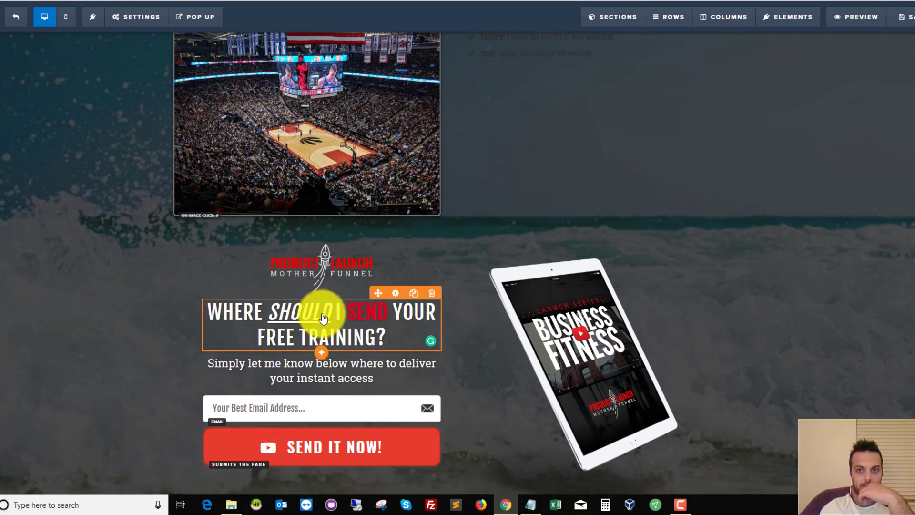
{"action": "scroll", "coordinate": [319, 310], "scroll_direction": "up", "scroll_amount": 3}
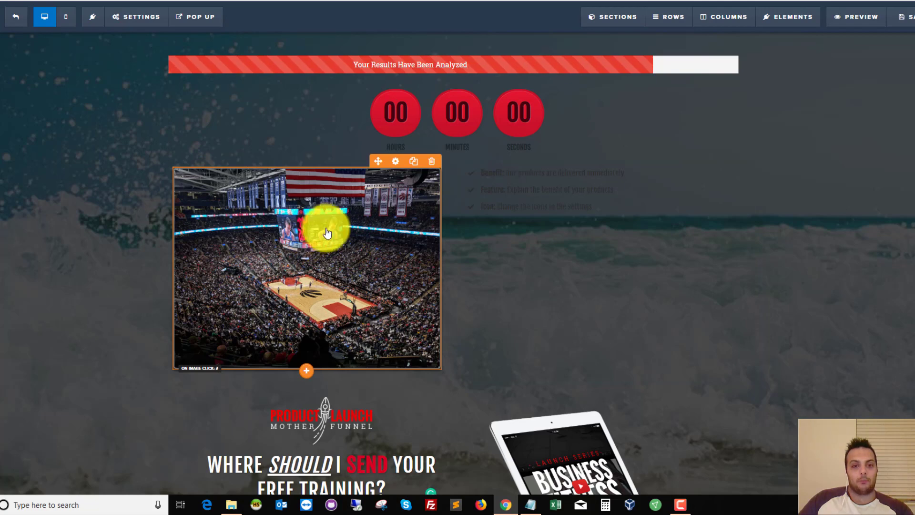
{"action": "scroll", "coordinate": [814, 210], "scroll_direction": "down", "scroll_amount": 4}
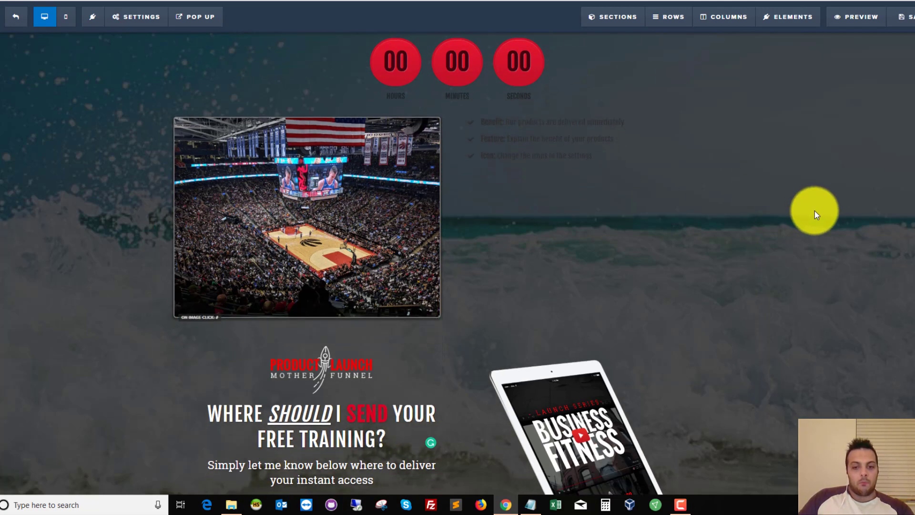
{"action": "scroll", "coordinate": [814, 211], "scroll_direction": "up", "scroll_amount": 3}
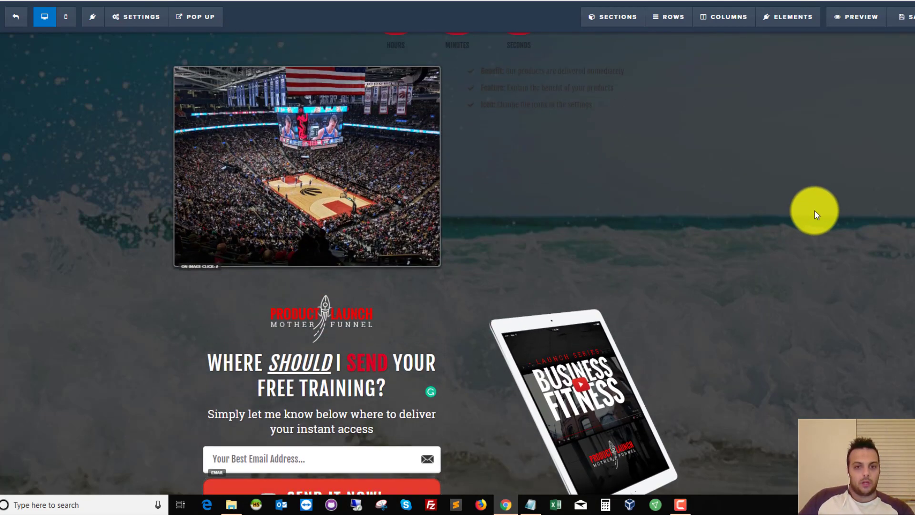
{"action": "scroll", "coordinate": [777, 196], "scroll_direction": "up", "scroll_amount": 1}
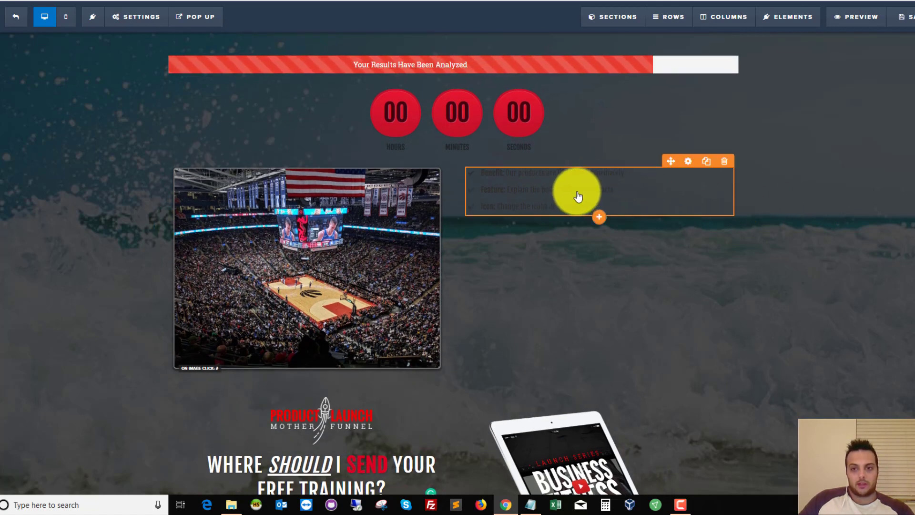
{"action": "left_click", "coordinate": [690, 162]}
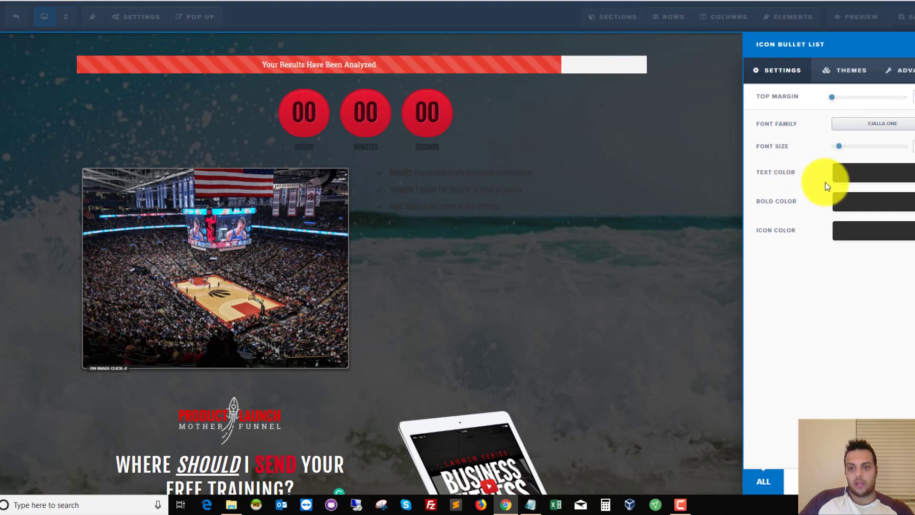
{"action": "left_click", "coordinate": [860, 235]}
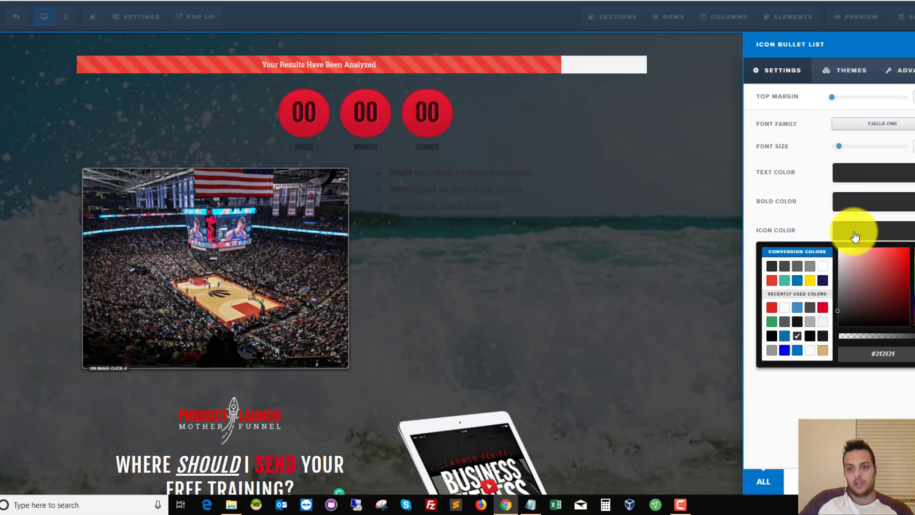
{"action": "left_click", "coordinate": [772, 322]}
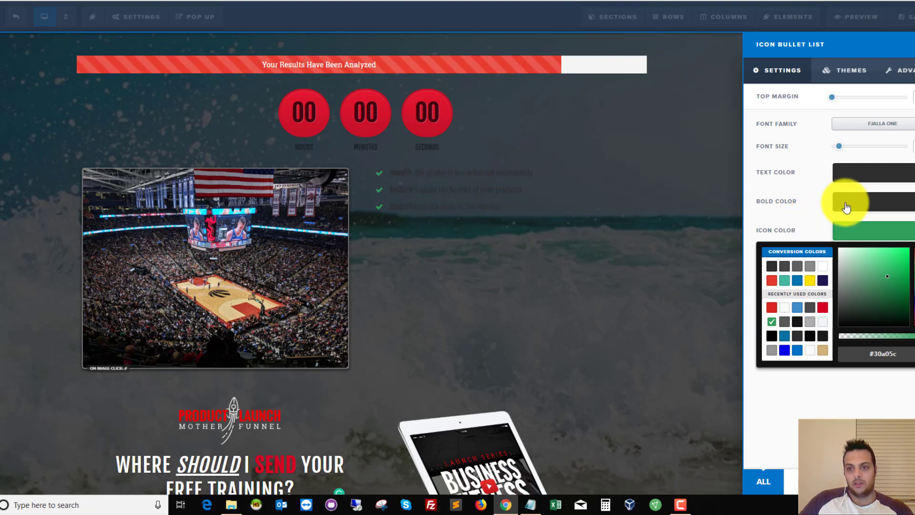
{"action": "left_click", "coordinate": [850, 181]}
{"action": "left_click", "coordinate": [826, 211]}
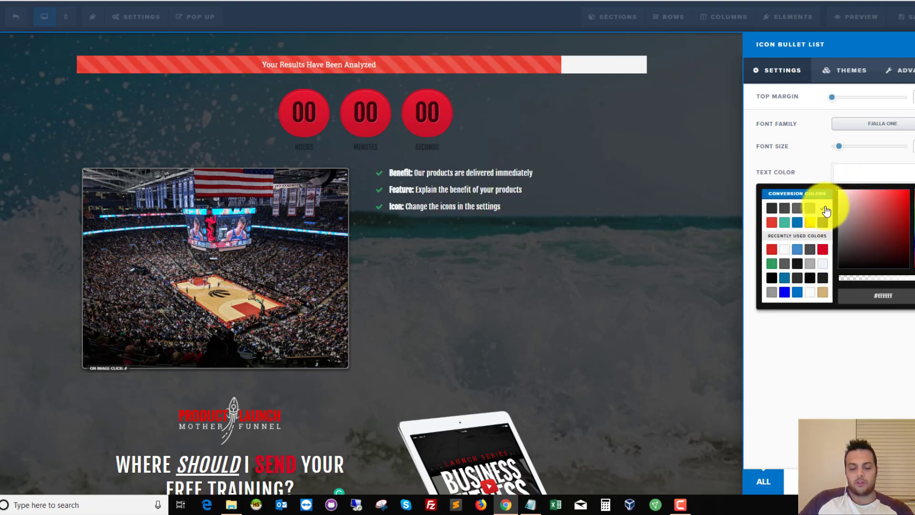
{"action": "left_click", "coordinate": [809, 172]}
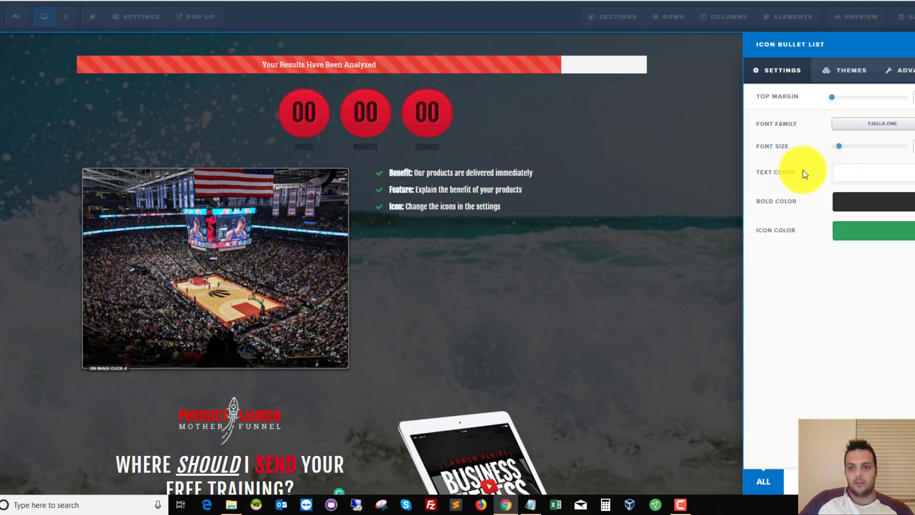
Step: Set both the bold color and the icon color of the bullet list to red #d80023
{"action": "left_click", "coordinate": [854, 199]}
{"action": "left_click", "coordinate": [823, 278]}
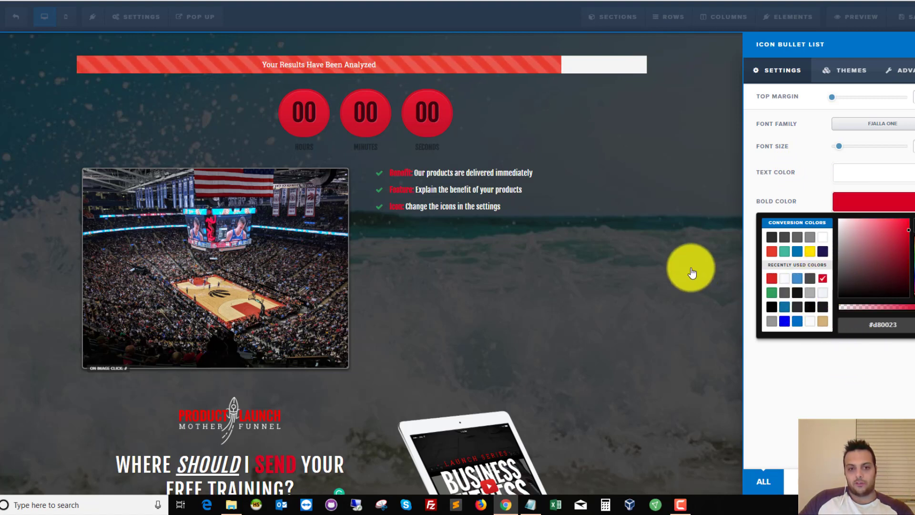
{"action": "left_click", "coordinate": [813, 172]}
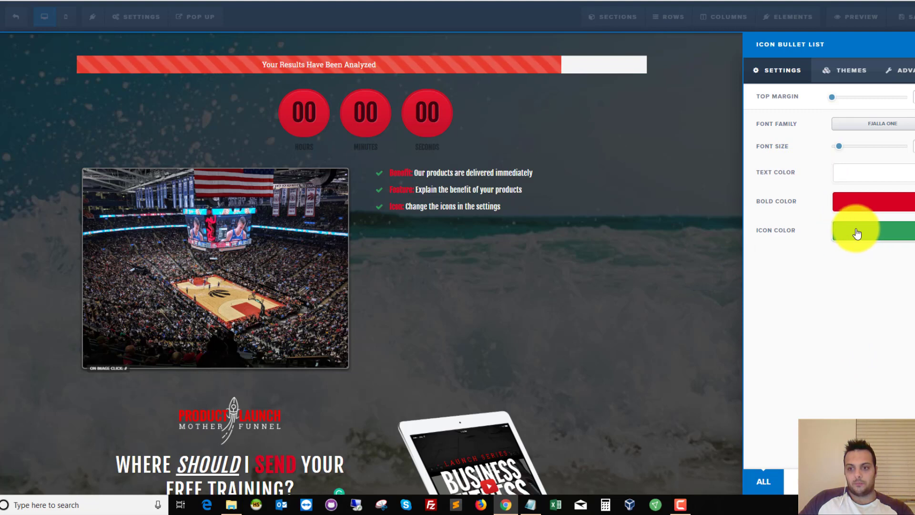
{"action": "left_click", "coordinate": [856, 233]}
{"action": "left_click", "coordinate": [823, 309]}
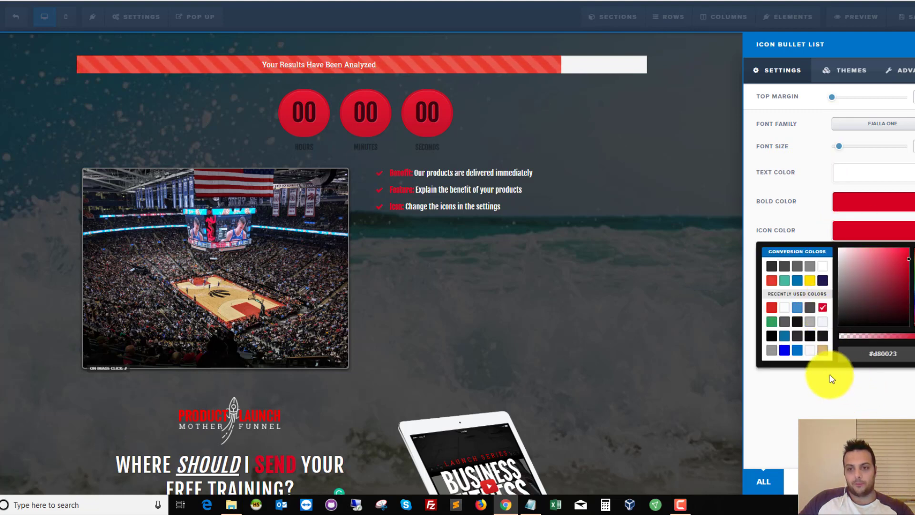
{"action": "left_click", "coordinate": [691, 310]}
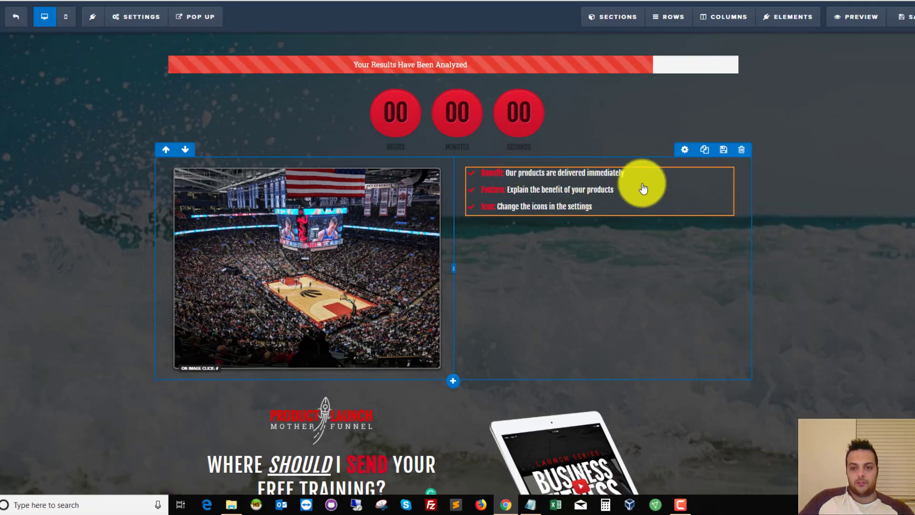
Step: Reopen the bullet list's settings and browse its available fonts and themes
{"action": "left_click", "coordinate": [686, 160]}
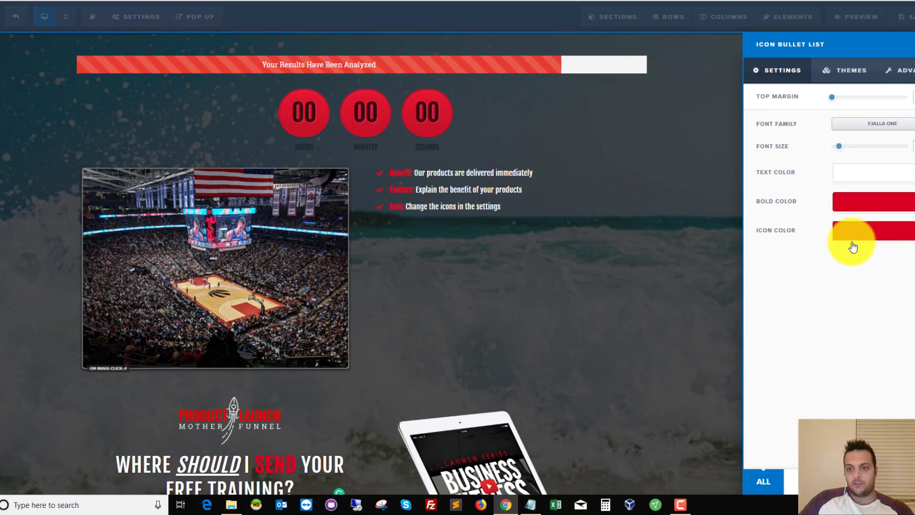
{"action": "left_click", "coordinate": [884, 125]}
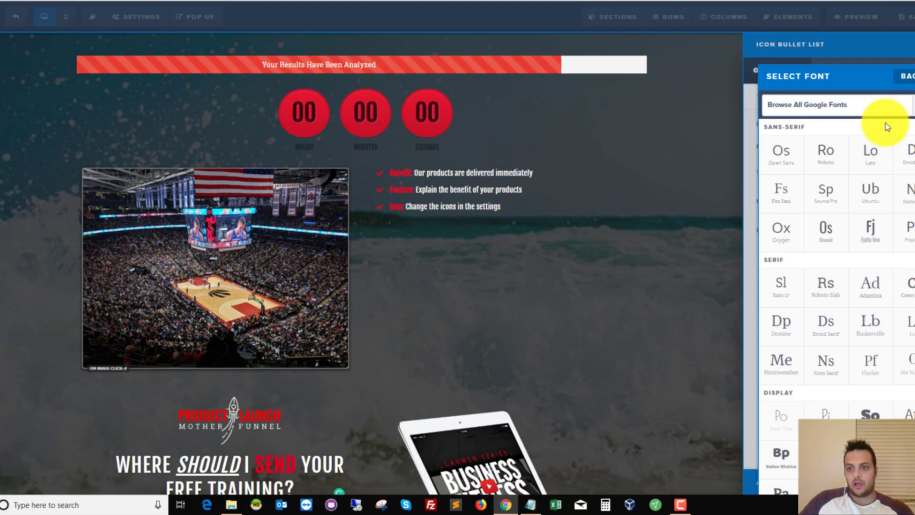
{"action": "left_click", "coordinate": [898, 76]}
{"action": "left_click", "coordinate": [853, 73]}
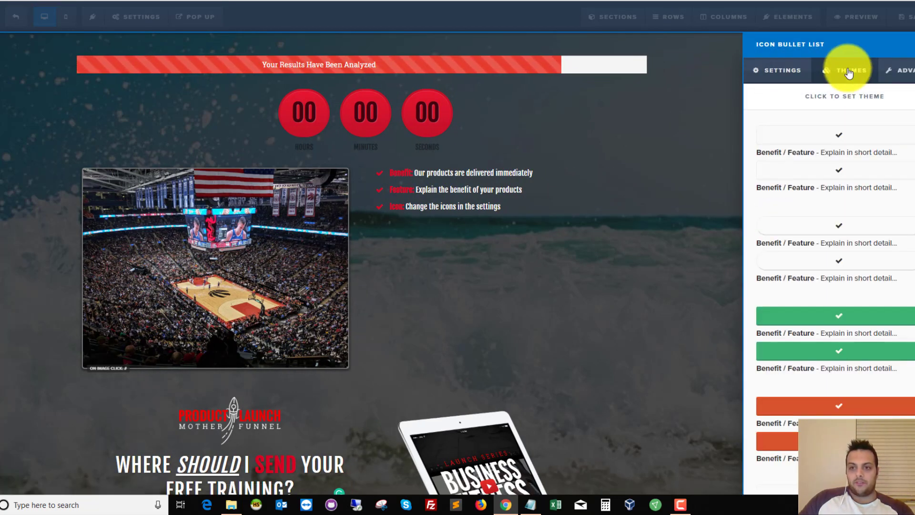
{"action": "scroll", "coordinate": [882, 355], "scroll_direction": "down", "scroll_amount": 5}
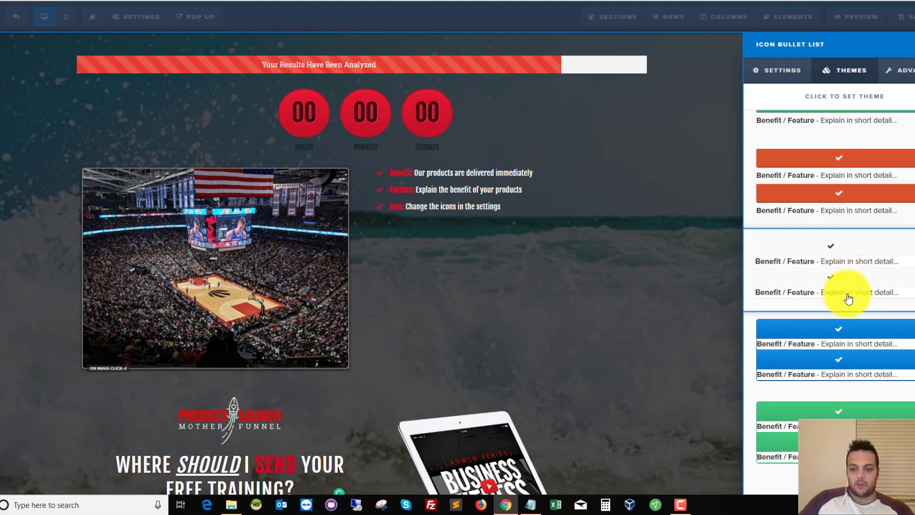
{"action": "scroll", "coordinate": [869, 381], "scroll_direction": "up", "scroll_amount": 5}
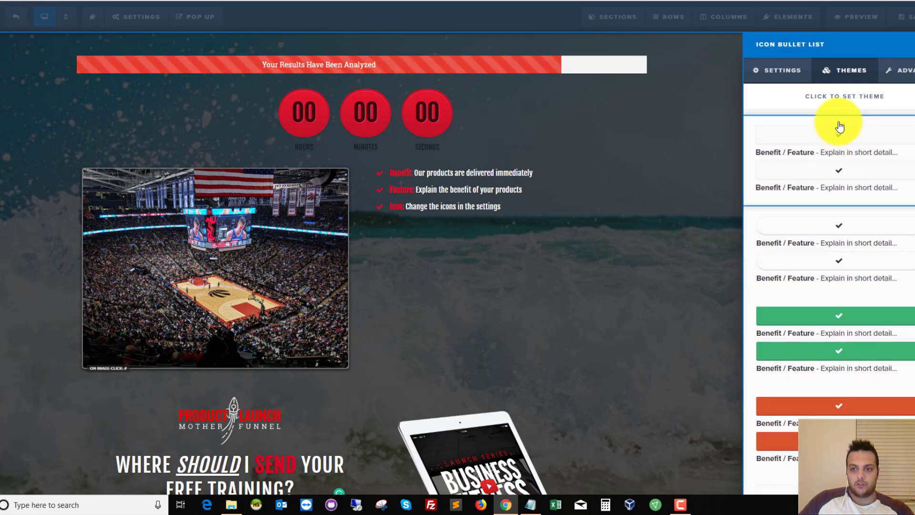
Step: Try several icons for the first bullet, ending with the outlined circle left-arrow icon
{"action": "left_click", "coordinate": [908, 72]}
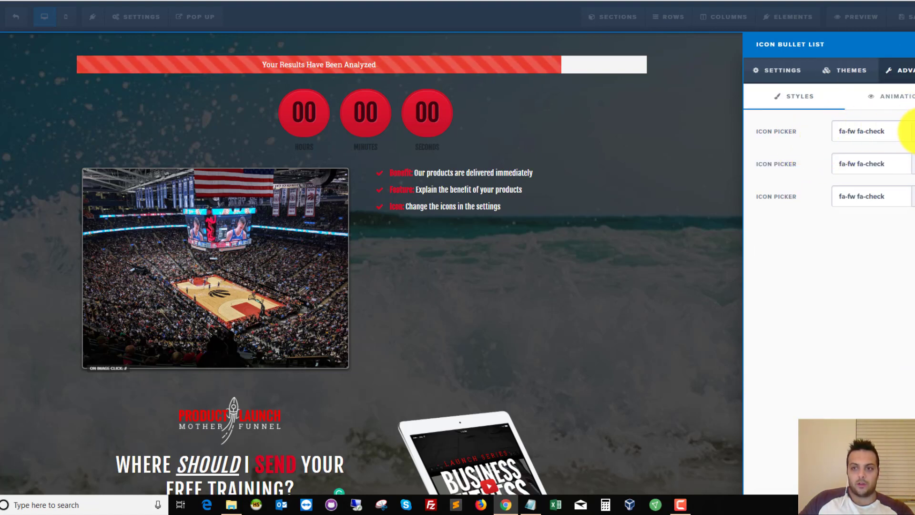
{"action": "left_click", "coordinate": [857, 131]}
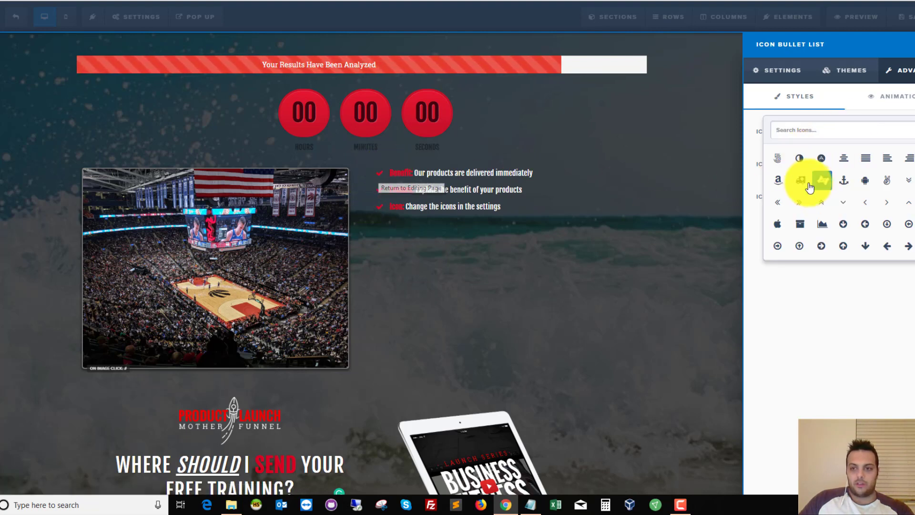
{"action": "left_click", "coordinate": [820, 161]}
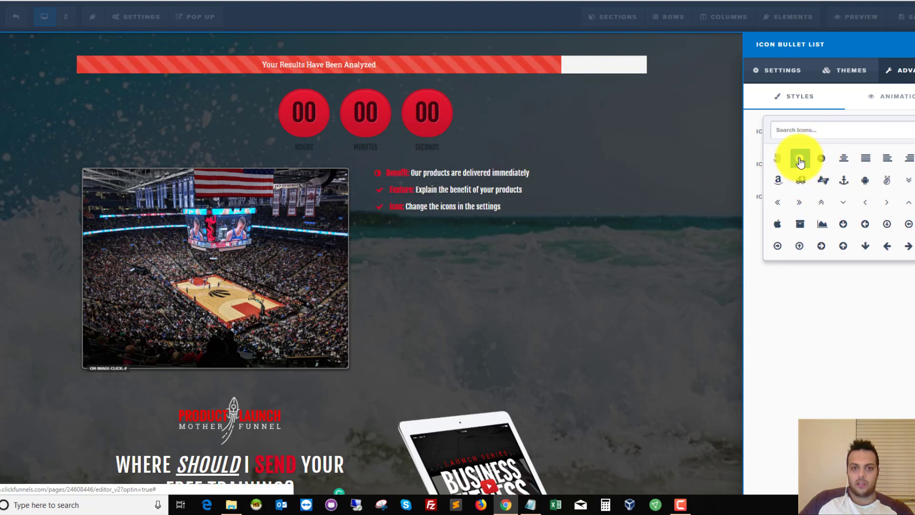
{"action": "left_click", "coordinate": [800, 161]}
{"action": "left_click", "coordinate": [820, 202]}
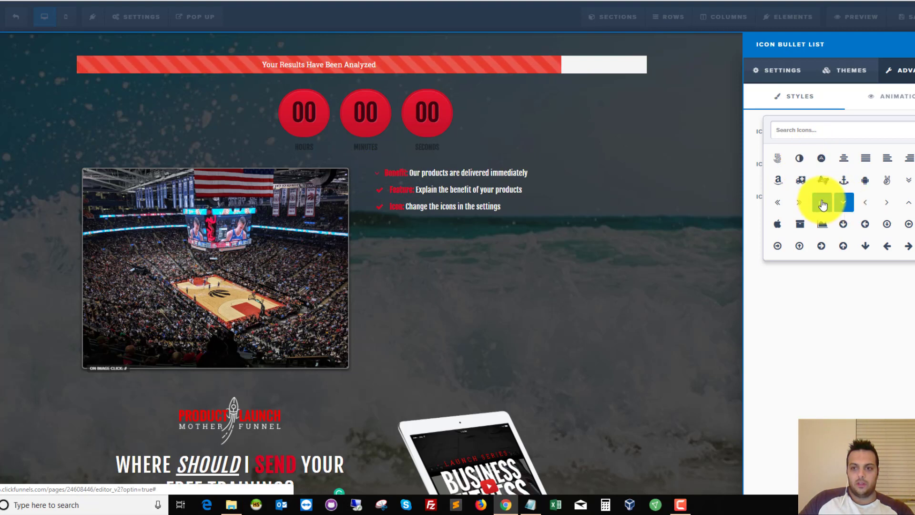
{"action": "left_click", "coordinate": [829, 231]}
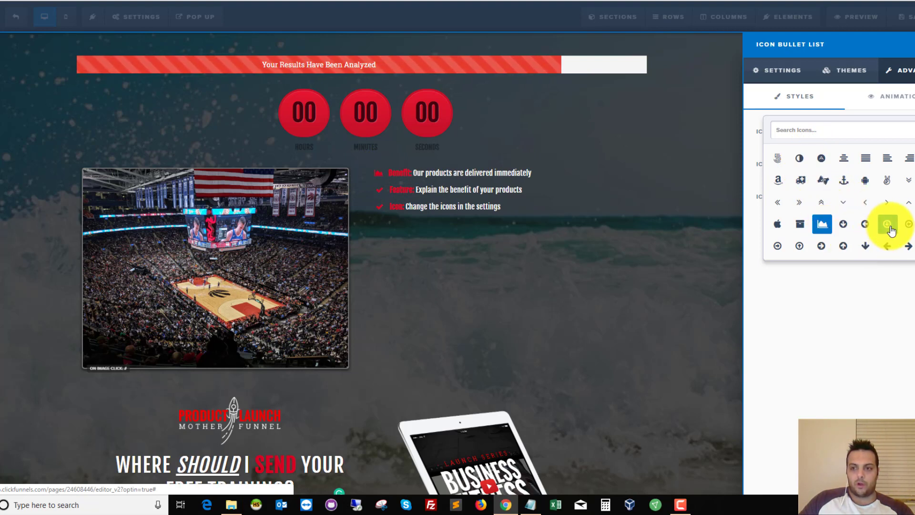
{"action": "left_click", "coordinate": [908, 224]}
{"action": "left_click", "coordinate": [653, 262]}
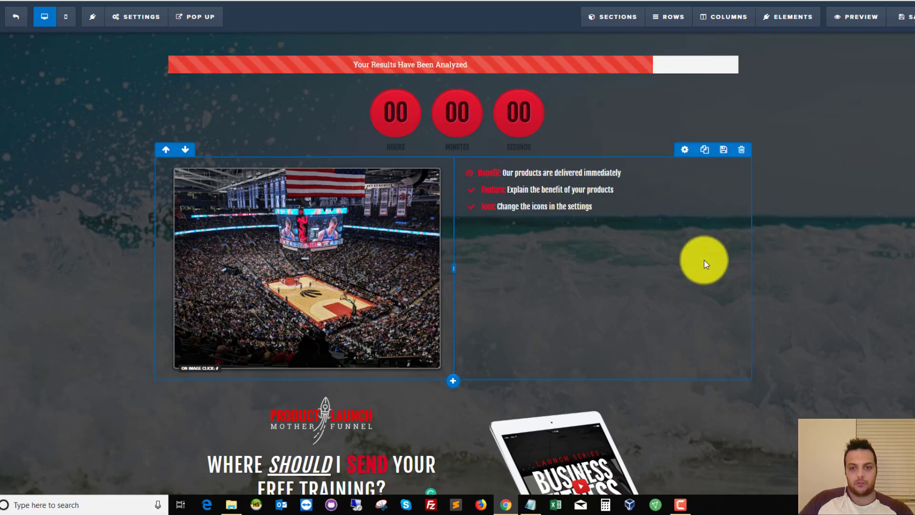
{"action": "scroll", "coordinate": [778, 257], "scroll_direction": "down", "scroll_amount": 7}
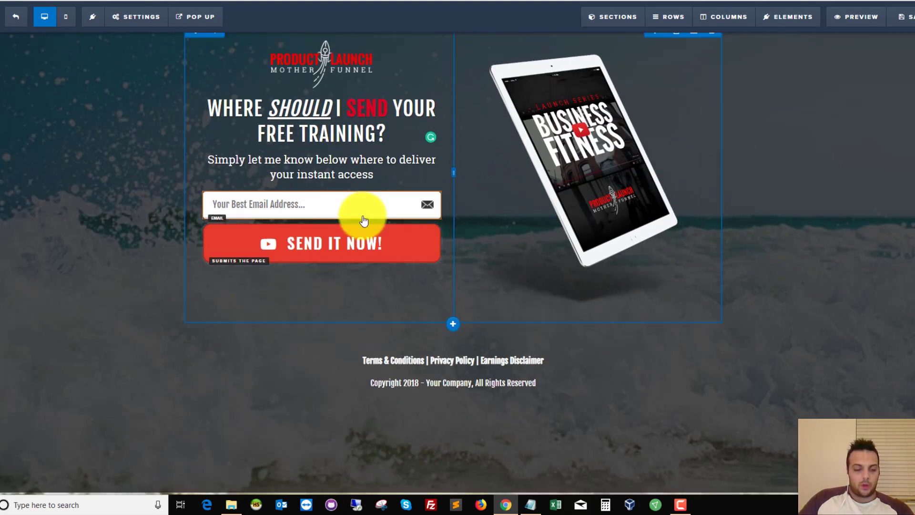
{"action": "scroll", "coordinate": [828, 330], "scroll_direction": "up", "scroll_amount": 7}
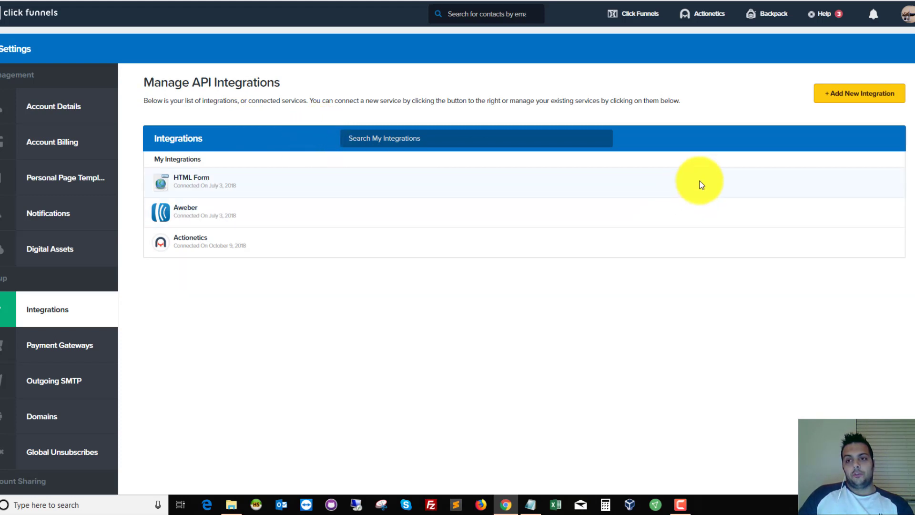
Step: Open the account's API integrations and look through the services available for a new integration
{"action": "left_click", "coordinate": [907, 14]}
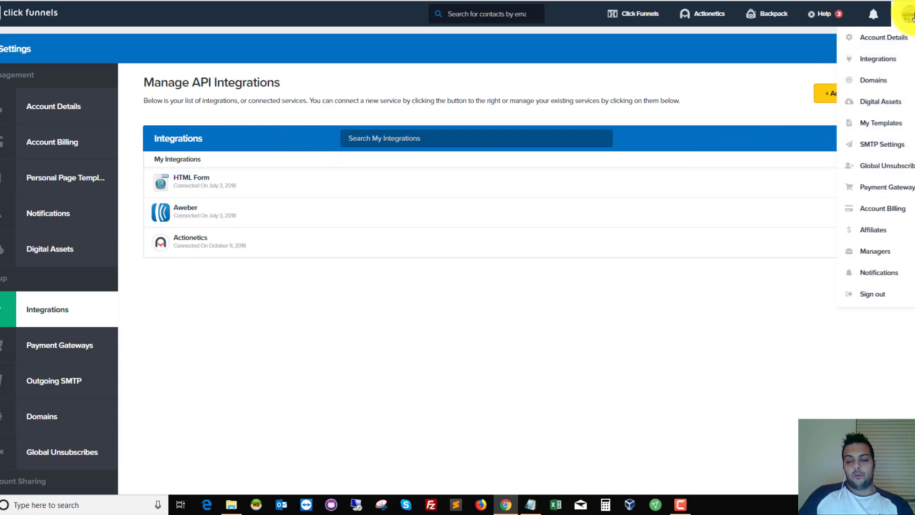
{"action": "left_click", "coordinate": [890, 60]}
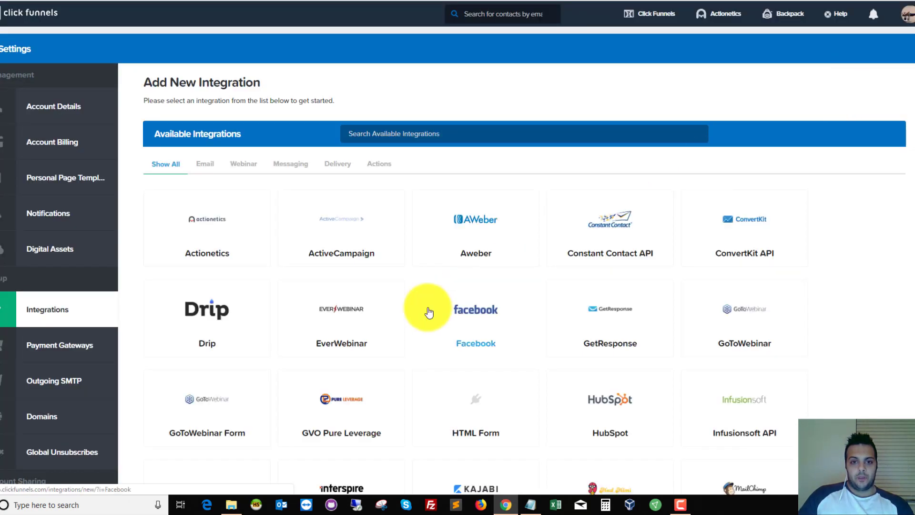
{"action": "scroll", "coordinate": [290, 260], "scroll_direction": "down", "scroll_amount": 2}
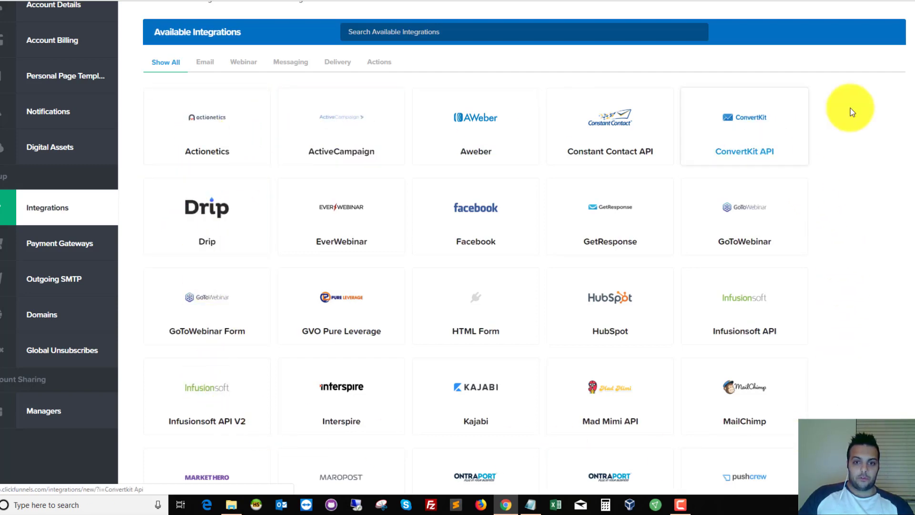
{"action": "scroll", "coordinate": [796, 234], "scroll_direction": "up", "scroll_amount": 1}
{"action": "scroll", "coordinate": [750, 419], "scroll_direction": "down", "scroll_amount": 7}
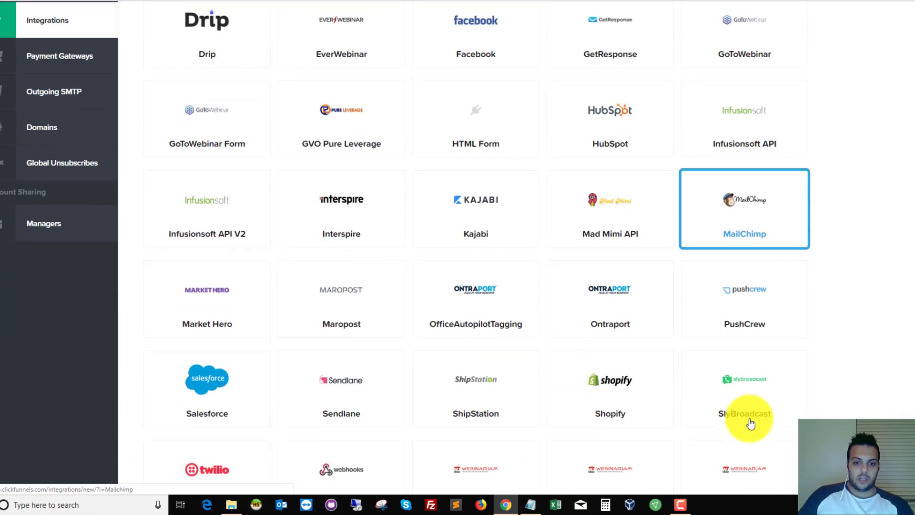
{"action": "scroll", "coordinate": [297, 367], "scroll_direction": "up", "scroll_amount": 8}
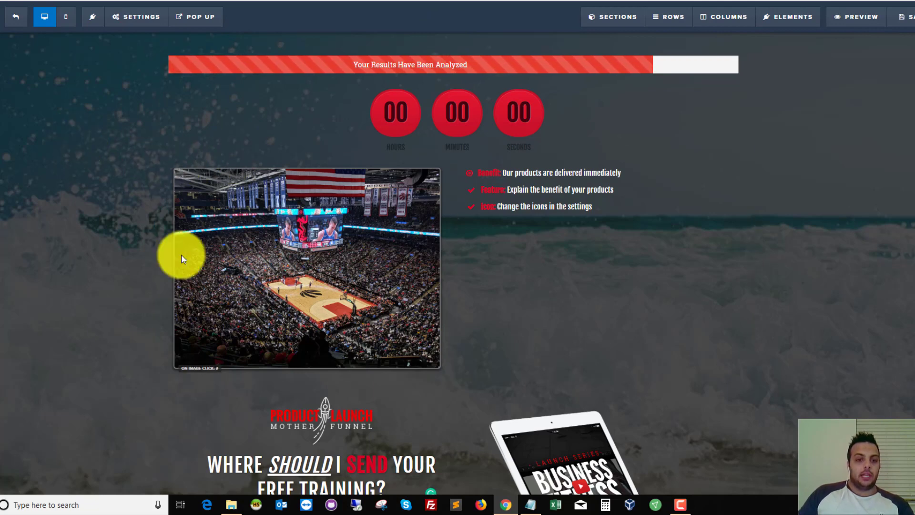
Step: Connect the page's email integration to Aweber, using the Integrate Existing Form action and the test list
{"action": "scroll", "coordinate": [284, 306], "scroll_direction": "down", "scroll_amount": 4}
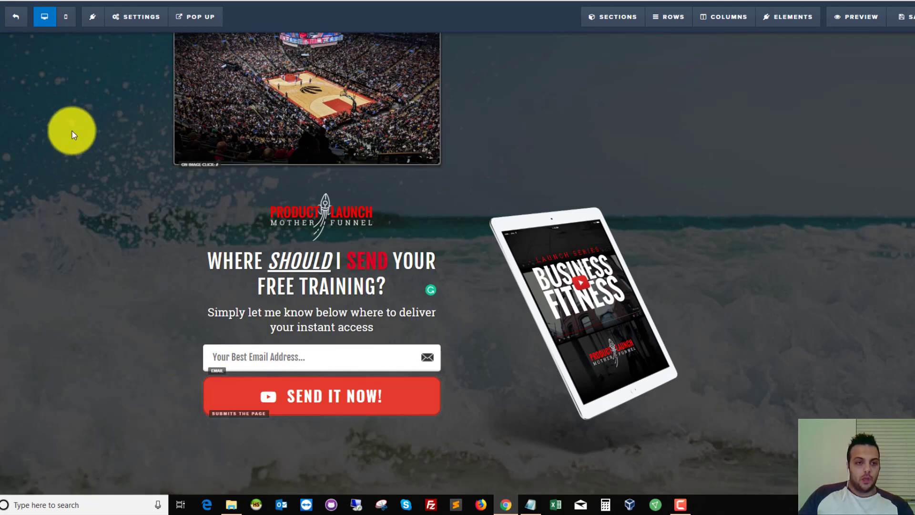
{"action": "scroll", "coordinate": [71, 138], "scroll_direction": "up", "scroll_amount": 4}
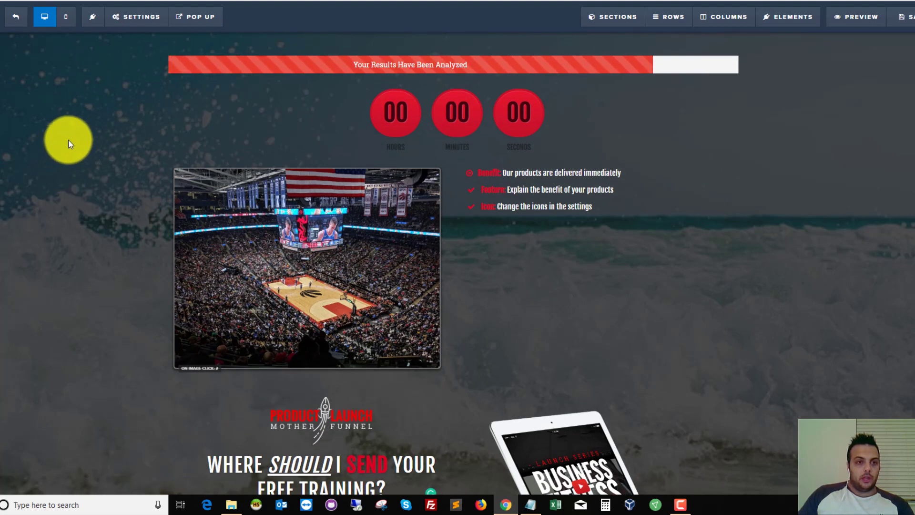
{"action": "left_click", "coordinate": [157, 23]}
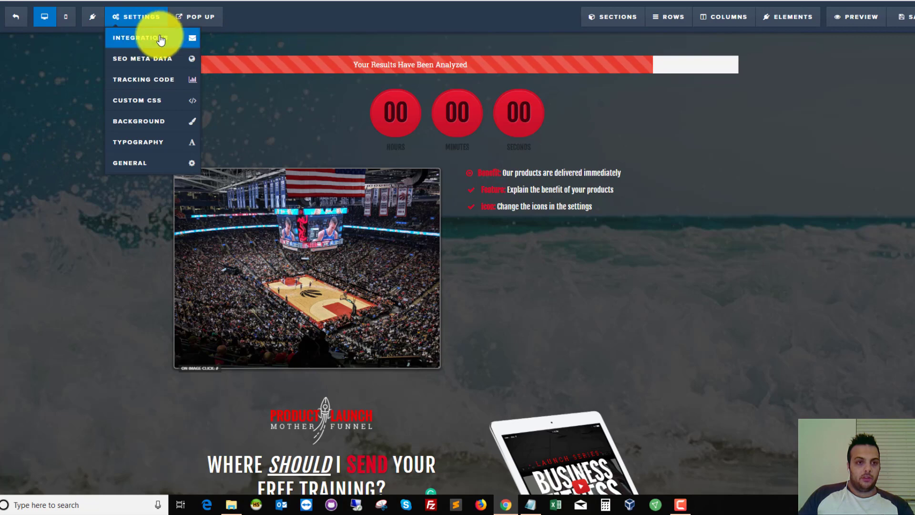
{"action": "left_click", "coordinate": [154, 42]}
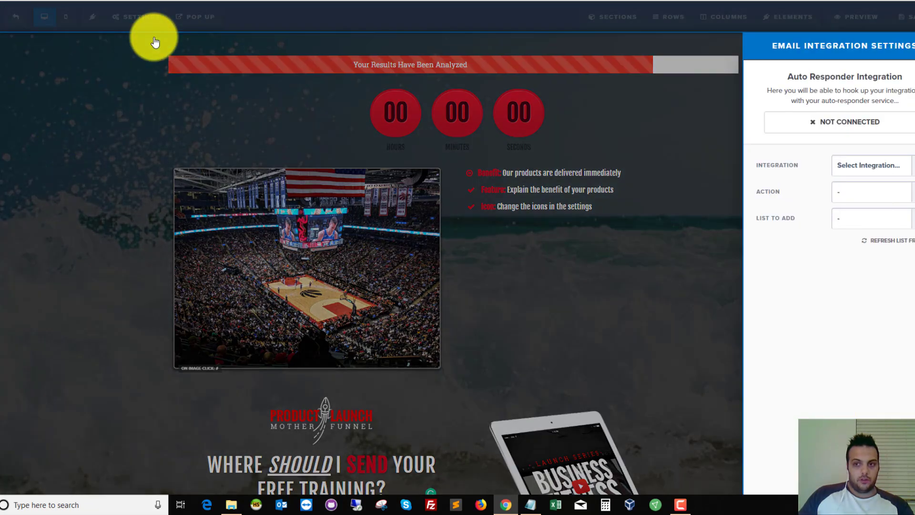
{"action": "left_click", "coordinate": [875, 171]}
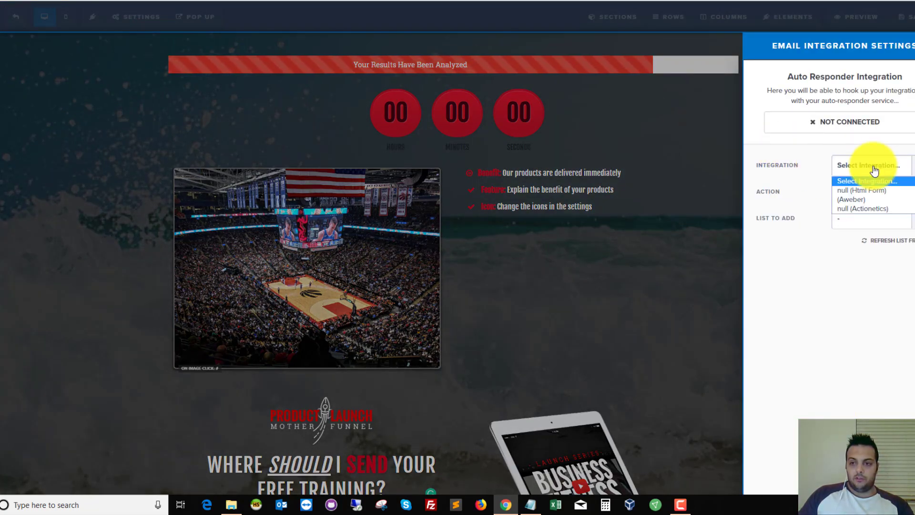
{"action": "left_click", "coordinate": [859, 200]}
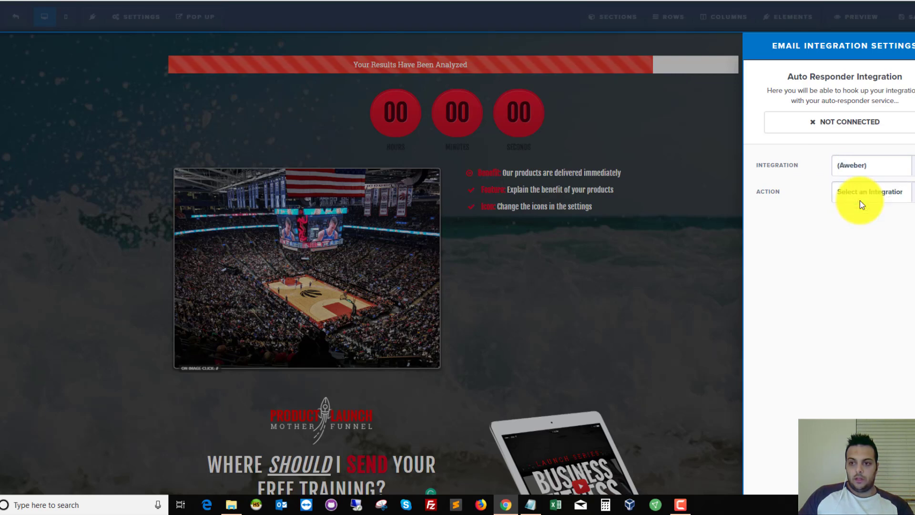
{"action": "left_click", "coordinate": [888, 195]}
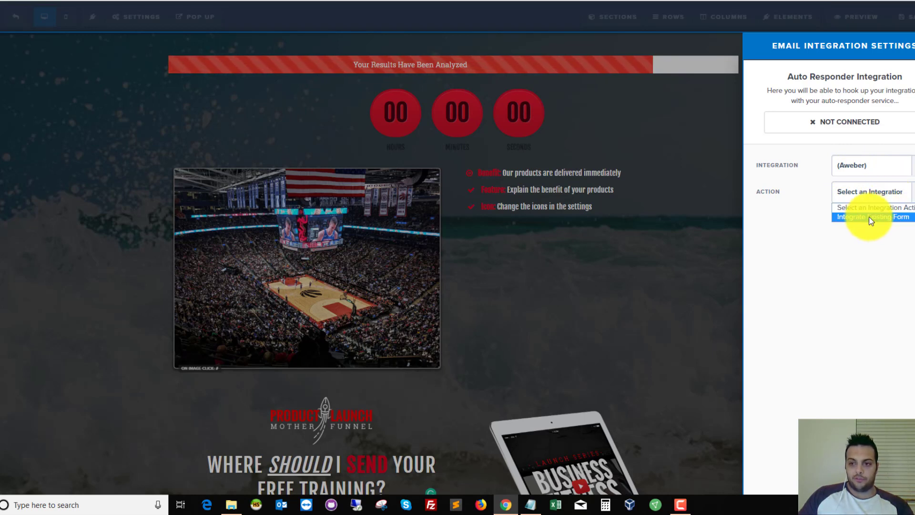
{"action": "left_click", "coordinate": [868, 216]}
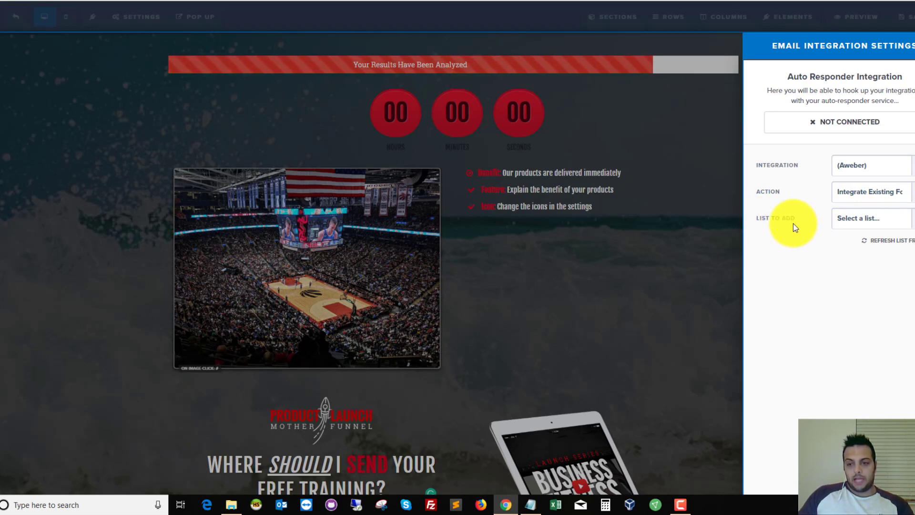
{"action": "left_click", "coordinate": [860, 220]}
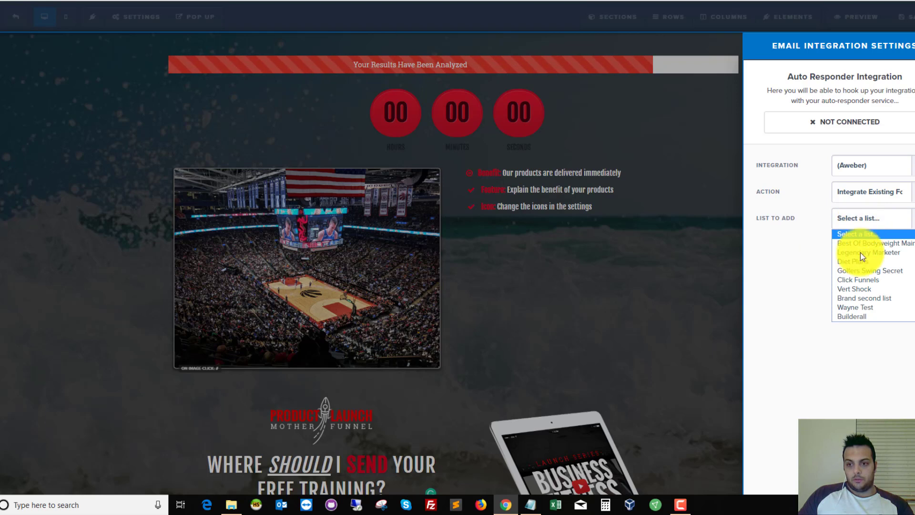
{"action": "left_click", "coordinate": [867, 307]}
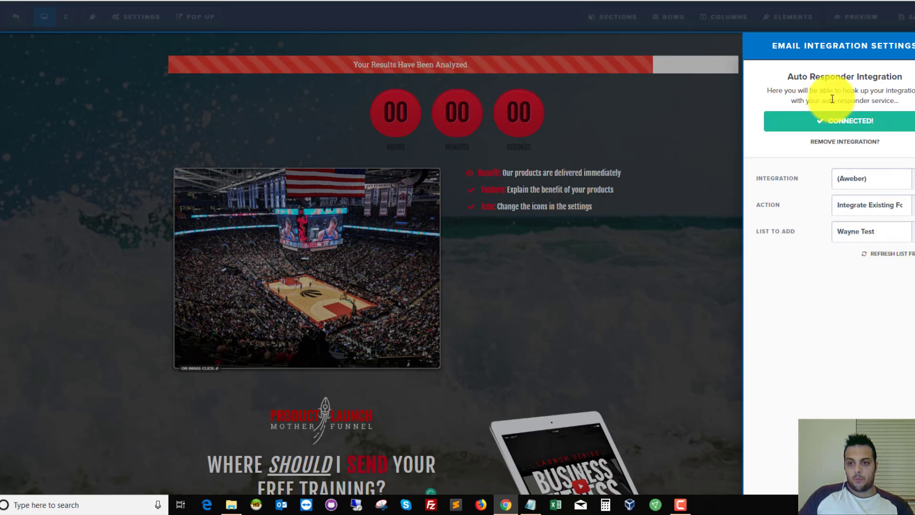
{"action": "left_click", "coordinate": [718, 248]}
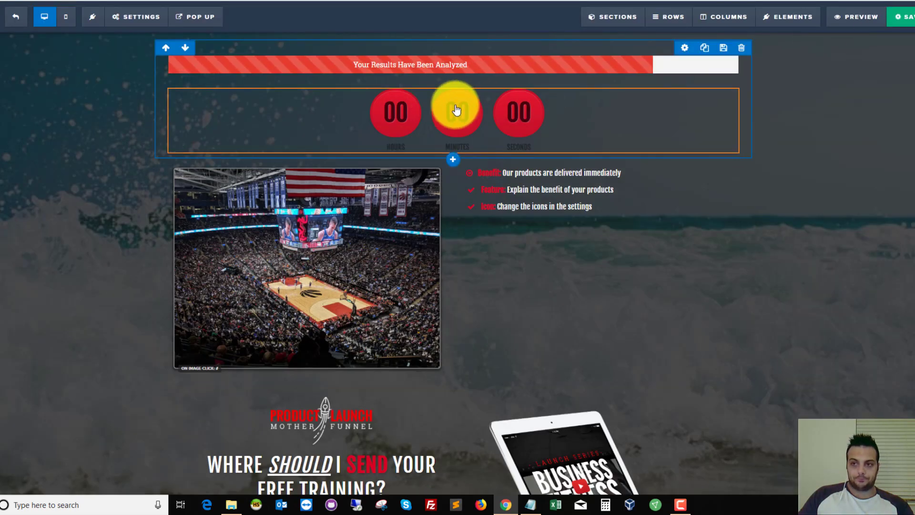
{"action": "left_click", "coordinate": [136, 22]}
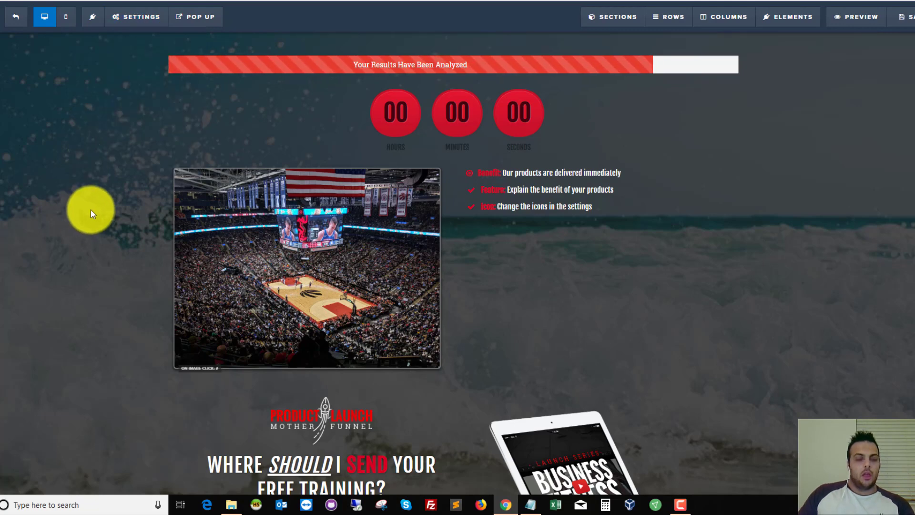
Step: Change the placeholder text of the opt-in form's email field to "Your Email"
{"action": "scroll", "coordinate": [113, 186], "scroll_direction": "down", "scroll_amount": 3}
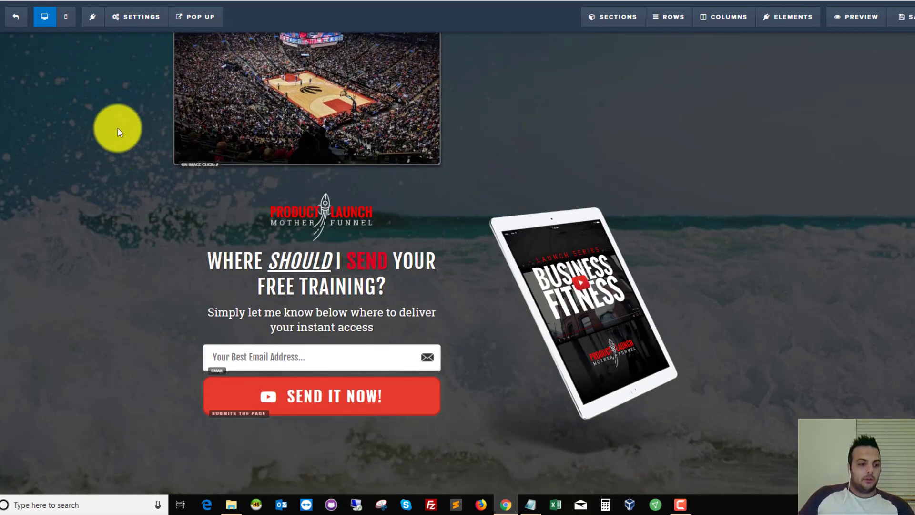
{"action": "scroll", "coordinate": [350, 350], "scroll_direction": "down", "scroll_amount": 1}
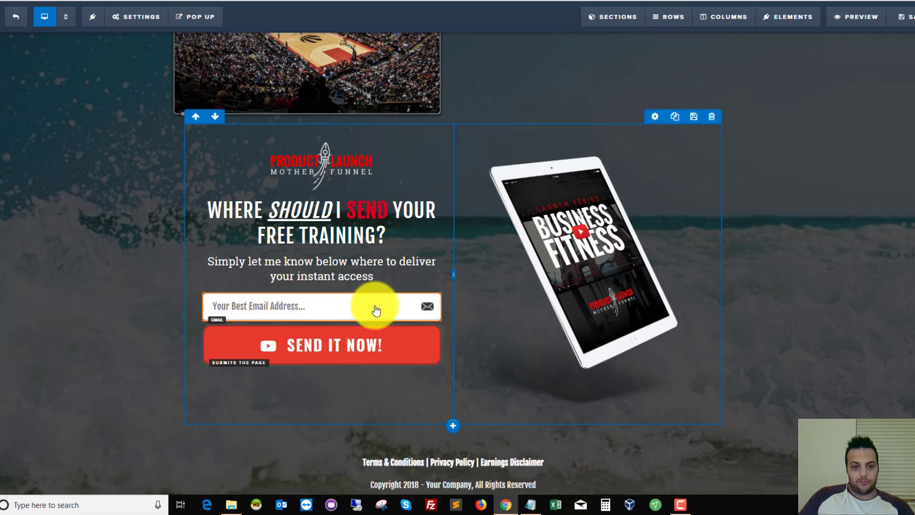
{"action": "left_click", "coordinate": [396, 288]}
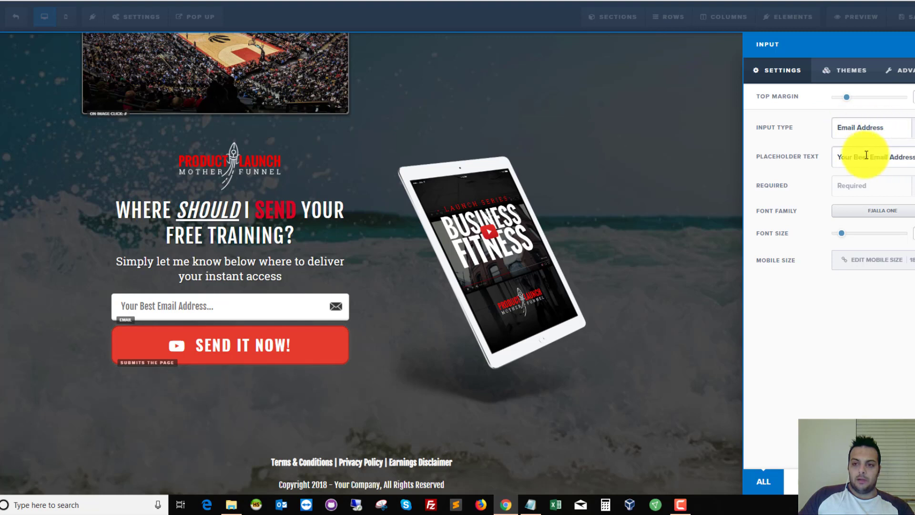
{"action": "left_click_drag", "start_coordinate": [908, 157], "coordinate": [853, 152]}
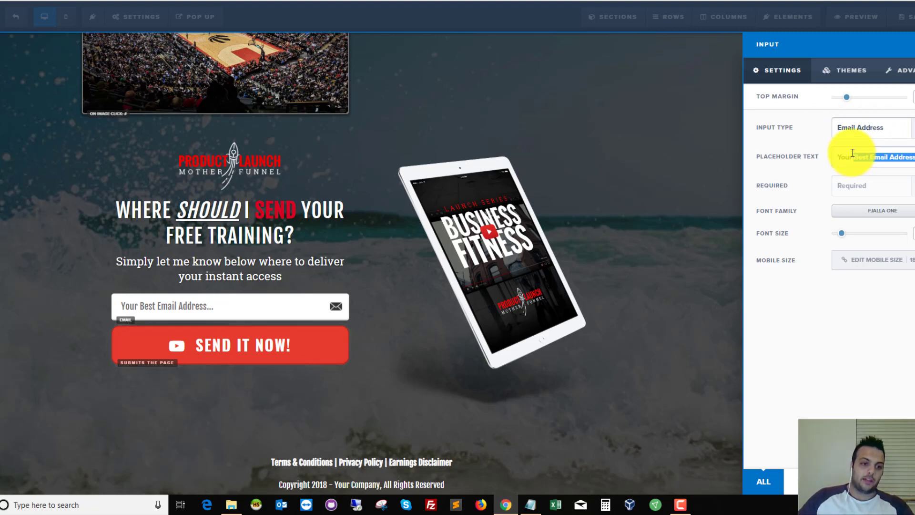
{"action": "type", "text": "A"}
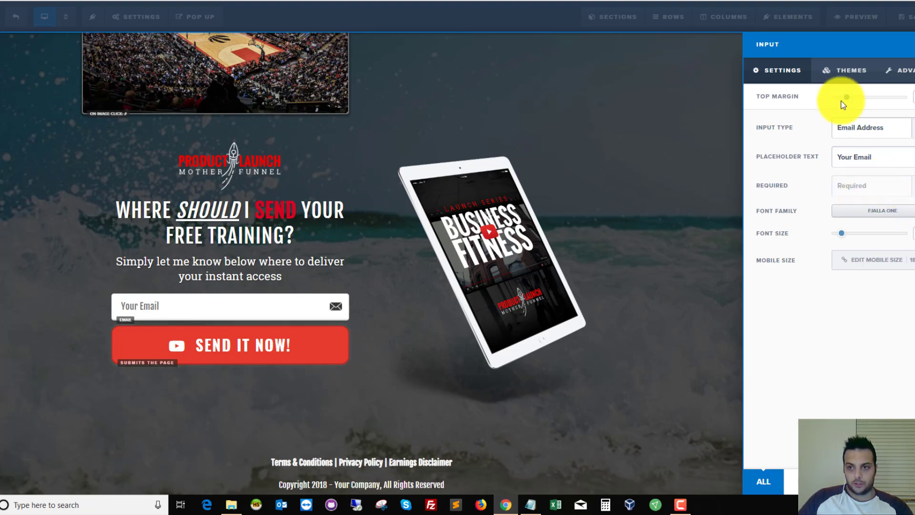
Step: Browse the email field's themes and set its icon position to Left
{"action": "left_click", "coordinate": [846, 71]}
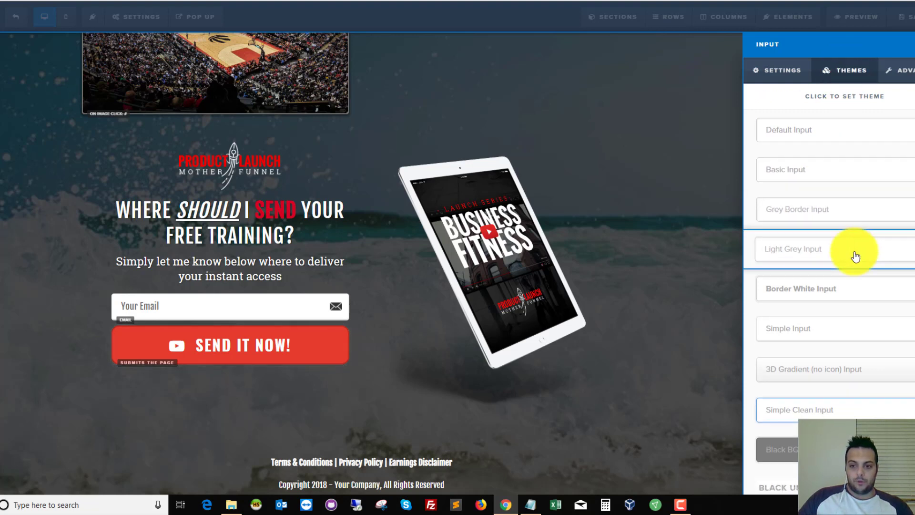
{"action": "scroll", "coordinate": [863, 363], "scroll_direction": "down", "scroll_amount": 1}
{"action": "scroll", "coordinate": [876, 404], "scroll_direction": "up", "scroll_amount": 1}
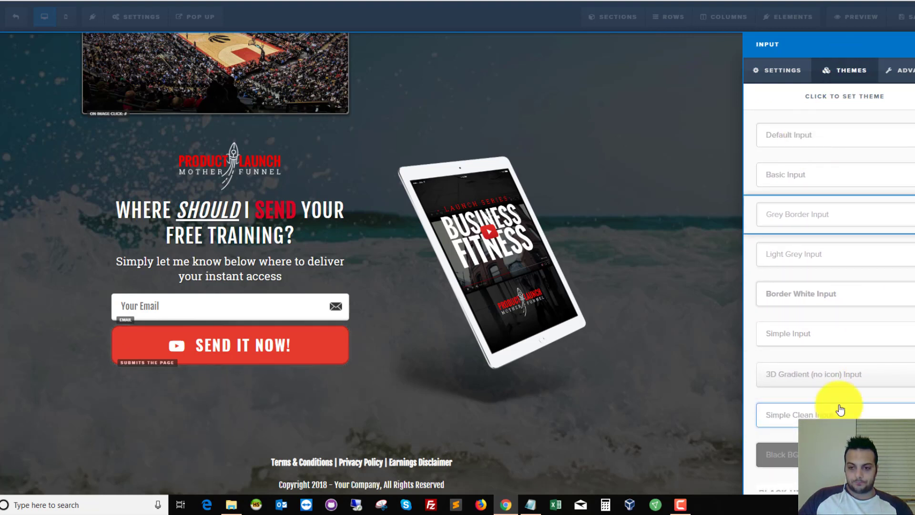
{"action": "left_click", "coordinate": [899, 74]}
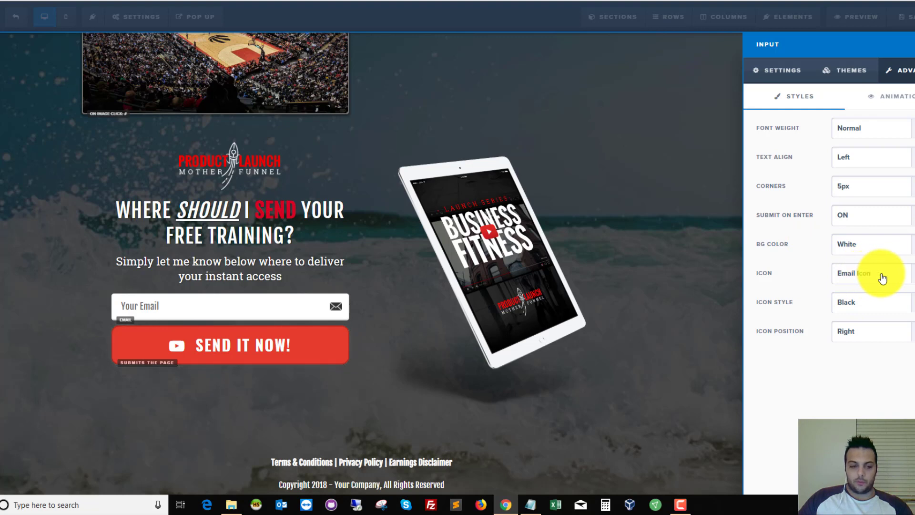
{"action": "left_click", "coordinate": [908, 306]}
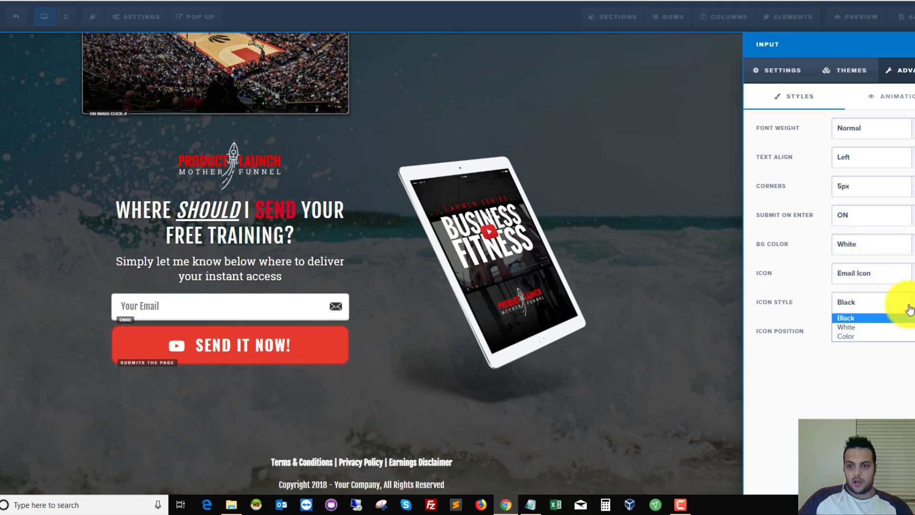
{"action": "left_click", "coordinate": [908, 307]}
{"action": "left_click", "coordinate": [904, 337]}
{"action": "left_click", "coordinate": [866, 354]}
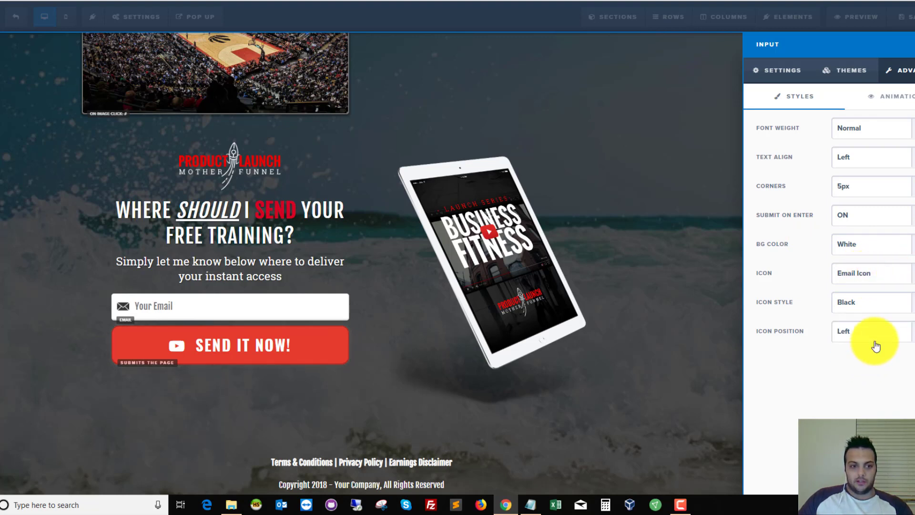
Step: Try the Name Icon and Phone Icon on the email field, ending with the Email Icon in black
{"action": "left_click", "coordinate": [903, 276]}
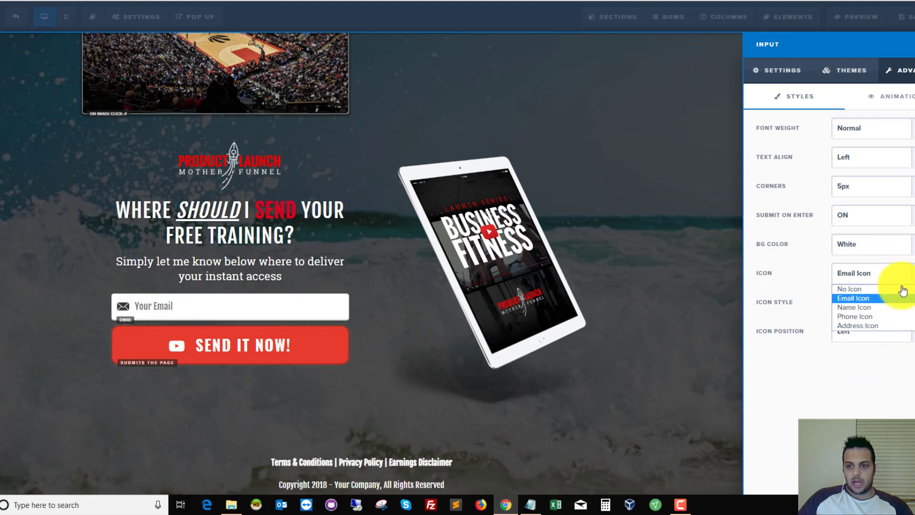
{"action": "left_click", "coordinate": [865, 309]}
{"action": "left_click", "coordinate": [910, 301]}
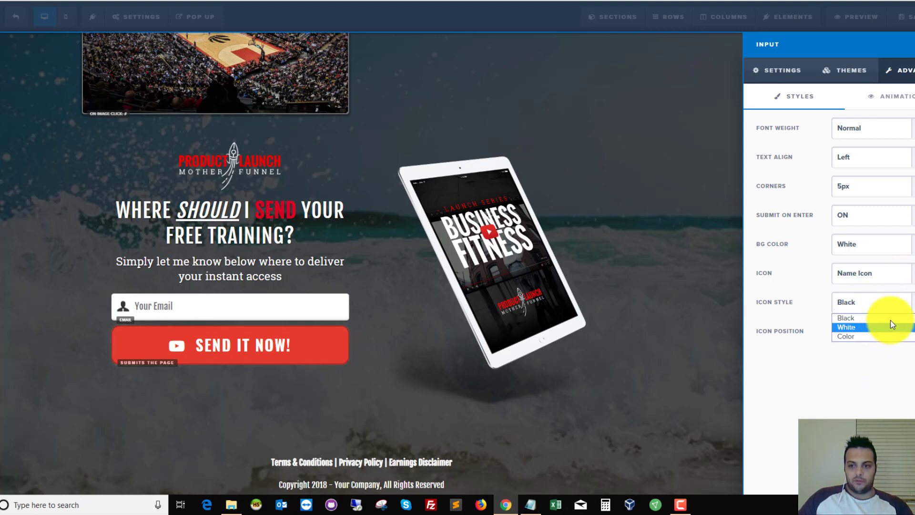
{"action": "left_click", "coordinate": [891, 319]}
{"action": "left_click", "coordinate": [903, 272]}
{"action": "left_click", "coordinate": [872, 320]}
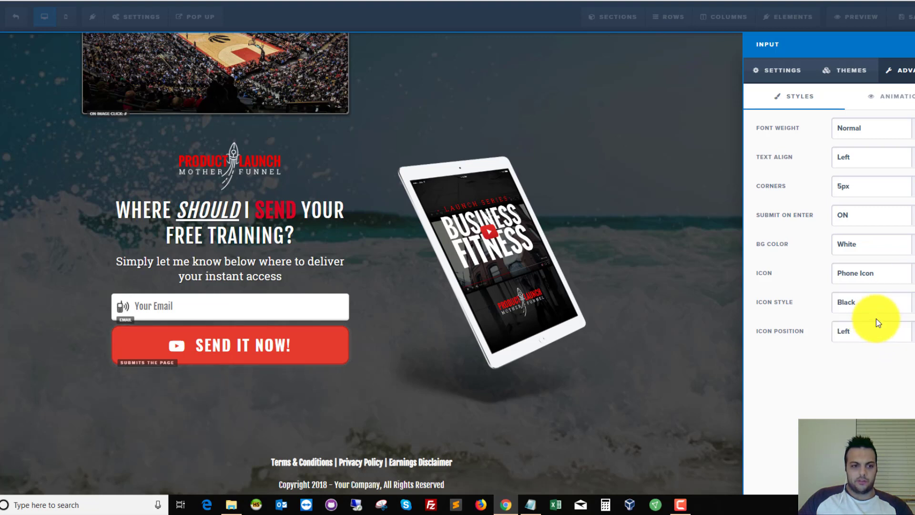
{"action": "left_click", "coordinate": [894, 274]}
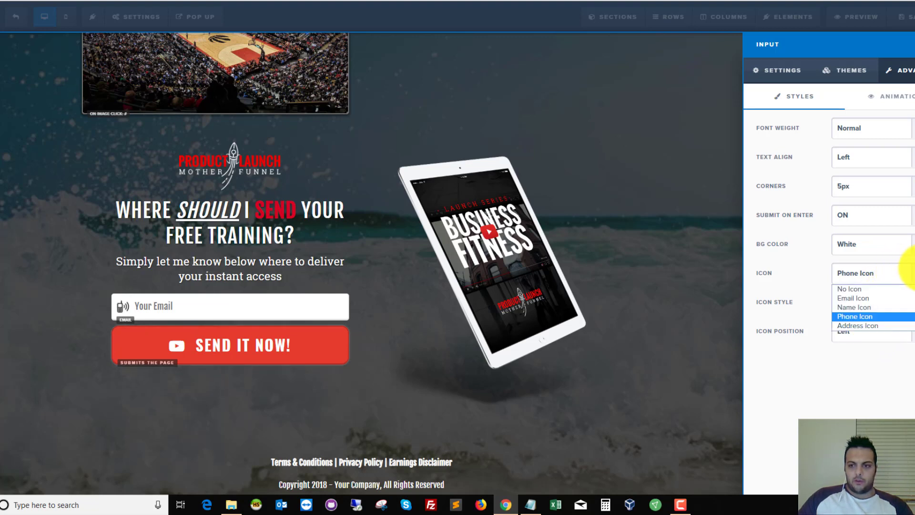
{"action": "left_click", "coordinate": [865, 299]}
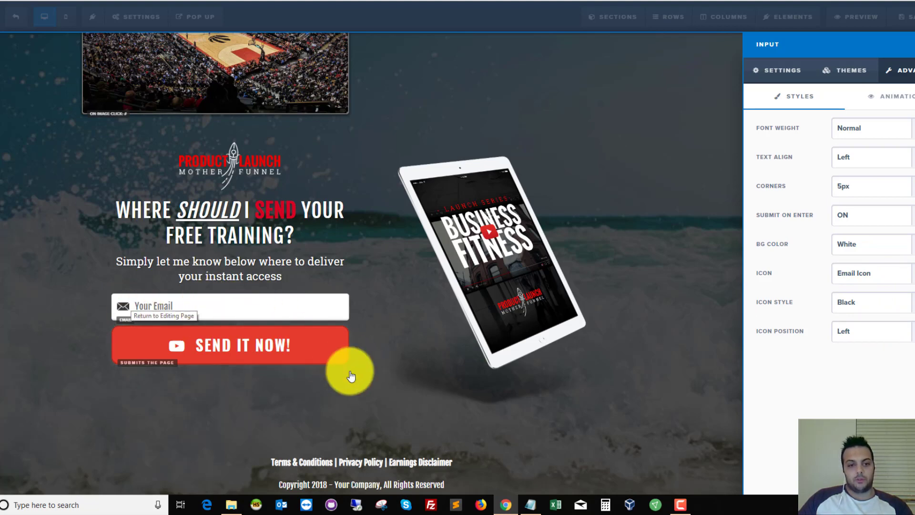
{"action": "left_click", "coordinate": [394, 374]}
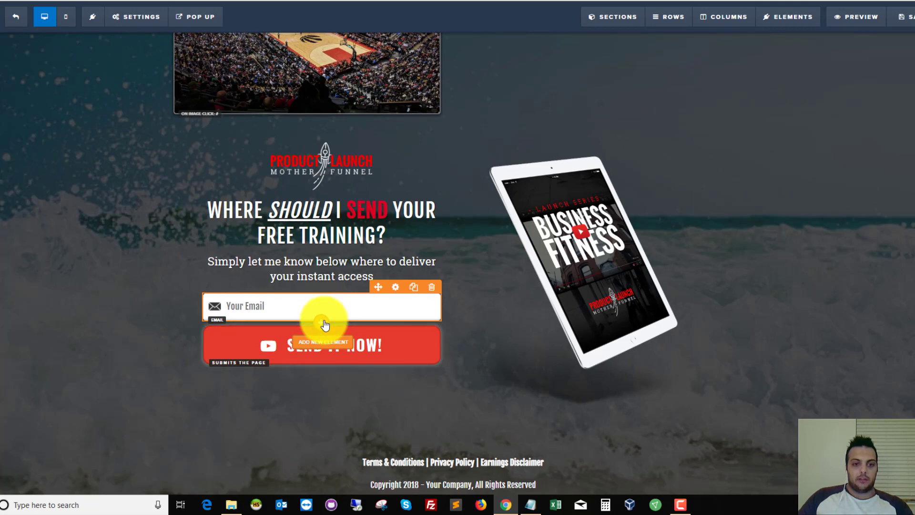
Step: Add a new input element between the email field and the SEND IT NOW! button
{"action": "left_click", "coordinate": [324, 324]}
{"action": "scroll", "coordinate": [766, 317], "scroll_direction": "down", "scroll_amount": 4}
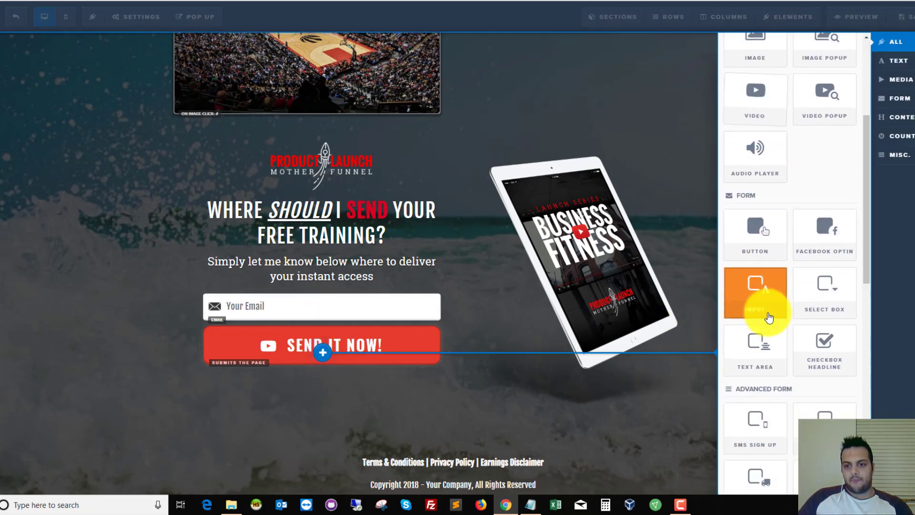
{"action": "left_click", "coordinate": [769, 310]}
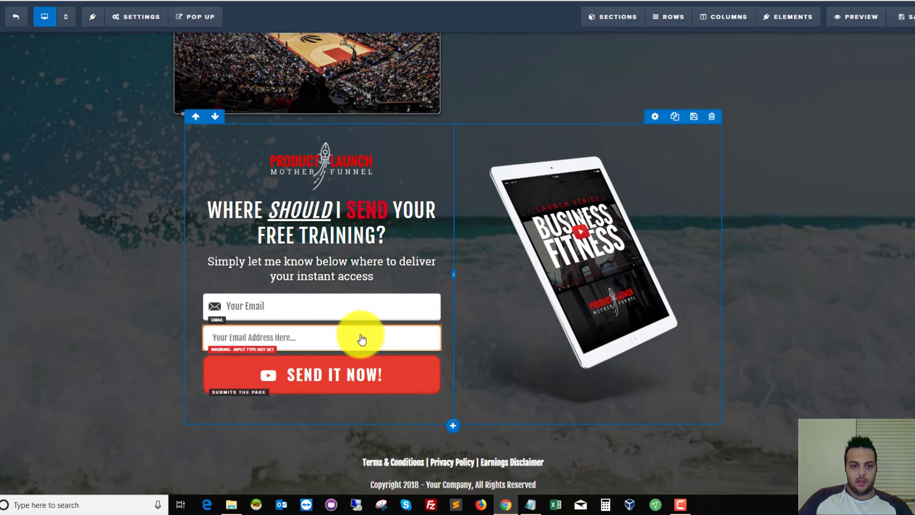
Step: Set the new input field's type to First Name, its placeholder text to "First Name", and make it required
{"action": "left_click", "coordinate": [397, 319]}
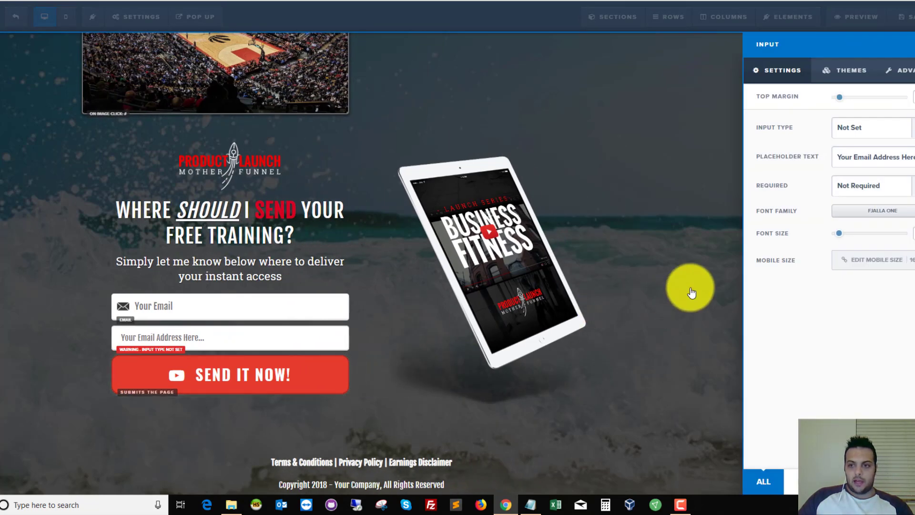
{"action": "left_click", "coordinate": [895, 133]}
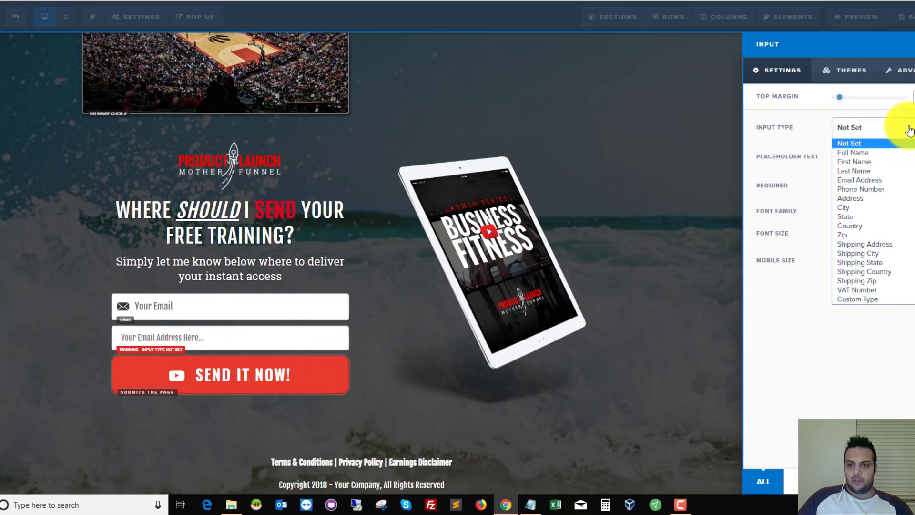
{"action": "left_click", "coordinate": [871, 162]}
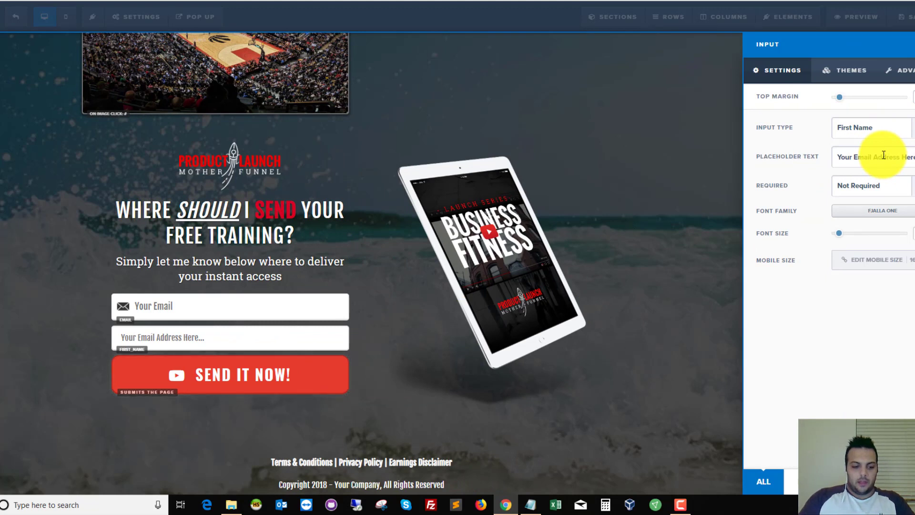
{"action": "type", "text": "First"}
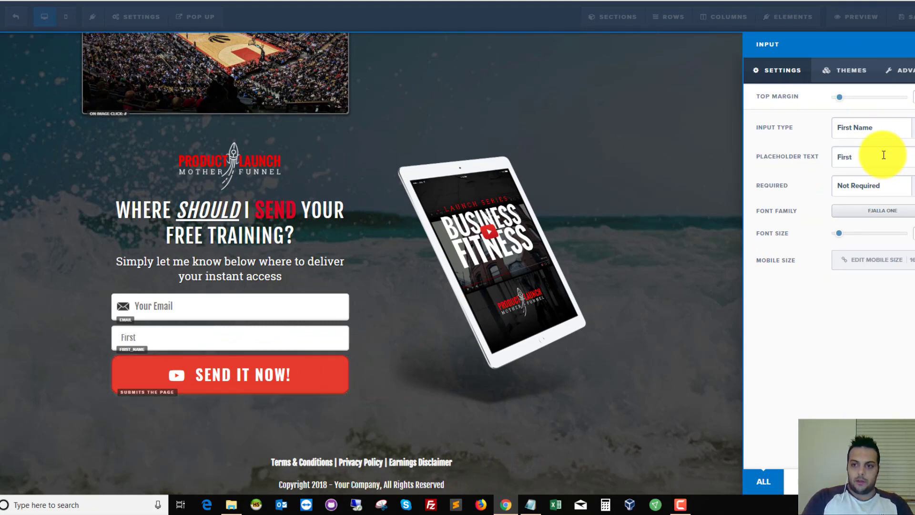
{"action": "type", "text": " Name"}
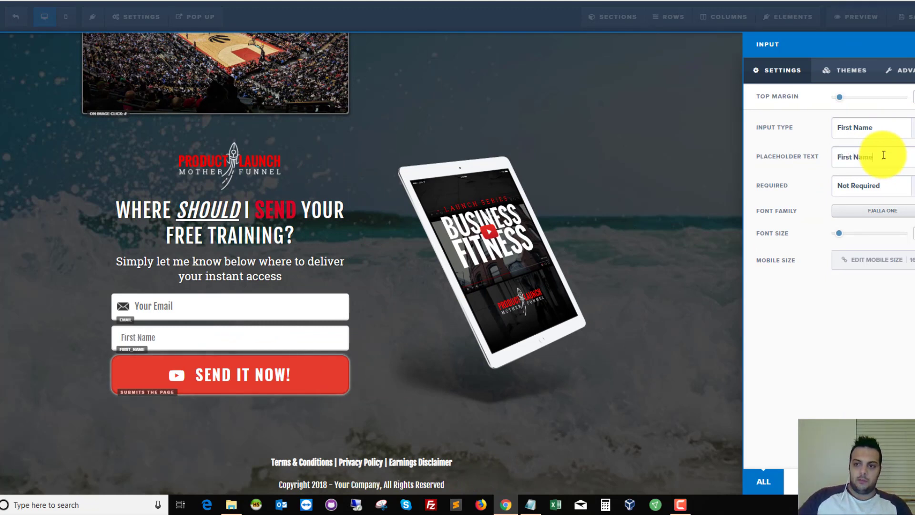
{"action": "left_click", "coordinate": [887, 185]}
{"action": "left_click", "coordinate": [867, 211]}
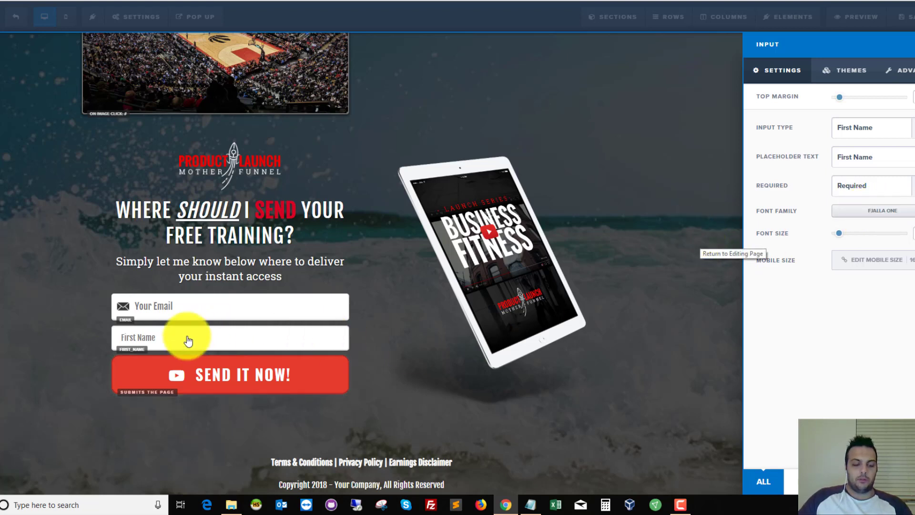
Step: Give the First Name field the Name Icon and set the icon position to Left
{"action": "left_click", "coordinate": [902, 70]}
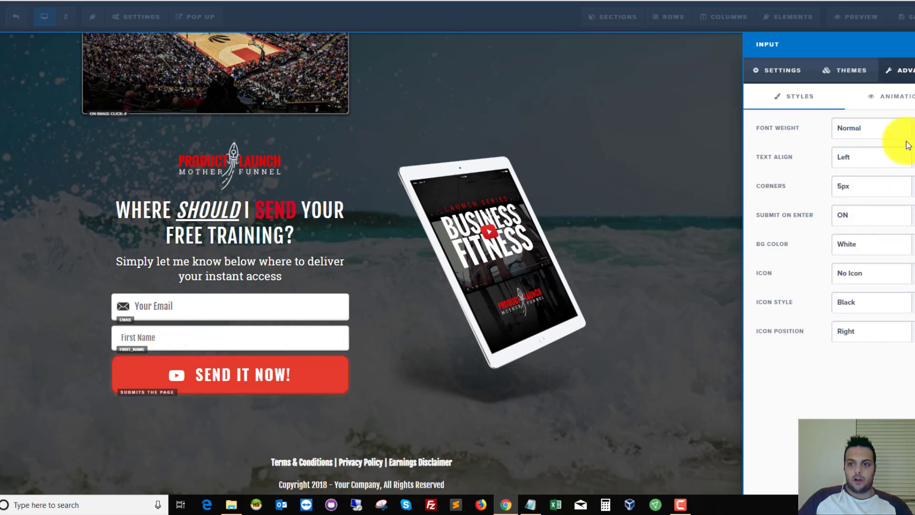
{"action": "left_click", "coordinate": [908, 281]}
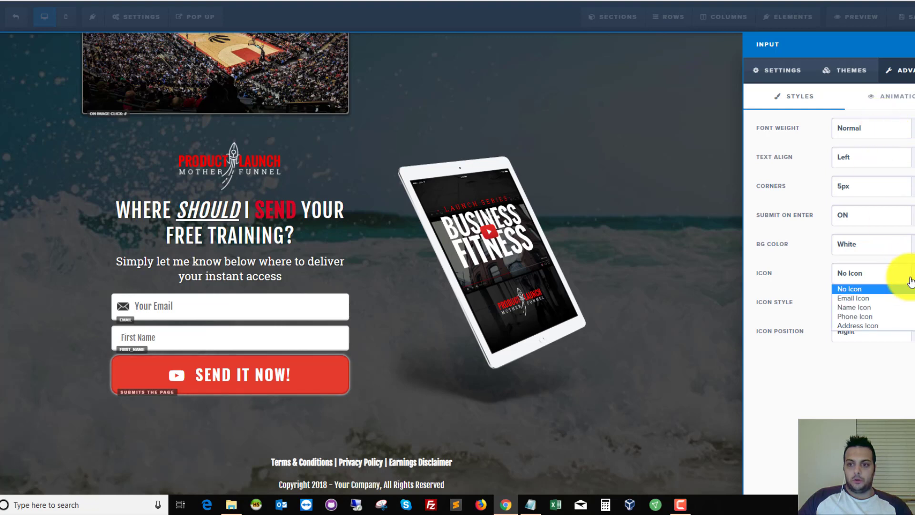
{"action": "left_click", "coordinate": [876, 307]}
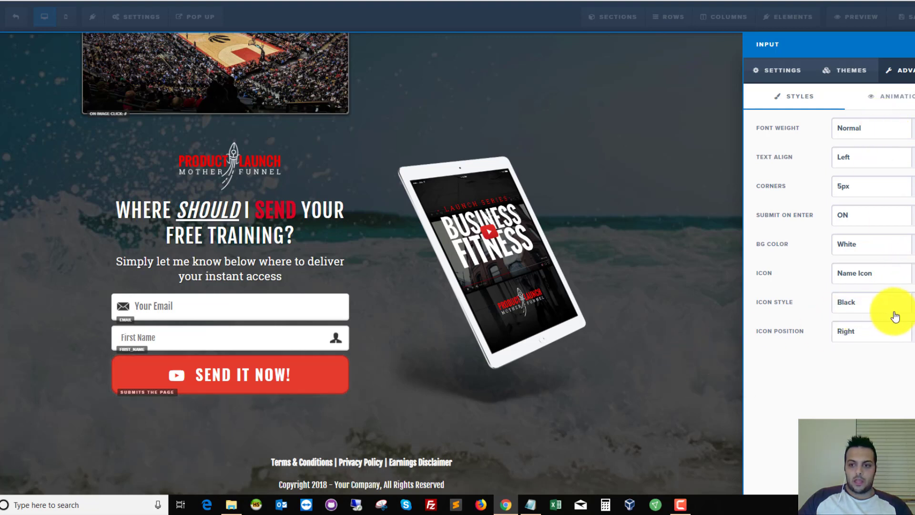
{"action": "left_click", "coordinate": [896, 336]}
{"action": "left_click", "coordinate": [860, 356]}
{"action": "left_click", "coordinate": [650, 378]}
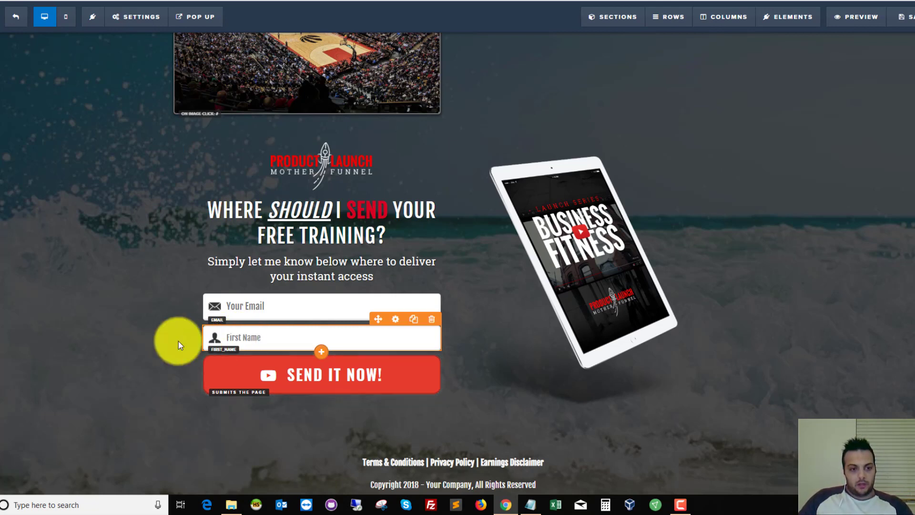
Step: Delete the First Name field from the opt-in form
{"action": "left_click", "coordinate": [434, 322]}
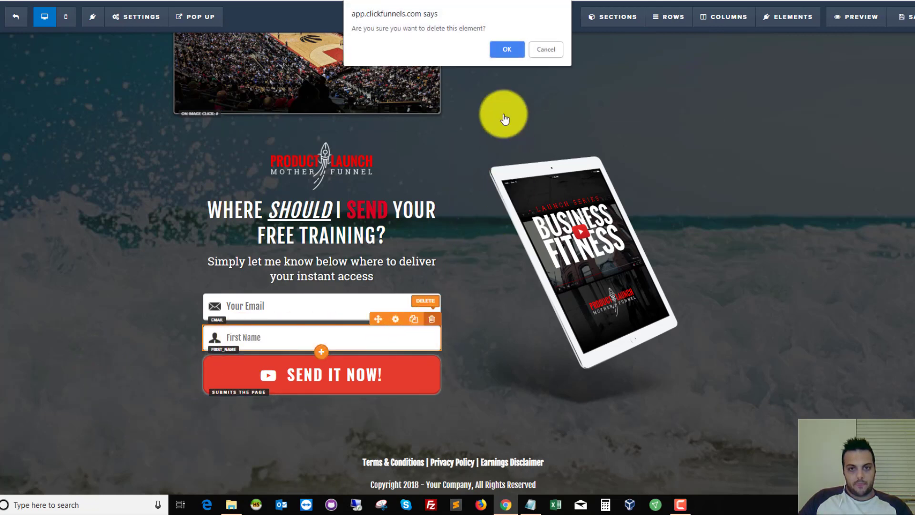
{"action": "left_click", "coordinate": [508, 51]}
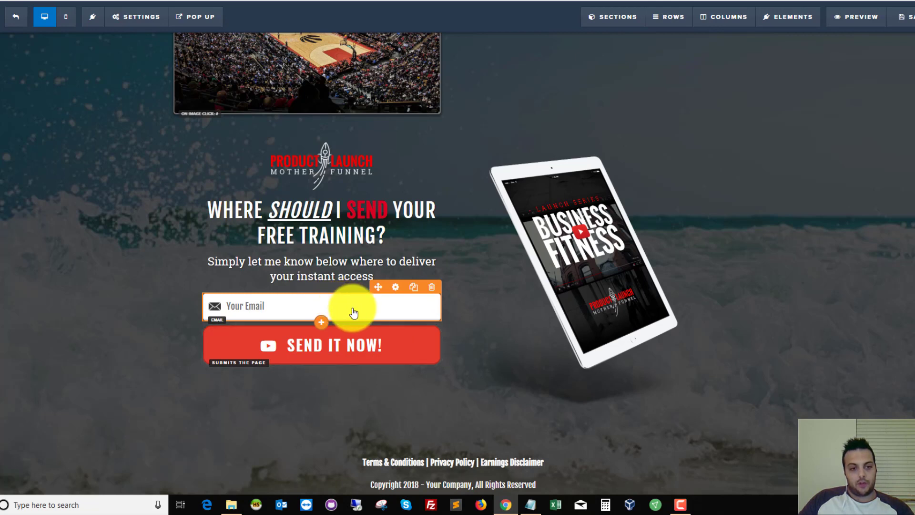
{"action": "left_click", "coordinate": [238, 308]}
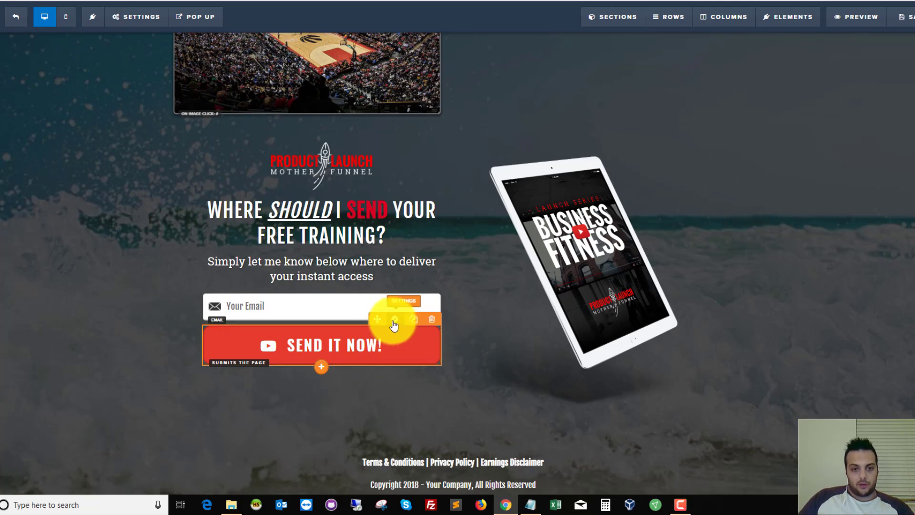
Step: Examine the actions available for the SEND IT NOW! button, leaving its submit form action selected
{"action": "left_click", "coordinate": [393, 322]}
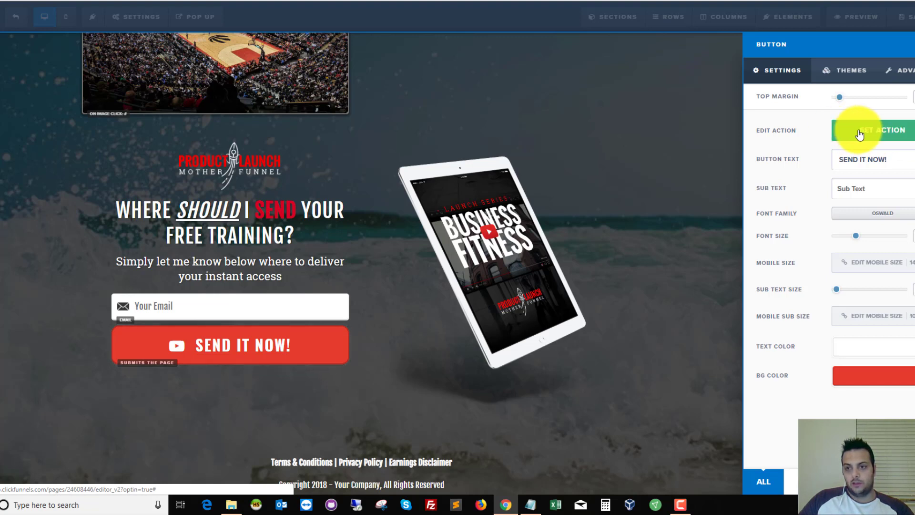
{"action": "left_click", "coordinate": [879, 134]}
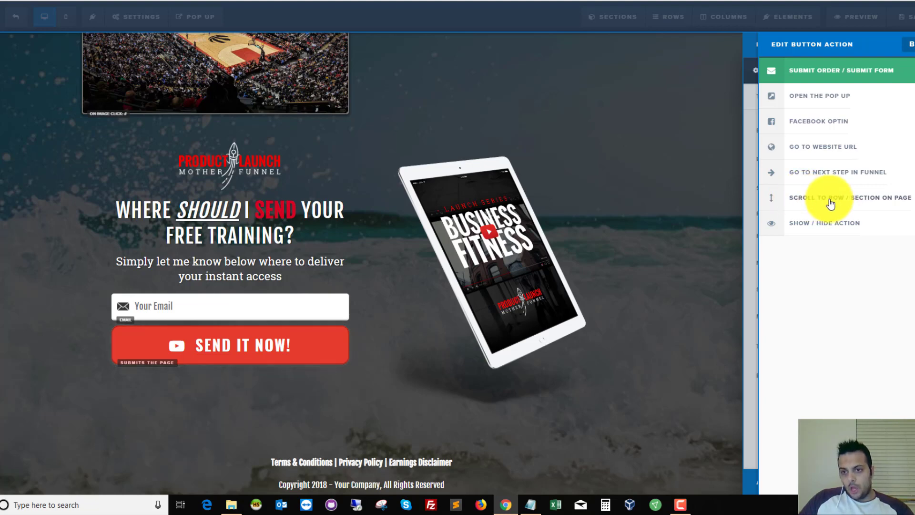
{"action": "left_click", "coordinate": [709, 147]}
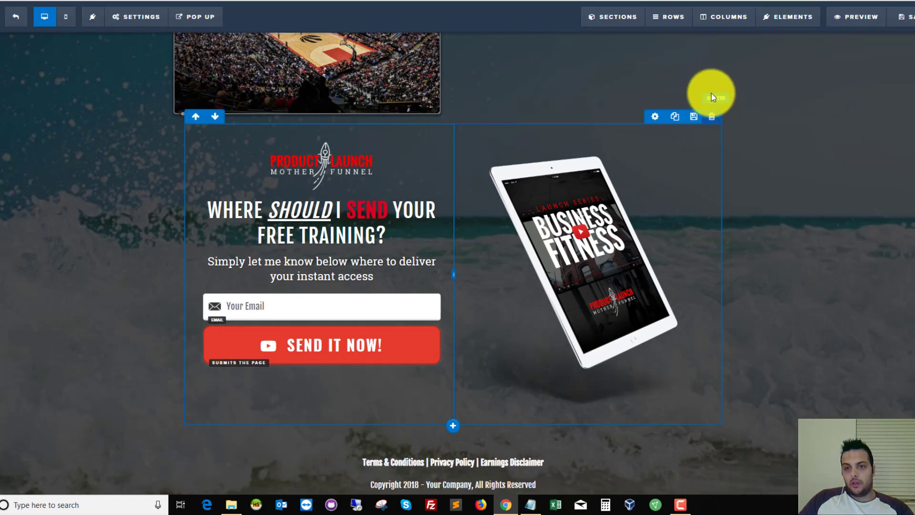
Step: Check in the row manager which part of the page each one-column and two-column row corresponds to
{"action": "mouse_move", "coordinate": [672, 15]}
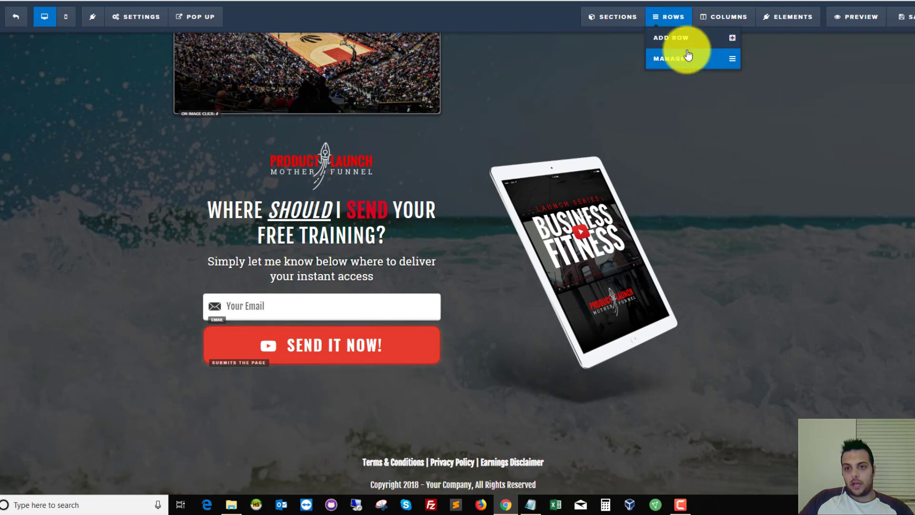
{"action": "left_click", "coordinate": [679, 61]}
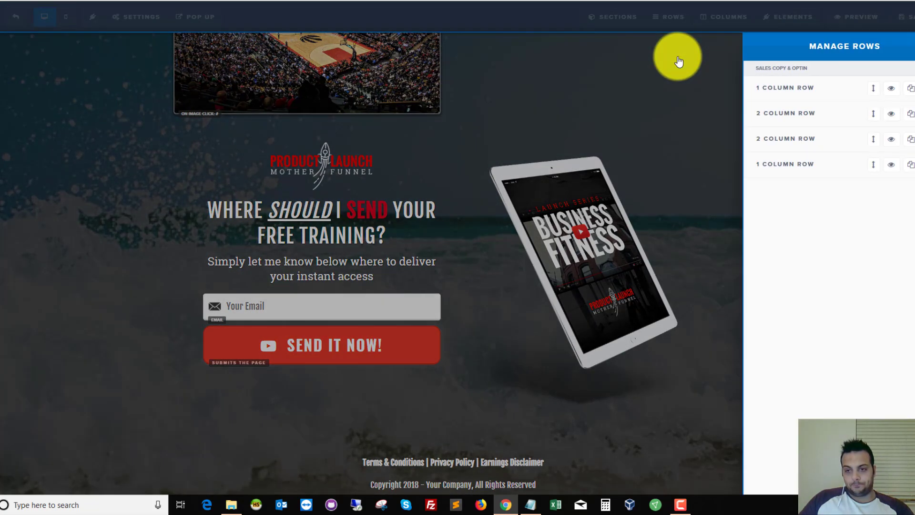
{"action": "mouse_move", "coordinate": [777, 87]}
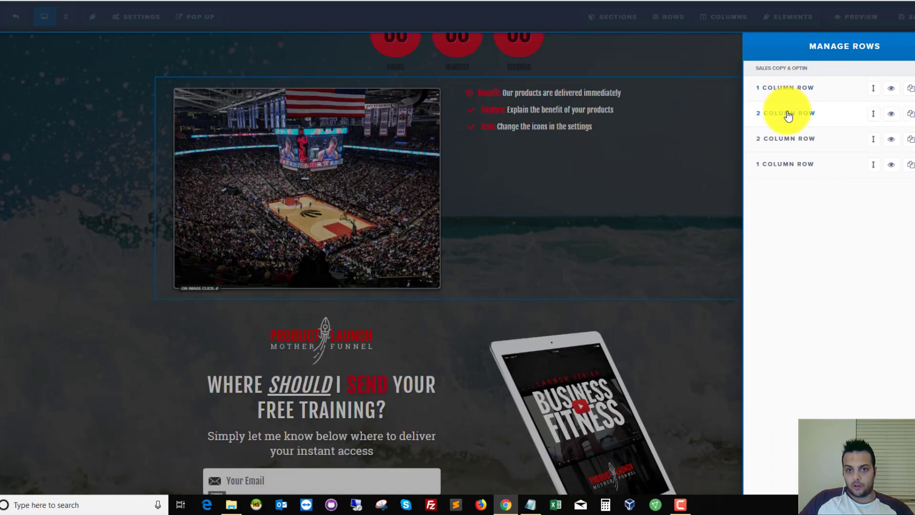
{"action": "mouse_move", "coordinate": [799, 142]}
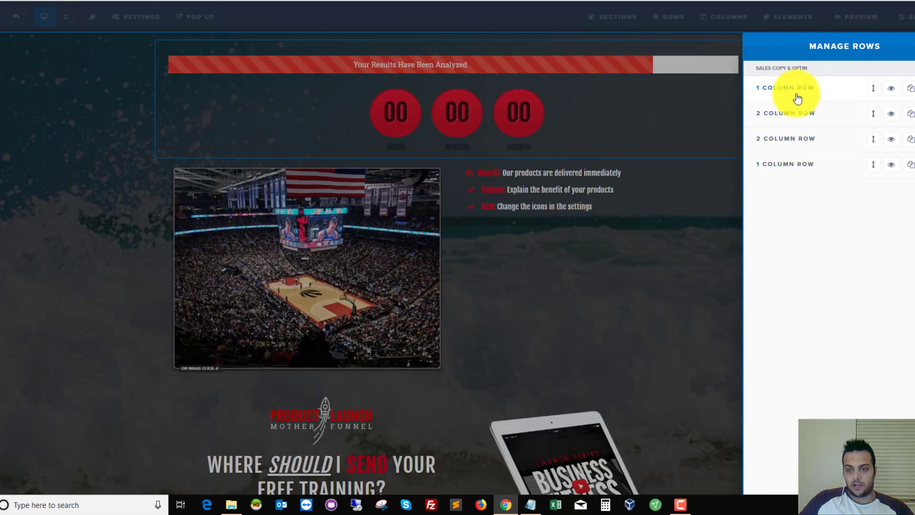
{"action": "mouse_move", "coordinate": [796, 115]}
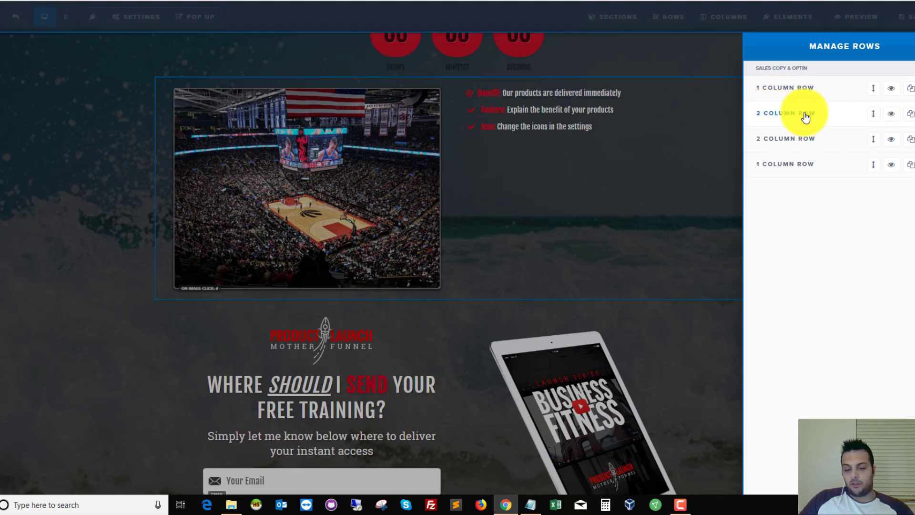
{"action": "mouse_move", "coordinate": [800, 170]}
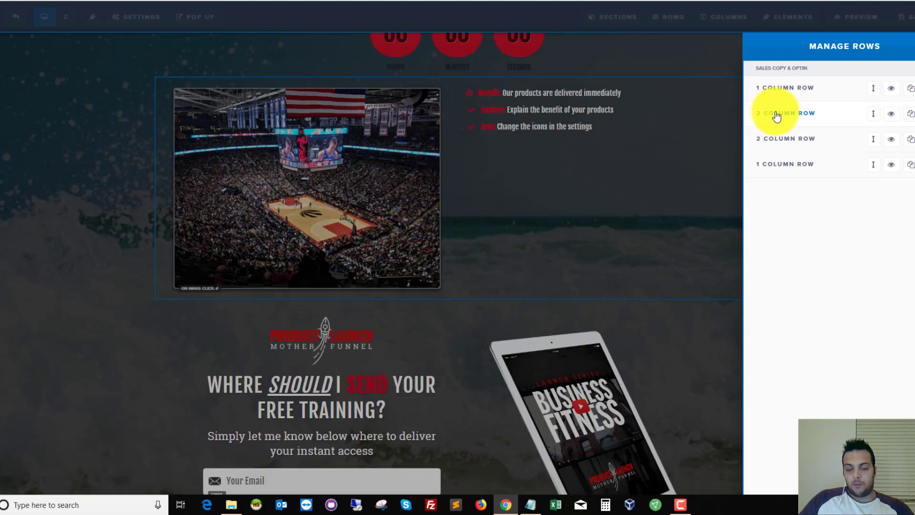
{"action": "mouse_move", "coordinate": [745, 140]}
{"action": "left_click", "coordinate": [439, 291]}
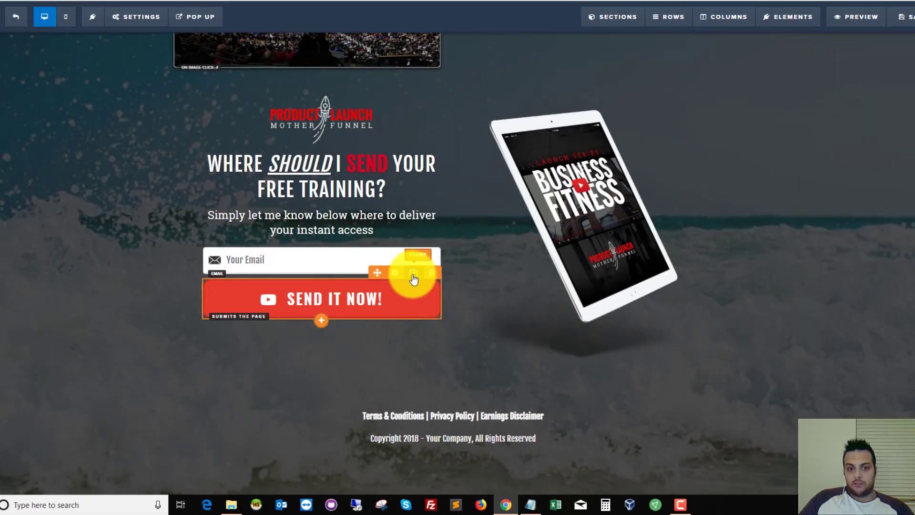
Step: Set the SEND IT NOW! button's action to scroll to a row, choosing the second 2 column row as its target
{"action": "left_click", "coordinate": [399, 275]}
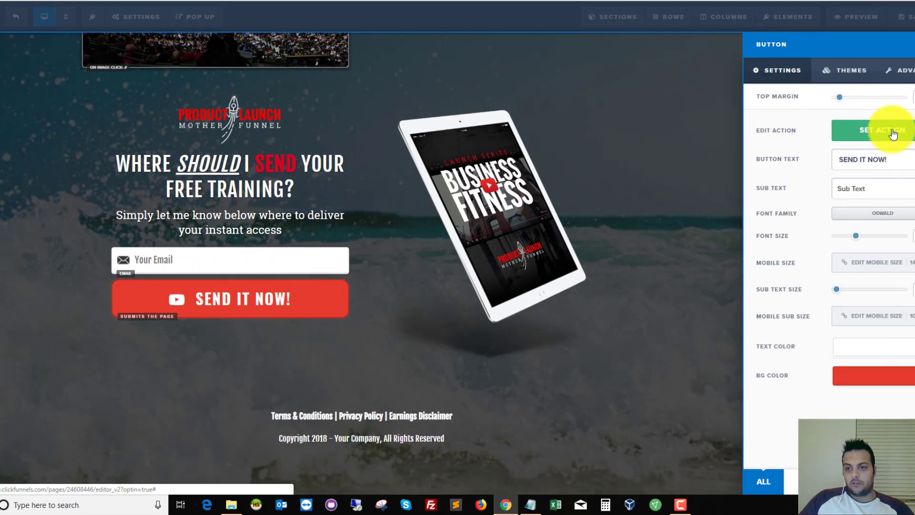
{"action": "left_click", "coordinate": [892, 123]}
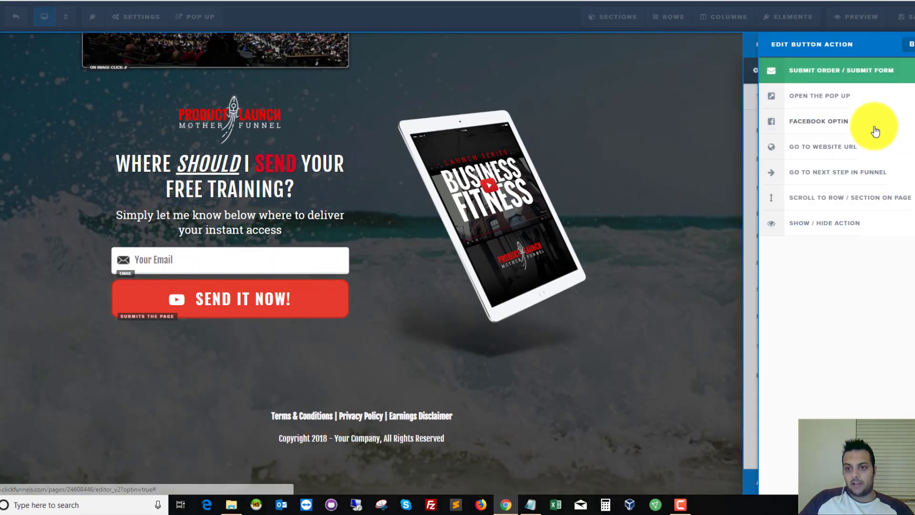
{"action": "left_click", "coordinate": [824, 199]}
{"action": "left_click", "coordinate": [823, 226]}
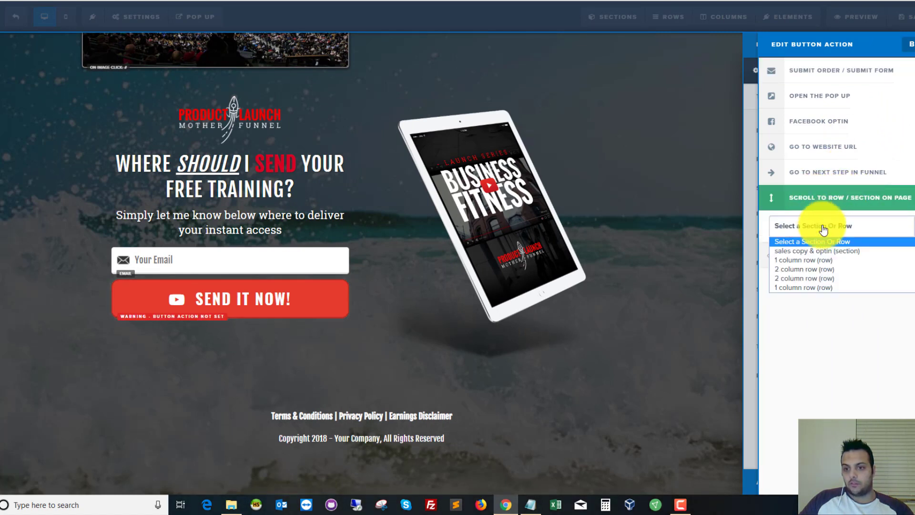
{"action": "left_click", "coordinate": [816, 278]}
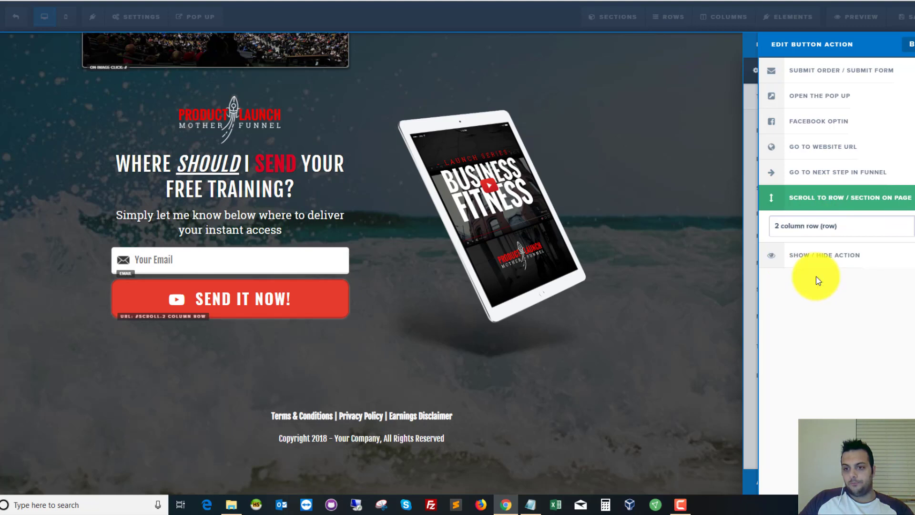
{"action": "left_click", "coordinate": [692, 288]}
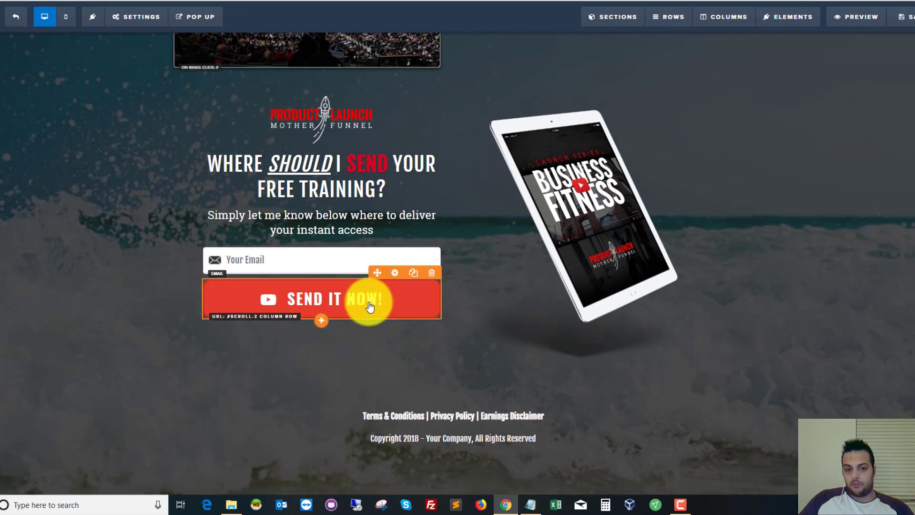
Step: Set the SEND IT NOW! button's action to Submit Order / Submit Form and save the page
{"action": "scroll", "coordinate": [366, 311], "scroll_direction": "down", "scroll_amount": 1}
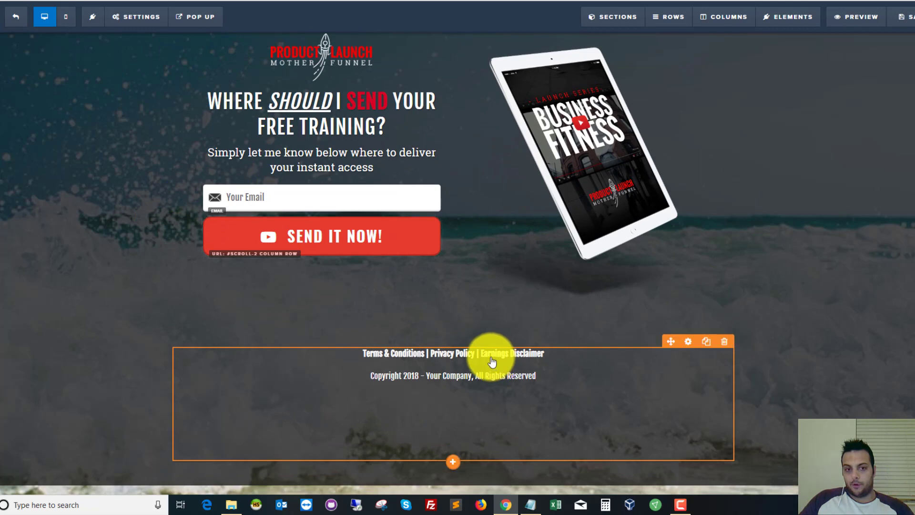
{"action": "scroll", "coordinate": [450, 265], "scroll_direction": "up", "scroll_amount": 4}
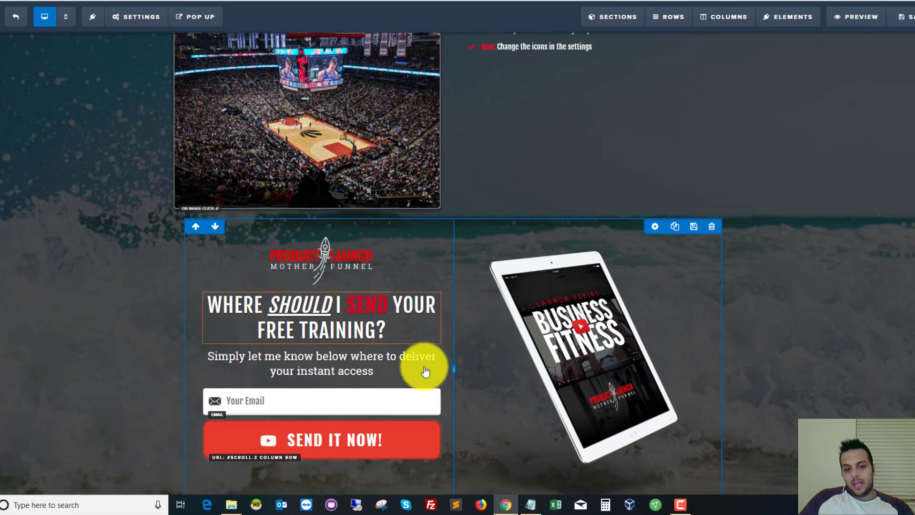
{"action": "scroll", "coordinate": [475, 348], "scroll_direction": "down", "scroll_amount": 2}
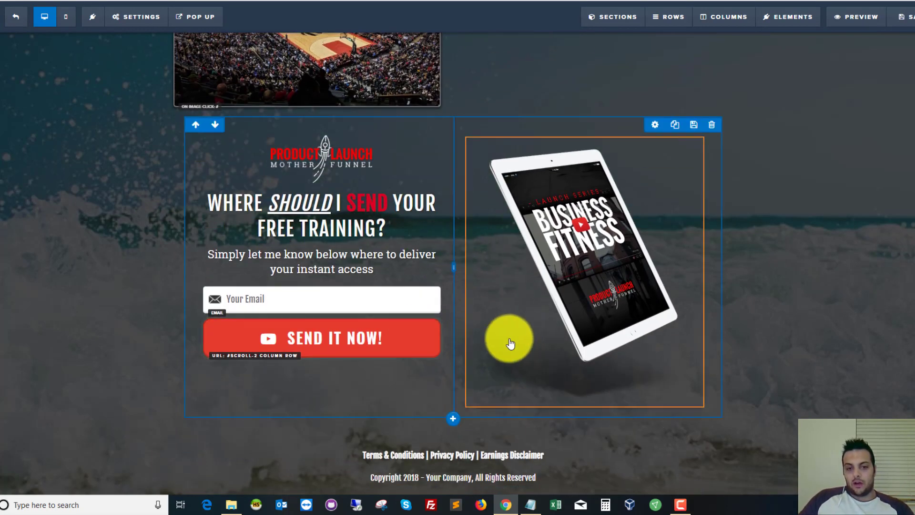
{"action": "scroll", "coordinate": [541, 286], "scroll_direction": "up", "scroll_amount": 4}
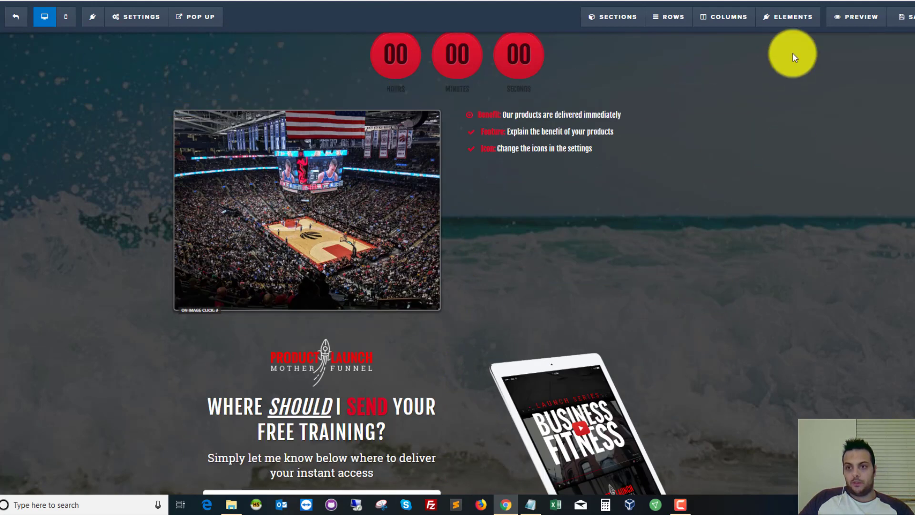
{"action": "scroll", "coordinate": [409, 279], "scroll_direction": "down", "scroll_amount": 5}
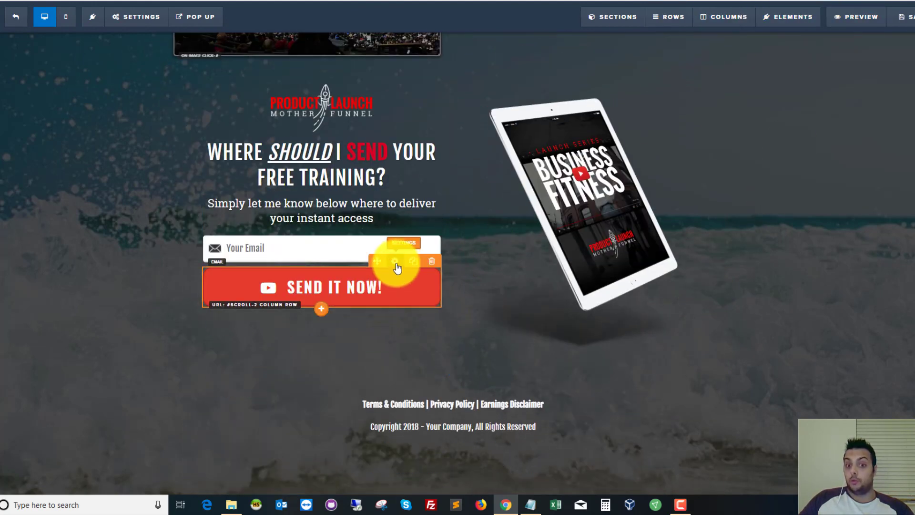
{"action": "left_click", "coordinate": [396, 264]}
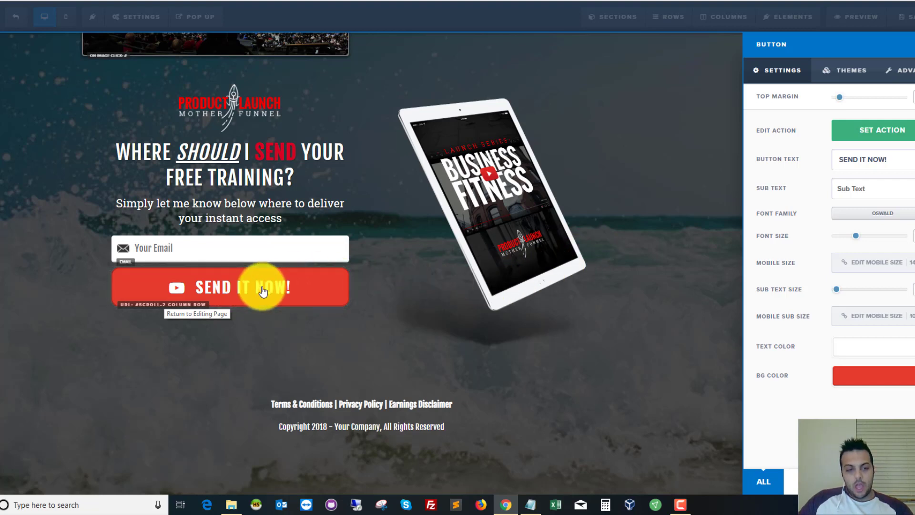
{"action": "left_click", "coordinate": [893, 127]}
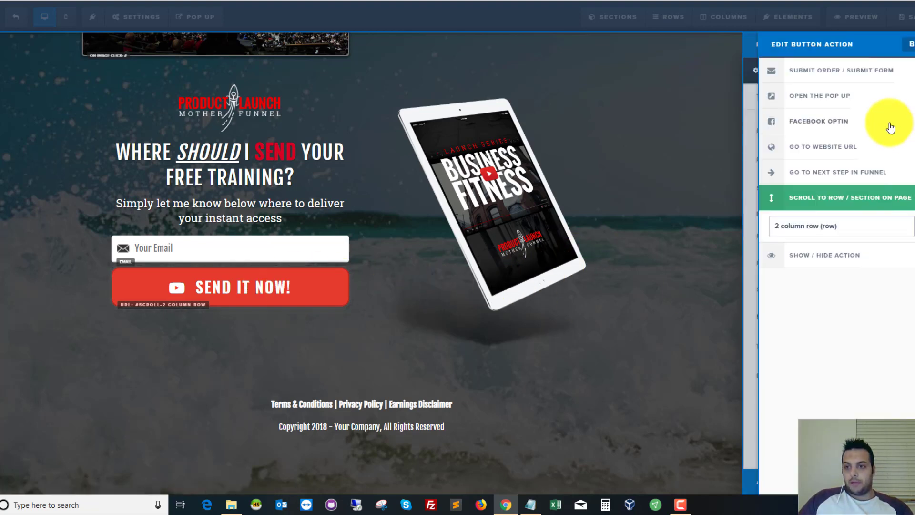
{"action": "left_click", "coordinate": [853, 74]}
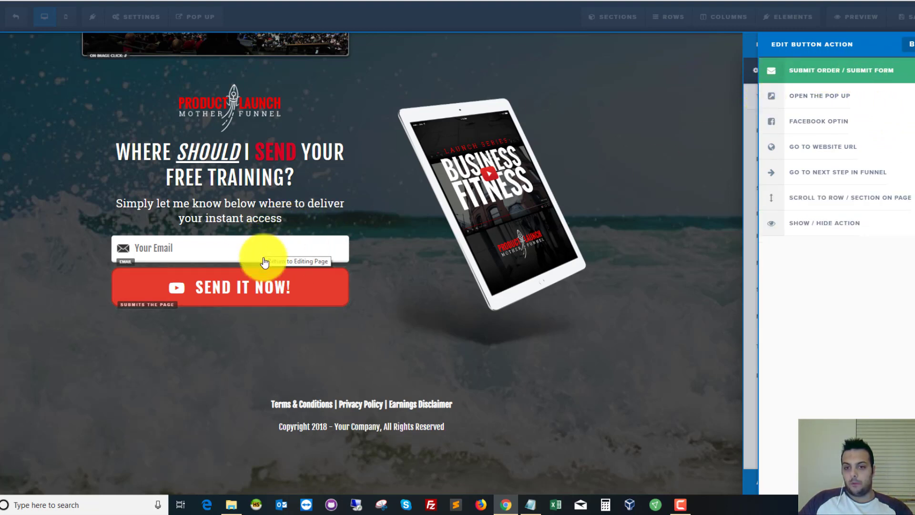
{"action": "left_click", "coordinate": [650, 370]}
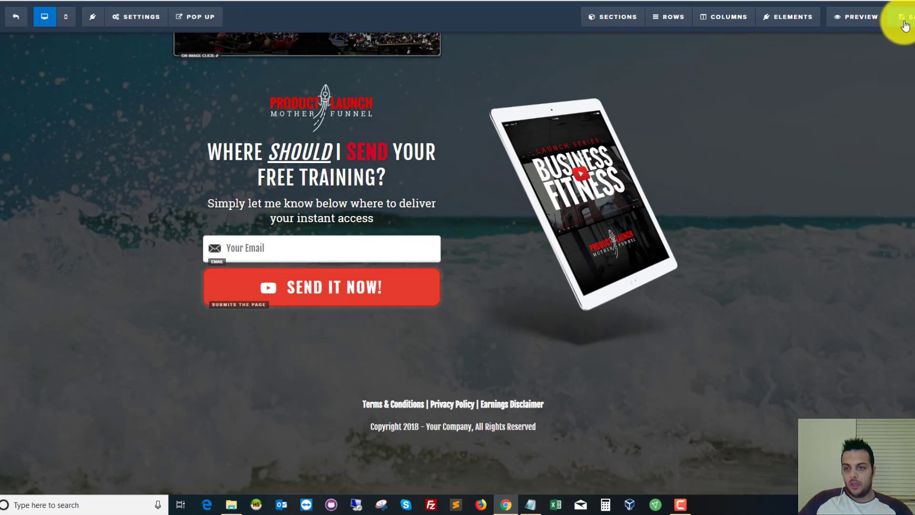
{"action": "left_click", "coordinate": [904, 25]}
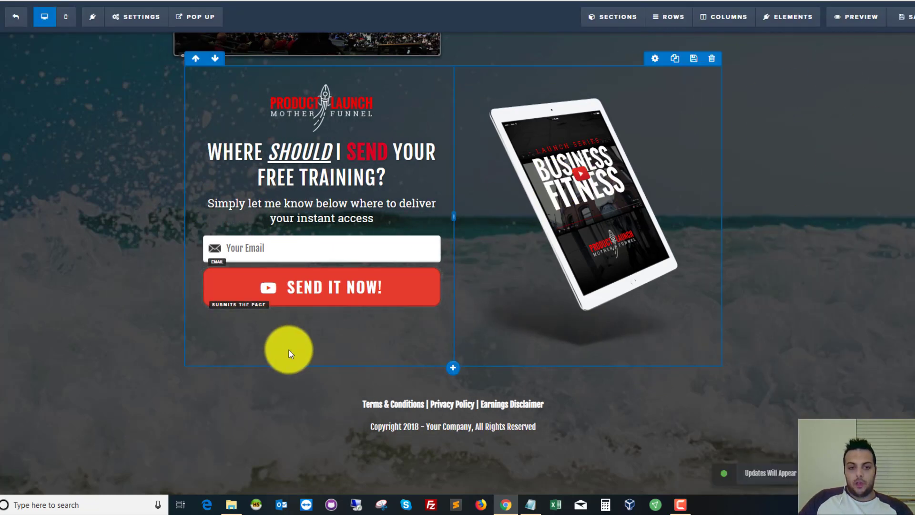
Step: Examine the action options of the SEND IT NOW! button, keeping the submit form action selected
{"action": "left_click", "coordinate": [137, 17]}
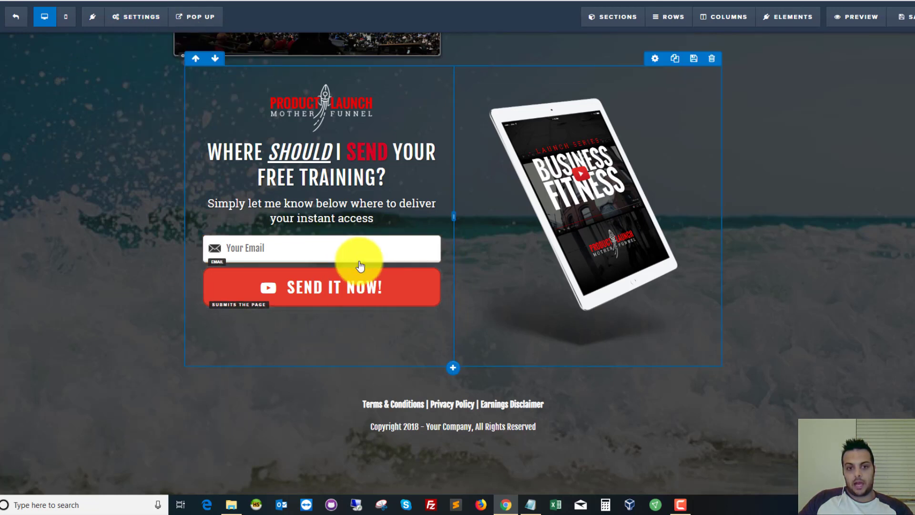
{"action": "left_click", "coordinate": [399, 273]}
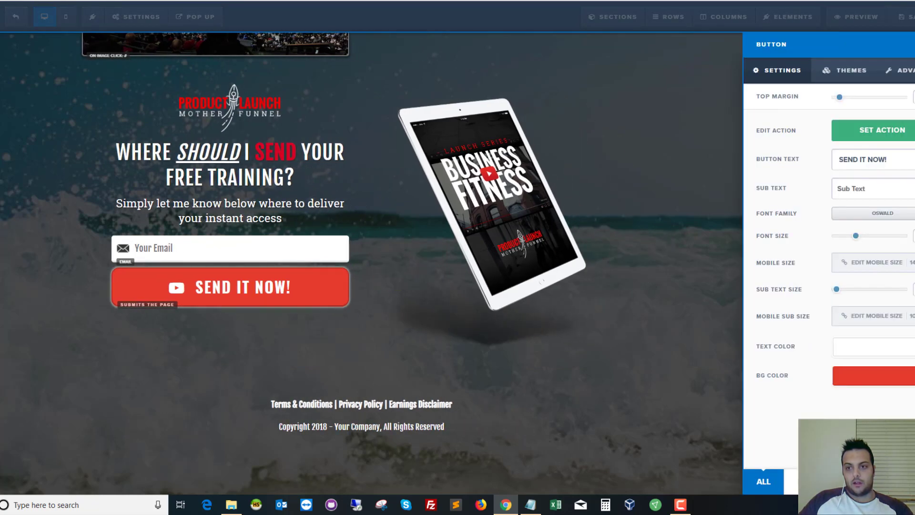
{"action": "left_click", "coordinate": [883, 135]}
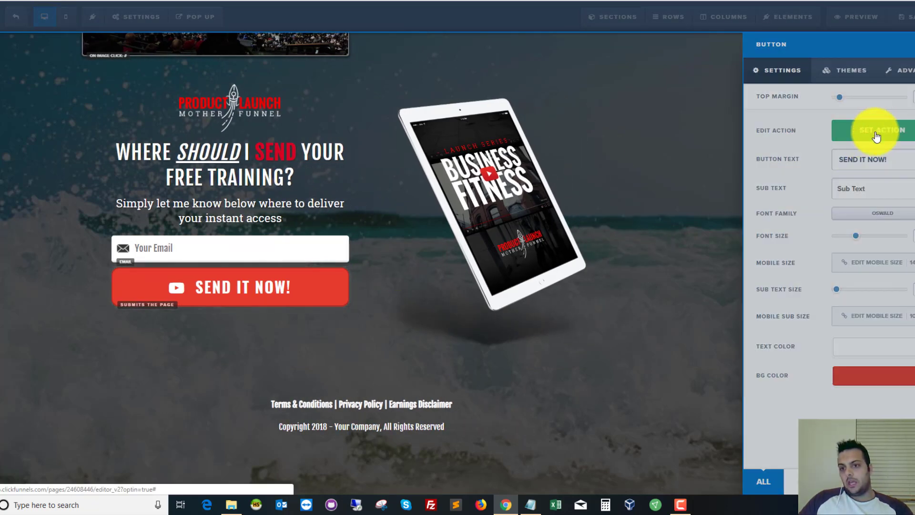
{"action": "left_click", "coordinate": [662, 88]}
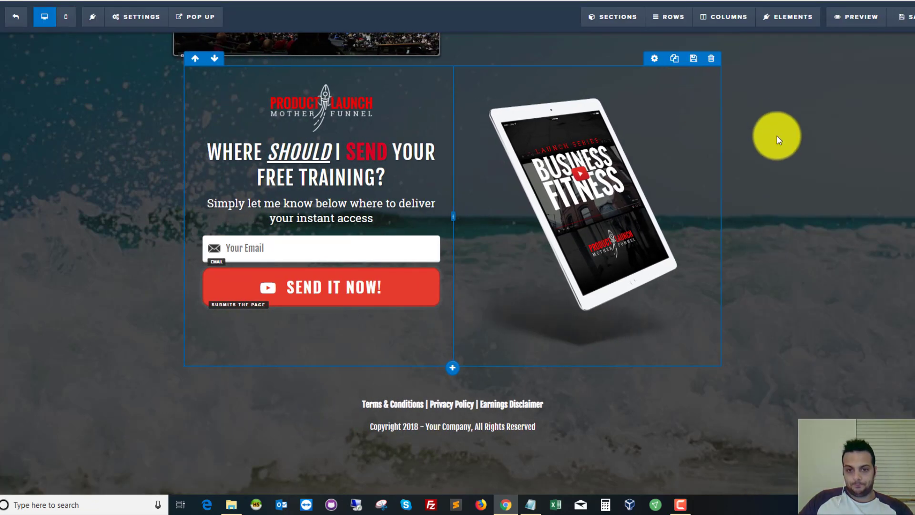
{"action": "scroll", "coordinate": [596, 326], "scroll_direction": "up", "scroll_amount": 1}
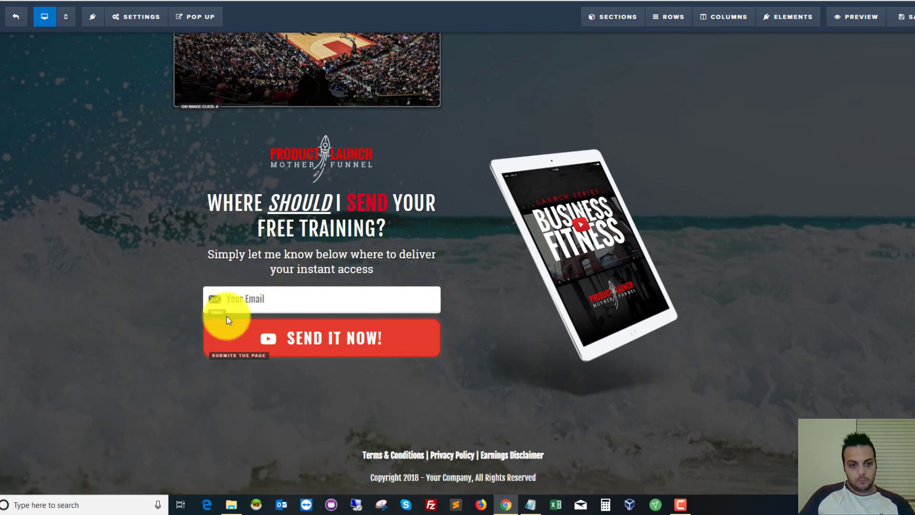
{"action": "left_click", "coordinate": [327, 337]}
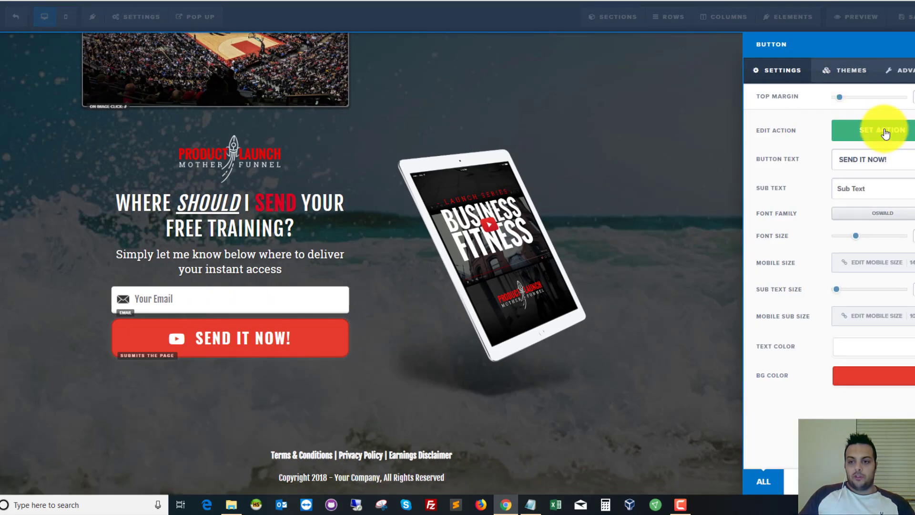
{"action": "left_click", "coordinate": [879, 131]}
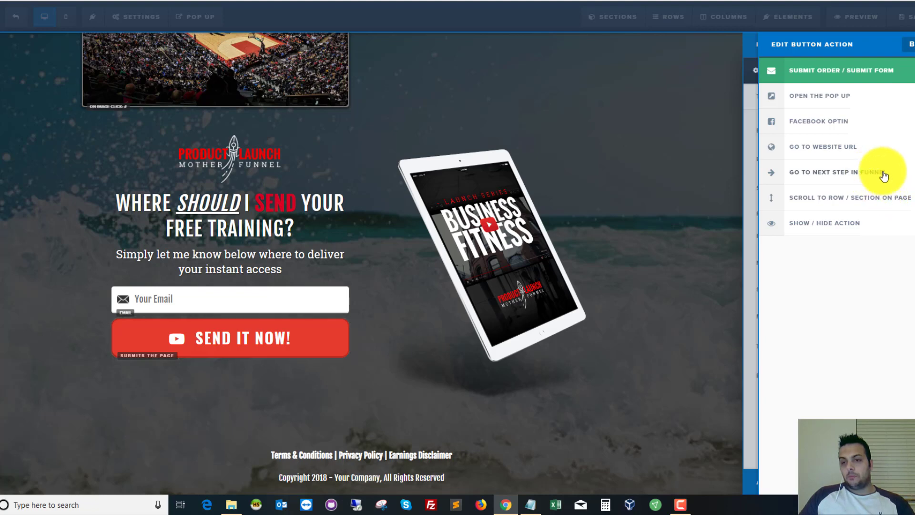
{"action": "left_click", "coordinate": [408, 337]}
{"action": "left_click", "coordinate": [408, 340]}
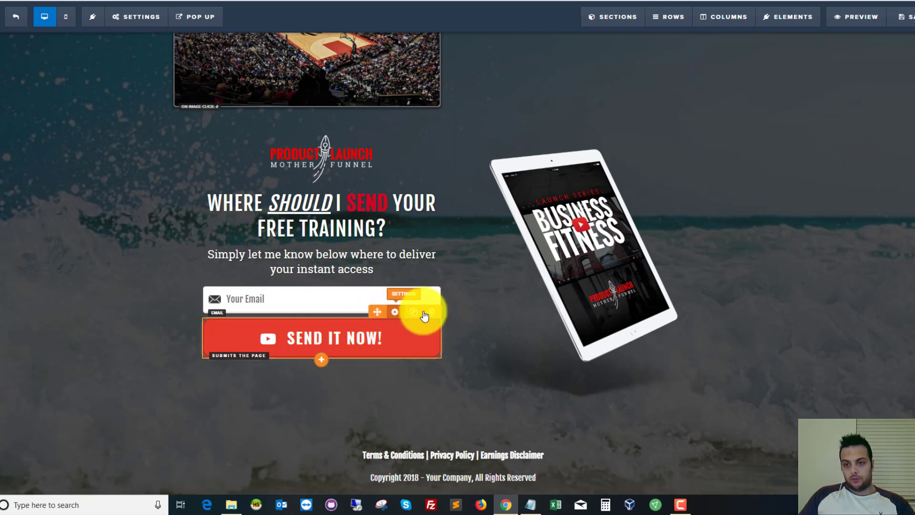
{"action": "left_click", "coordinate": [424, 316]}
{"action": "left_click", "coordinate": [867, 129]}
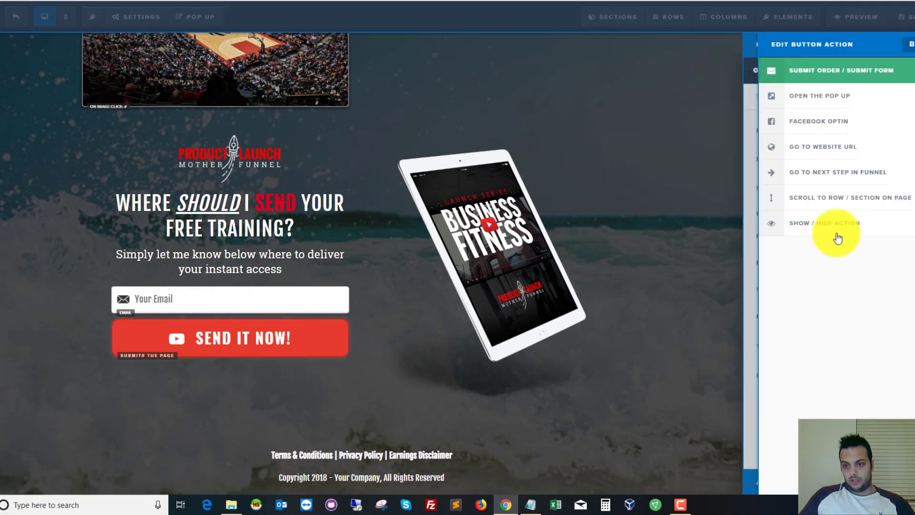
{"action": "left_click", "coordinate": [651, 120]}
Step: Leave the page editor, open the funnel's Thank You page in the browser and copy its URL
{"action": "scroll", "coordinate": [886, 101], "scroll_direction": "up", "scroll_amount": 5}
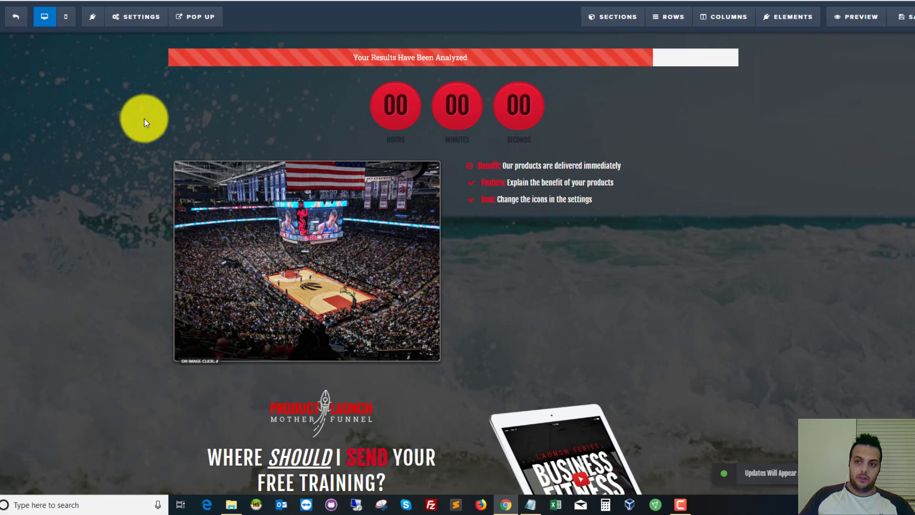
{"action": "left_click", "coordinate": [20, 19]}
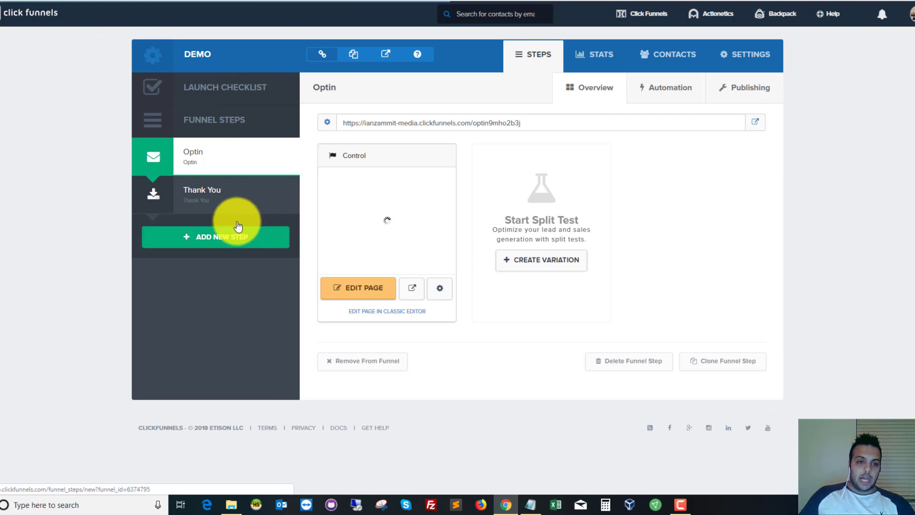
{"action": "left_click", "coordinate": [206, 196]}
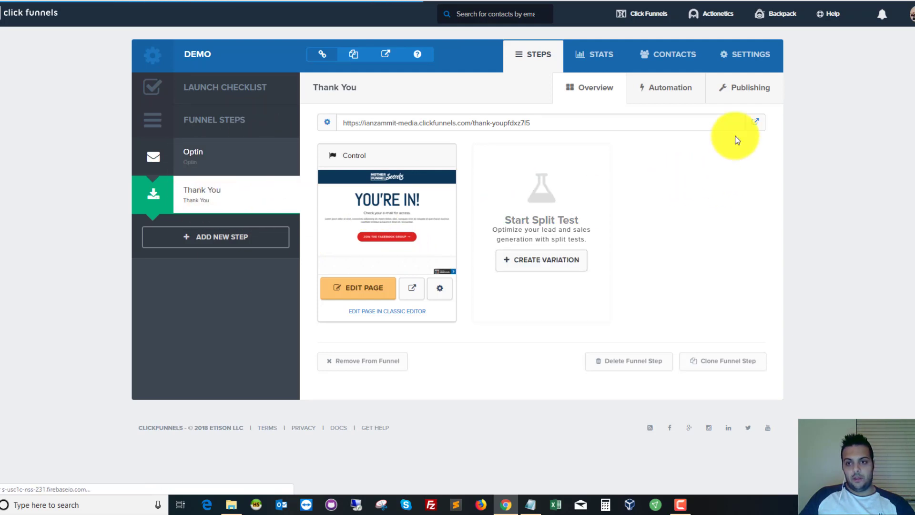
{"action": "left_click", "coordinate": [756, 126]}
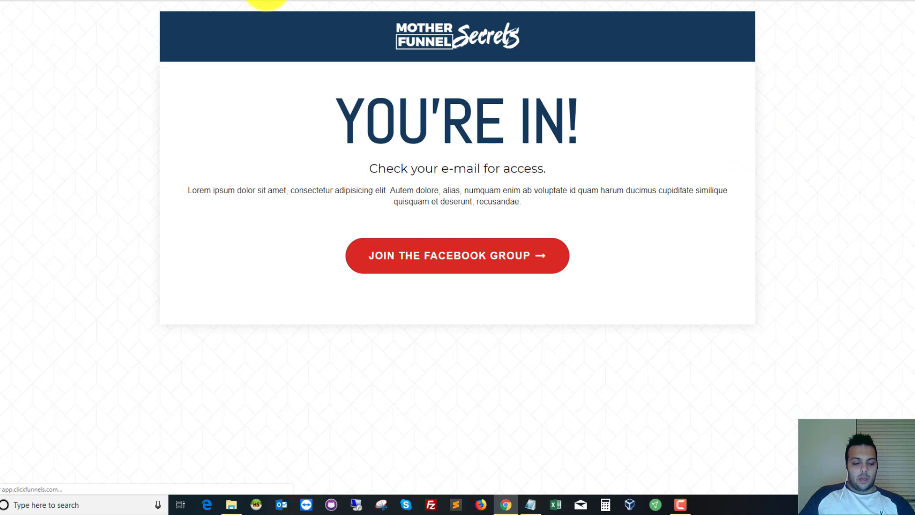
{"action": "right_click", "coordinate": [218, 1]}
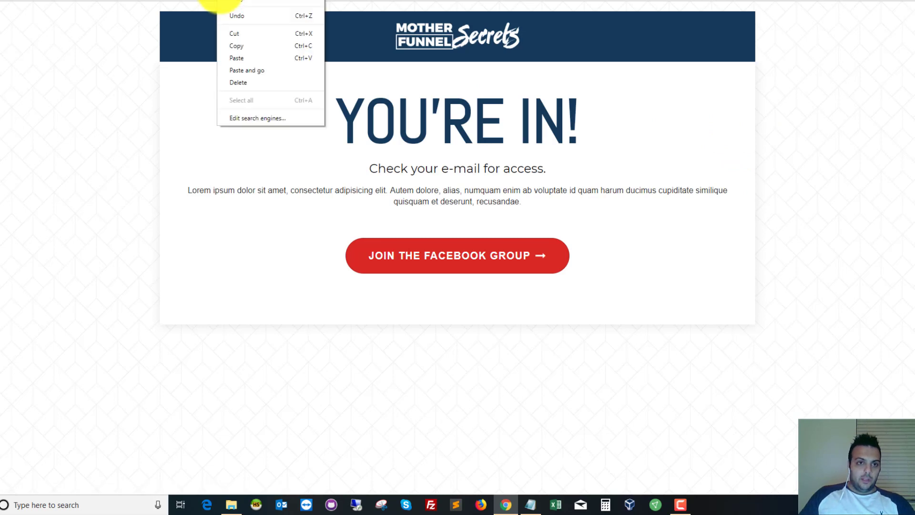
{"action": "left_click", "coordinate": [250, 47]}
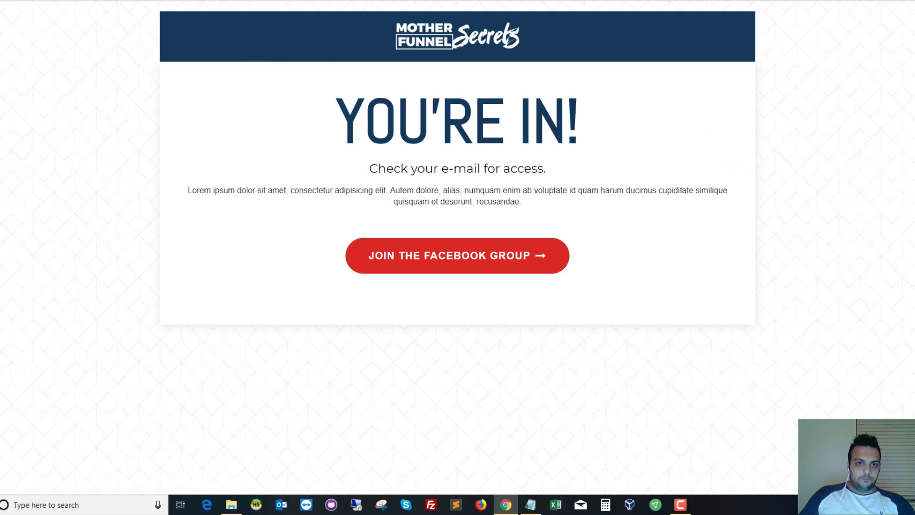
Step: Return to the funnel overview and reopen the Optin step's page for editing
{"action": "key", "text": "ctrl+shift+Tab"}
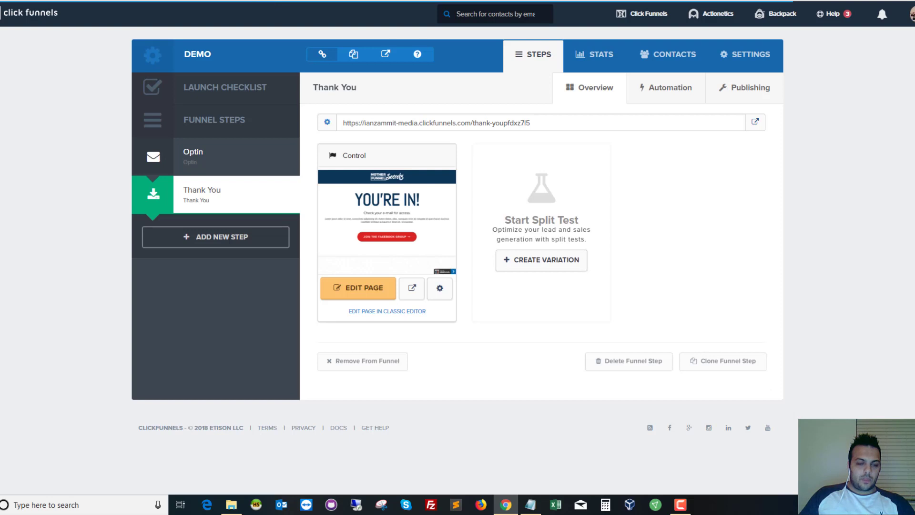
{"action": "left_click", "coordinate": [196, 151]}
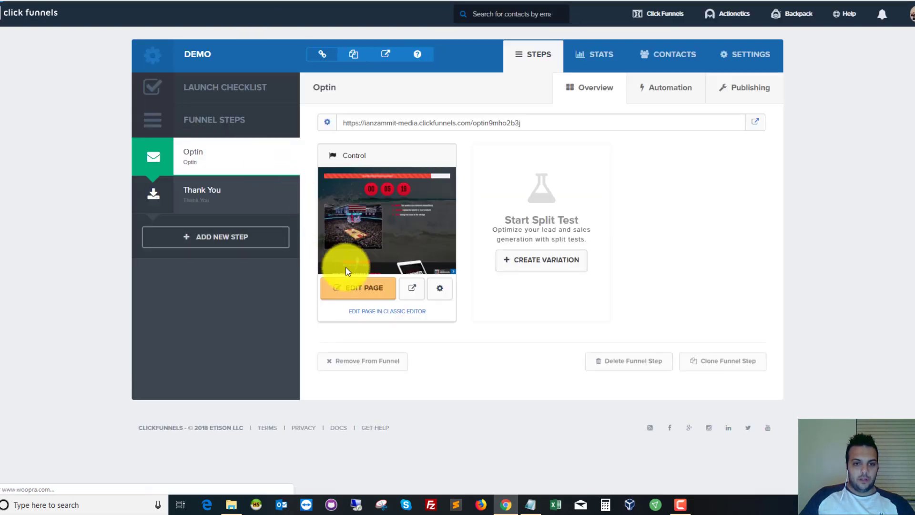
{"action": "left_click", "coordinate": [363, 288]}
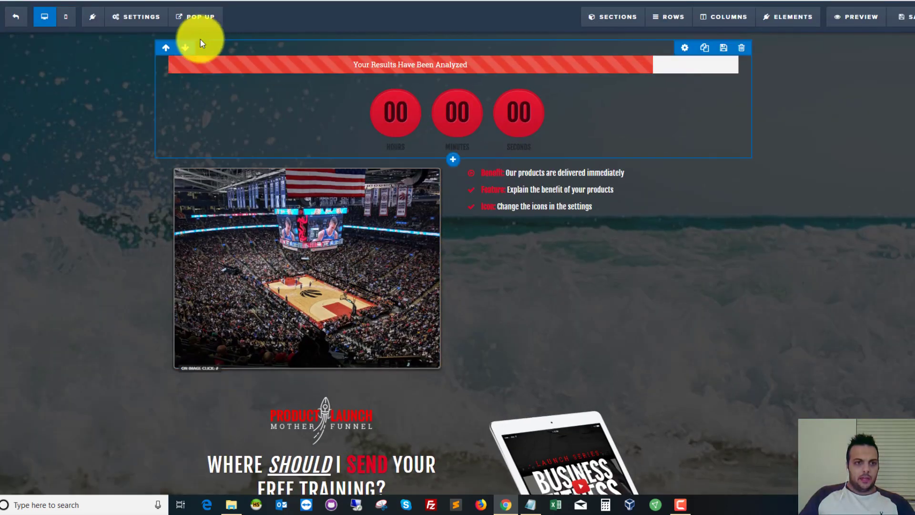
Step: Paste the copied Thank You page URL as the opt-in page's On Submit Go To address in the general settings and save the page
{"action": "left_click", "coordinate": [148, 19]}
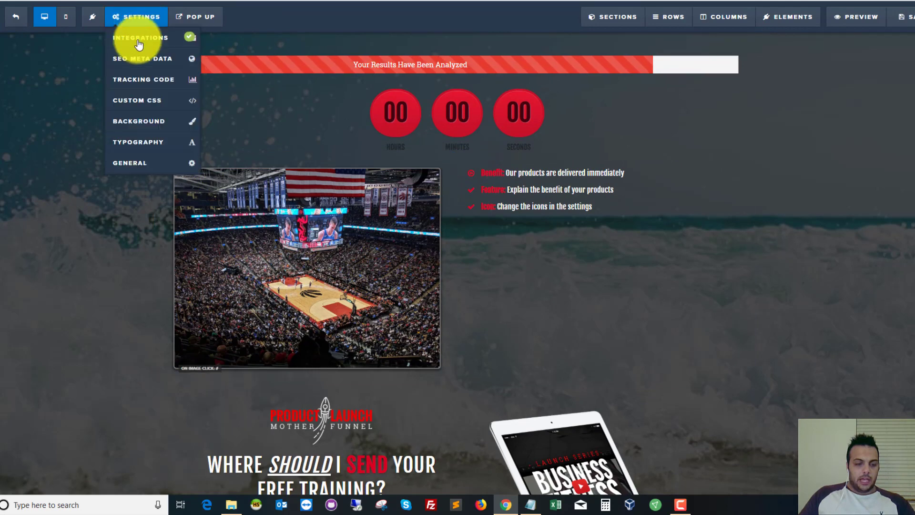
{"action": "left_click", "coordinate": [135, 163]}
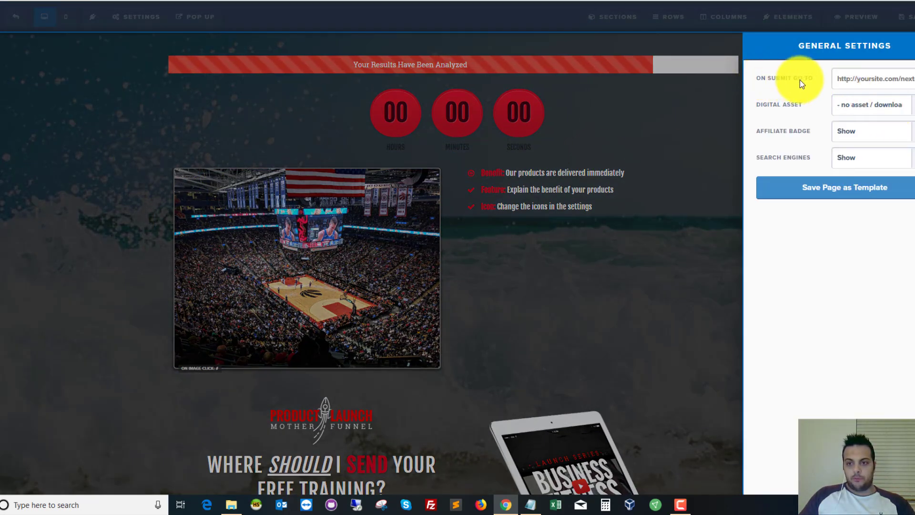
{"action": "right_click", "coordinate": [853, 79]}
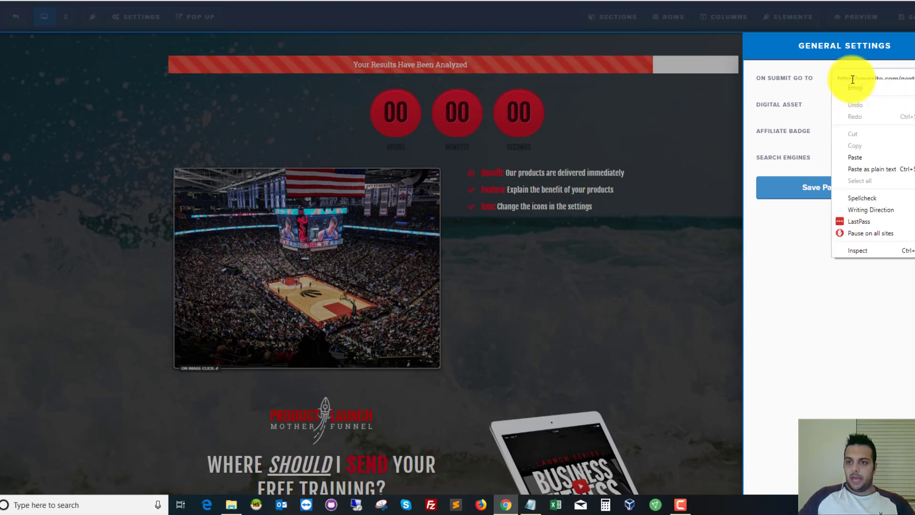
{"action": "left_click", "coordinate": [883, 154]}
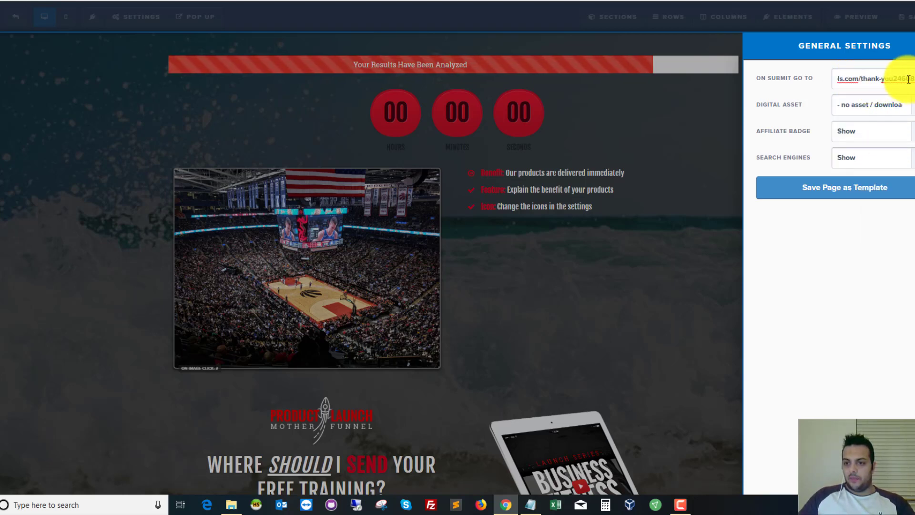
{"action": "left_click", "coordinate": [690, 245]}
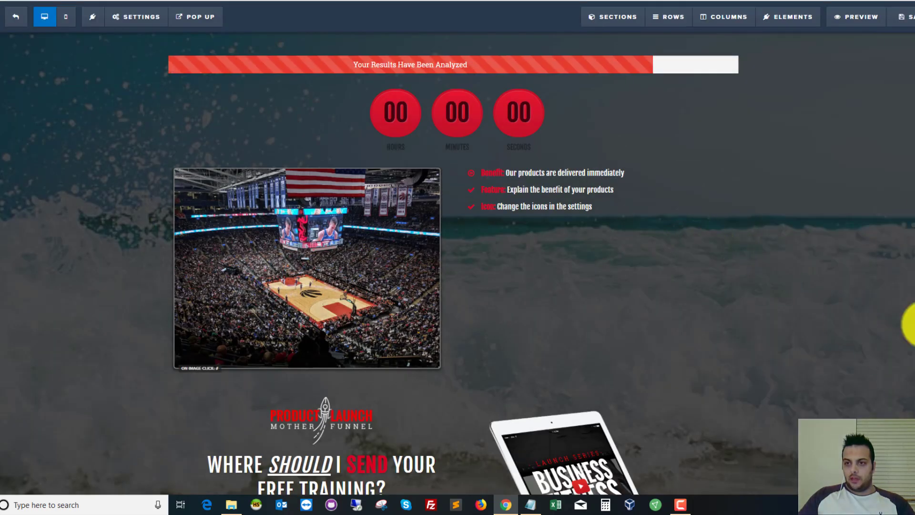
{"action": "left_click", "coordinate": [908, 18]}
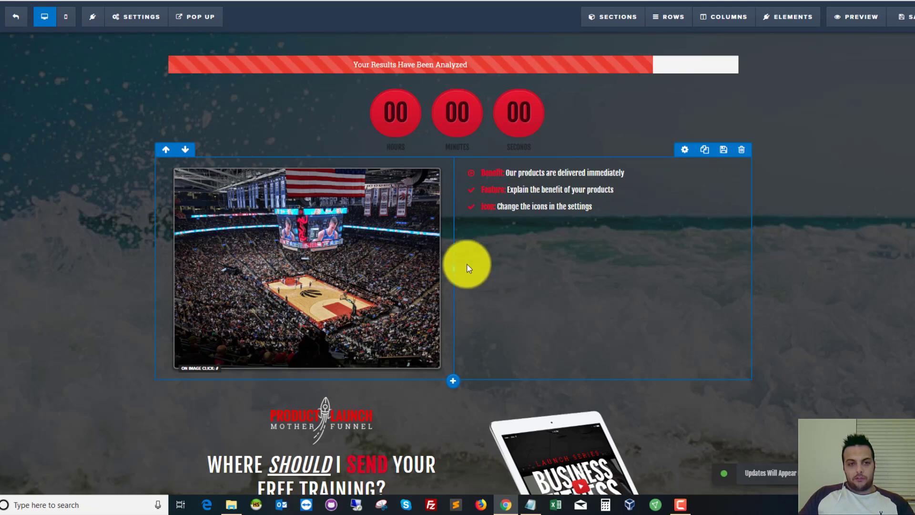
{"action": "scroll", "coordinate": [199, 222], "scroll_direction": "down", "scroll_amount": 3}
{"action": "scroll", "coordinate": [200, 222], "scroll_direction": "down", "scroll_amount": 2}
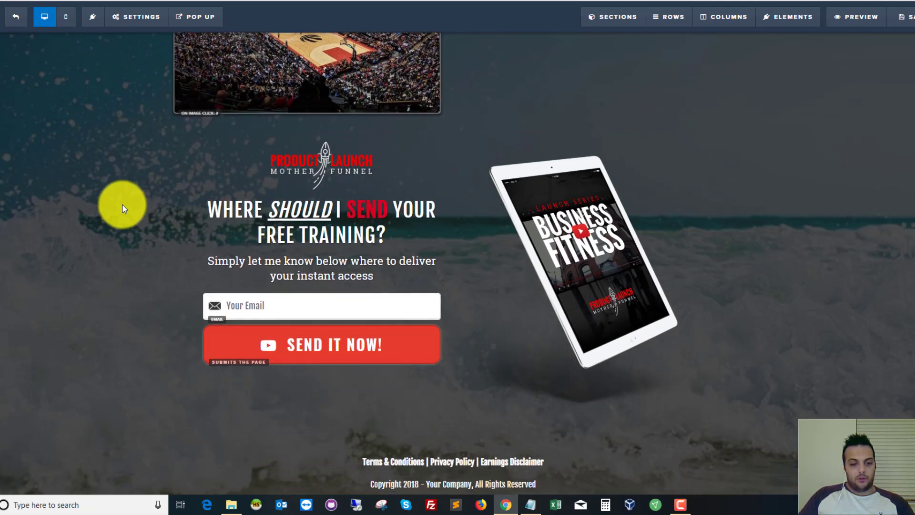
Step: Set the On Submit Go To address in the general settings to the copied Thank You page URL
{"action": "scroll", "coordinate": [321, 374], "scroll_direction": "down", "scroll_amount": 1}
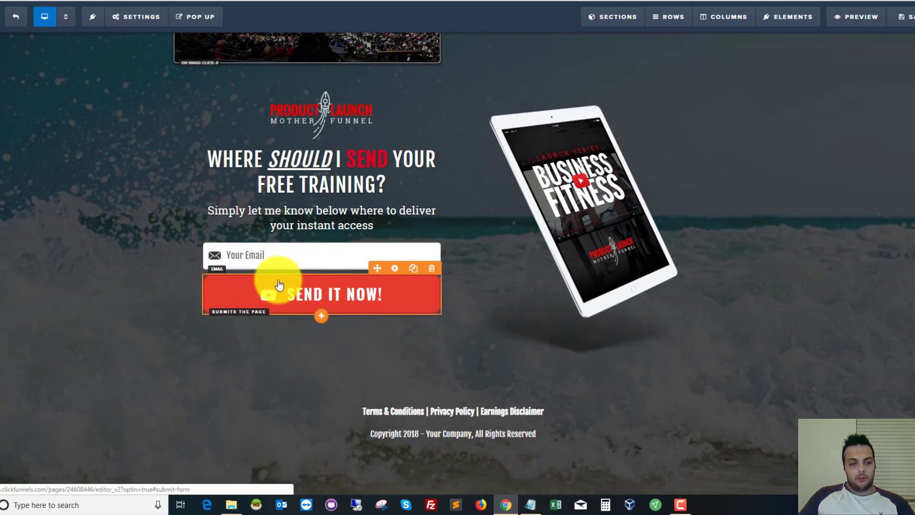
{"action": "left_click", "coordinate": [153, 18]}
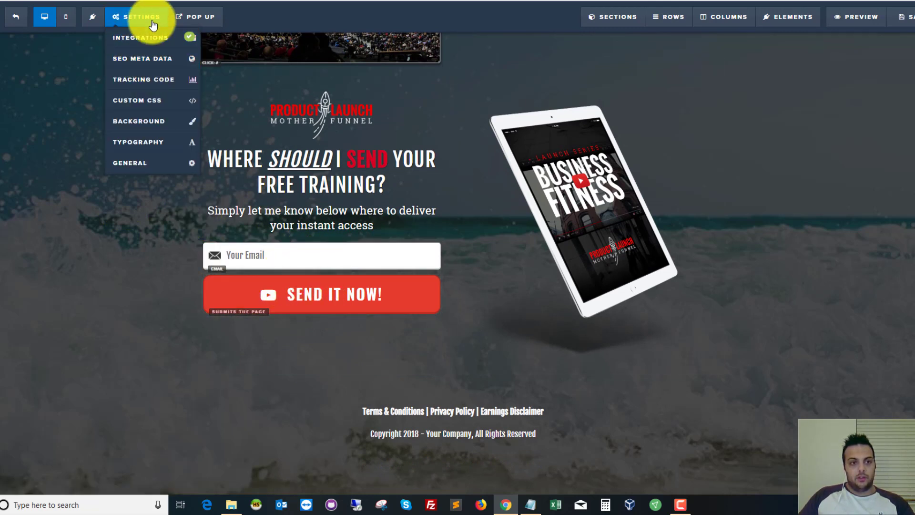
{"action": "left_click", "coordinate": [162, 163]}
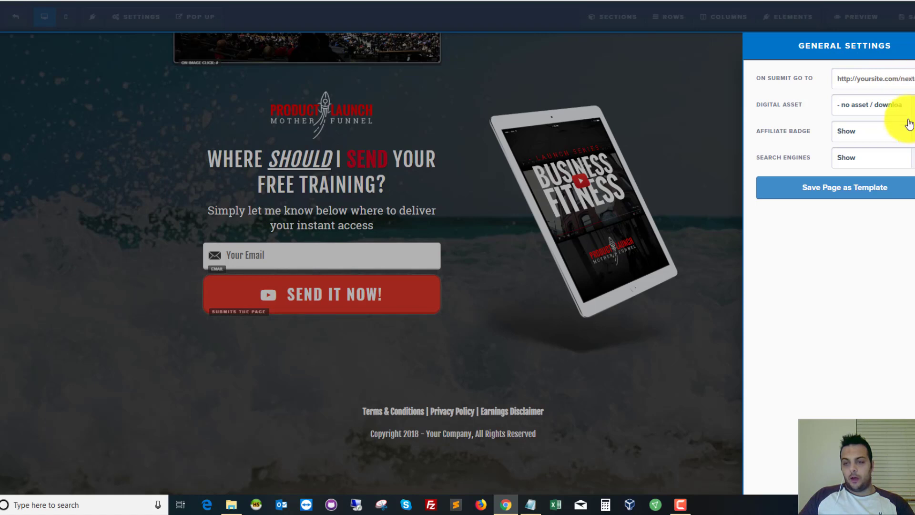
{"action": "left_click", "coordinate": [911, 79]}
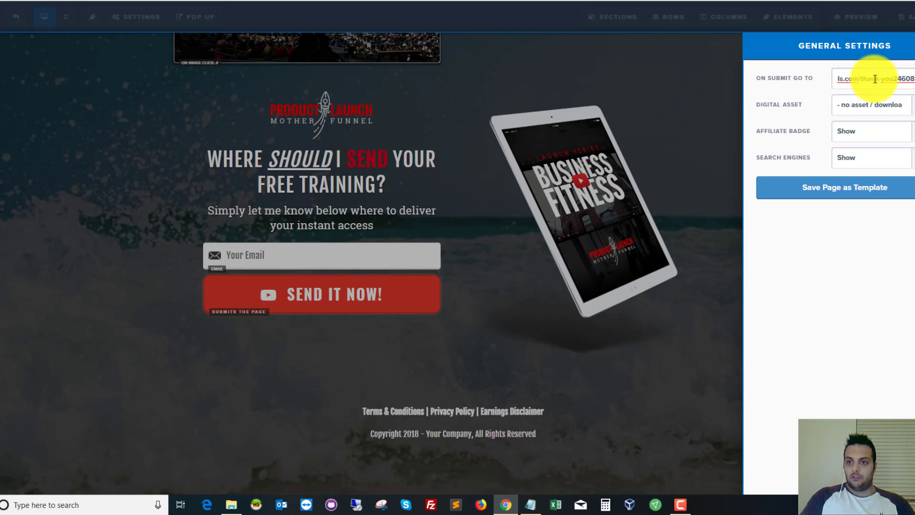
{"action": "left_click", "coordinate": [724, 81]}
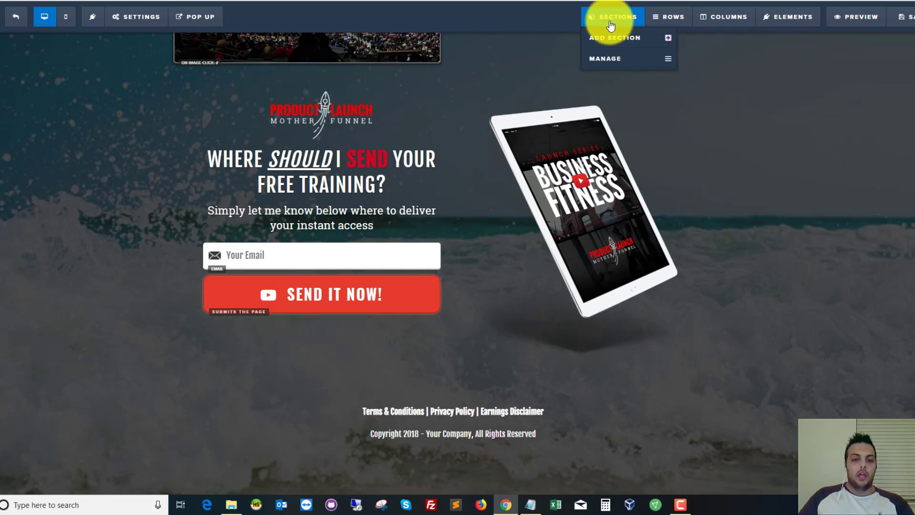
Step: Reopen the page's general settings and check the full On Submit Go To address
{"action": "mouse_move", "coordinate": [136, 16]}
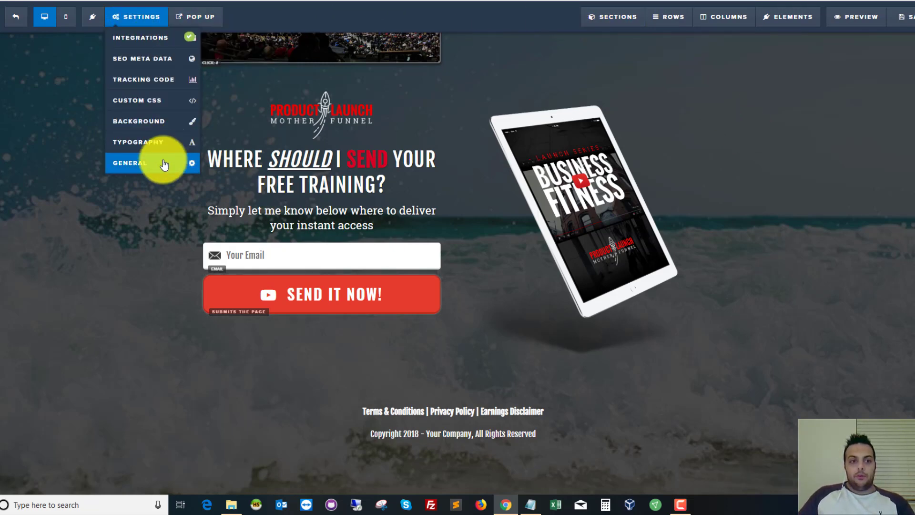
{"action": "left_click", "coordinate": [166, 164]}
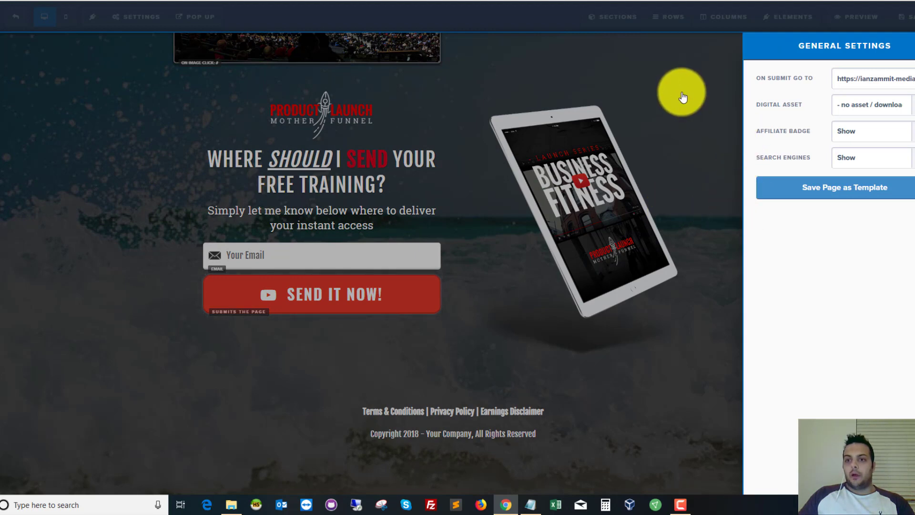
{"action": "left_click", "coordinate": [694, 90]}
{"action": "mouse_move", "coordinate": [193, 24]}
{"action": "mouse_move", "coordinate": [138, 17]}
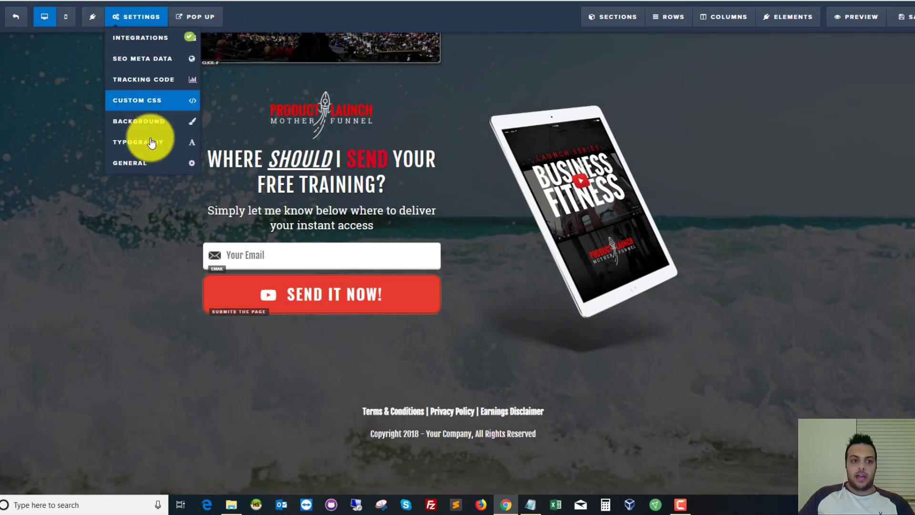
{"action": "left_click", "coordinate": [138, 165]}
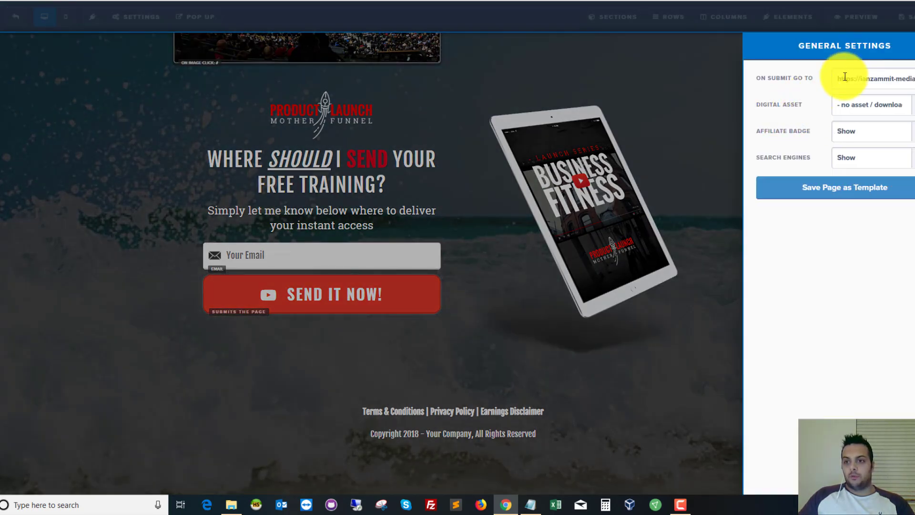
{"action": "triple_click", "coordinate": [845, 77]}
{"action": "left_click", "coordinate": [702, 343]}
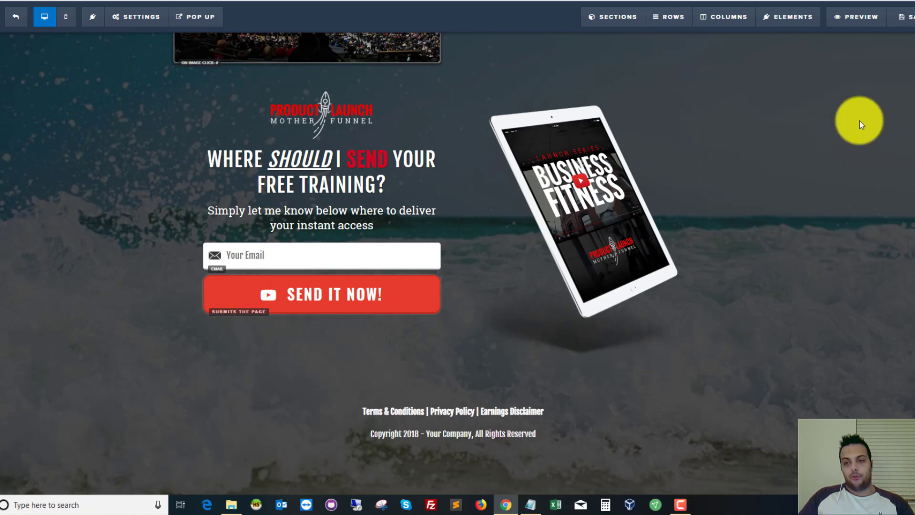
{"action": "scroll", "coordinate": [766, 133], "scroll_direction": "up", "scroll_amount": 1}
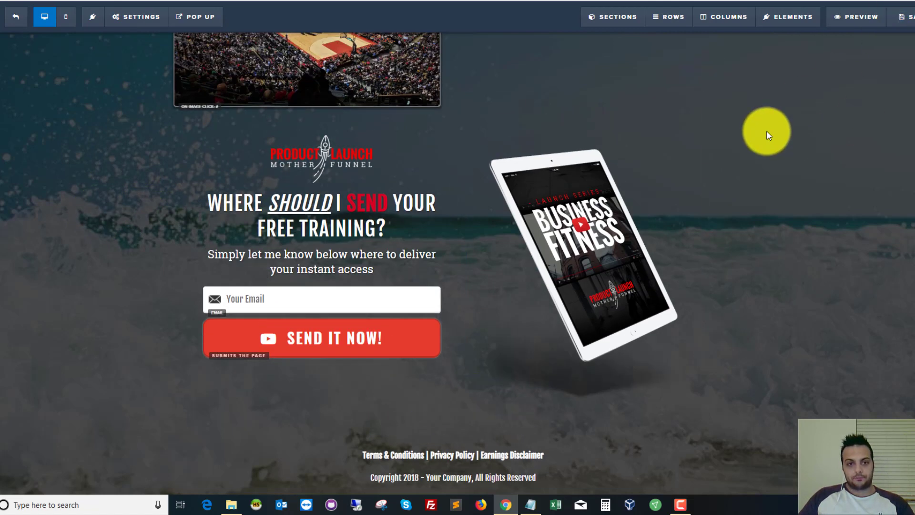
Step: Review the SEND IT NOW! button's action and the page's On Submit Go To address
{"action": "mouse_move", "coordinate": [124, 17]}
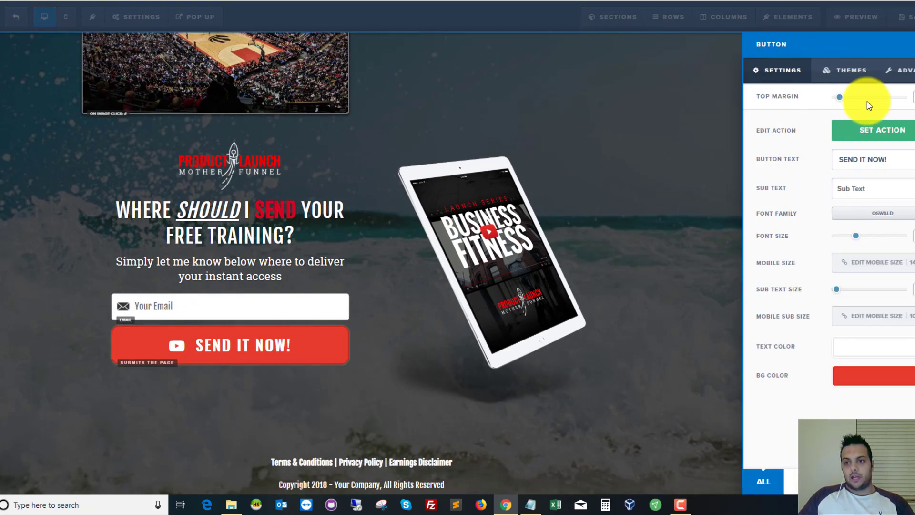
{"action": "left_click", "coordinate": [896, 129]}
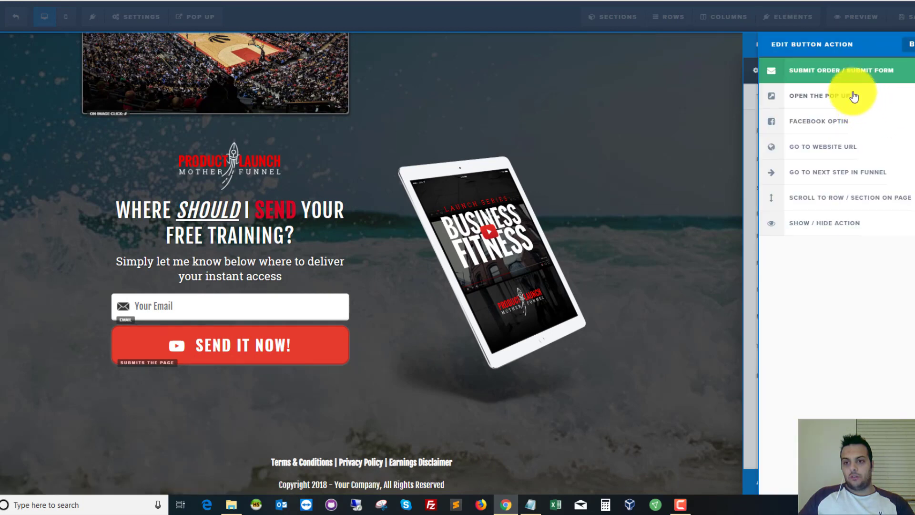
{"action": "left_click", "coordinate": [627, 82]}
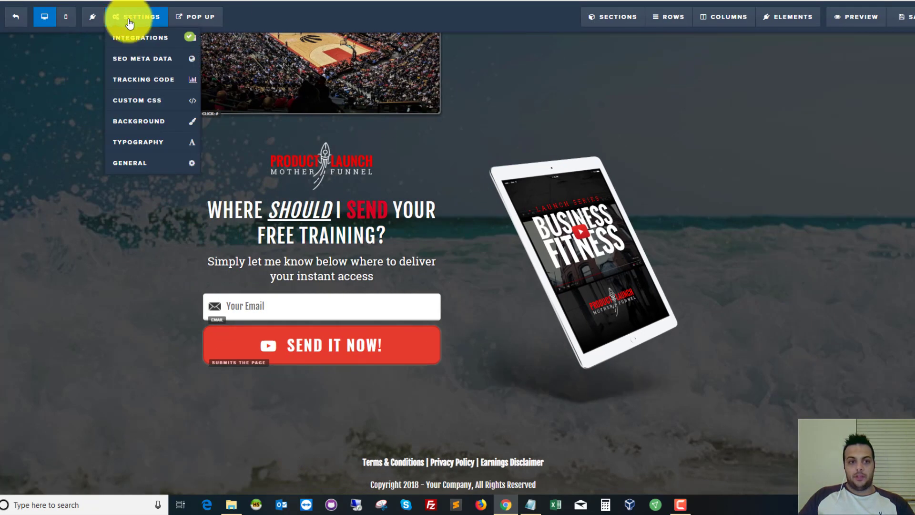
{"action": "left_click", "coordinate": [144, 164]}
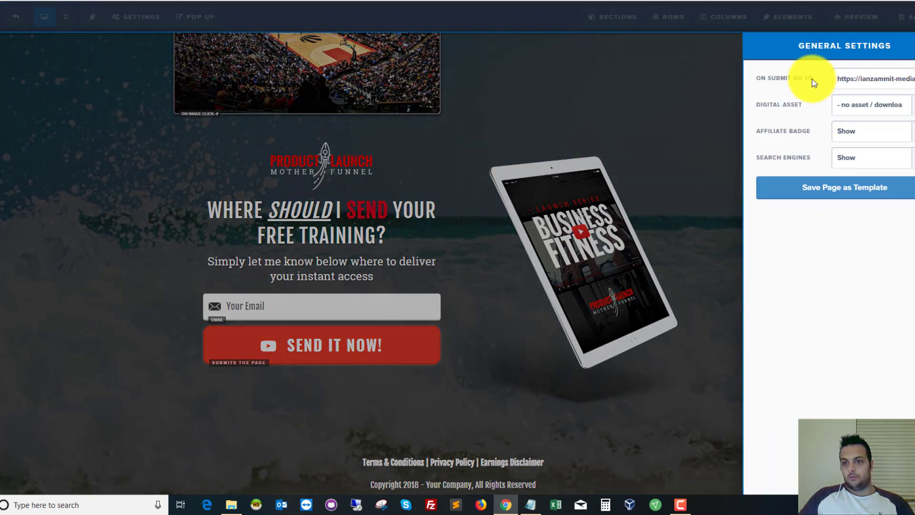
{"action": "left_click_drag", "start_coordinate": [838, 78], "coordinate": [914, 76]}
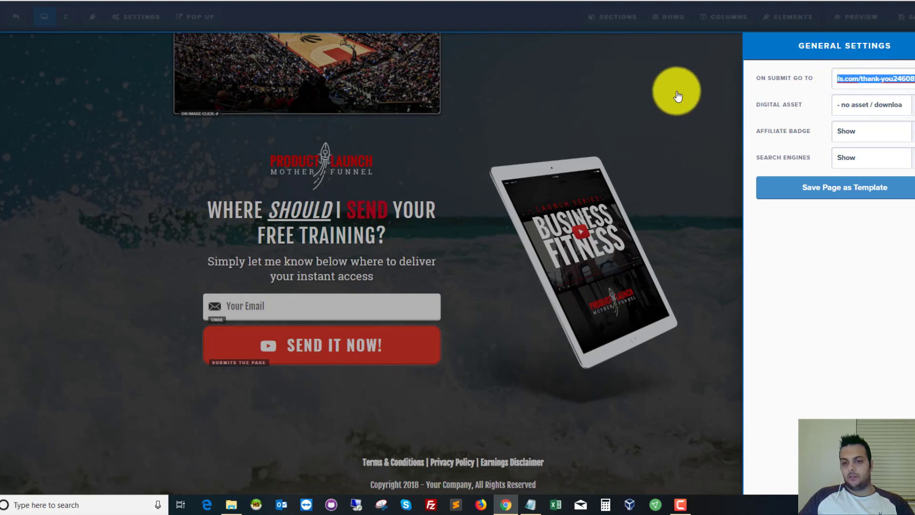
{"action": "left_click", "coordinate": [661, 92]}
Step: Save the opt-in page with its redirect address, and bring up the page settings options
{"action": "scroll", "coordinate": [428, 308], "scroll_direction": "up", "scroll_amount": 3}
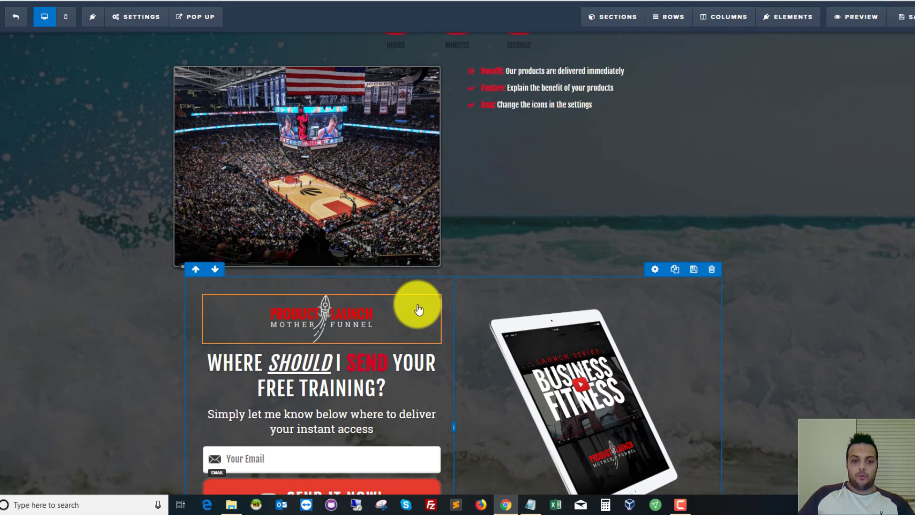
{"action": "scroll", "coordinate": [762, 199], "scroll_direction": "up", "scroll_amount": 2}
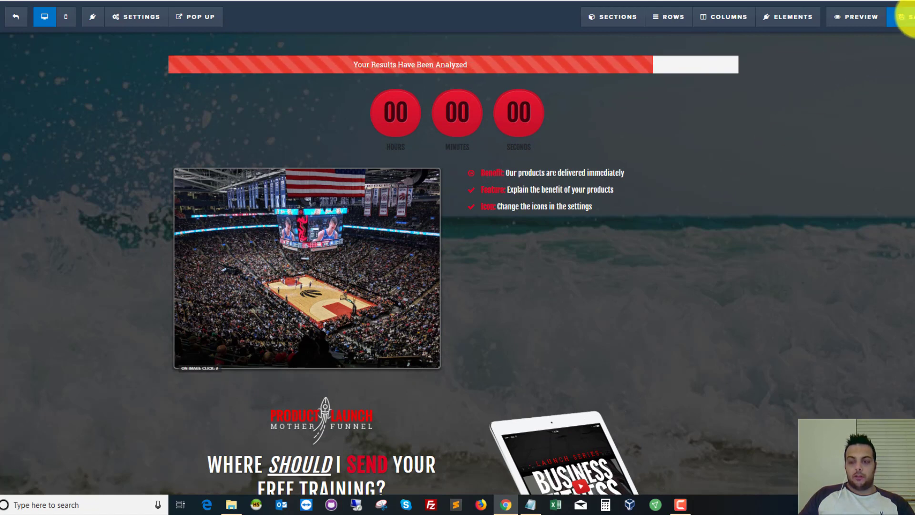
{"action": "left_click", "coordinate": [903, 17]}
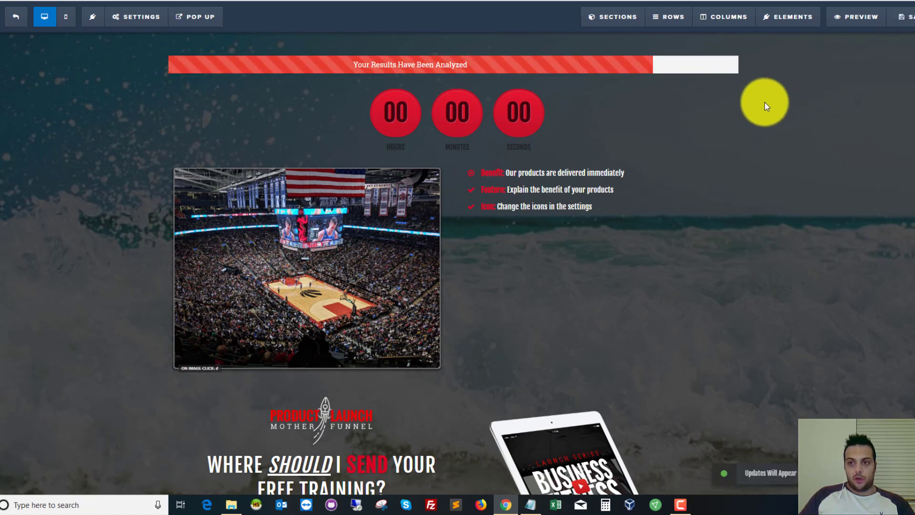
{"action": "left_click", "coordinate": [143, 18]}
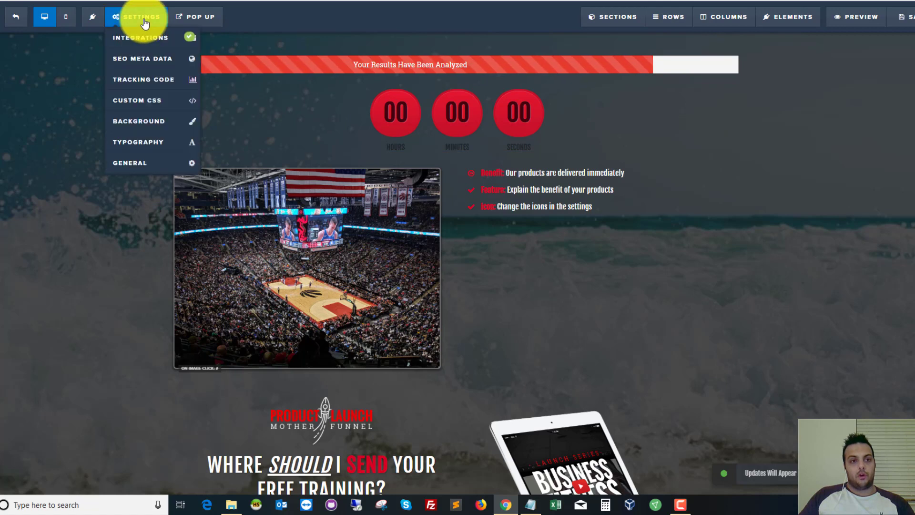
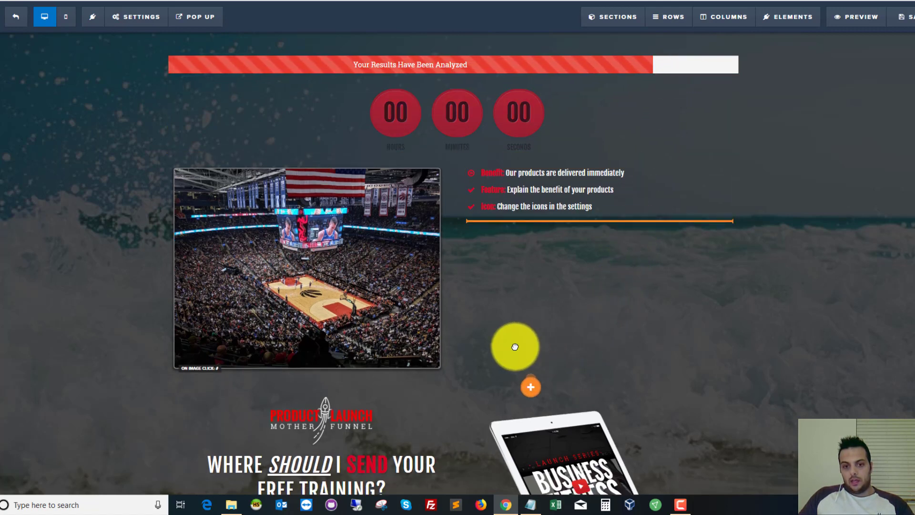
Step: Move the countdown timer above the Product Launch logo in the form column, and from there to above the progress bar
{"action": "mouse_move", "coordinate": [515, 346]}
{"action": "left_mouse_down"}
{"action": "mouse_move", "coordinate": [431, 381]}
{"action": "mouse_move", "coordinate": [394, 415]}
{"action": "mouse_move", "coordinate": [394, 378]}
{"action": "left_mouse_up"}
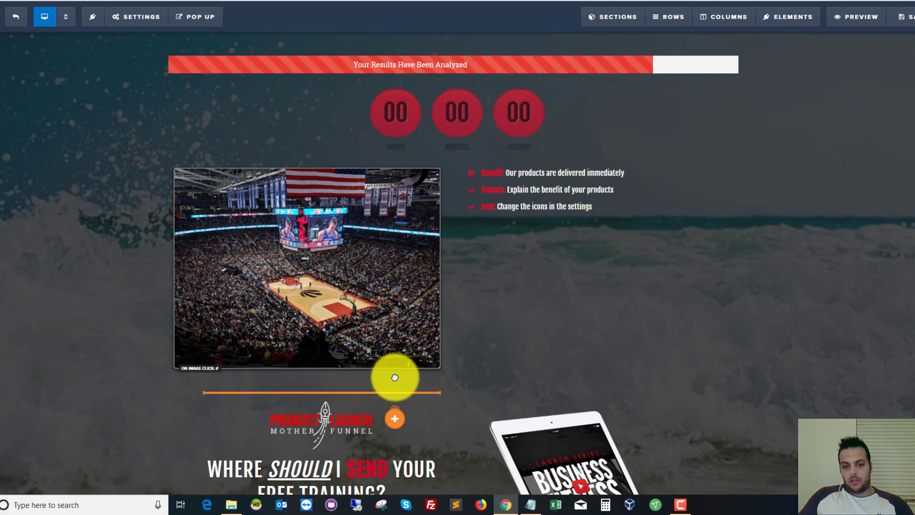
{"action": "left_click_drag", "start_coordinate": [395, 379], "coordinate": [394, 373]}
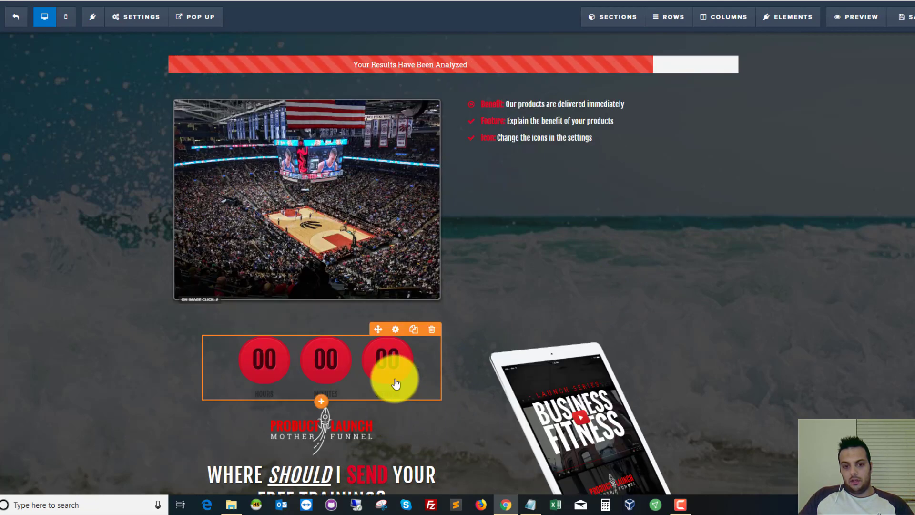
{"action": "scroll", "coordinate": [547, 243], "scroll_direction": "down", "scroll_amount": 2}
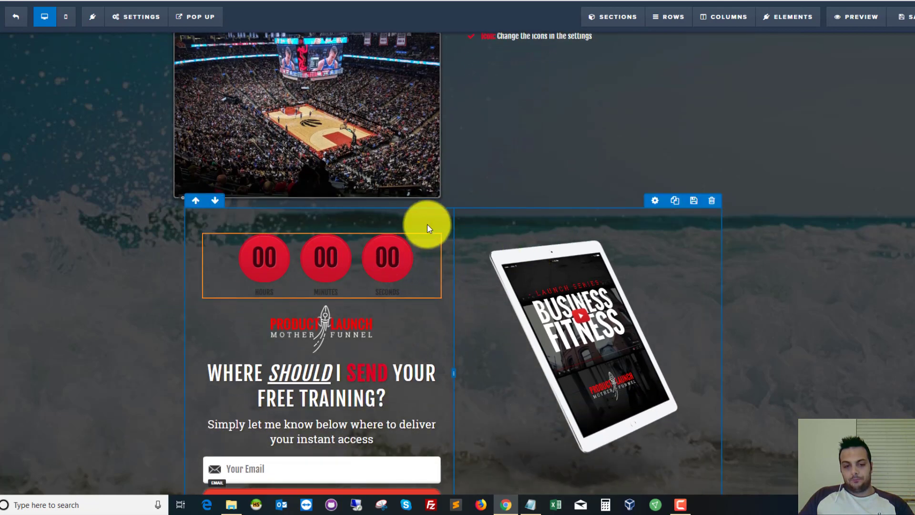
{"action": "scroll", "coordinate": [429, 220], "scroll_direction": "up", "scroll_amount": 1}
{"action": "scroll", "coordinate": [374, 315], "scroll_direction": "up", "scroll_amount": 1}
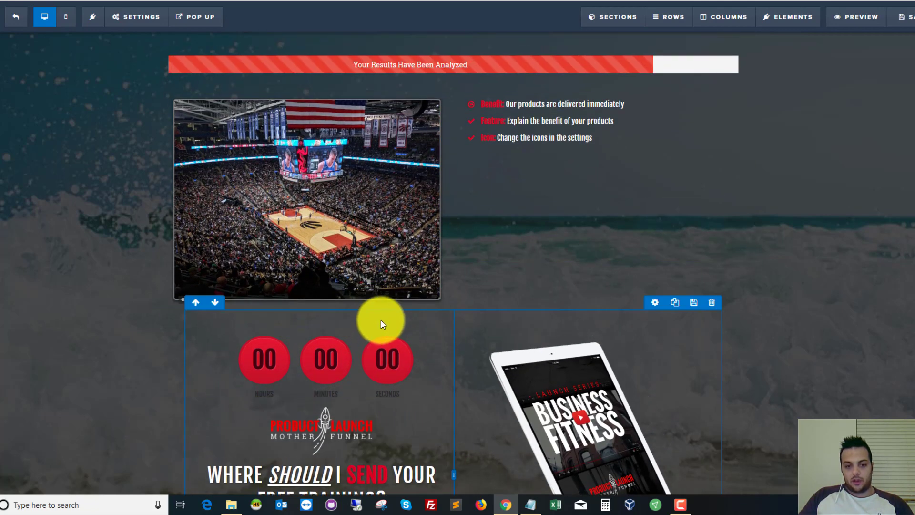
{"action": "left_click_drag", "start_coordinate": [381, 330], "coordinate": [358, 52]}
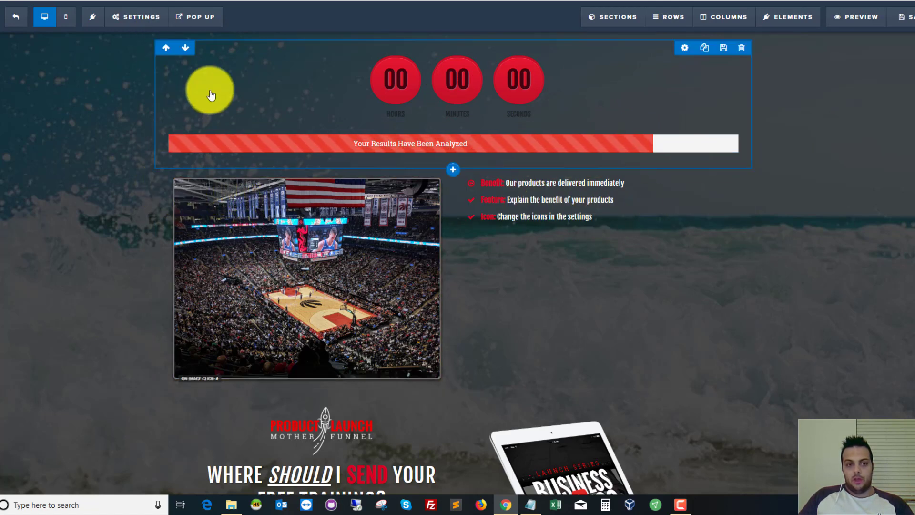
Step: Move the row holding the countdown timer and progress bar below the image row and back to the page's top
{"action": "left_click", "coordinate": [166, 162]}
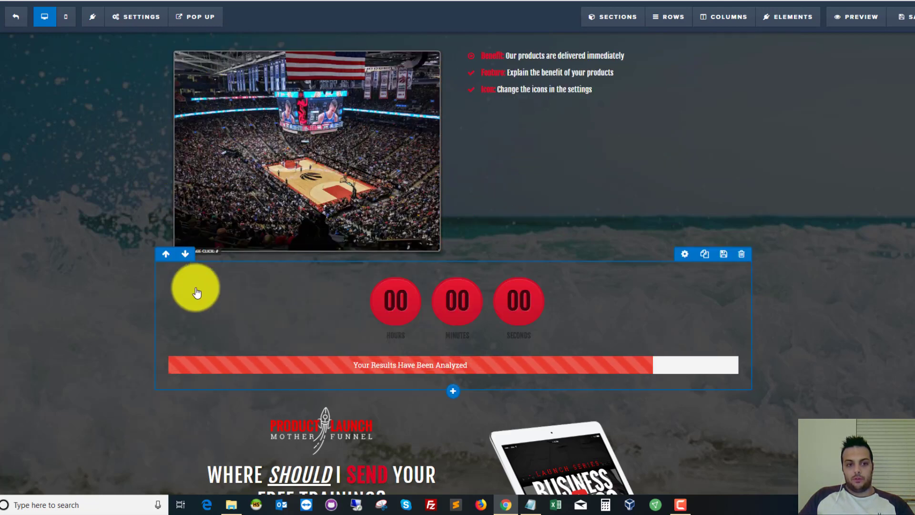
{"action": "left_click", "coordinate": [169, 251]}
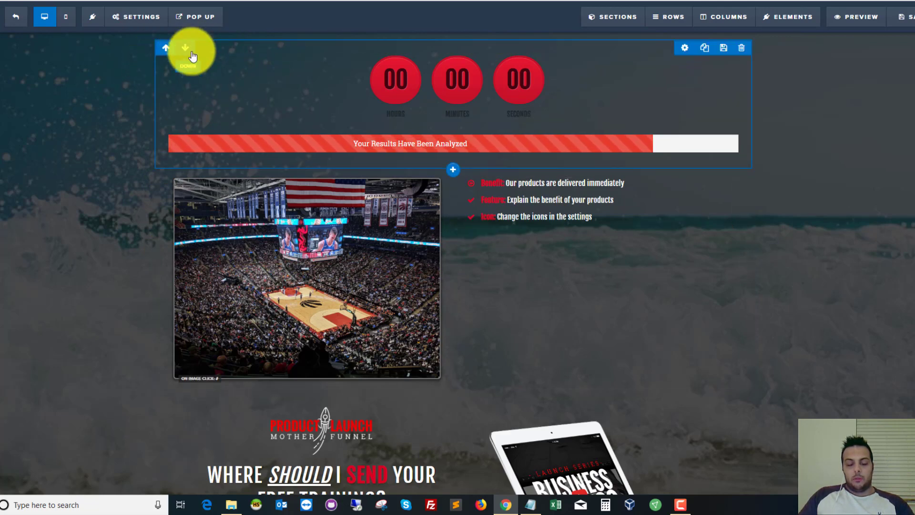
Step: Look over the page's form section and move the countdown timer back below the progress bar
{"action": "scroll", "coordinate": [298, 230], "scroll_direction": "down", "scroll_amount": 3}
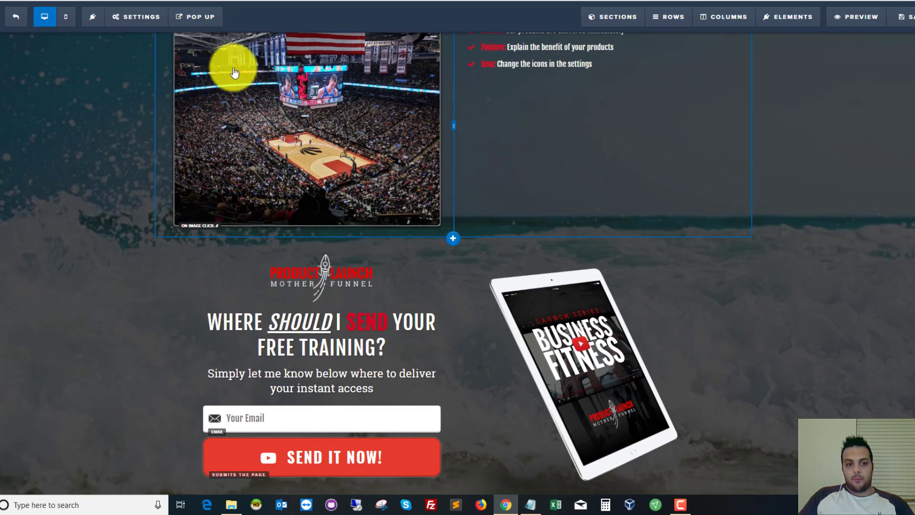
{"action": "scroll", "coordinate": [204, 169], "scroll_direction": "down", "scroll_amount": 3}
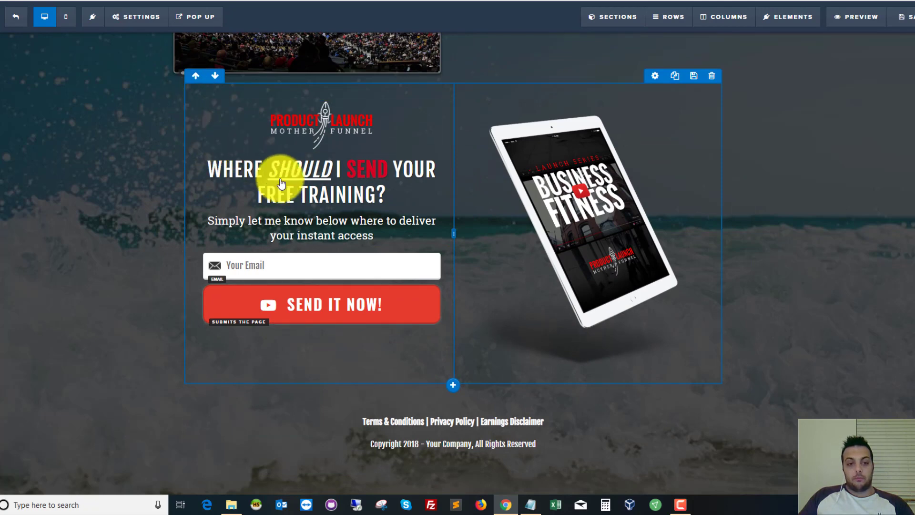
{"action": "scroll", "coordinate": [276, 179], "scroll_direction": "up", "scroll_amount": 1}
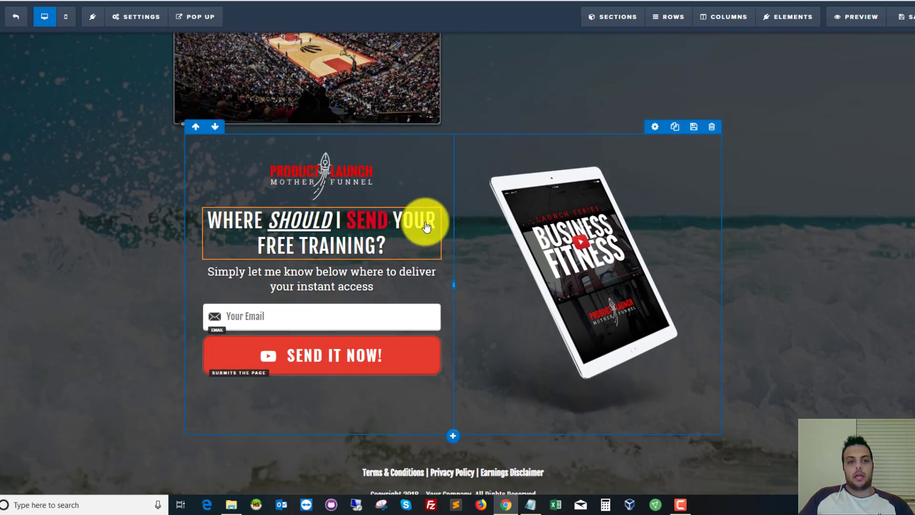
{"action": "scroll", "coordinate": [465, 227], "scroll_direction": "up", "scroll_amount": 5}
{"action": "mouse_move", "coordinate": [537, 123]}
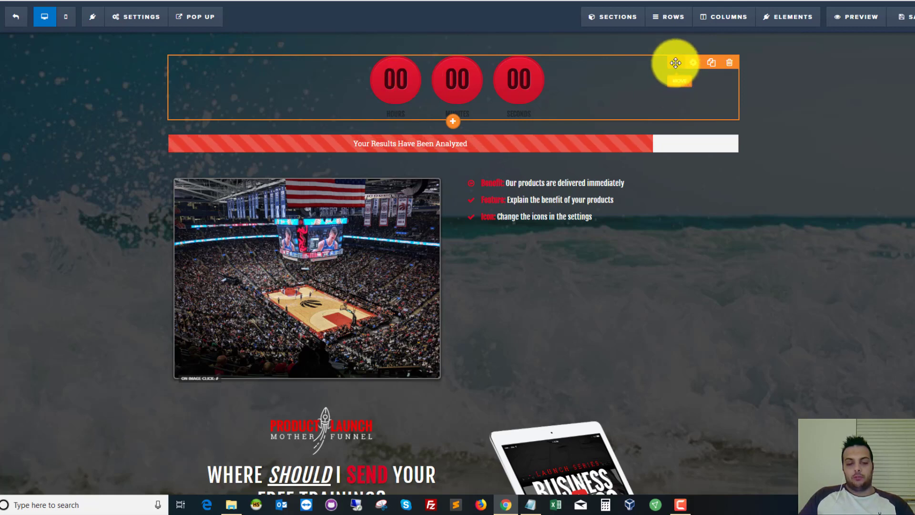
{"action": "left_click_drag", "start_coordinate": [675, 63], "coordinate": [588, 158]}
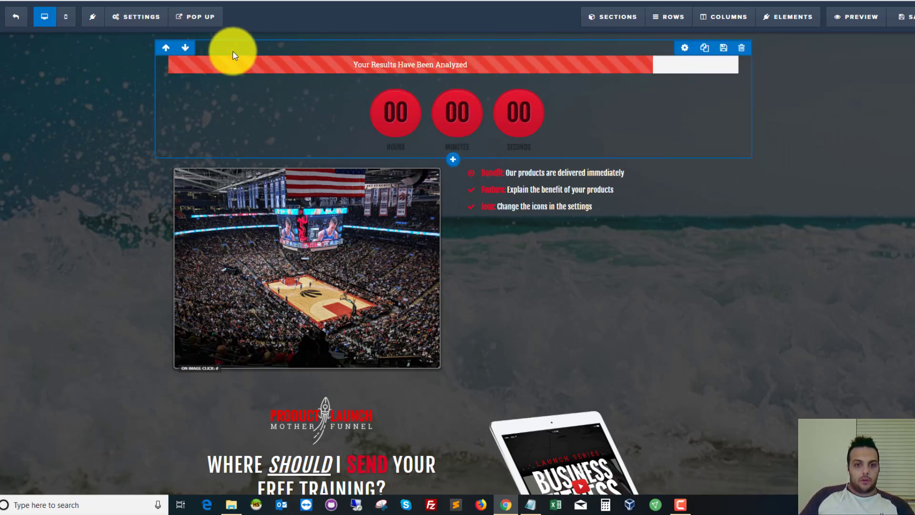
Step: Save the page and switch the editor to the mobile view
{"action": "left_click", "coordinate": [903, 16]}
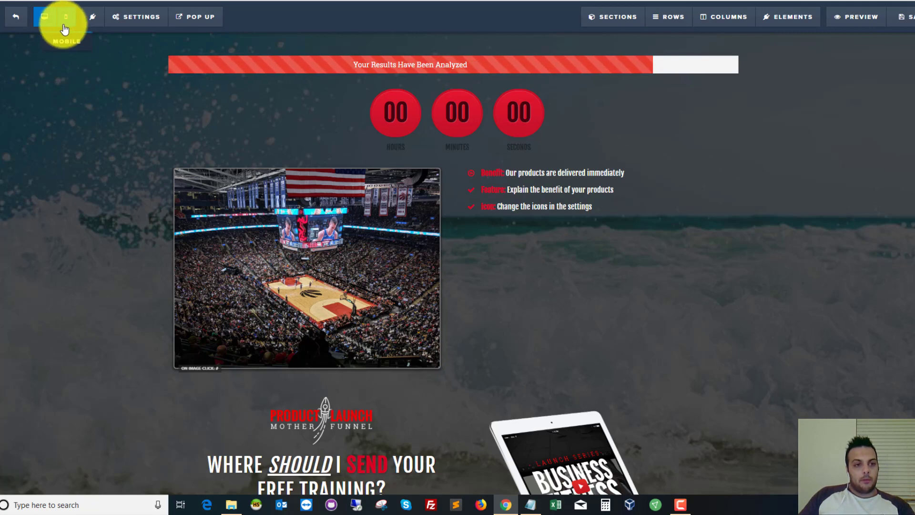
{"action": "left_click", "coordinate": [66, 19]}
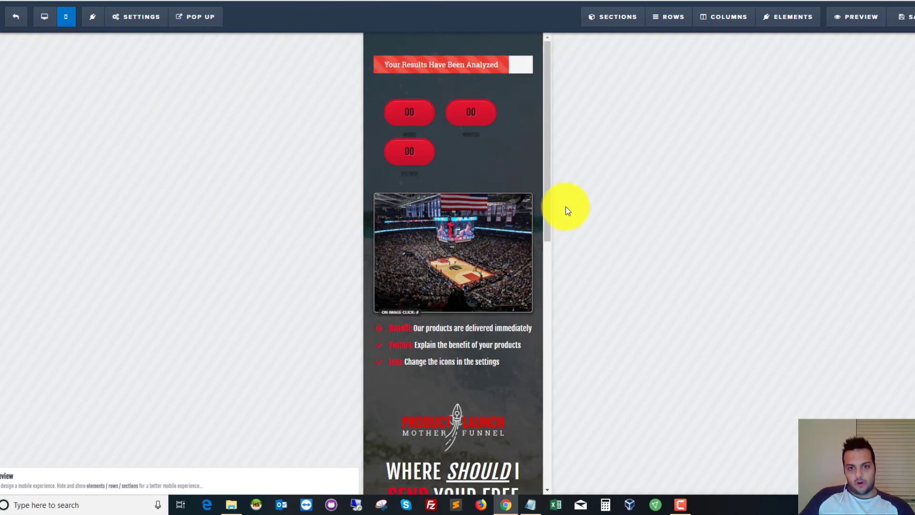
Step: Make the countdown timer show on desktop only, return to the mobile view and save the page
{"action": "scroll", "coordinate": [520, 215], "scroll_direction": "down", "scroll_amount": 7}
{"action": "scroll", "coordinate": [519, 286], "scroll_direction": "up", "scroll_amount": 7}
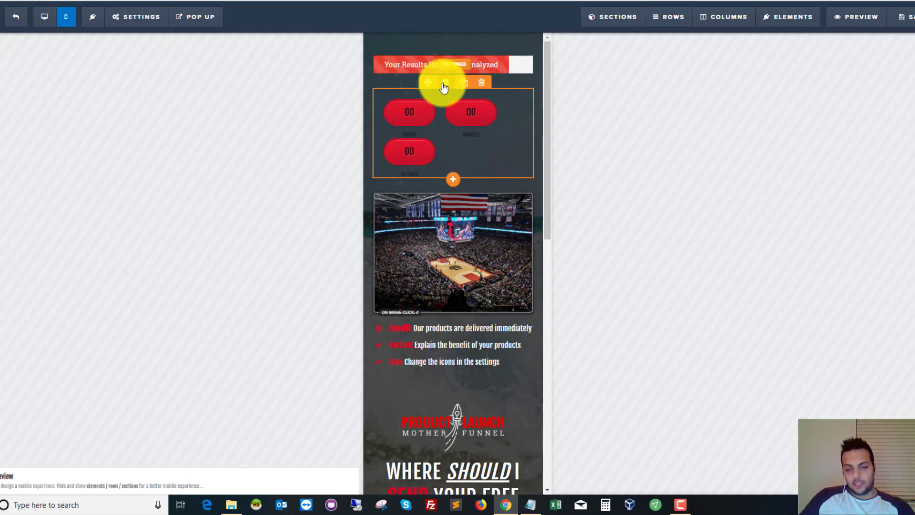
{"action": "left_click", "coordinate": [443, 87]}
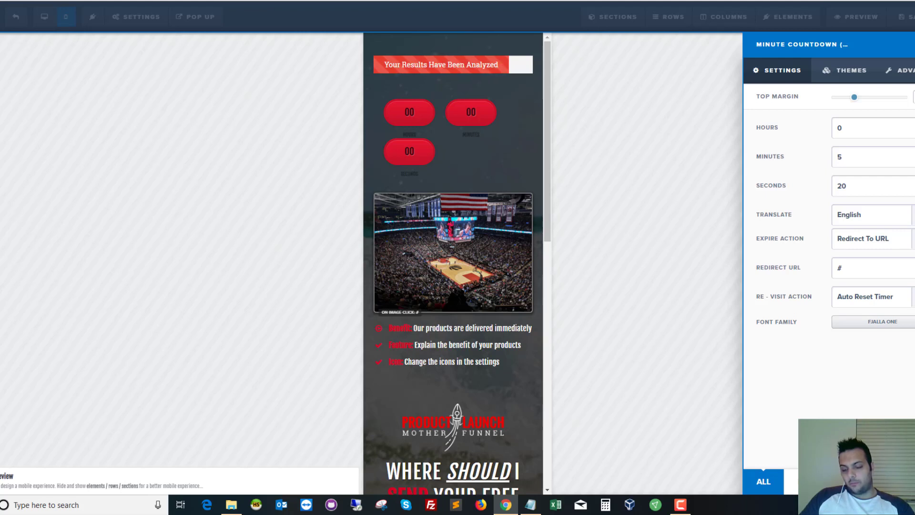
{"action": "left_click", "coordinate": [810, 481]}
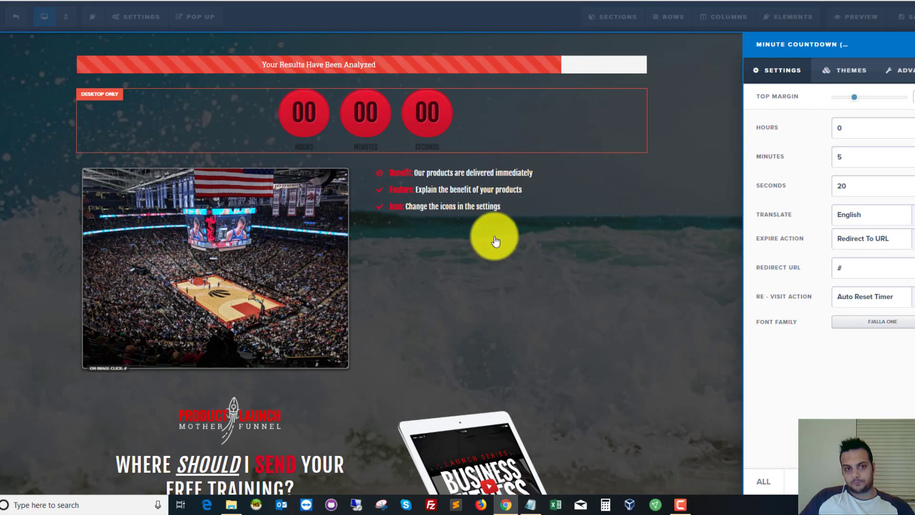
{"action": "left_click", "coordinate": [711, 345]}
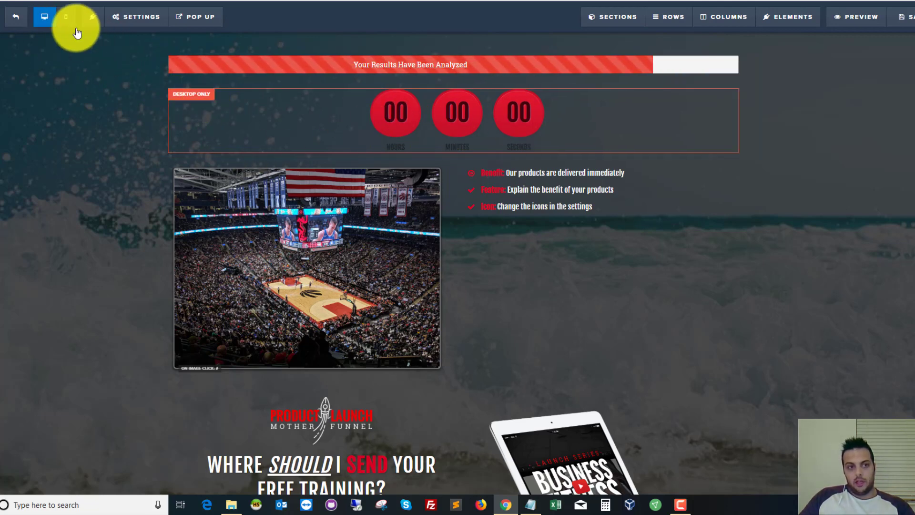
{"action": "left_click", "coordinate": [67, 18]}
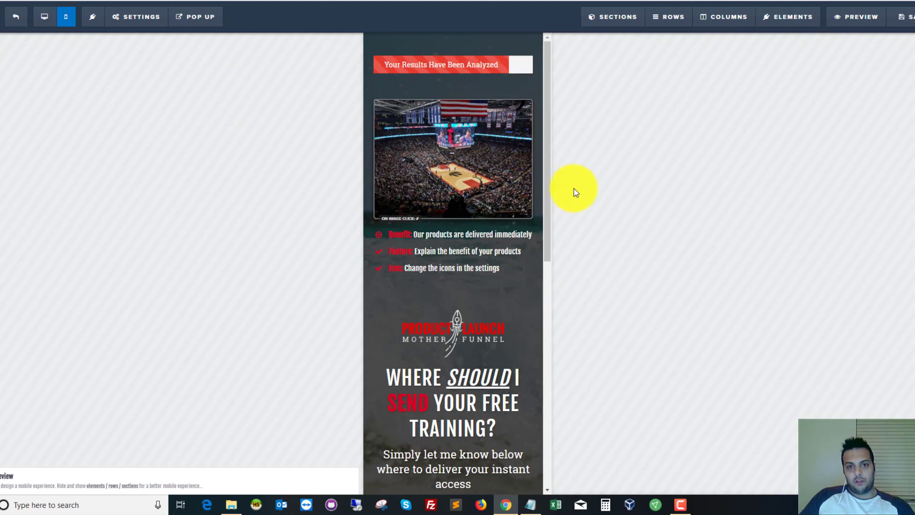
{"action": "left_click", "coordinate": [911, 18]}
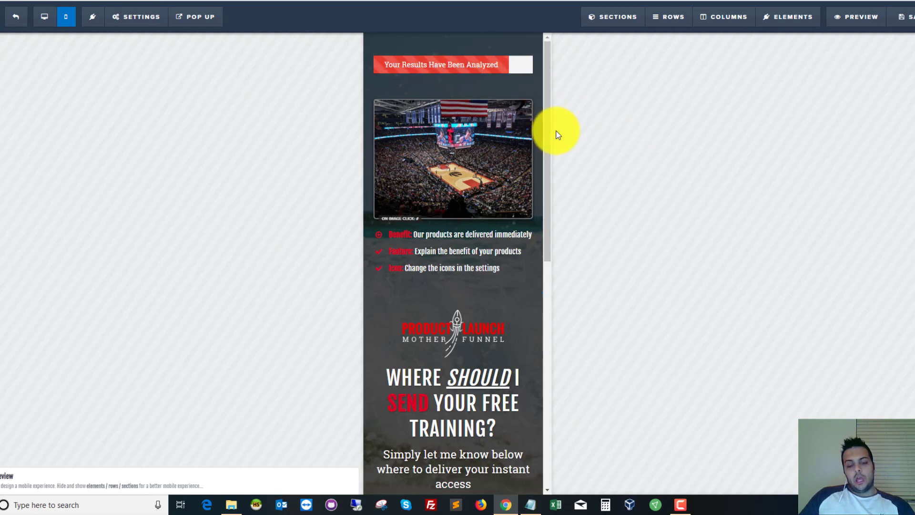
Step: Set the mobile font size of the "Where should I send your free training?" headline to 28px
{"action": "scroll", "coordinate": [550, 132], "scroll_direction": "down", "scroll_amount": 3}
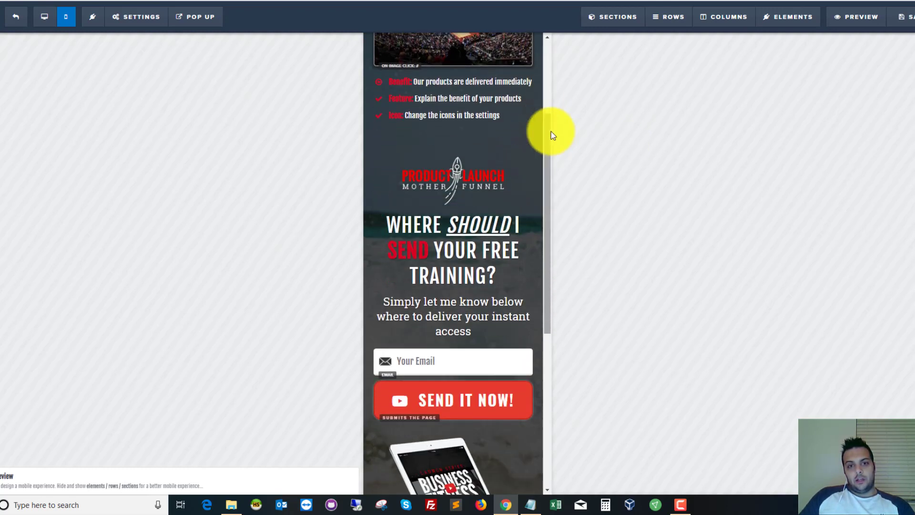
{"action": "scroll", "coordinate": [551, 132], "scroll_direction": "down", "scroll_amount": 2}
{"action": "scroll", "coordinate": [546, 129], "scroll_direction": "up", "scroll_amount": 2}
{"action": "scroll", "coordinate": [544, 127], "scroll_direction": "up", "scroll_amount": 1}
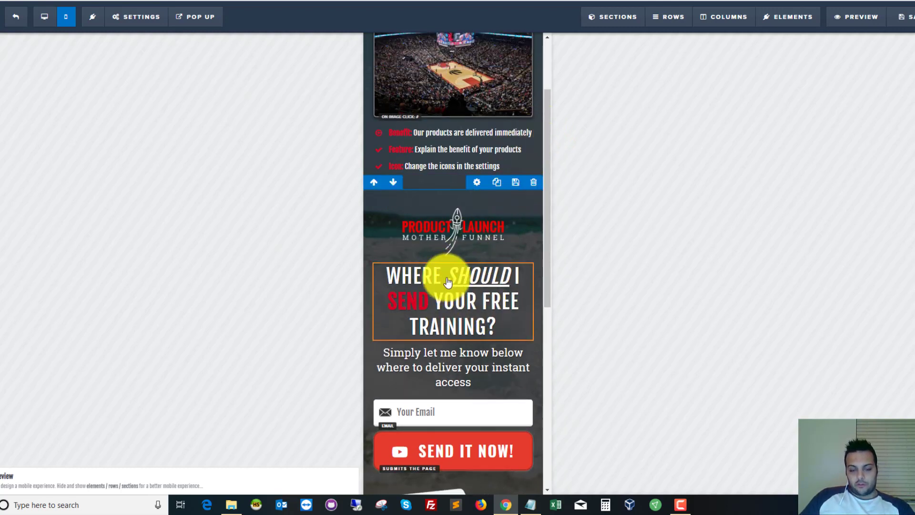
{"action": "scroll", "coordinate": [453, 277], "scroll_direction": "down", "scroll_amount": 1}
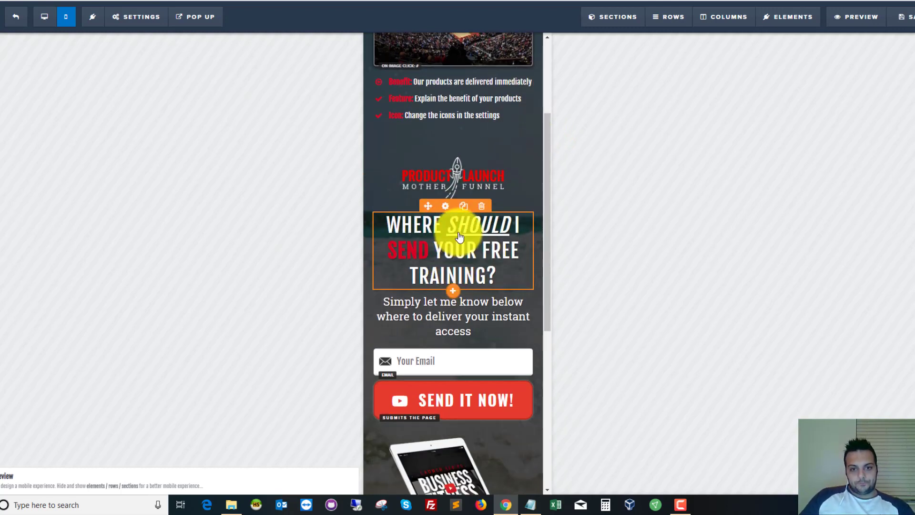
{"action": "left_click", "coordinate": [444, 208]}
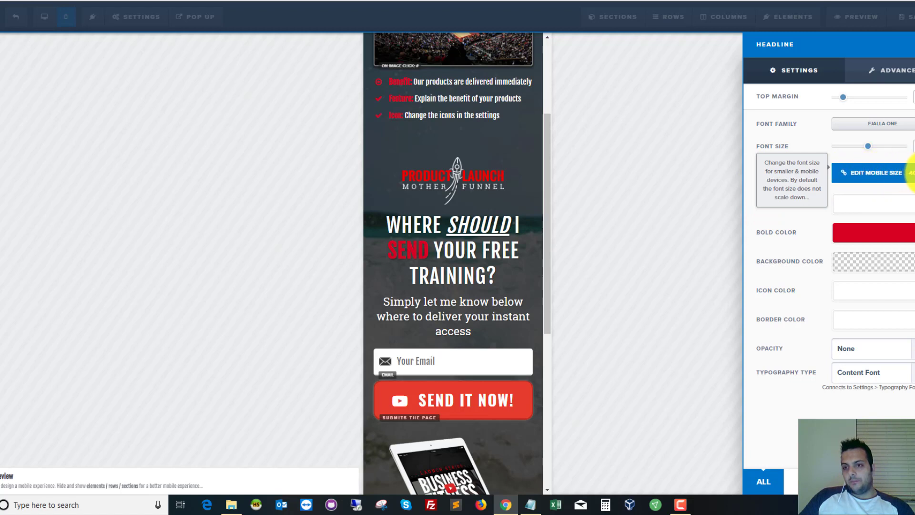
{"action": "left_click", "coordinate": [849, 177]}
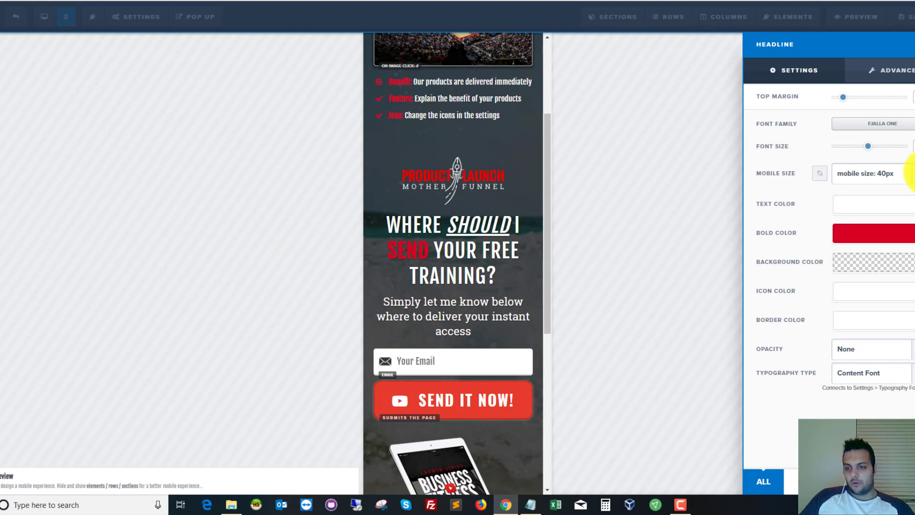
{"action": "left_click", "coordinate": [909, 174]}
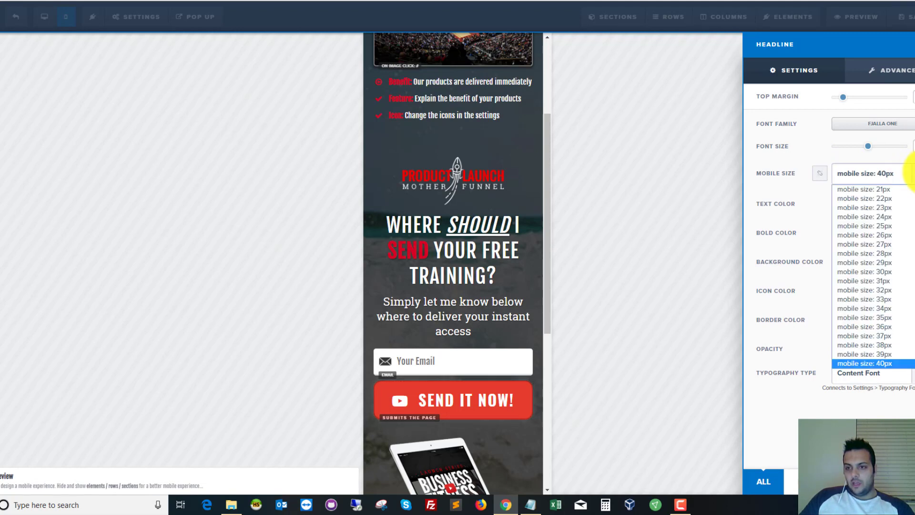
{"action": "left_click", "coordinate": [887, 253]}
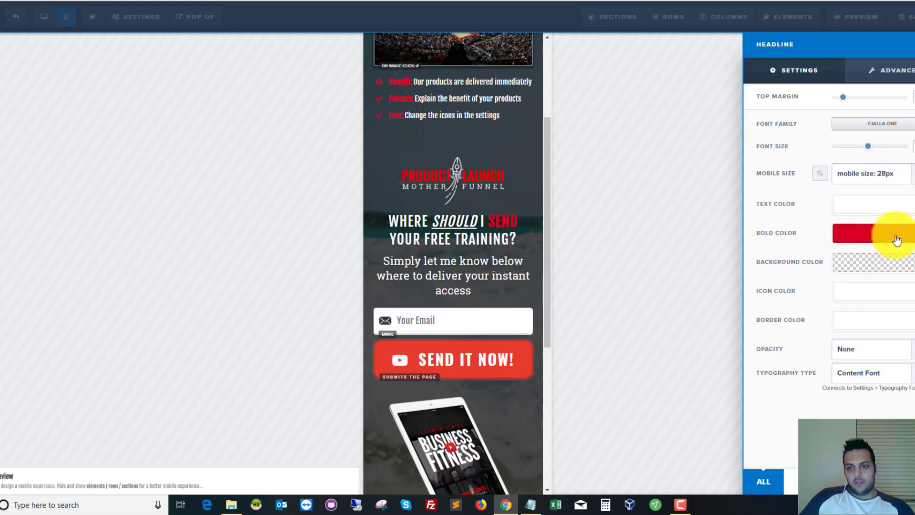
Step: Try mobile font sizes of 29px and 30px for the training headline
{"action": "left_click", "coordinate": [908, 172]}
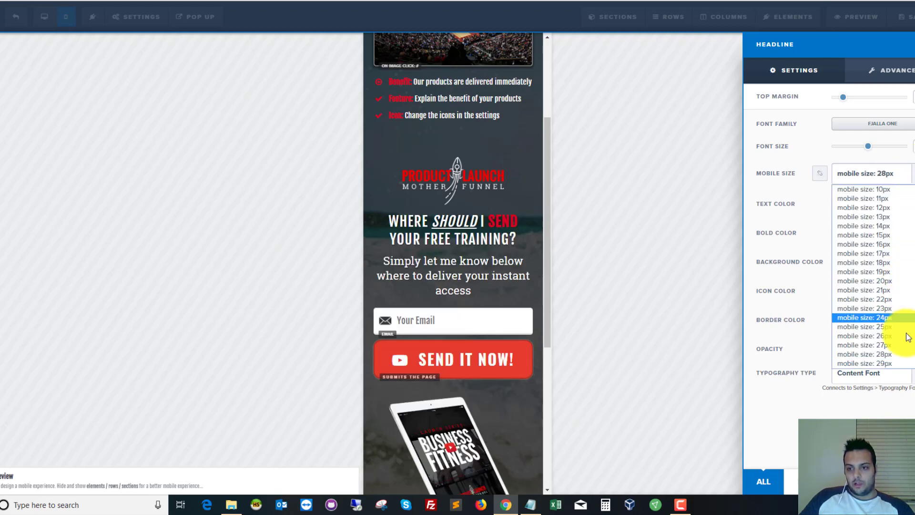
{"action": "left_click", "coordinate": [899, 363]}
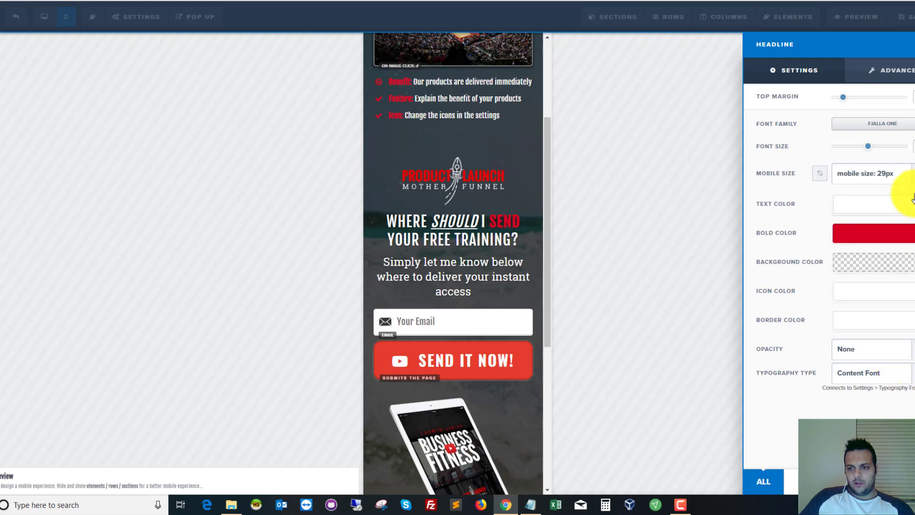
{"action": "left_click", "coordinate": [908, 176]}
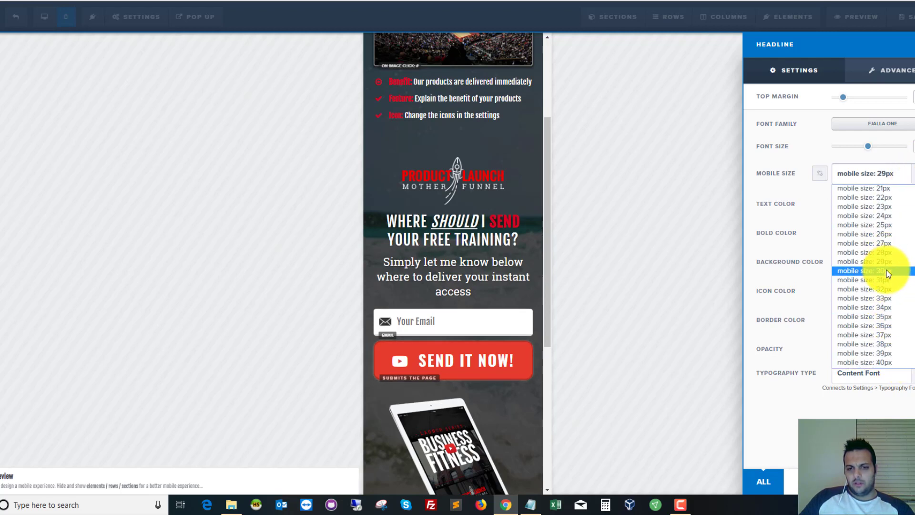
{"action": "left_click", "coordinate": [888, 270]}
{"action": "left_click", "coordinate": [900, 172]}
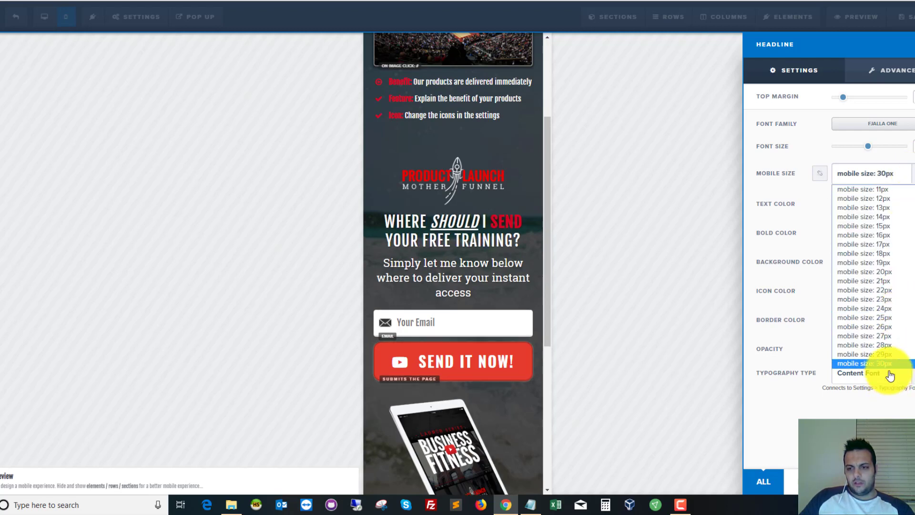
{"action": "left_click", "coordinate": [889, 374]}
Step: Set the training headline's mobile font size to 32px and save the page
{"action": "left_click", "coordinate": [890, 175]}
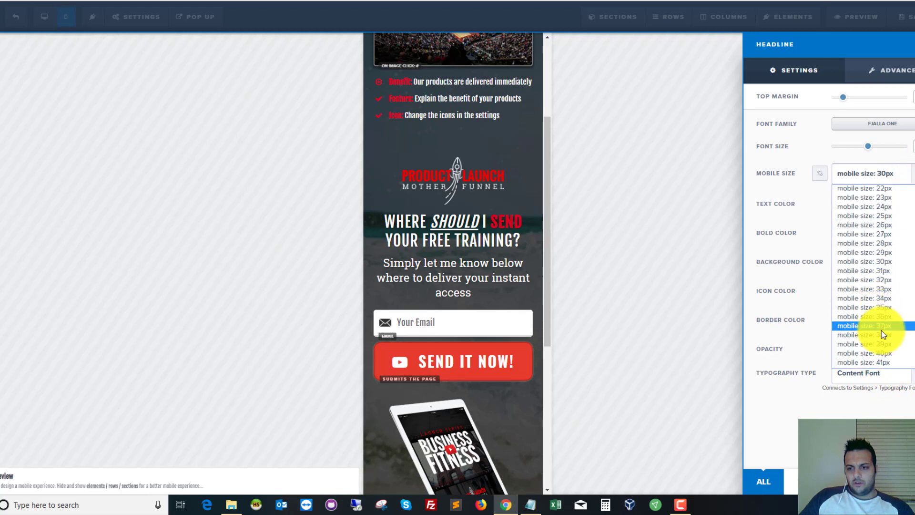
{"action": "left_click", "coordinate": [887, 280]}
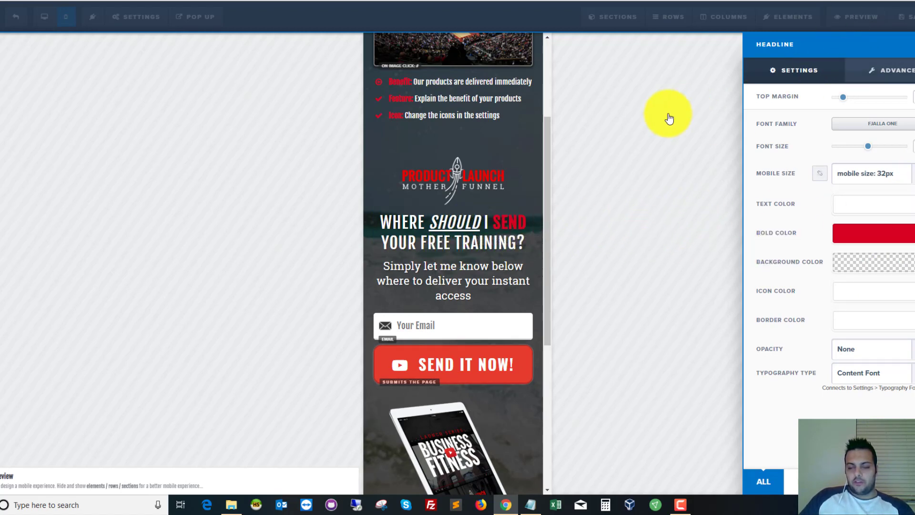
{"action": "left_click", "coordinate": [667, 115]}
{"action": "left_click", "coordinate": [908, 15]}
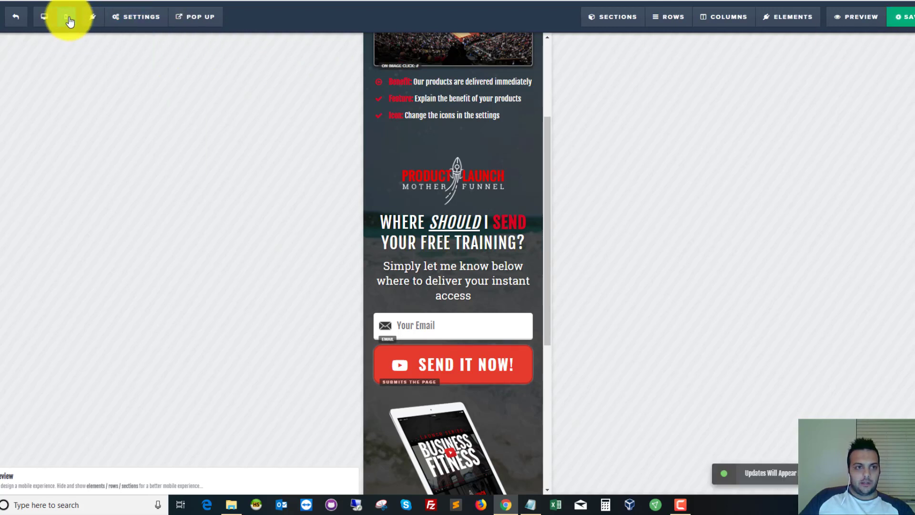
Step: Compare the training headline and its font settings in the desktop view and in the mobile view
{"action": "left_click", "coordinate": [50, 18]}
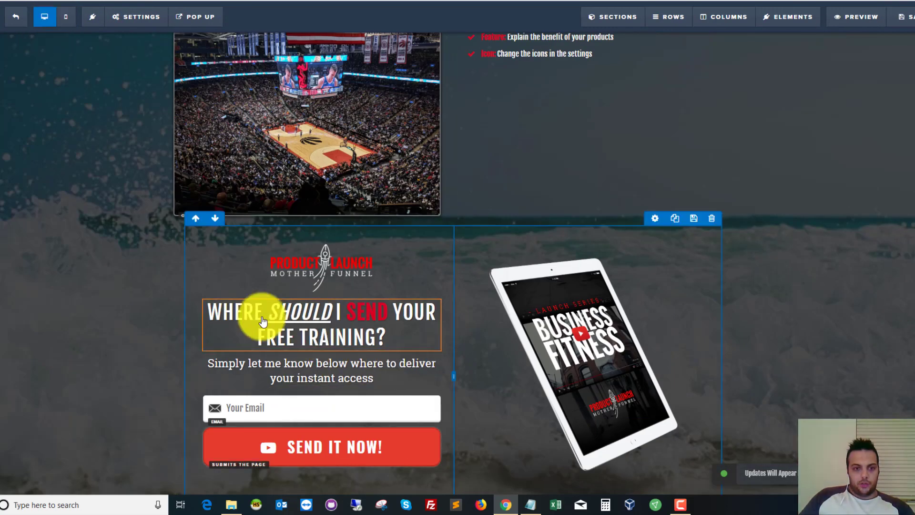
{"action": "left_click", "coordinate": [322, 319]}
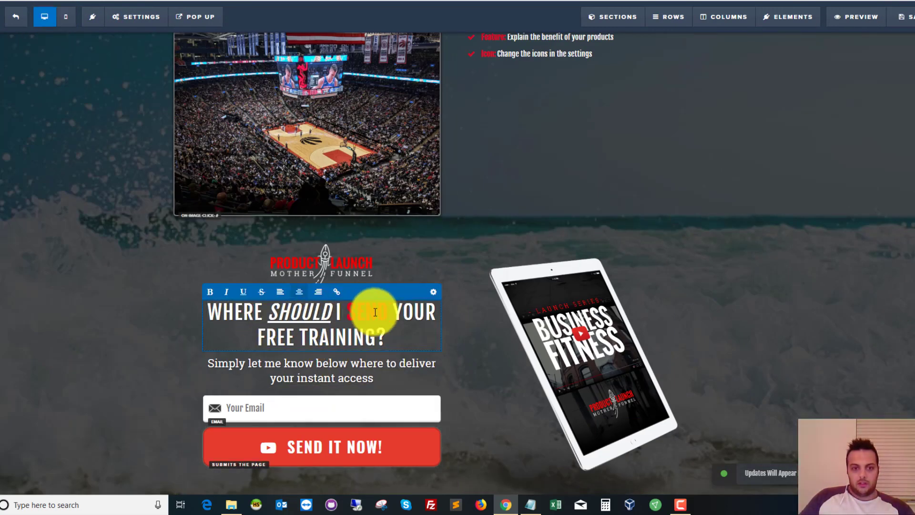
{"action": "left_click", "coordinate": [794, 230]}
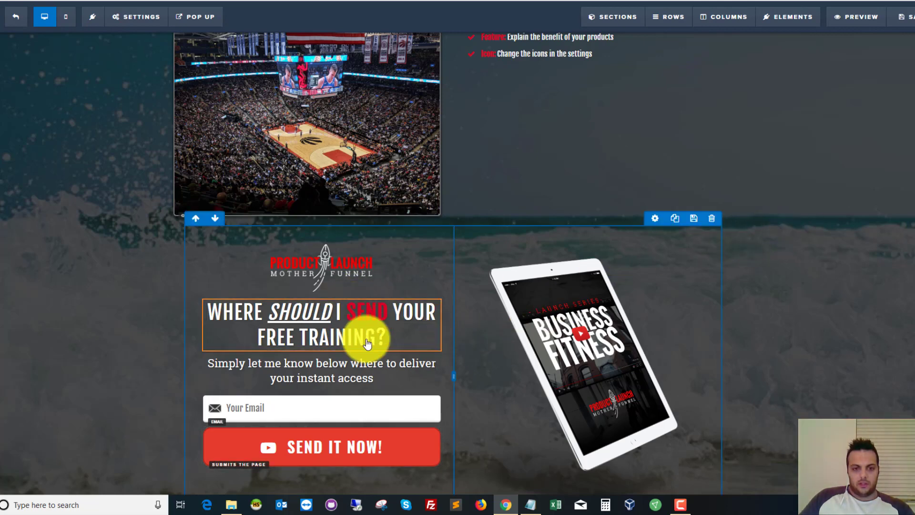
{"action": "left_click", "coordinate": [394, 295]}
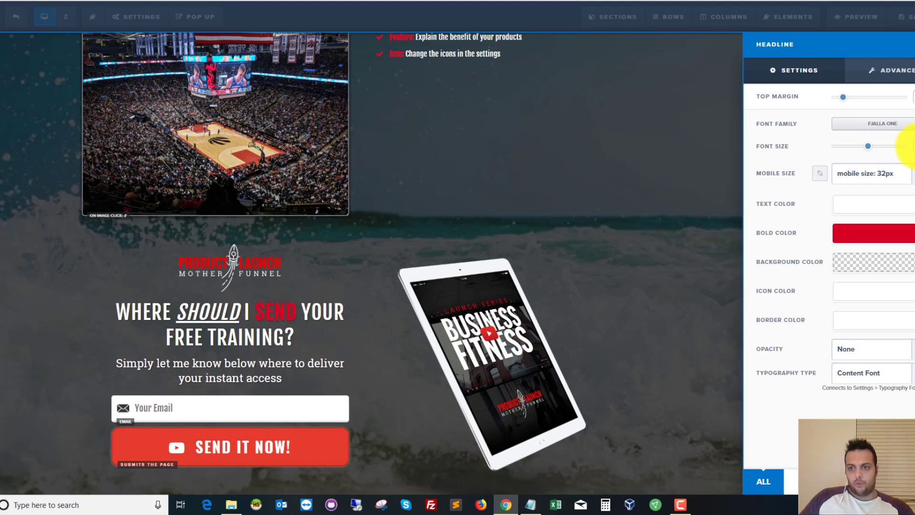
{"action": "left_click", "coordinate": [25, 194]}
{"action": "left_click", "coordinate": [66, 19]}
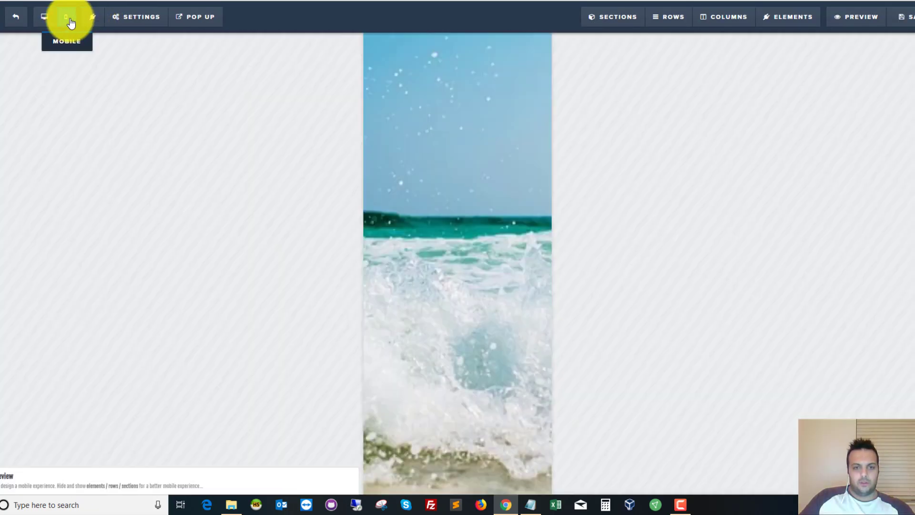
{"action": "mouse_move", "coordinate": [455, 223]}
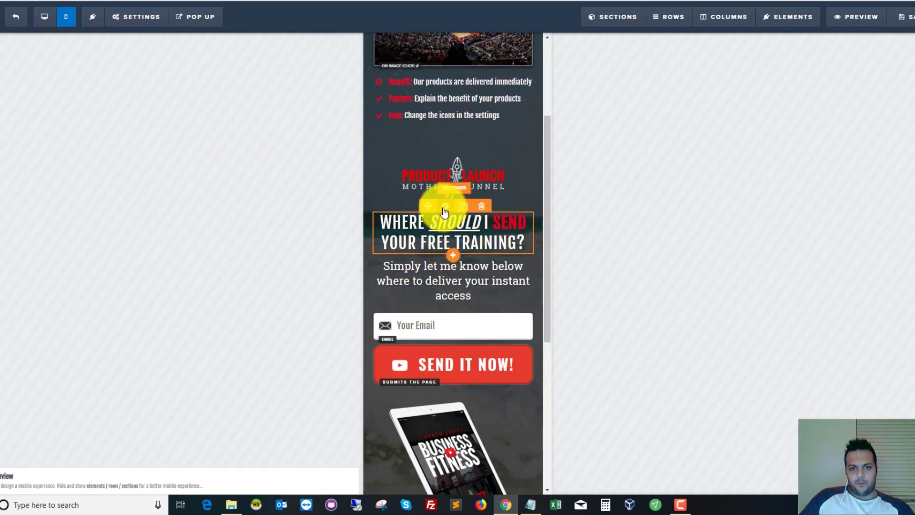
{"action": "left_click", "coordinate": [445, 207]}
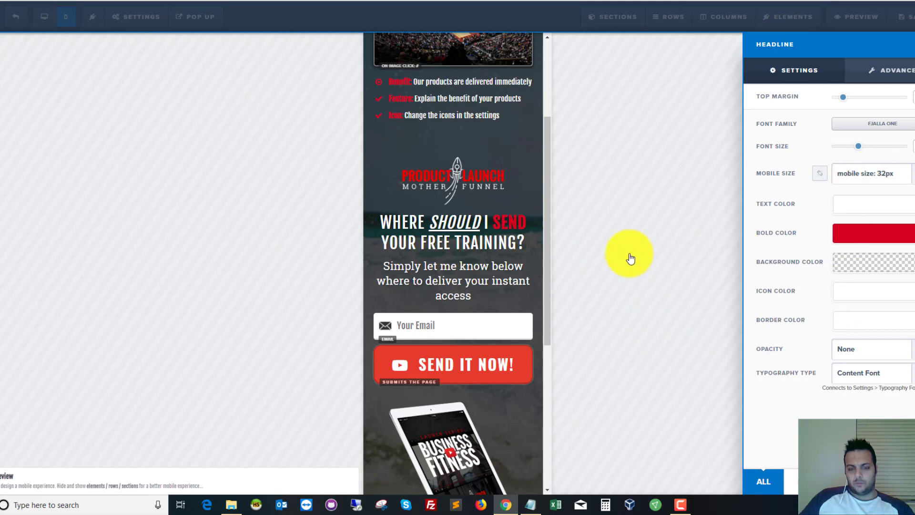
{"action": "left_click", "coordinate": [621, 255]}
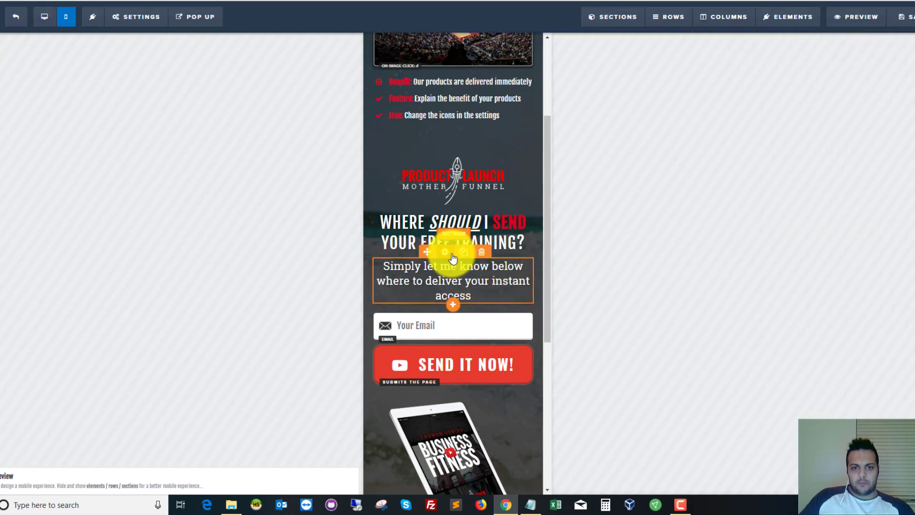
Step: Set the mobile font size of the "Simply let me know below" subheadline to 18px
{"action": "left_click", "coordinate": [448, 252]}
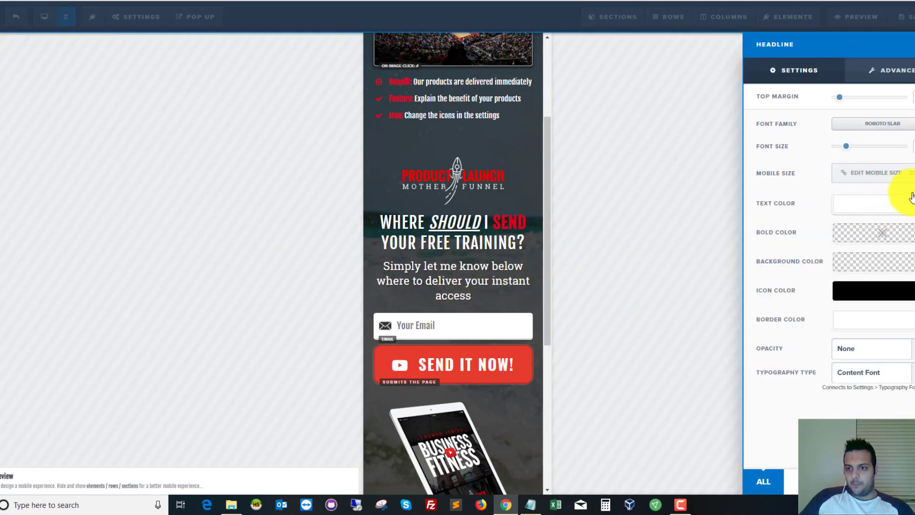
{"action": "left_click", "coordinate": [905, 173]}
{"action": "left_click", "coordinate": [904, 173]}
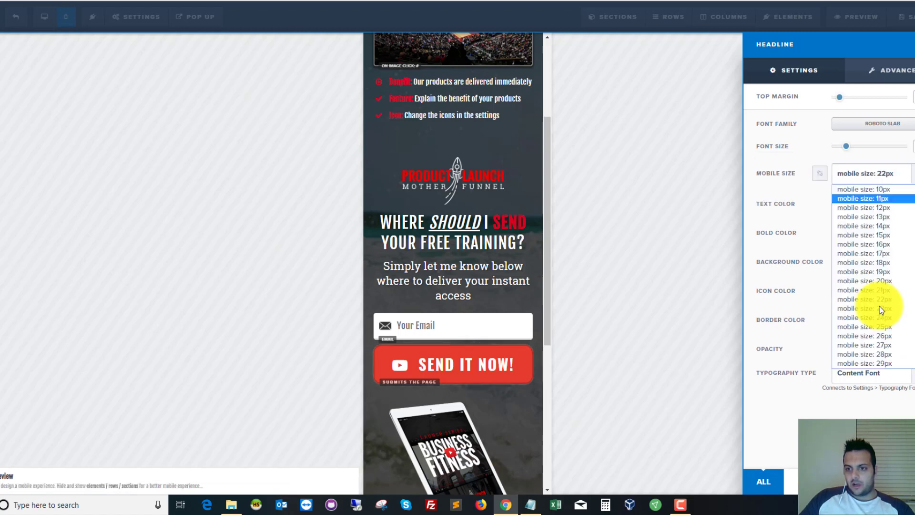
{"action": "left_click", "coordinate": [882, 262]}
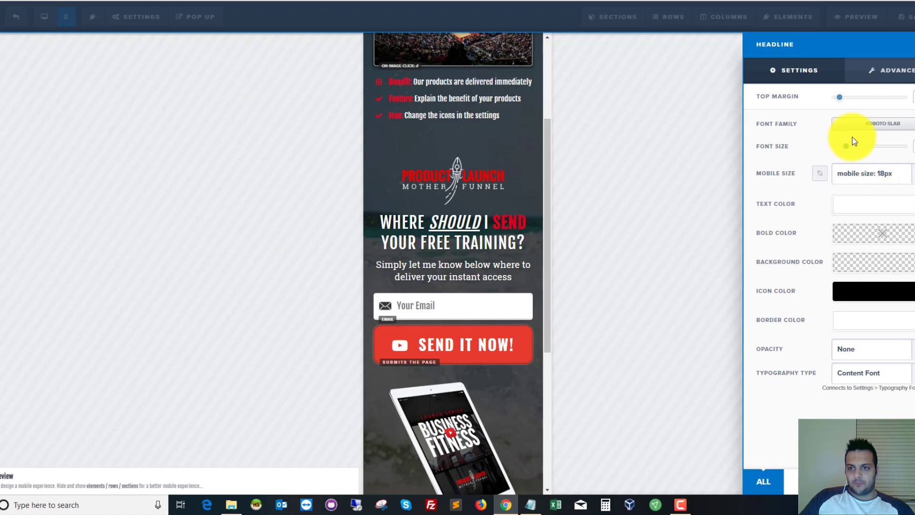
Step: Change the subheadline's font family to the condensed sans-serif style of the headline above it and save the page
{"action": "left_click", "coordinate": [858, 124]}
{"action": "left_click", "coordinate": [858, 232]}
{"action": "left_click", "coordinate": [696, 186]}
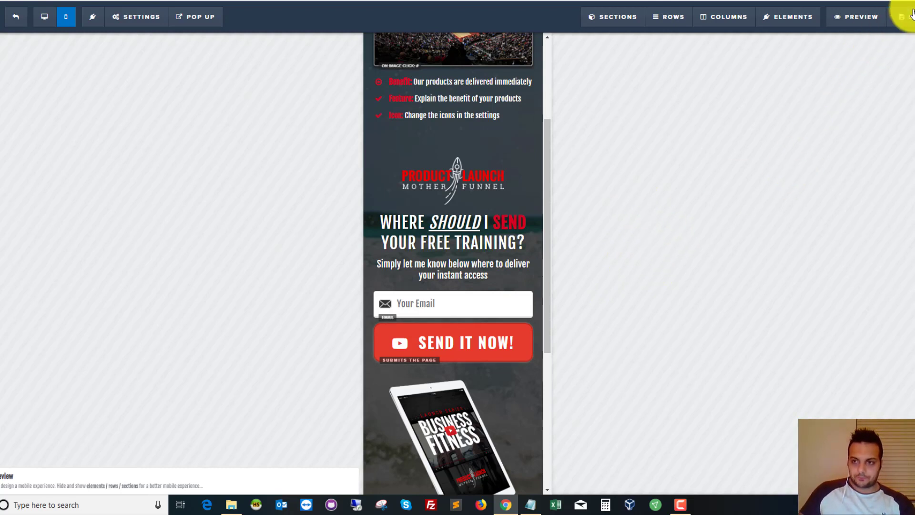
{"action": "left_click", "coordinate": [905, 23]}
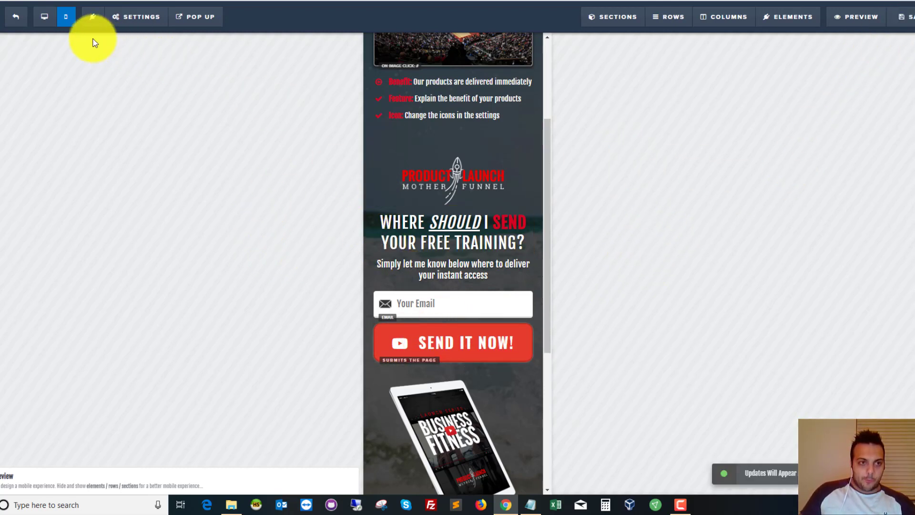
Step: In the desktop view, change the red submit button's text to "GIVE ME INSTANT ACCESS"
{"action": "left_click", "coordinate": [45, 17]}
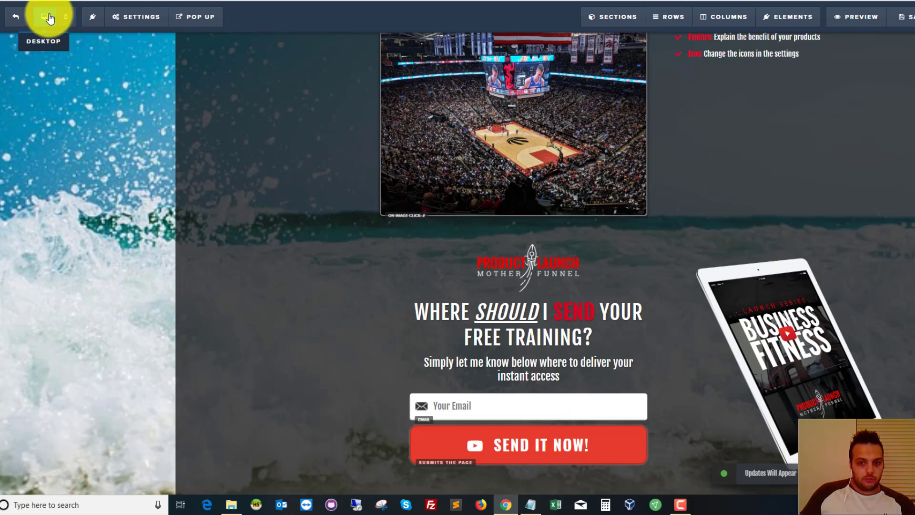
{"action": "left_click", "coordinate": [349, 450]}
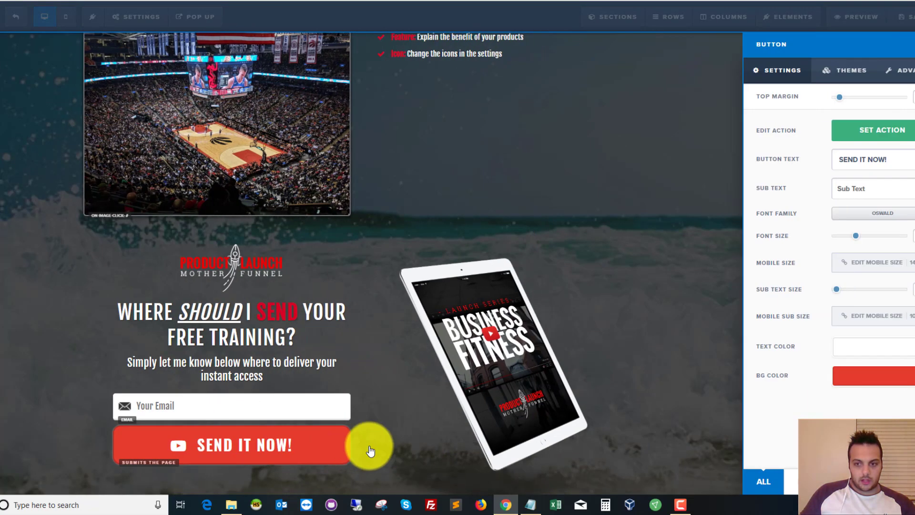
{"action": "left_click_drag", "start_coordinate": [892, 158], "coordinate": [812, 158]}
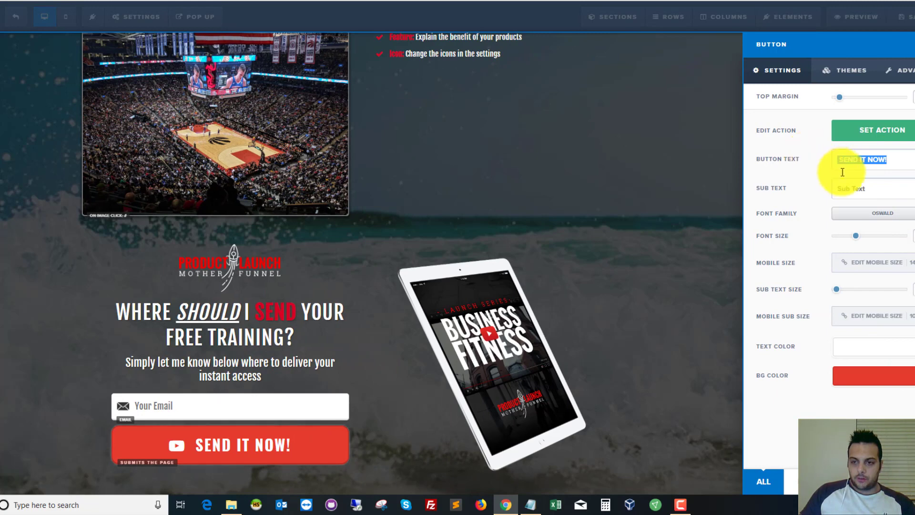
{"action": "left_click", "coordinate": [640, 179]}
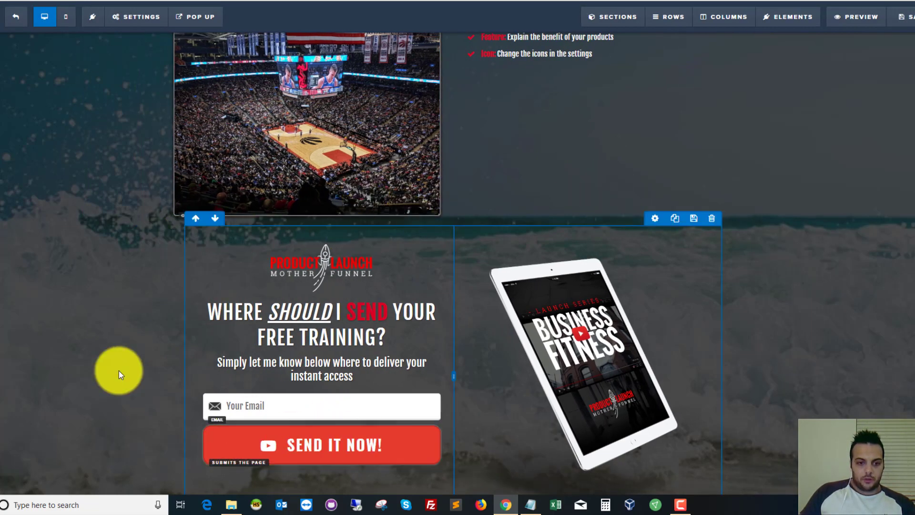
{"action": "scroll", "coordinate": [118, 370], "scroll_direction": "down", "scroll_amount": 2}
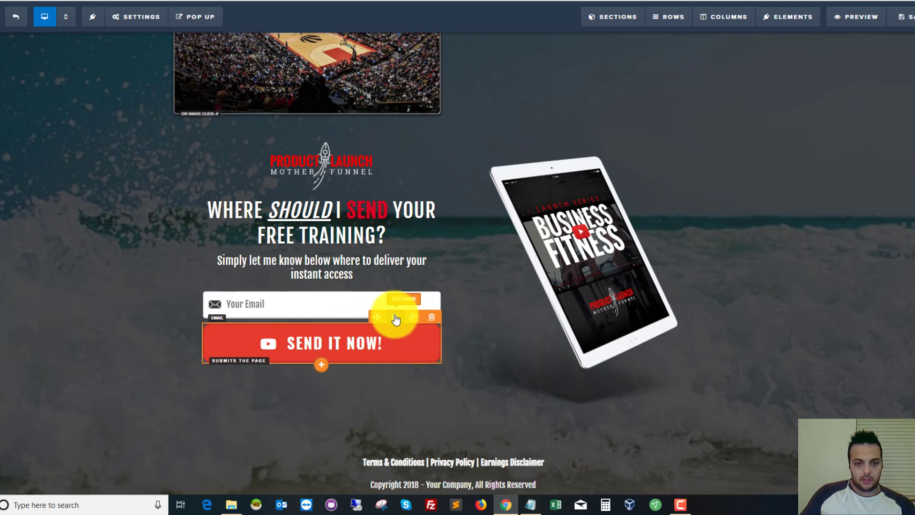
{"action": "left_click", "coordinate": [395, 318]}
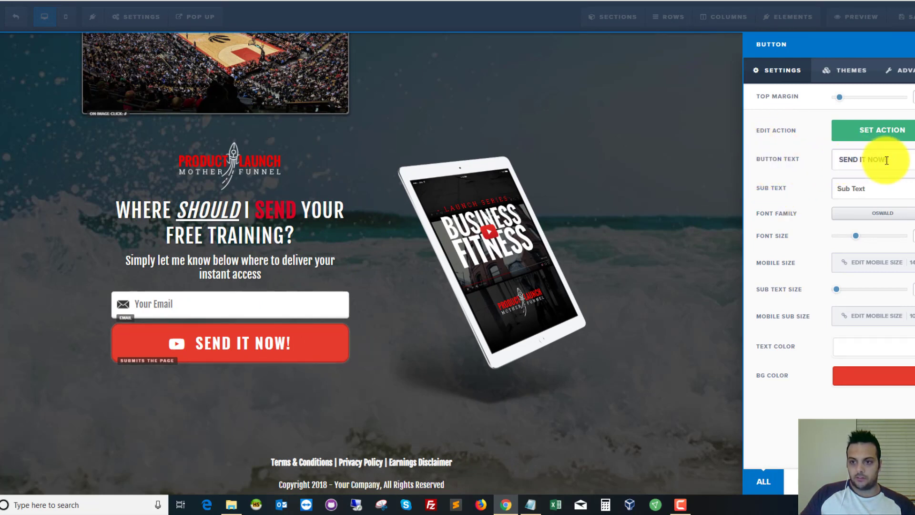
{"action": "left_click_drag", "start_coordinate": [887, 160], "coordinate": [828, 162]}
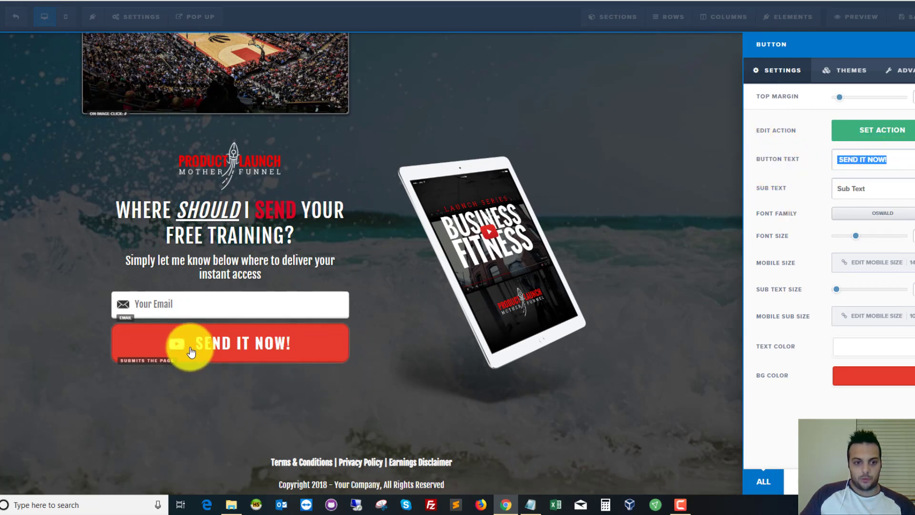
{"action": "type", "text": "GIU"}
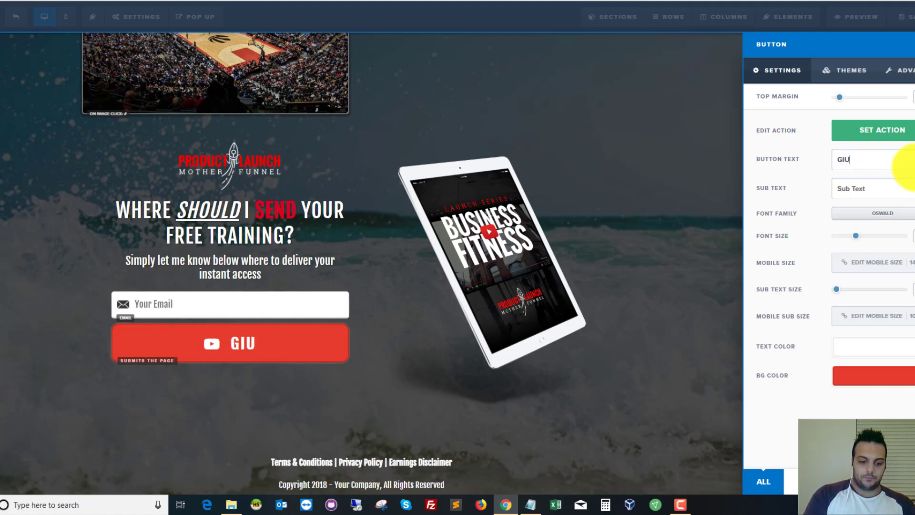
{"action": "type", "text": "V ME "}
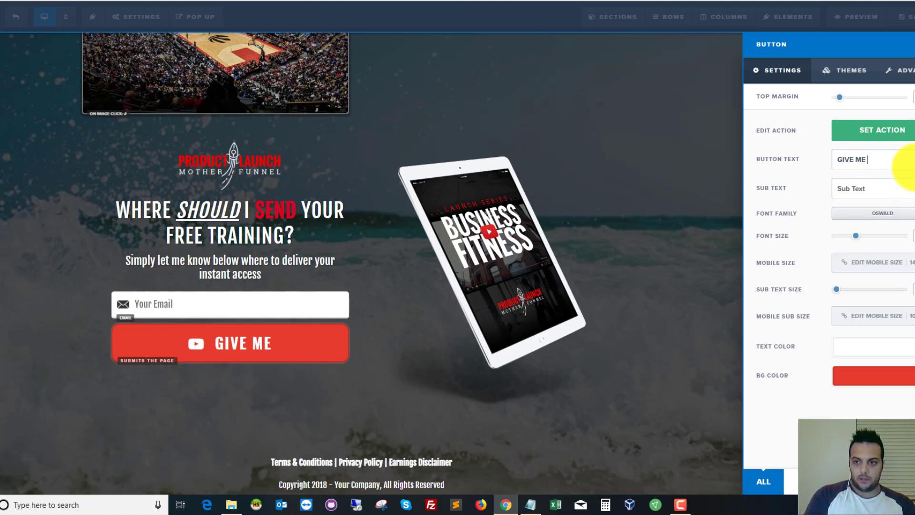
{"action": "type", "text": "INSTANT ACC"}
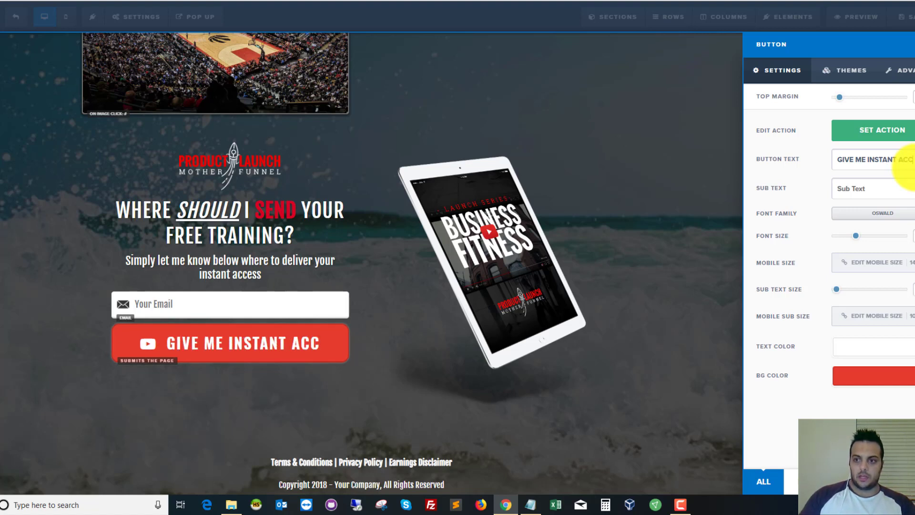
{"action": "type", "text": "ESS"}
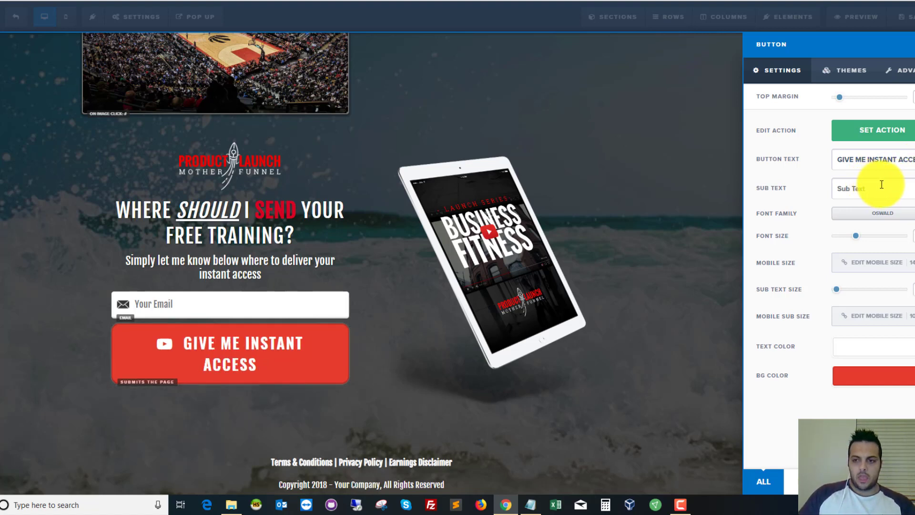
Step: Add the sub text "NO EXPERIENCE NEEDED" to the submit button
{"action": "left_click", "coordinate": [834, 186]}
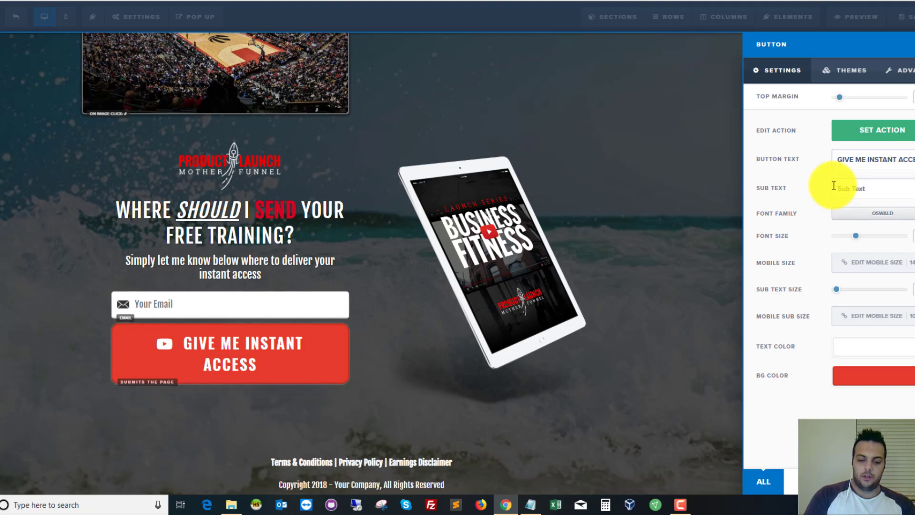
{"action": "type", "text": "NO EXPERI"}
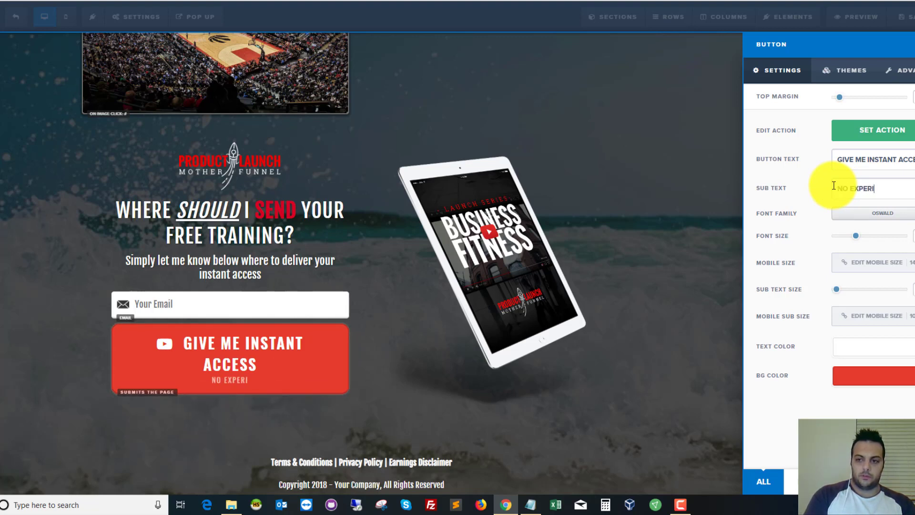
{"action": "type", "text": "ENCE NEEDE"}
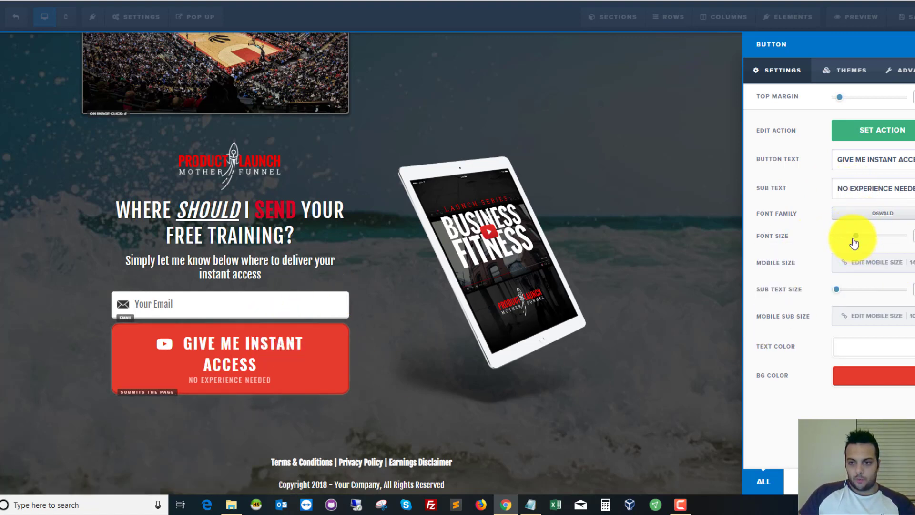
Step: Reduce the submit button's font size slightly so its main text fits on one line, and save the page
{"action": "left_click_drag", "start_coordinate": [856, 242], "coordinate": [854, 241]}
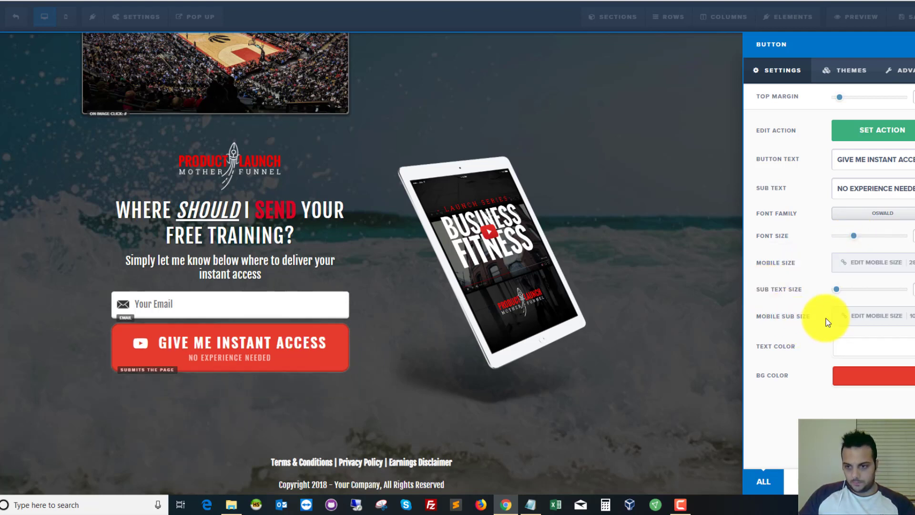
{"action": "left_click", "coordinate": [633, 166]}
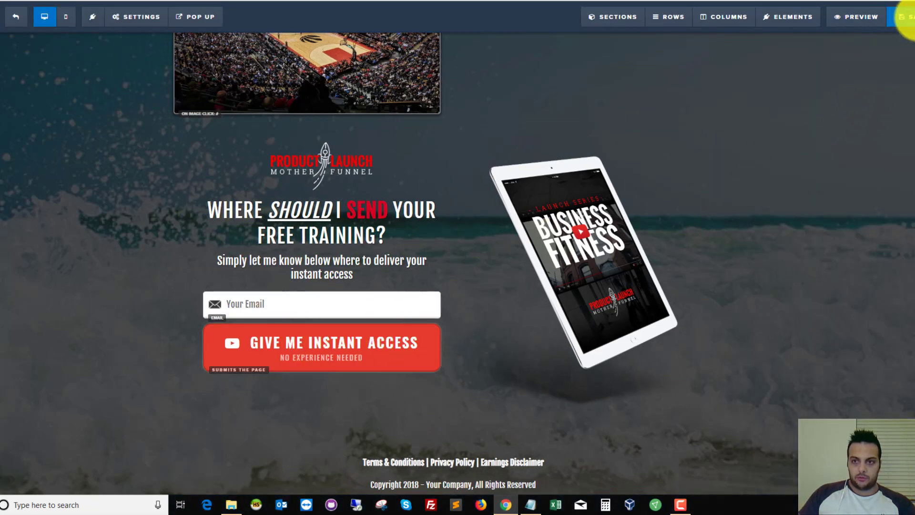
{"action": "left_click", "coordinate": [908, 19]}
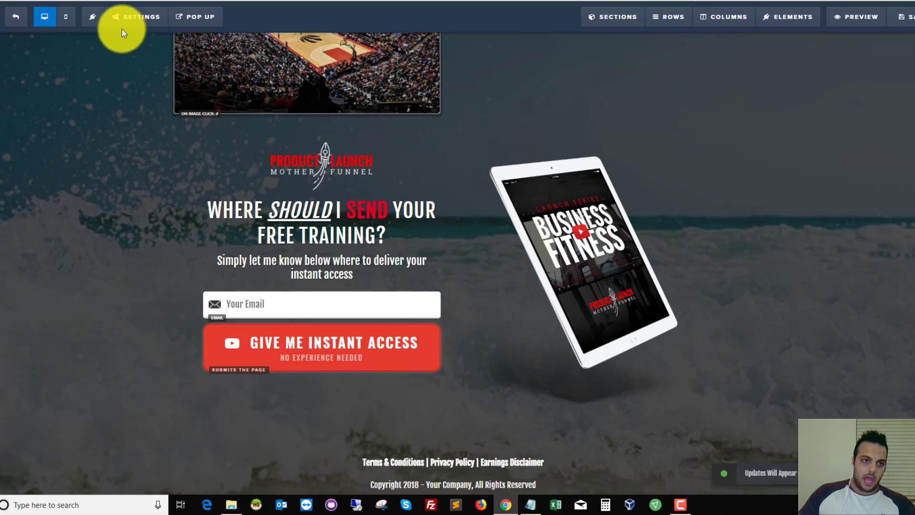
Step: In the mobile view, try 19px and 18px for the submit button's mobile text size, and set it to 16px
{"action": "left_click", "coordinate": [70, 21]}
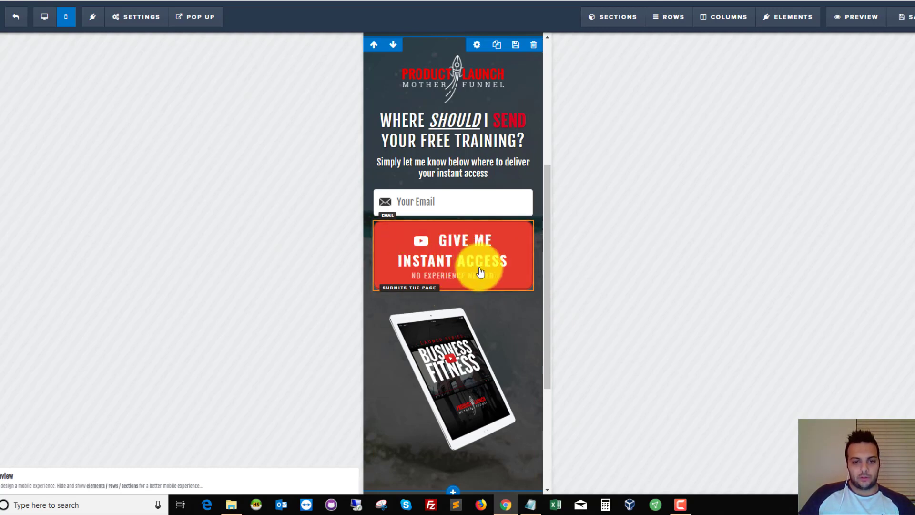
{"action": "left_click", "coordinate": [443, 258]}
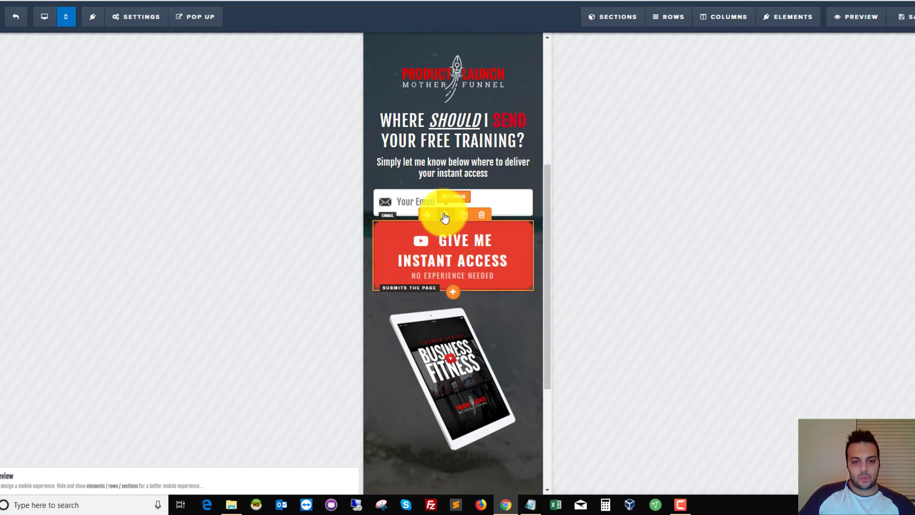
{"action": "left_click", "coordinate": [443, 216]}
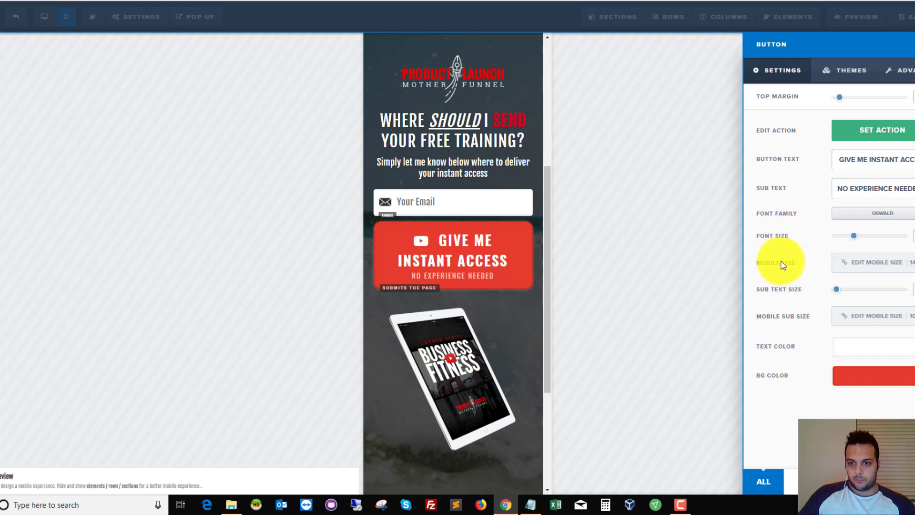
{"action": "left_click", "coordinate": [908, 262]}
{"action": "left_click", "coordinate": [898, 262]}
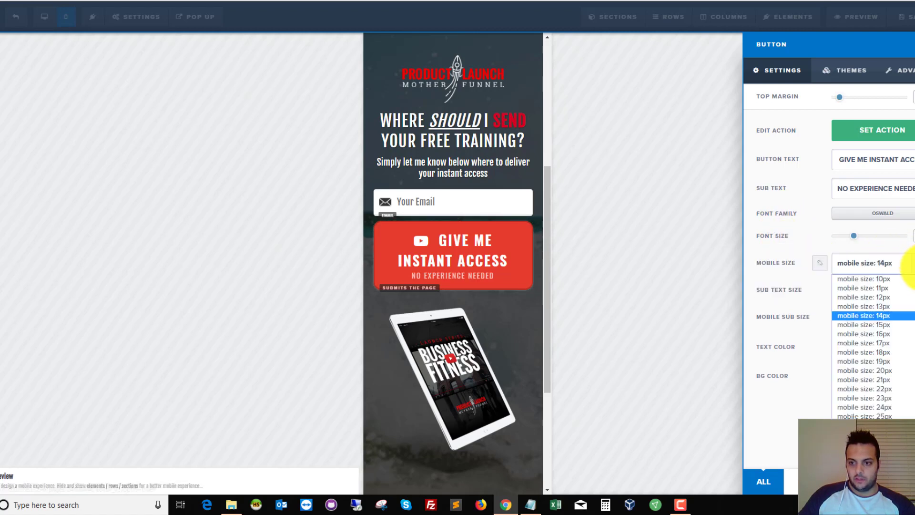
{"action": "left_click", "coordinate": [904, 362]}
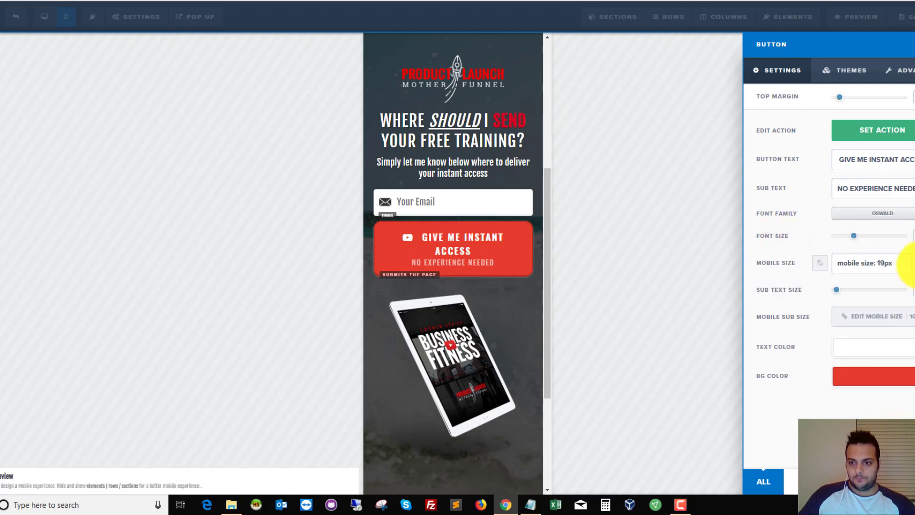
{"action": "left_click", "coordinate": [900, 262]}
{"action": "left_click", "coordinate": [889, 353]}
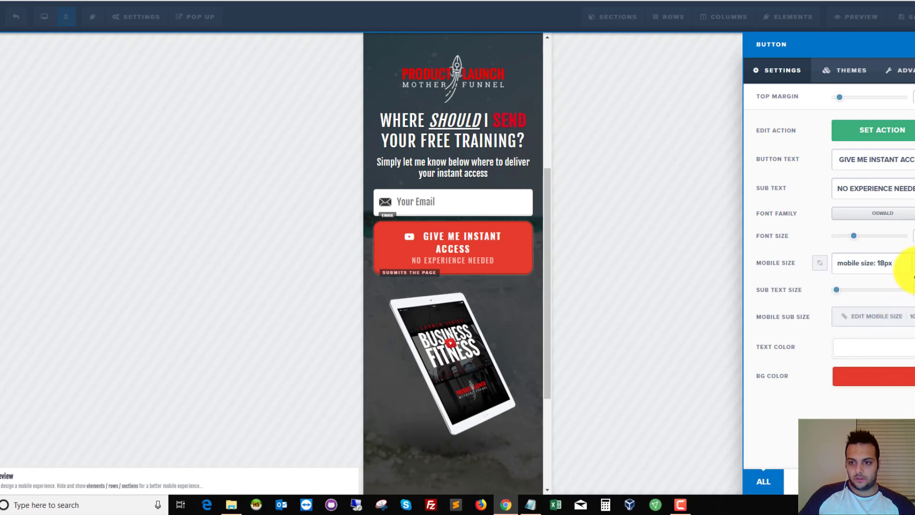
{"action": "left_click", "coordinate": [895, 263]}
{"action": "left_click", "coordinate": [886, 335]}
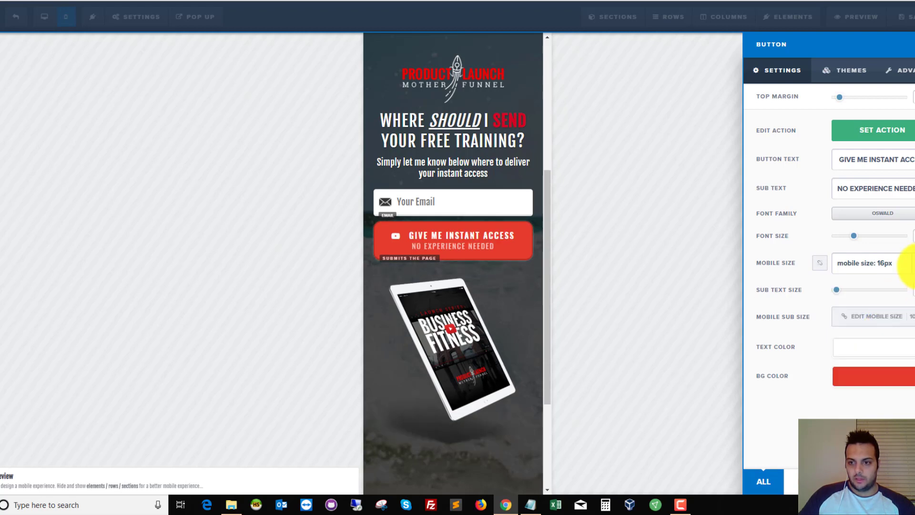
Step: Try the submit button's mobile text size at 19px, 18px and 17px again, and return it to 16px
{"action": "left_click", "coordinate": [900, 262]}
{"action": "left_click", "coordinate": [900, 361]}
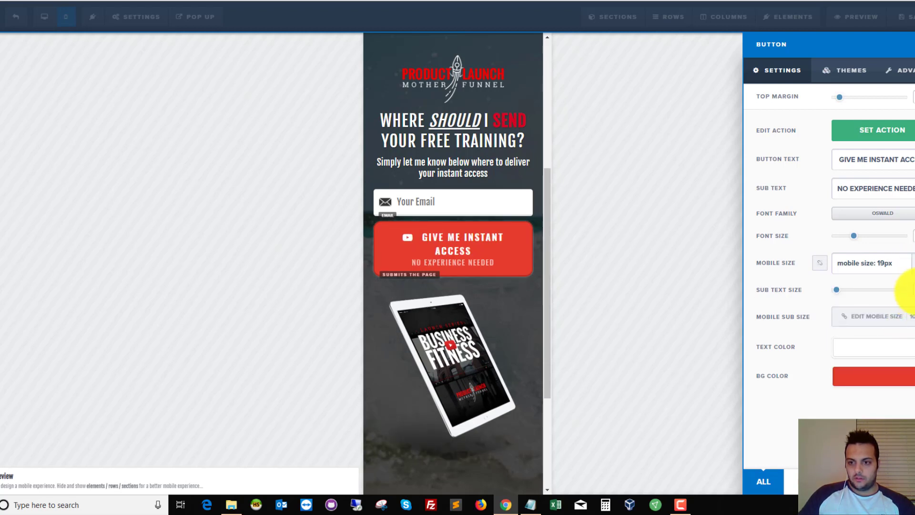
{"action": "left_click", "coordinate": [899, 262]}
{"action": "left_click", "coordinate": [889, 353]}
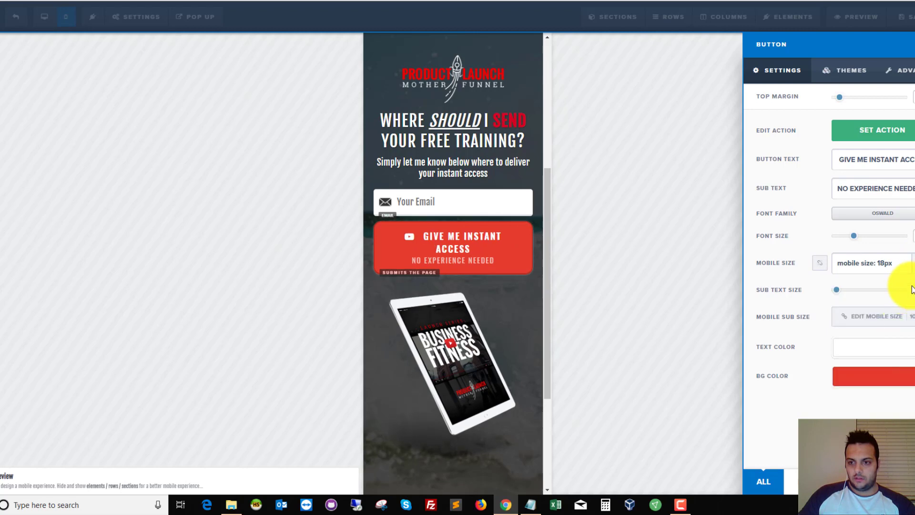
{"action": "left_click", "coordinate": [899, 262]}
{"action": "left_click", "coordinate": [896, 344]}
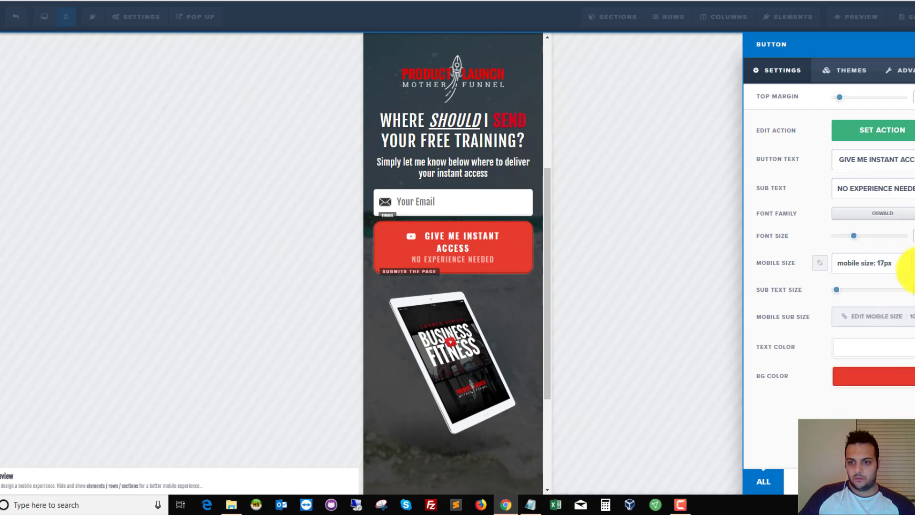
{"action": "left_click", "coordinate": [903, 264]}
{"action": "left_click", "coordinate": [902, 336]}
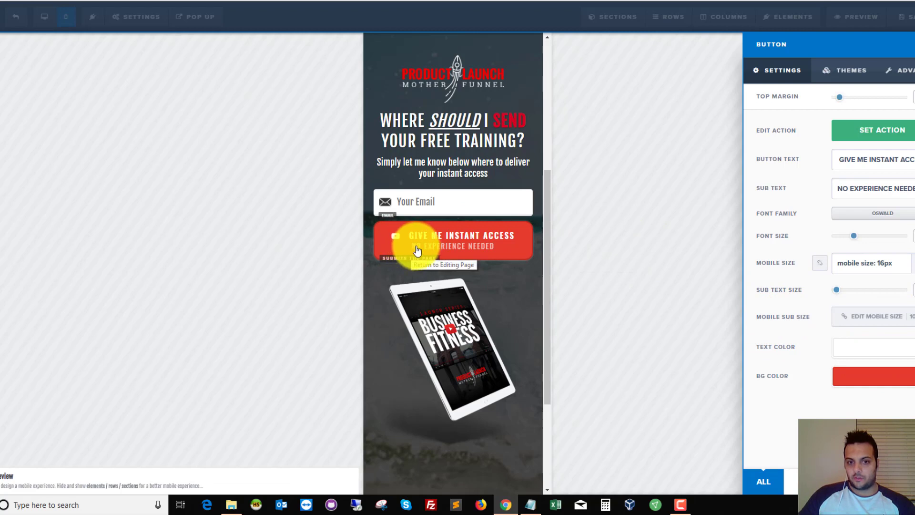
Step: Set the mobile size of the submit button's sub text to 11px and save the page
{"action": "left_click", "coordinate": [909, 328]}
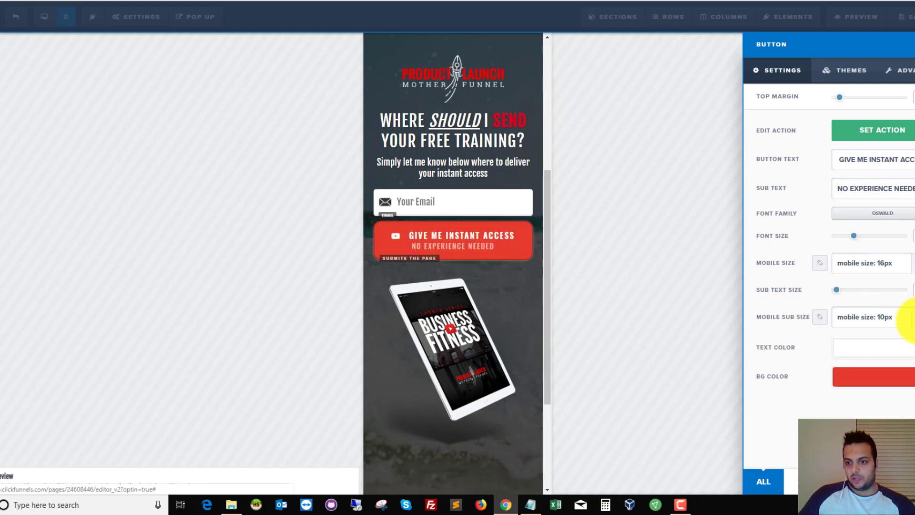
{"action": "left_click", "coordinate": [896, 316]}
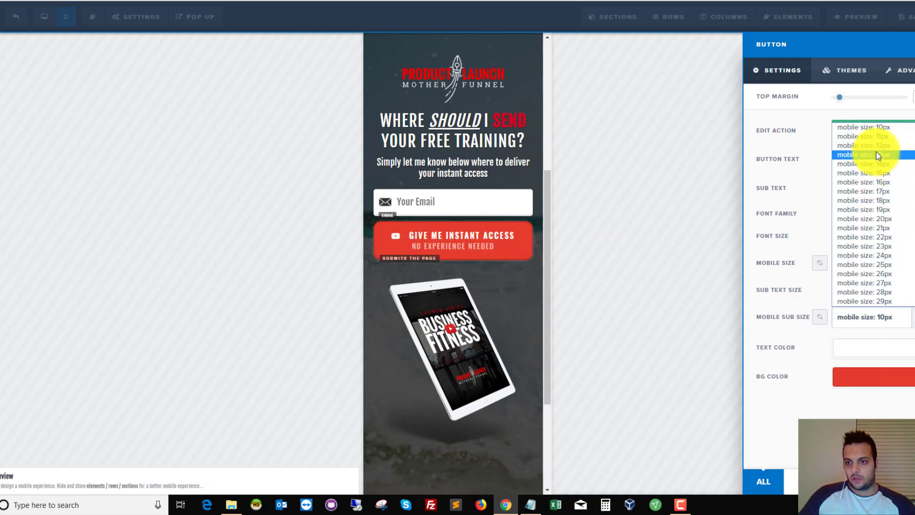
{"action": "left_click", "coordinate": [878, 137]}
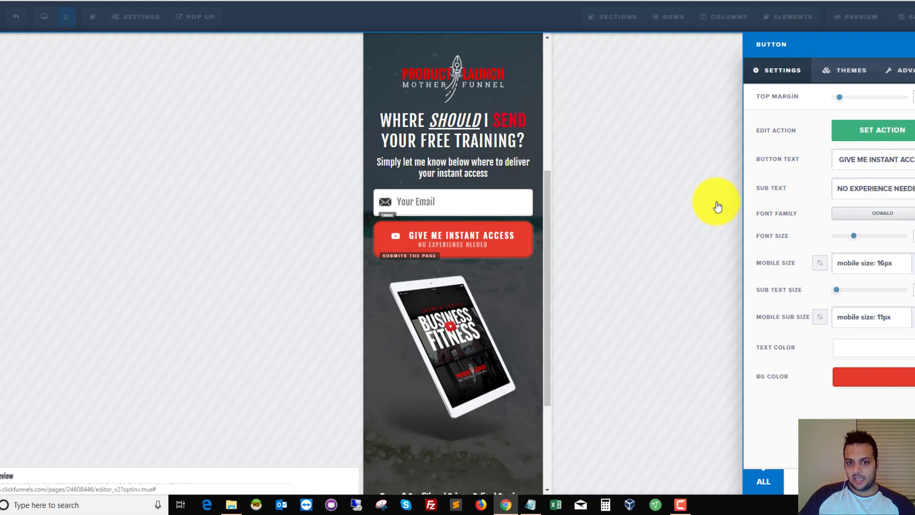
{"action": "left_click", "coordinate": [665, 222]}
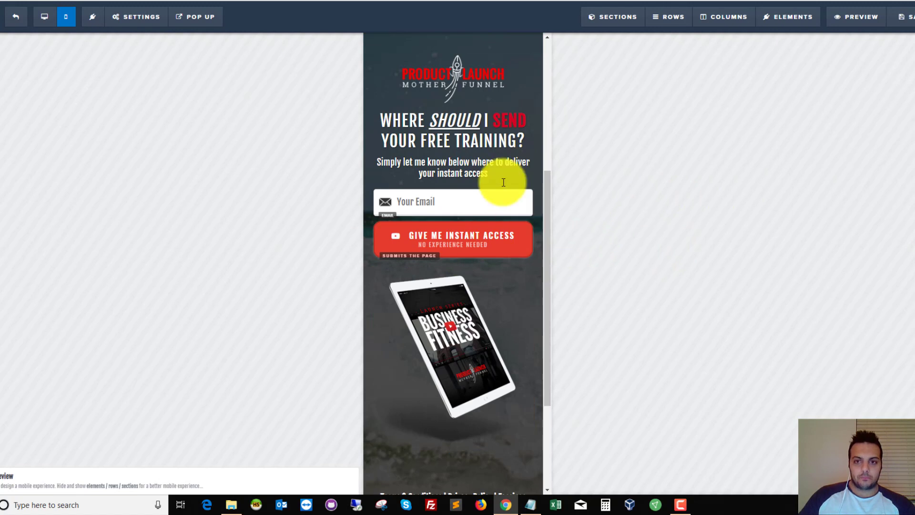
{"action": "left_click", "coordinate": [904, 16]}
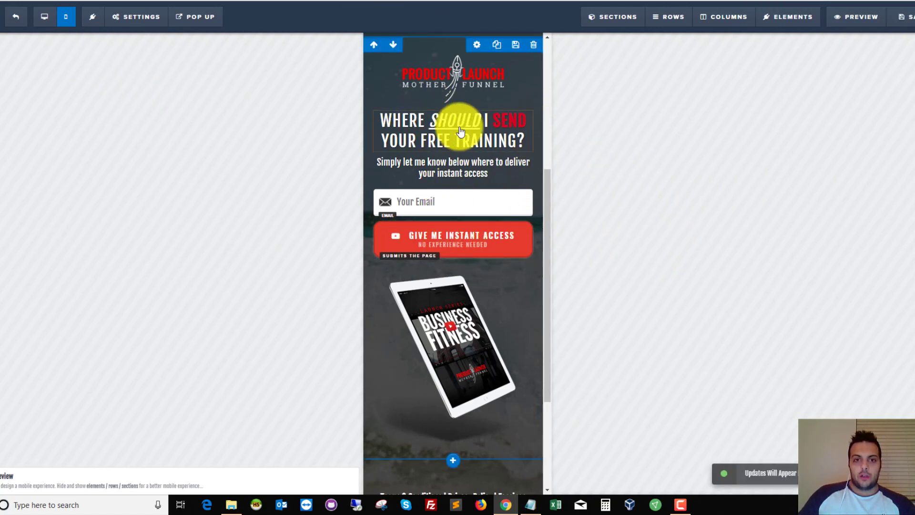
Step: Examine the settings of the arena image, icon bullet list and headline in the mobile view for mobile size options
{"action": "left_click_drag", "start_coordinate": [548, 215], "coordinate": [527, 61]}
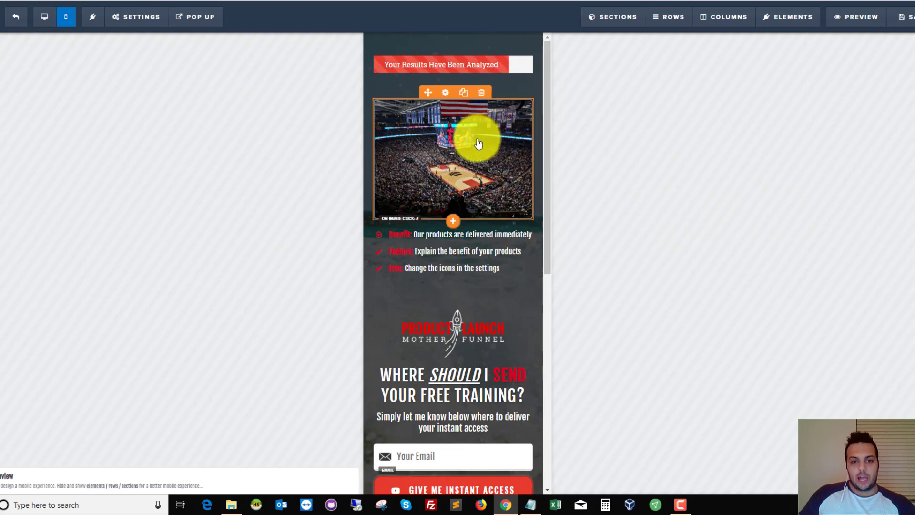
{"action": "left_click", "coordinate": [446, 93]}
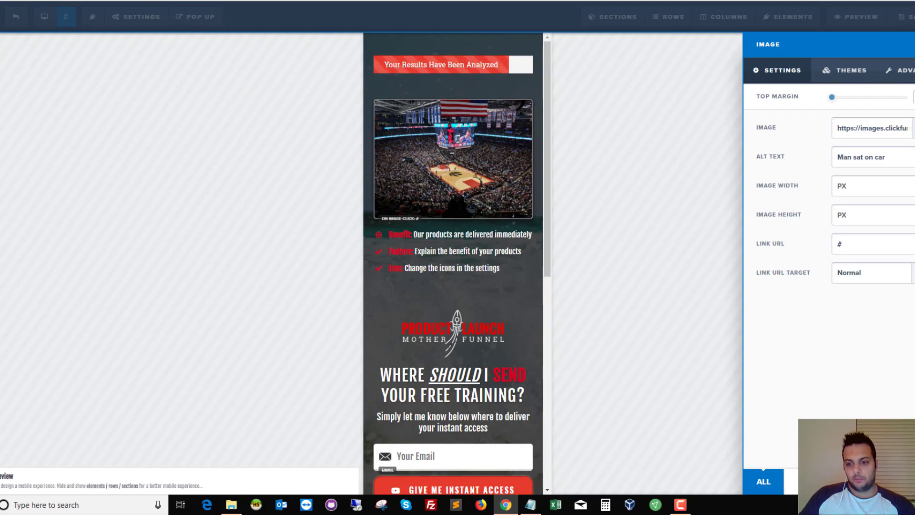
{"action": "left_click", "coordinate": [676, 281]}
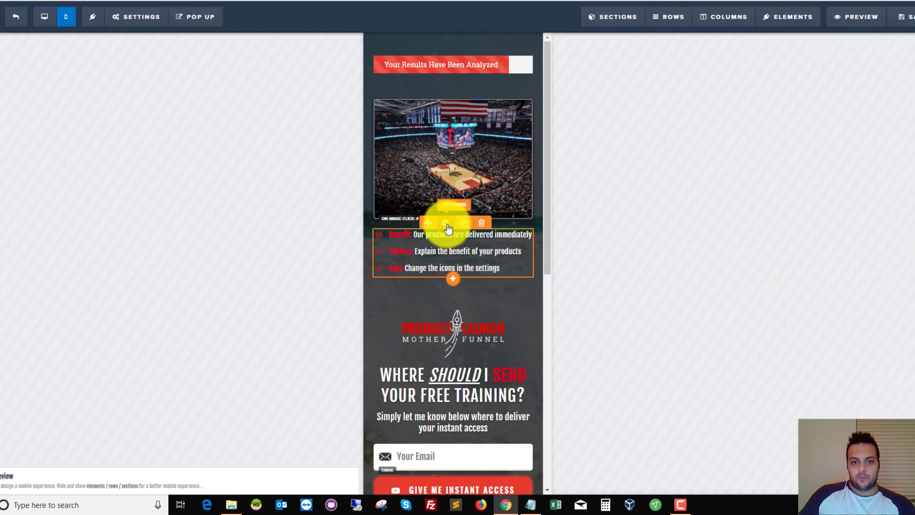
{"action": "left_click", "coordinate": [447, 224]}
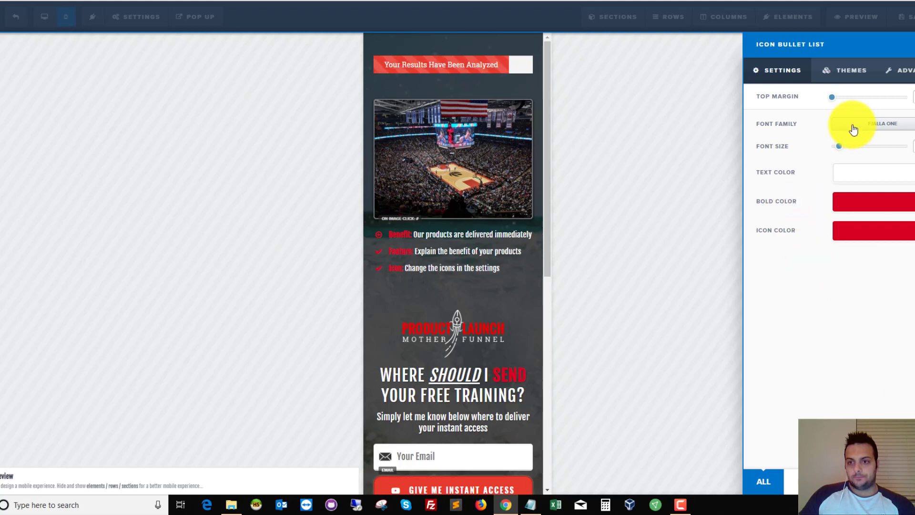
{"action": "left_click", "coordinate": [850, 72]}
{"action": "left_click", "coordinate": [800, 70]}
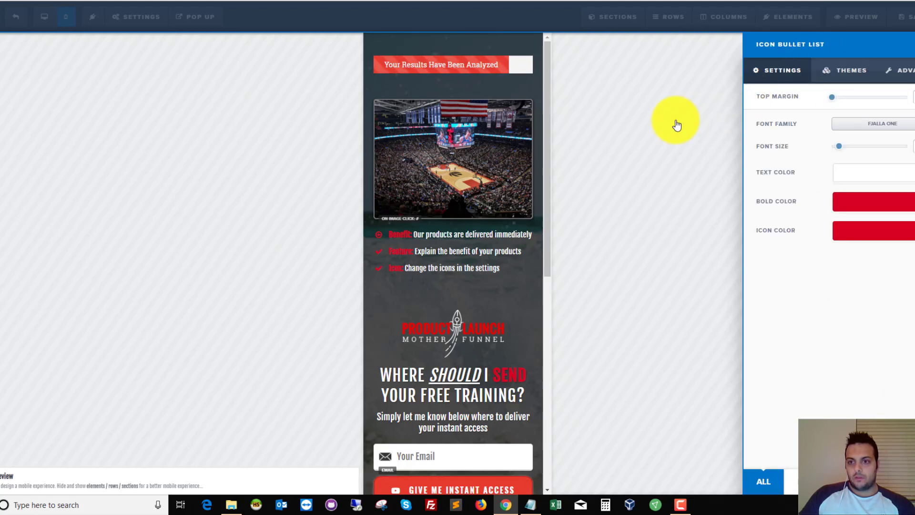
{"action": "left_click", "coordinate": [677, 125]}
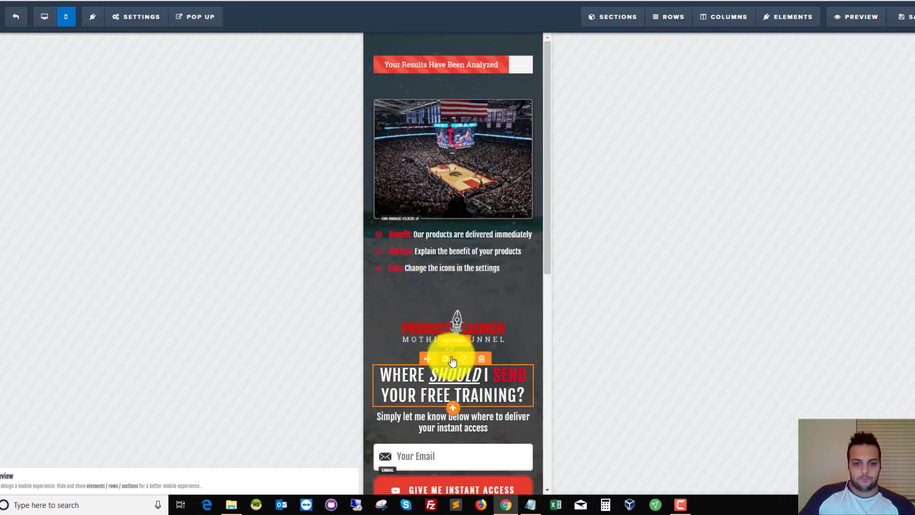
{"action": "left_click", "coordinate": [450, 358]}
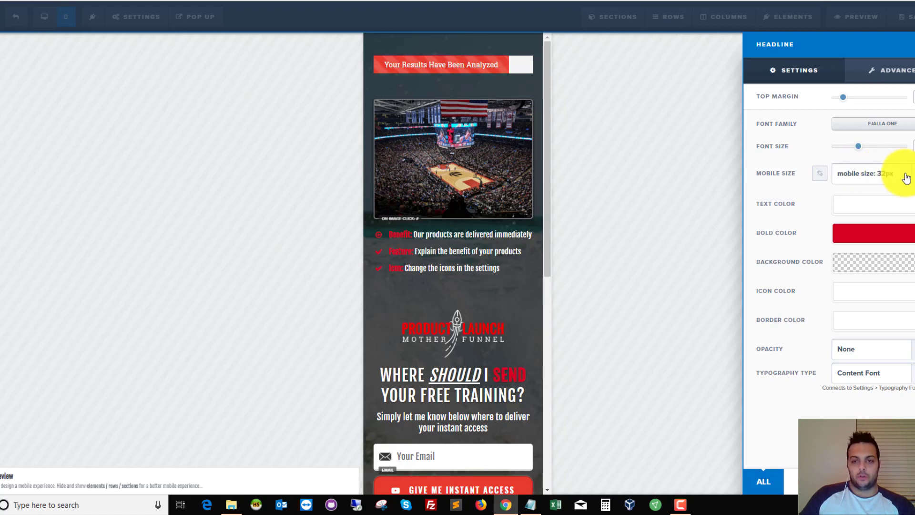
{"action": "left_click", "coordinate": [673, 120]}
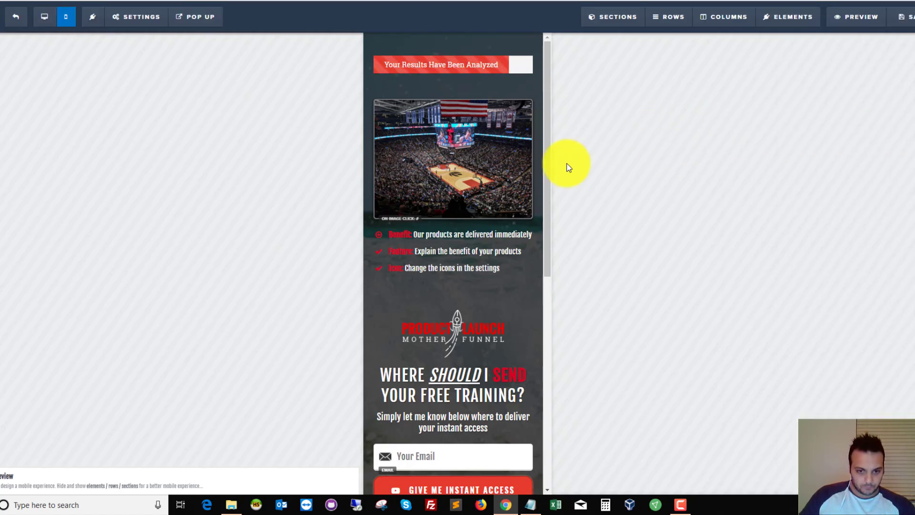
Step: Look over the rest of the mobile layout, switch back to the desktop view and review the whole page there
{"action": "scroll", "coordinate": [551, 166], "scroll_direction": "down", "scroll_amount": 8}
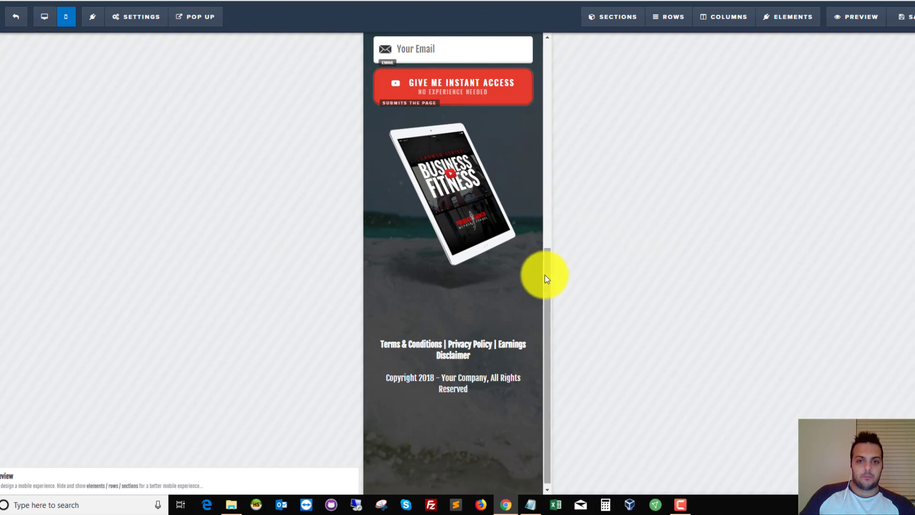
{"action": "left_click_drag", "start_coordinate": [545, 275], "coordinate": [528, 47]}
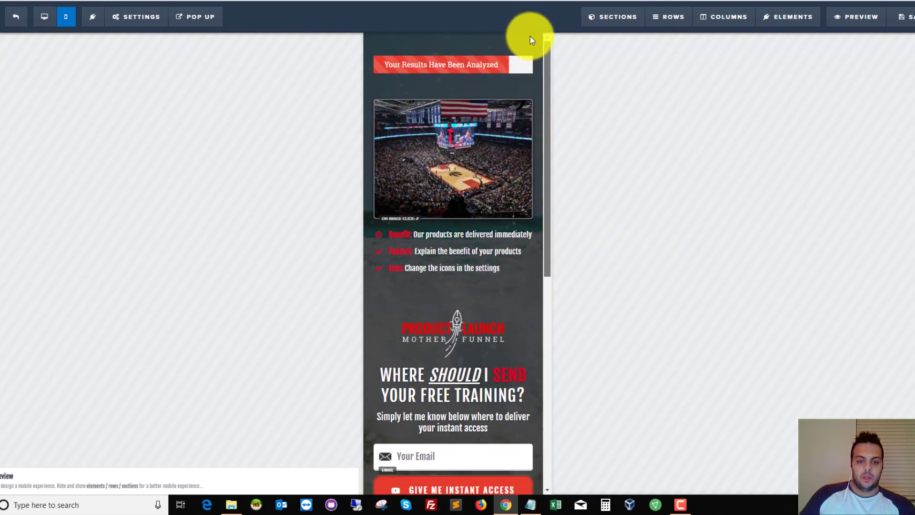
{"action": "left_click", "coordinate": [45, 17]}
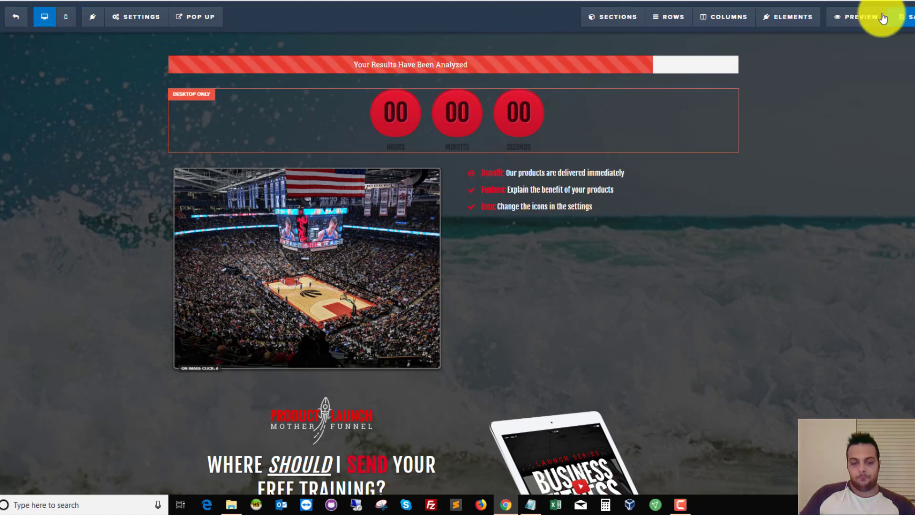
{"action": "scroll", "coordinate": [534, 203], "scroll_direction": "down", "scroll_amount": 1}
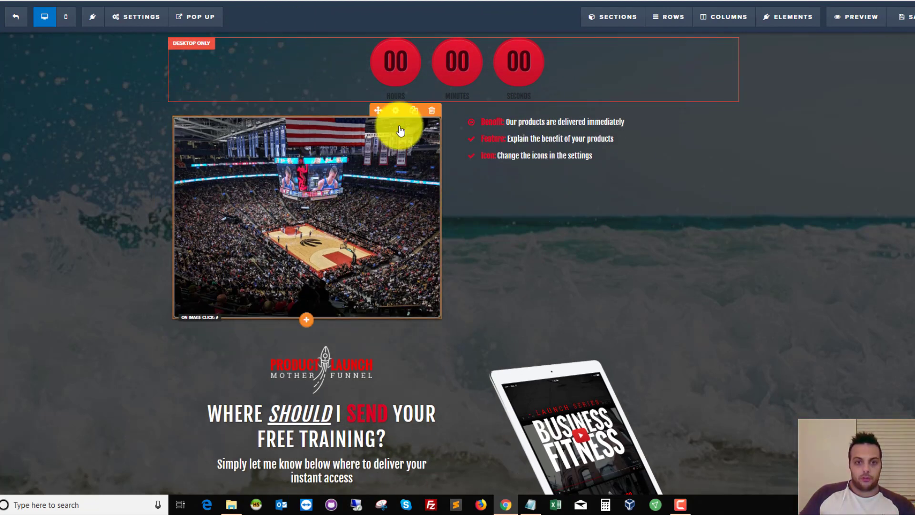
{"action": "scroll", "coordinate": [413, 228], "scroll_direction": "down", "scroll_amount": 2}
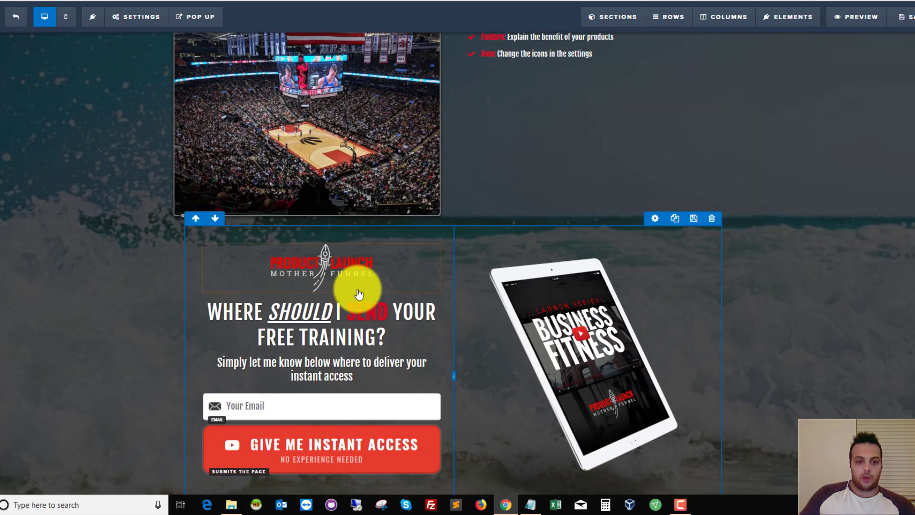
{"action": "scroll", "coordinate": [374, 320], "scroll_direction": "down", "scroll_amount": 2}
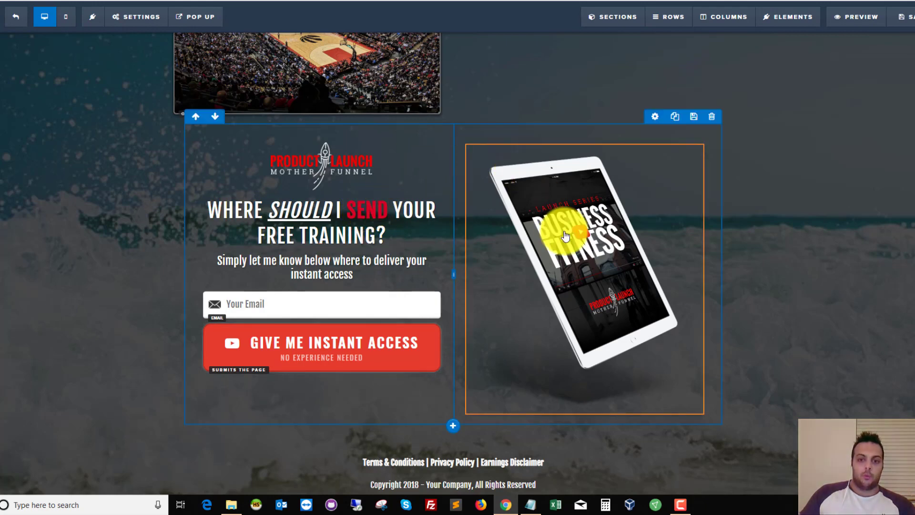
{"action": "scroll", "coordinate": [194, 170], "scroll_direction": "up", "scroll_amount": 3}
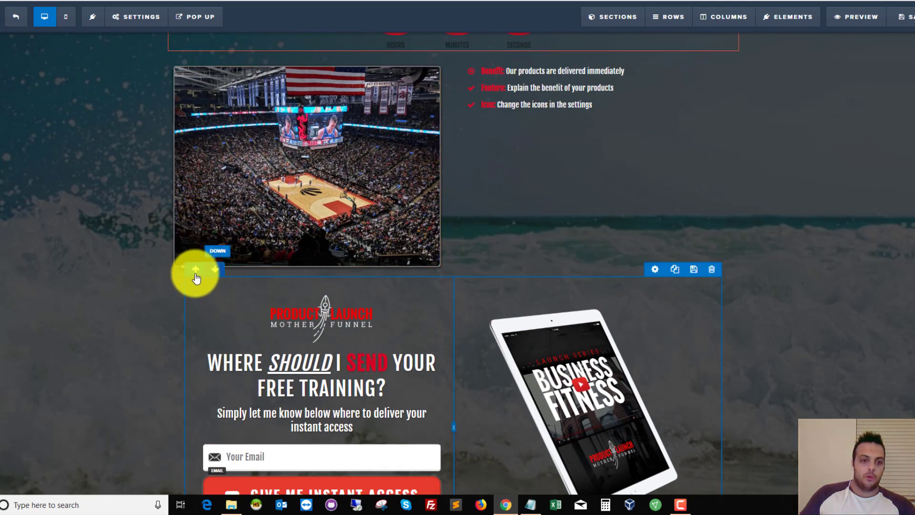
{"action": "scroll", "coordinate": [204, 276], "scroll_direction": "down", "scroll_amount": 2}
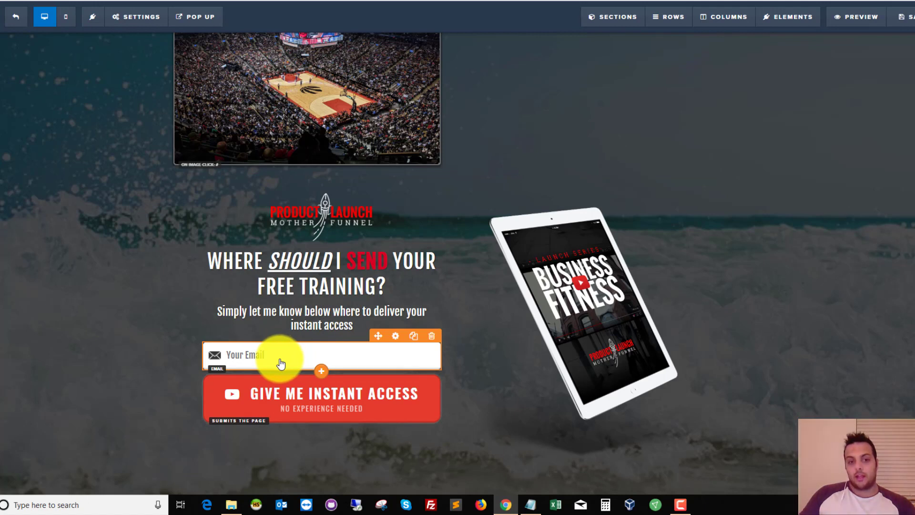
{"action": "mouse_move", "coordinate": [122, 16]}
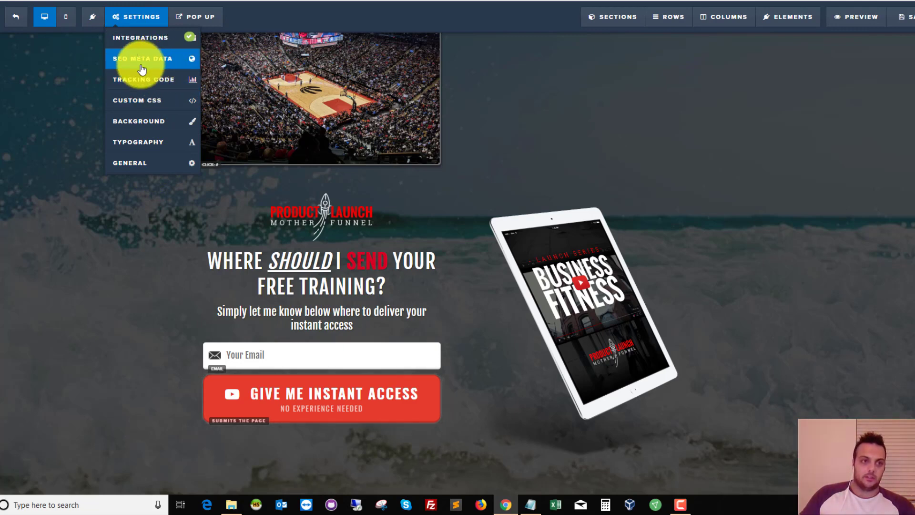
{"action": "scroll", "coordinate": [224, 154], "scroll_direction": "up", "scroll_amount": 4}
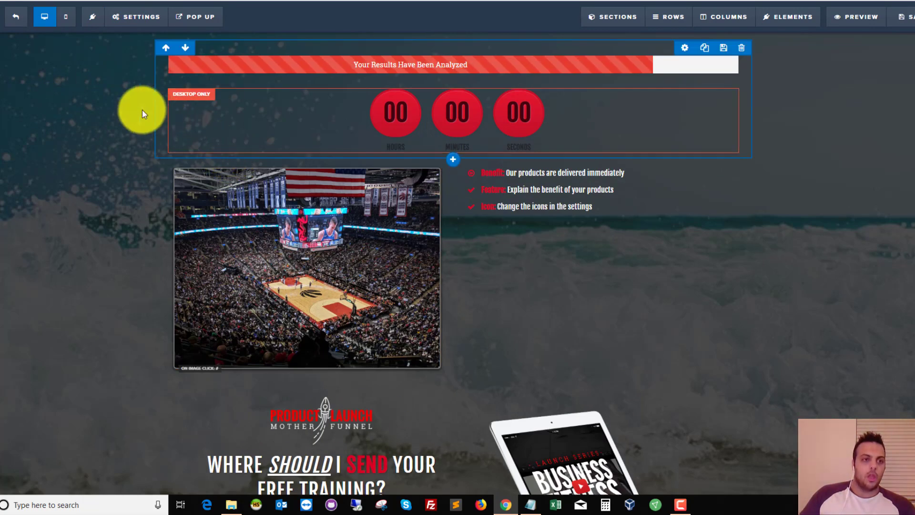
Step: Try to exit the editor, cancel leaving the site, and save the page
{"action": "left_click", "coordinate": [18, 17]}
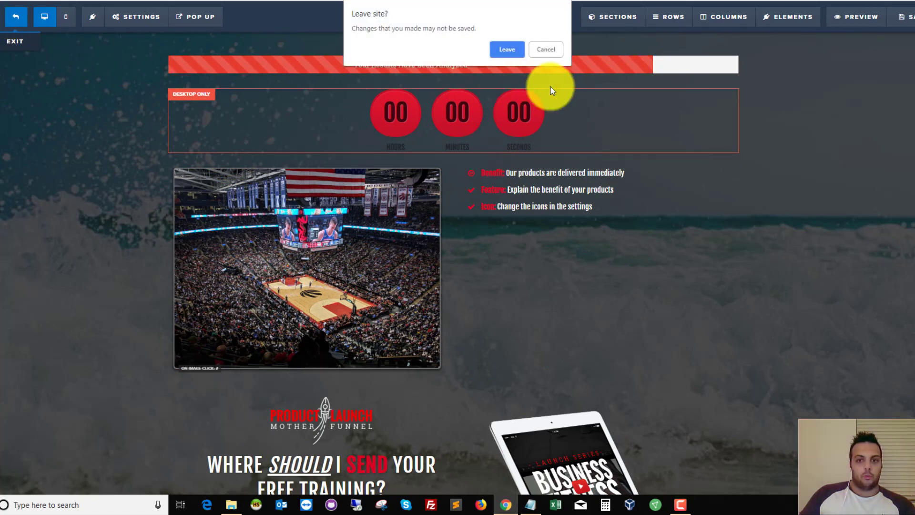
{"action": "left_click", "coordinate": [538, 49]}
{"action": "left_click", "coordinate": [907, 16]}
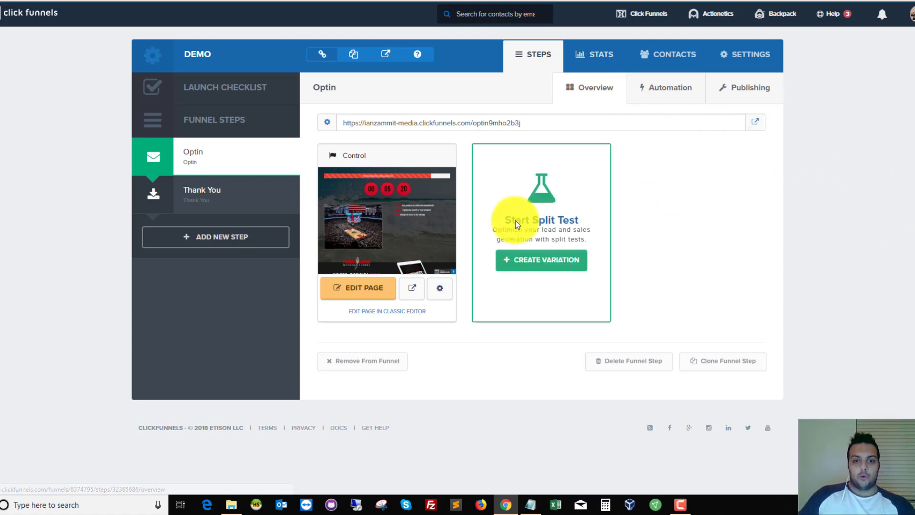
Step: Create a split test variation of the opt-in step by duplicating the existing Optin page
{"action": "left_click", "coordinate": [559, 266]}
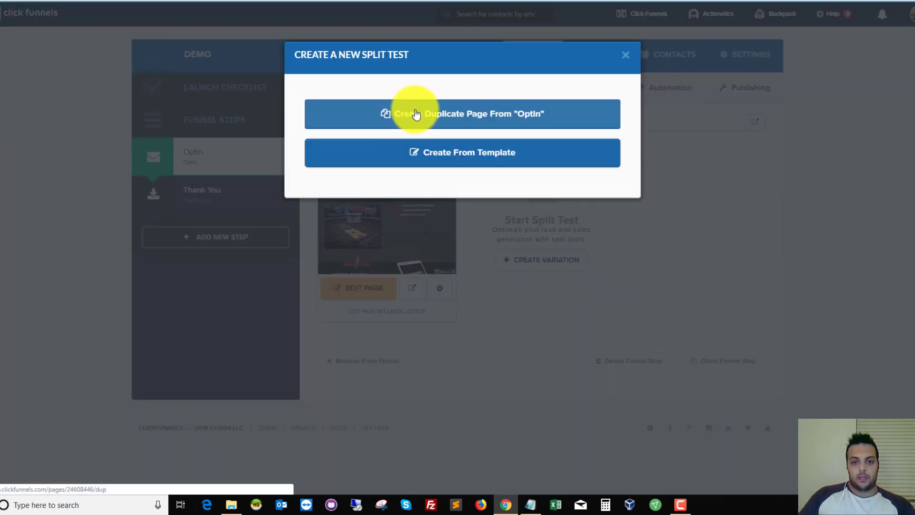
{"action": "left_click", "coordinate": [547, 128]}
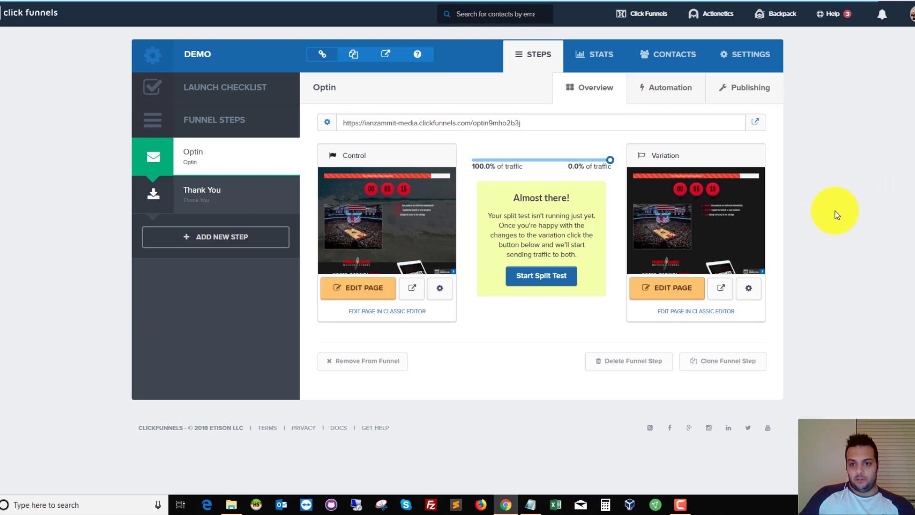
{"action": "mouse_move", "coordinate": [709, 176]}
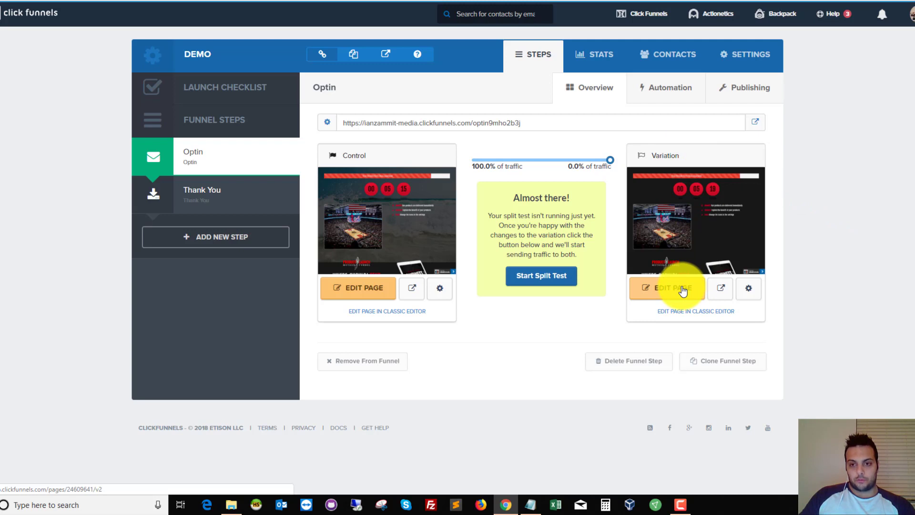
{"action": "double_click", "coordinate": [673, 158]}
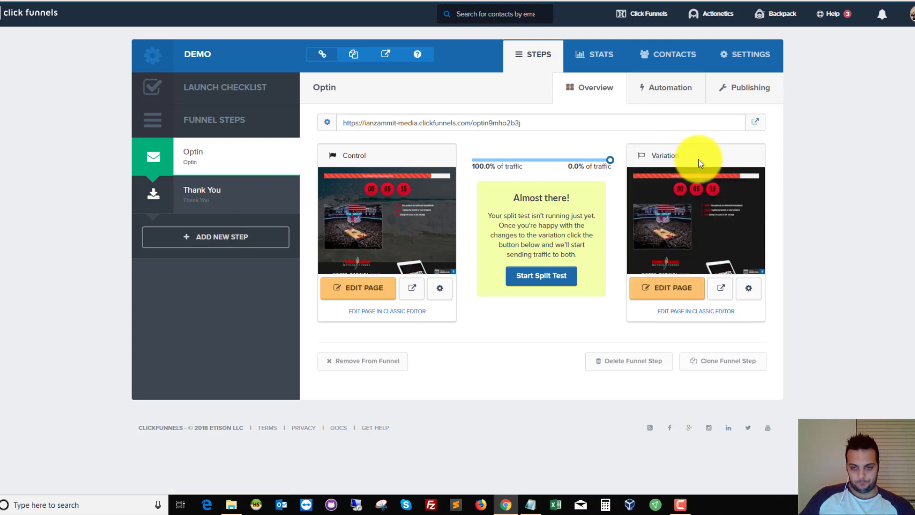
Step: Open the variation page for editing and set its email integration to Aweber with the action for integrating an existing form
{"action": "left_click", "coordinate": [674, 288]}
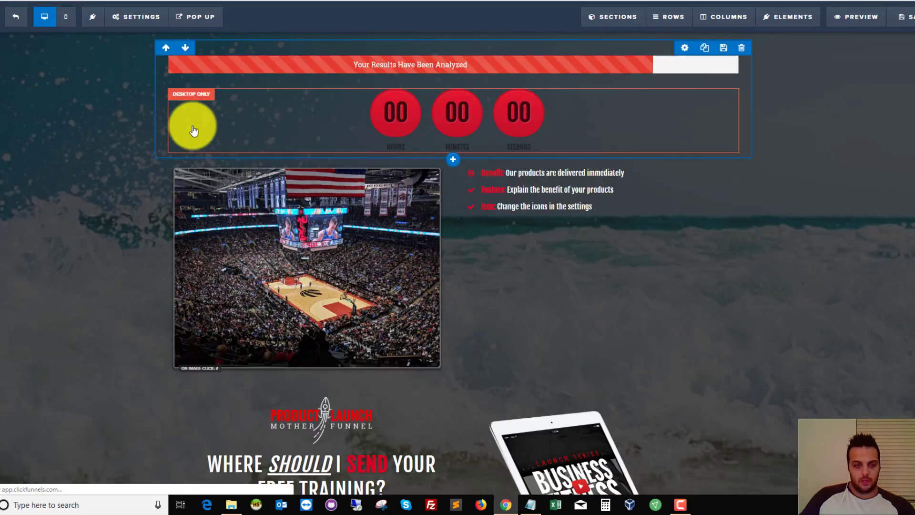
{"action": "left_click", "coordinate": [144, 21]}
{"action": "left_click", "coordinate": [152, 37]}
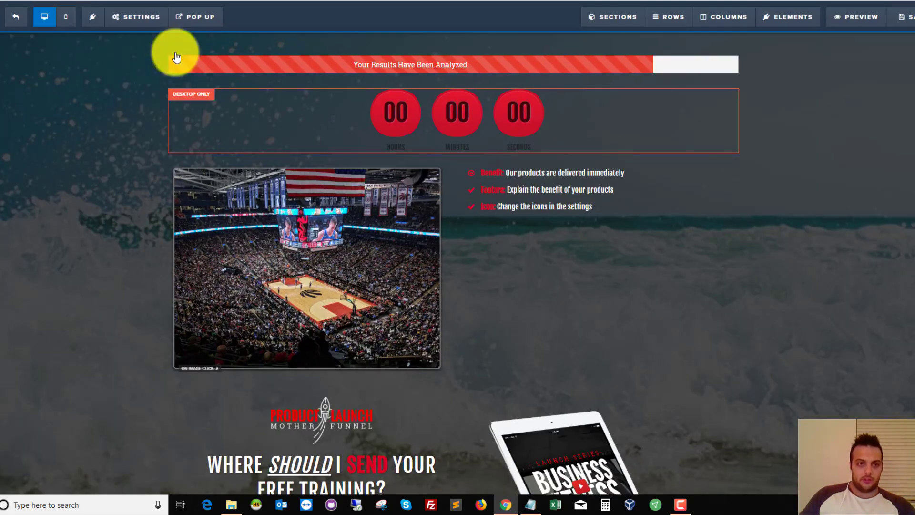
{"action": "left_click", "coordinate": [893, 164]}
{"action": "left_click", "coordinate": [873, 200]}
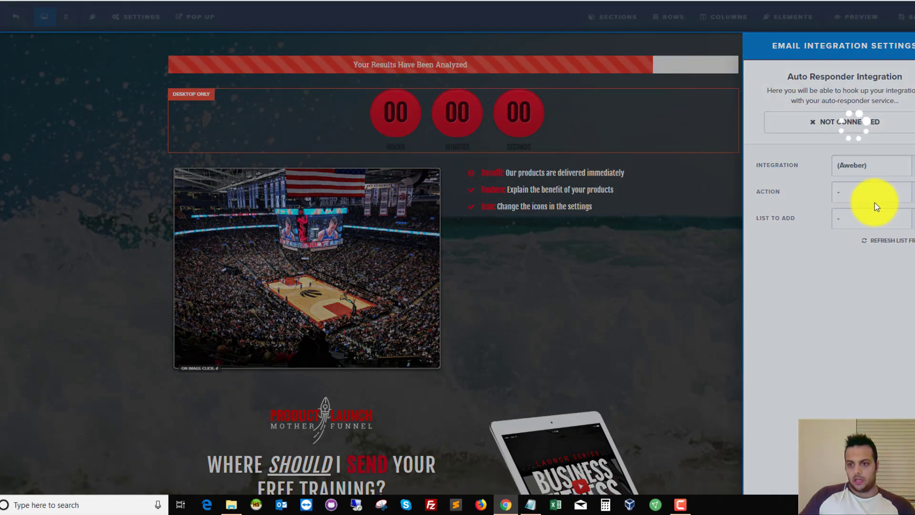
{"action": "left_click", "coordinate": [874, 198]}
{"action": "left_click", "coordinate": [870, 217]}
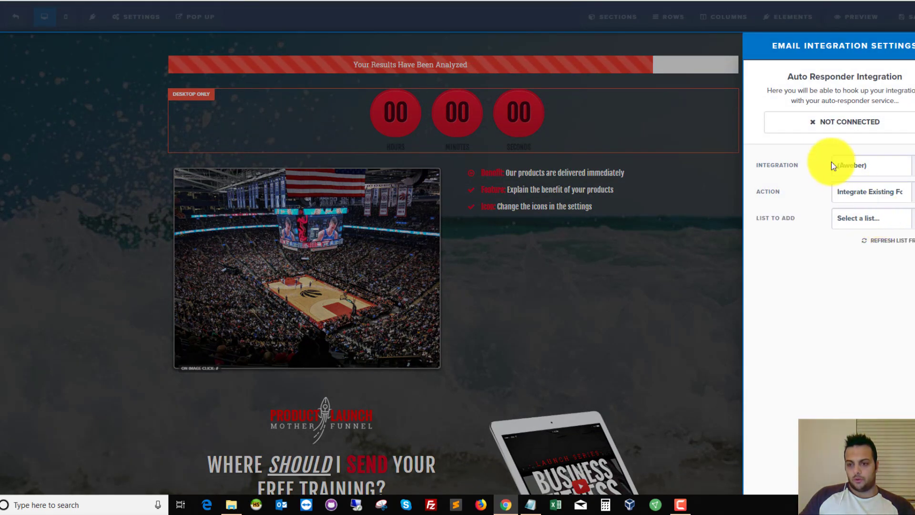
Step: Try Brand second list as the Aweber list to add, switch it to Wayne Test, and save the variation
{"action": "left_click", "coordinate": [855, 215]}
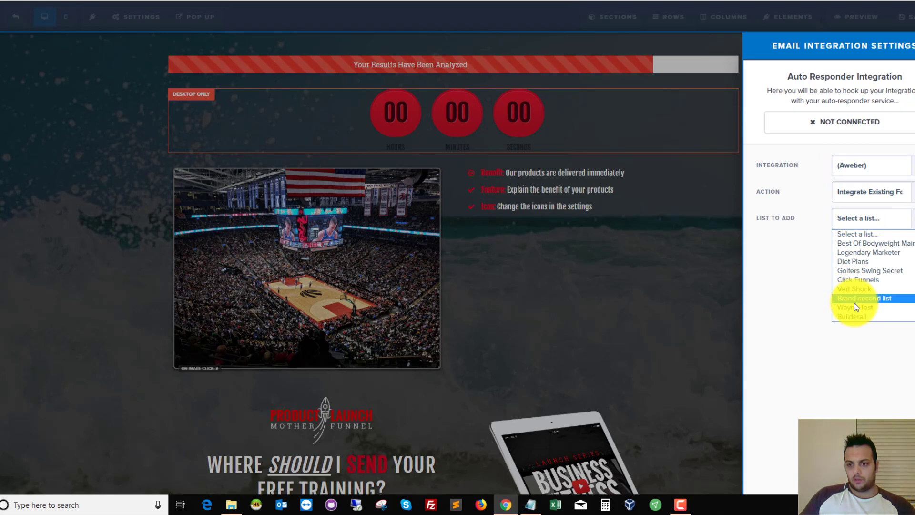
{"action": "left_click", "coordinate": [854, 302]}
{"action": "left_click", "coordinate": [872, 232]}
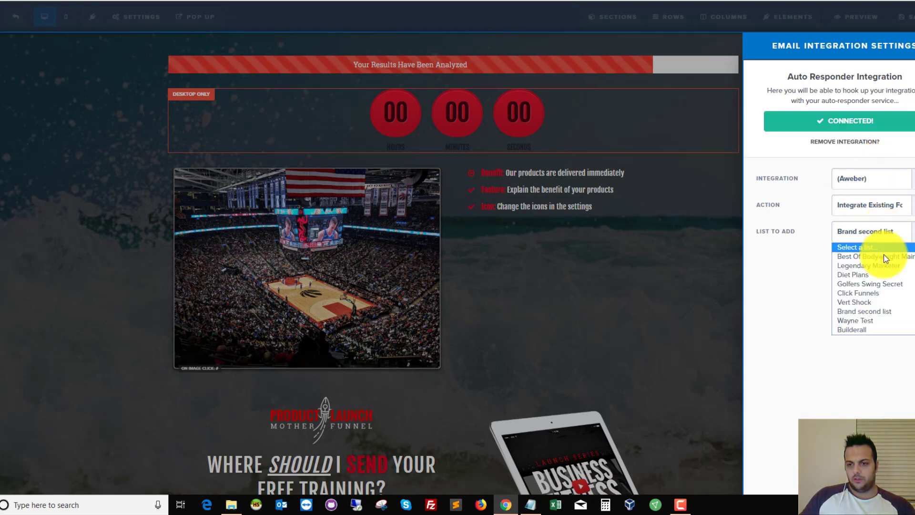
{"action": "left_click", "coordinate": [873, 321]}
{"action": "left_click", "coordinate": [581, 270]}
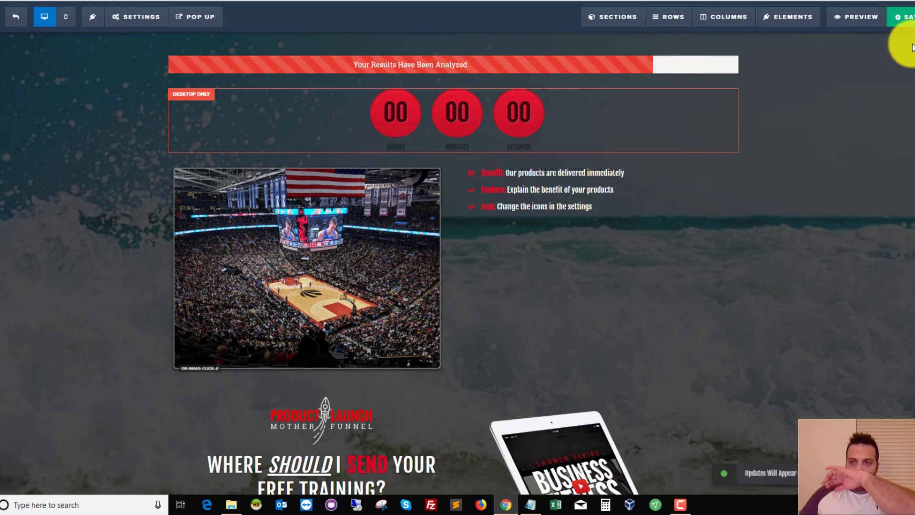
Step: Replace WHERE with HOW in the variation's "Should I send your free training?" headline and save the page
{"action": "scroll", "coordinate": [535, 237], "scroll_direction": "down", "scroll_amount": 5}
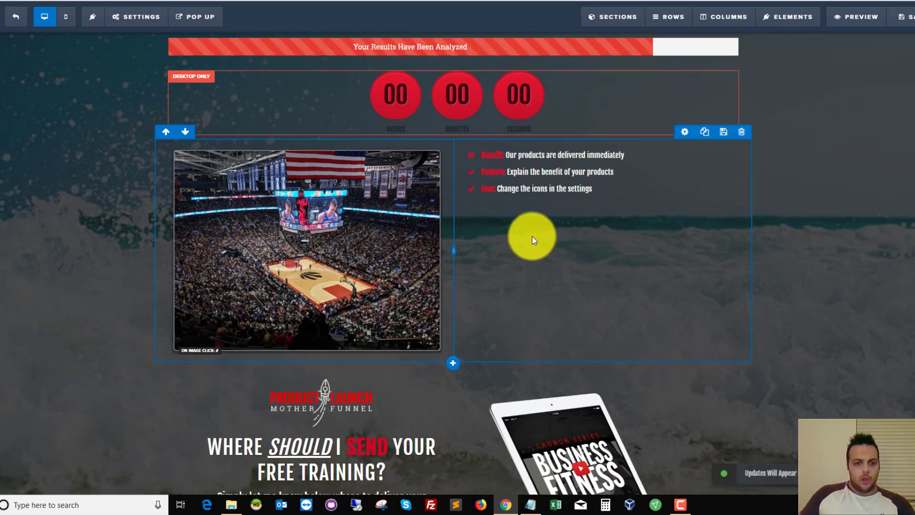
{"action": "left_click", "coordinate": [245, 257]}
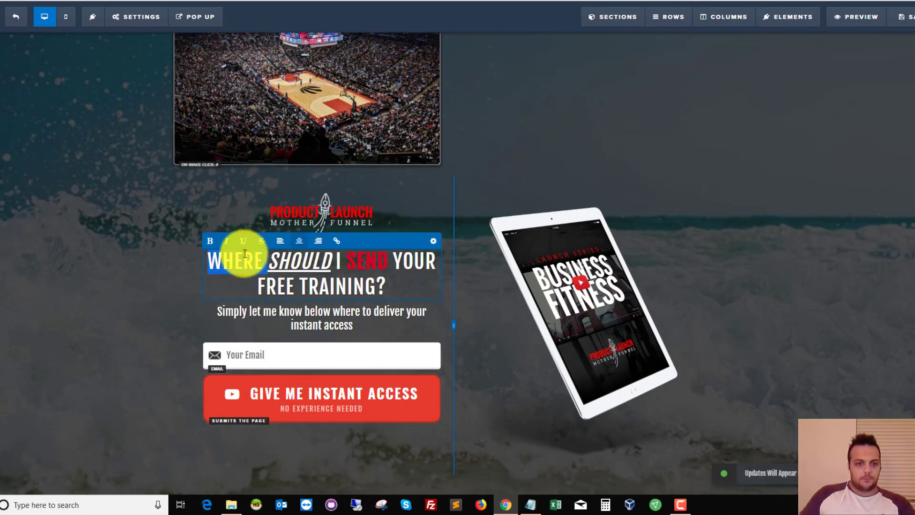
{"action": "double_click", "coordinate": [250, 258]}
{"action": "type", "text": "HOW"}
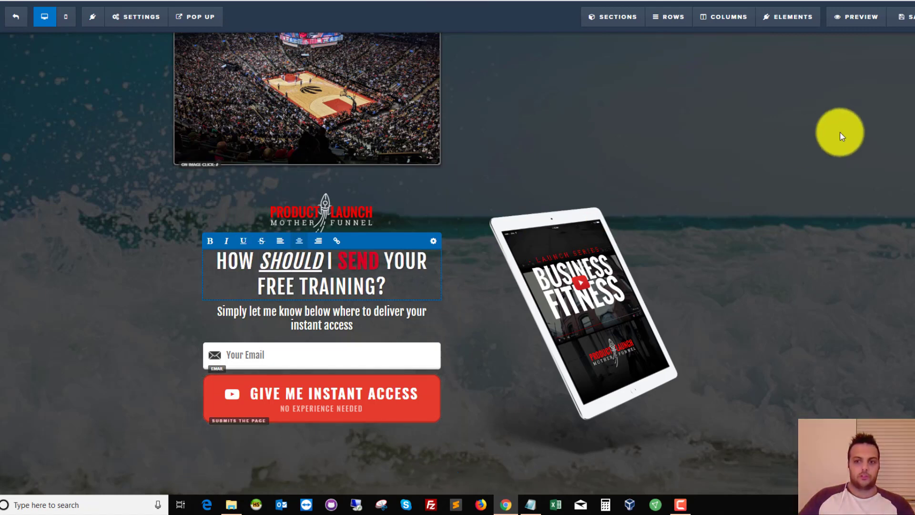
{"action": "left_click", "coordinate": [840, 133]}
{"action": "left_click", "coordinate": [906, 16]}
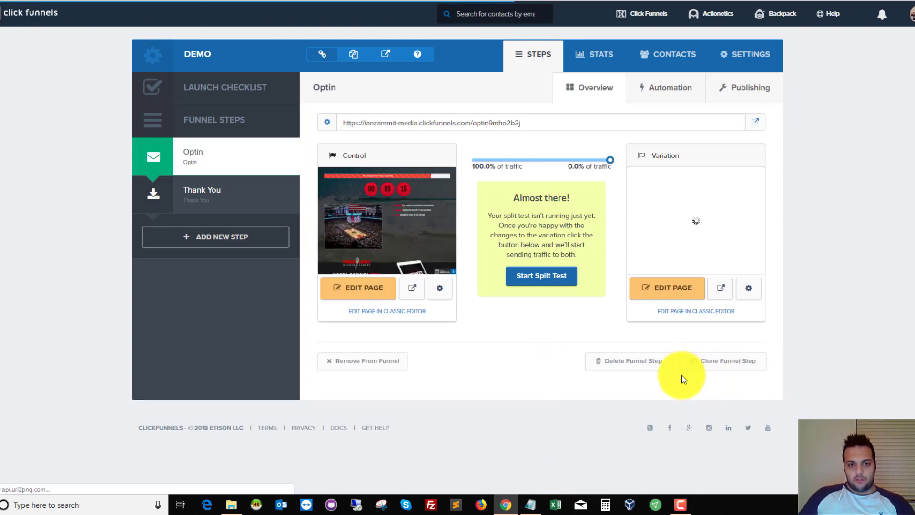
Step: Delete the row holding the arena image and benefit list from the variation page, save it, and return to the funnel overview
{"action": "mouse_move", "coordinate": [379, 218]}
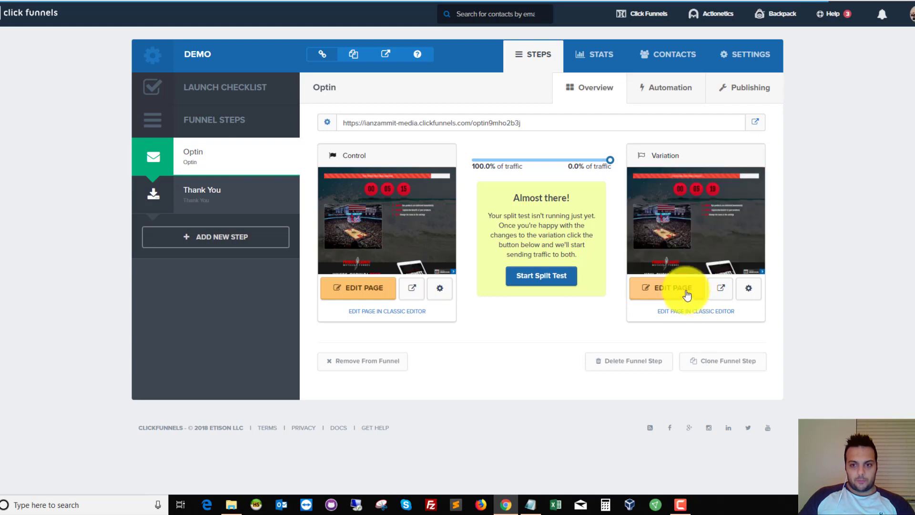
{"action": "left_click", "coordinate": [704, 288]}
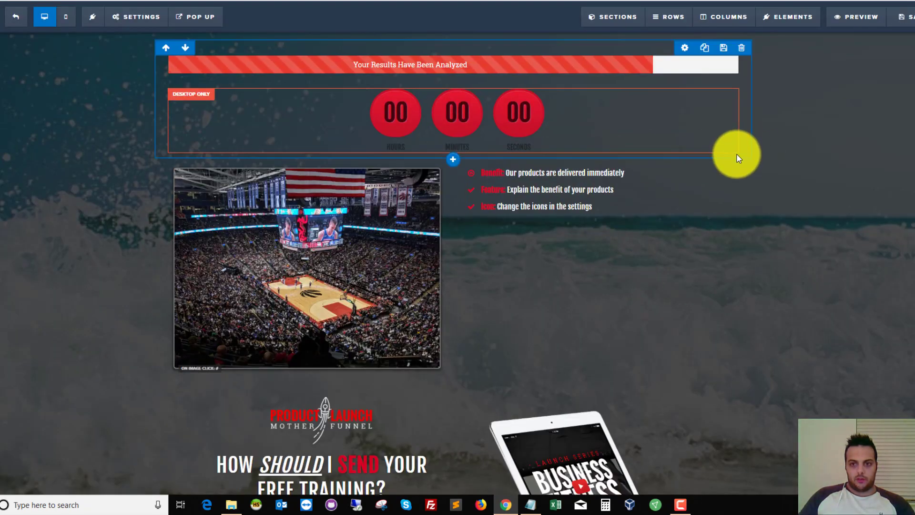
{"action": "left_click", "coordinate": [742, 150]}
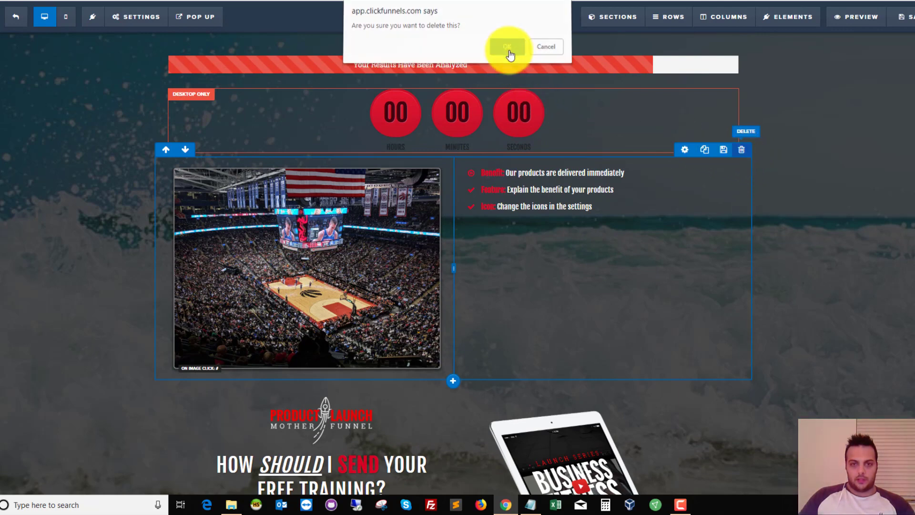
{"action": "left_click", "coordinate": [505, 46]}
{"action": "left_click", "coordinate": [895, 17]}
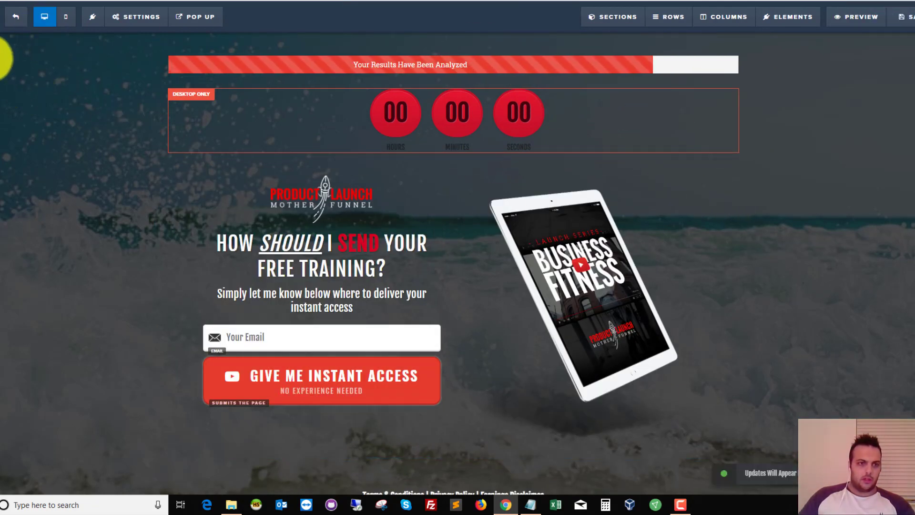
{"action": "left_click", "coordinate": [14, 18]}
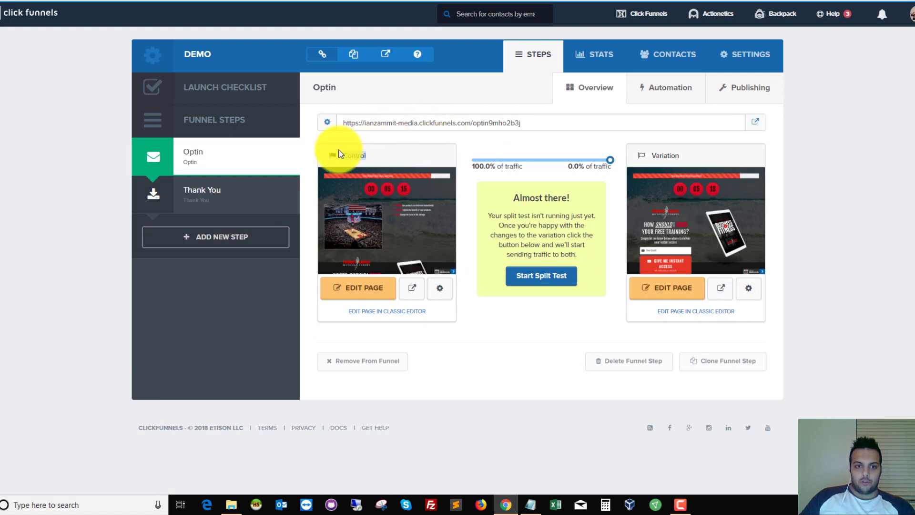
Step: Split the opt-in traffic 50% to the control and 50% to the variation, and apply the split test changes
{"action": "left_click_drag", "start_coordinate": [654, 149], "coordinate": [733, 153]}
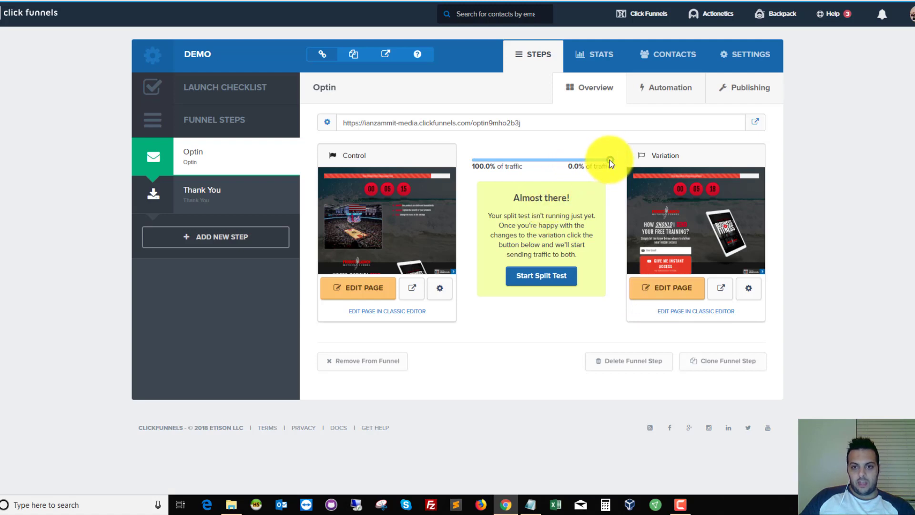
{"action": "left_click_drag", "start_coordinate": [610, 162], "coordinate": [541, 153]}
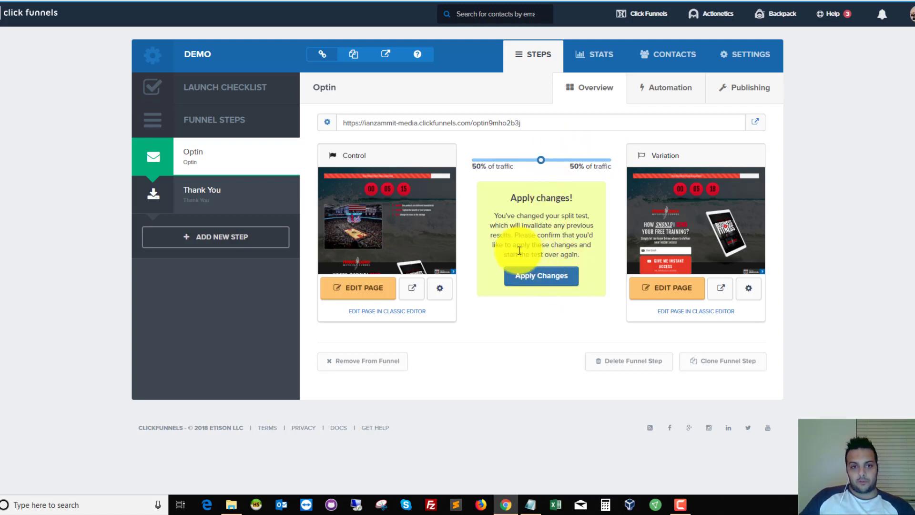
{"action": "double_click", "coordinate": [368, 155]}
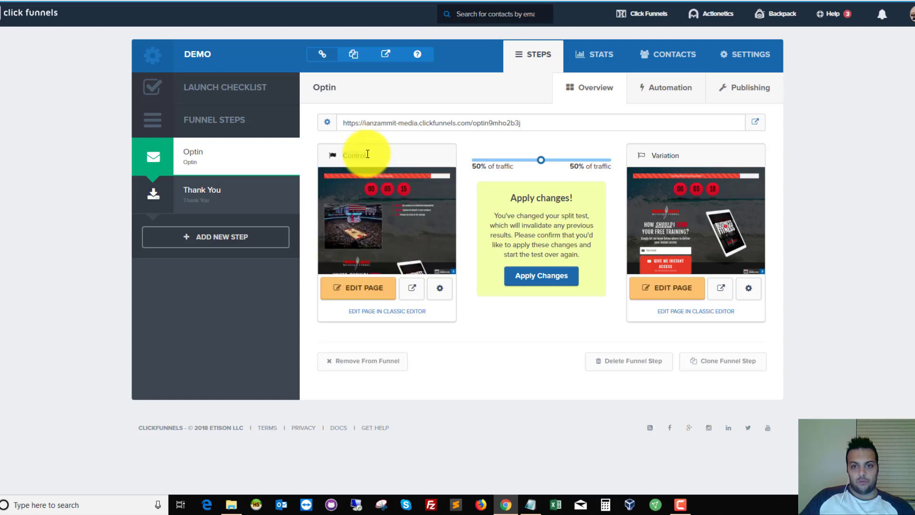
{"action": "double_click", "coordinate": [655, 155]}
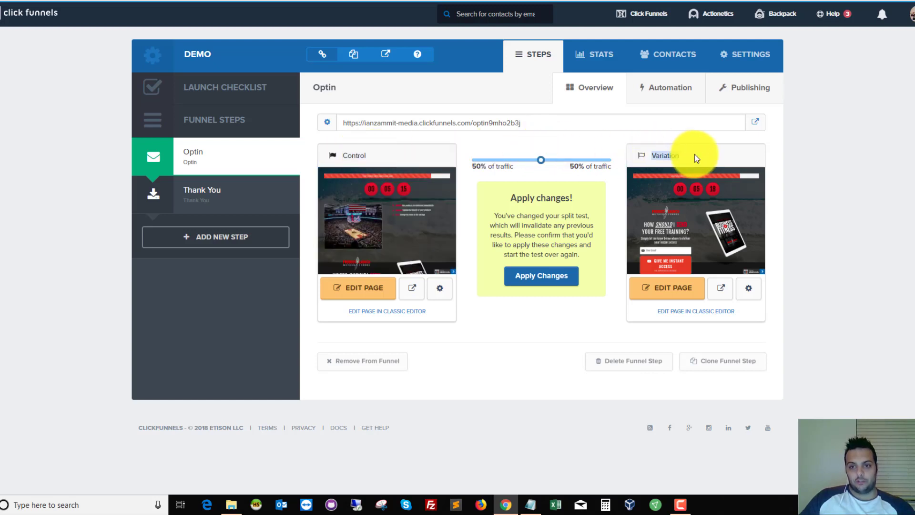
{"action": "left_click", "coordinate": [547, 281]}
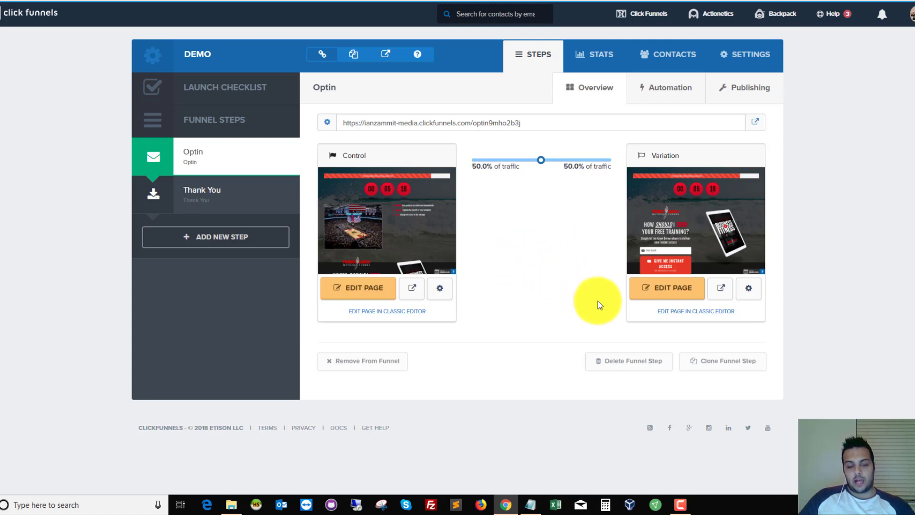
Step: Declare the variation as the split test winner and confirm promoting it to the control
{"action": "mouse_move", "coordinate": [409, 228]}
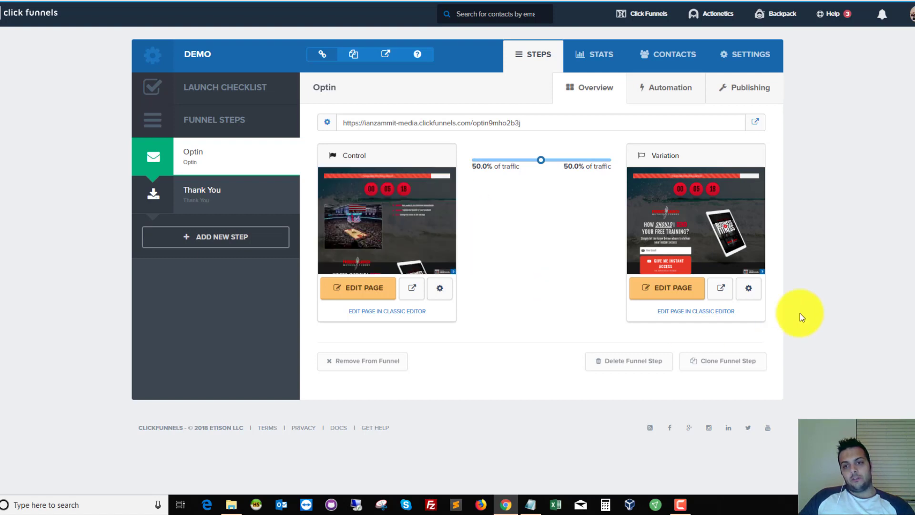
{"action": "mouse_move", "coordinate": [696, 198]}
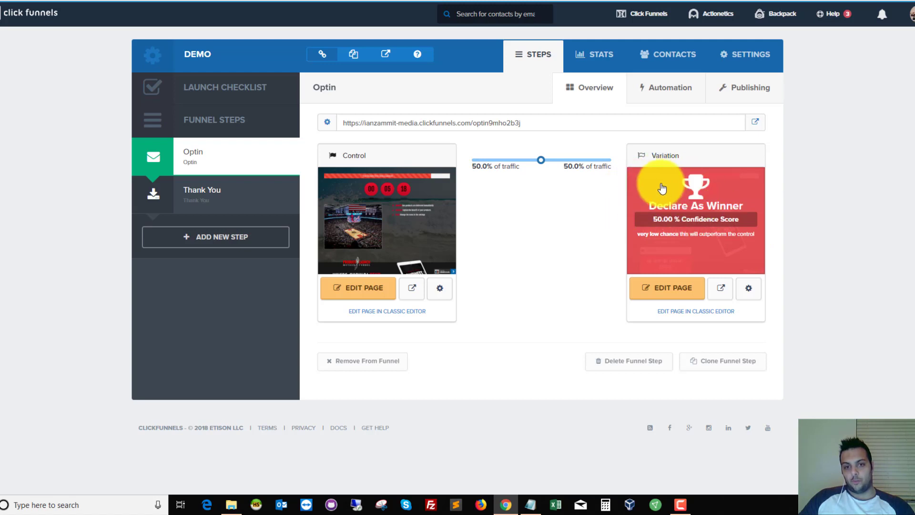
{"action": "mouse_move", "coordinate": [400, 208]}
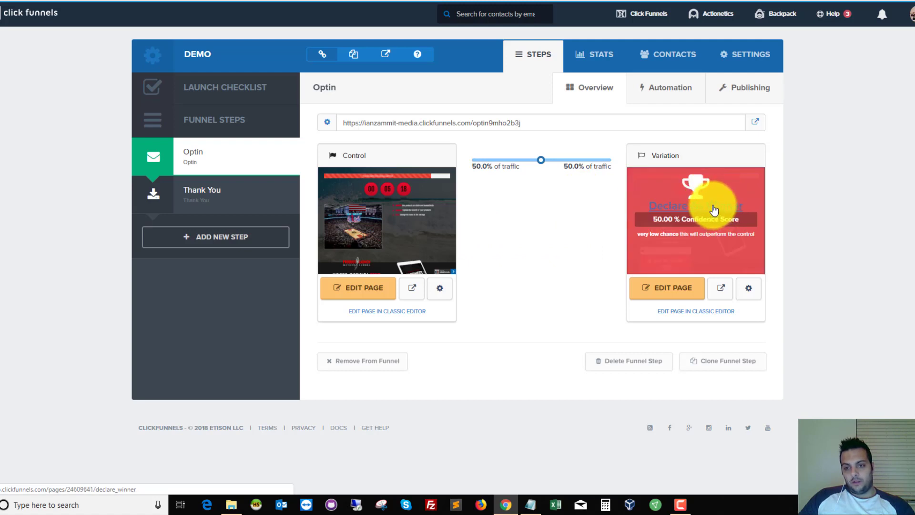
{"action": "left_click", "coordinate": [714, 208]}
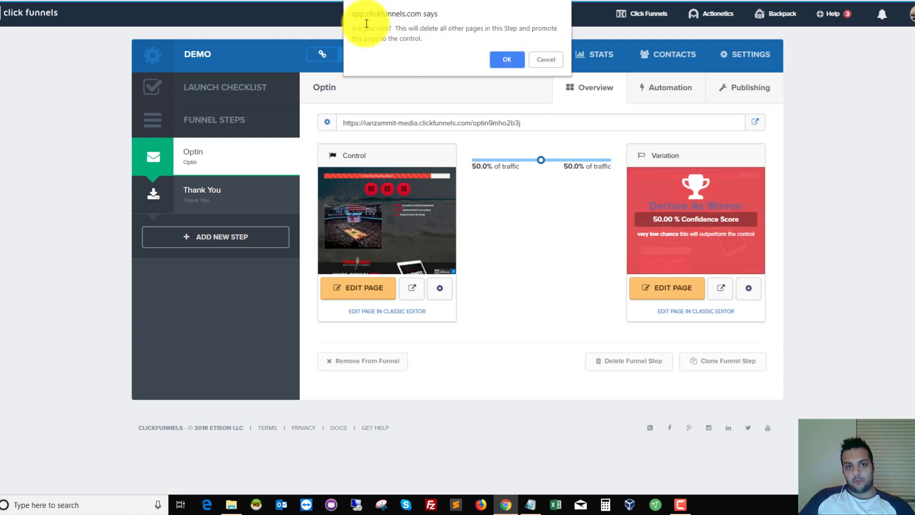
{"action": "left_click", "coordinate": [505, 57]}
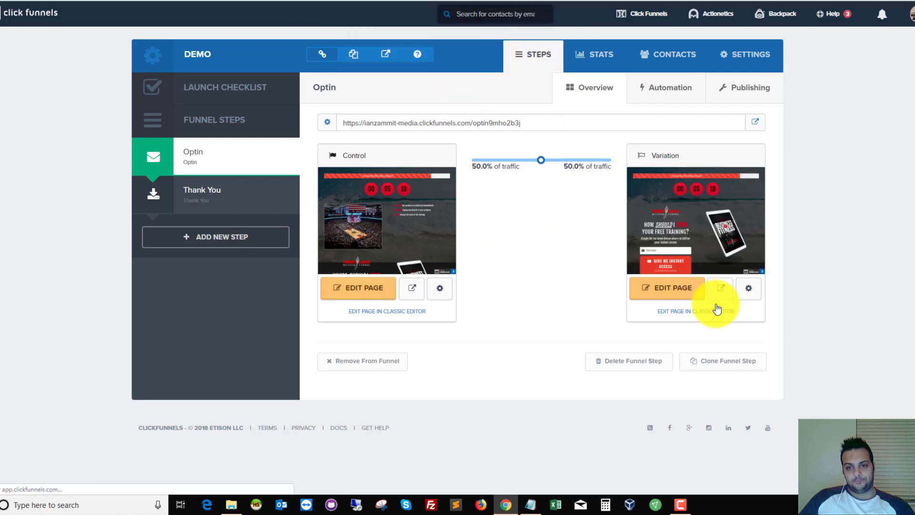